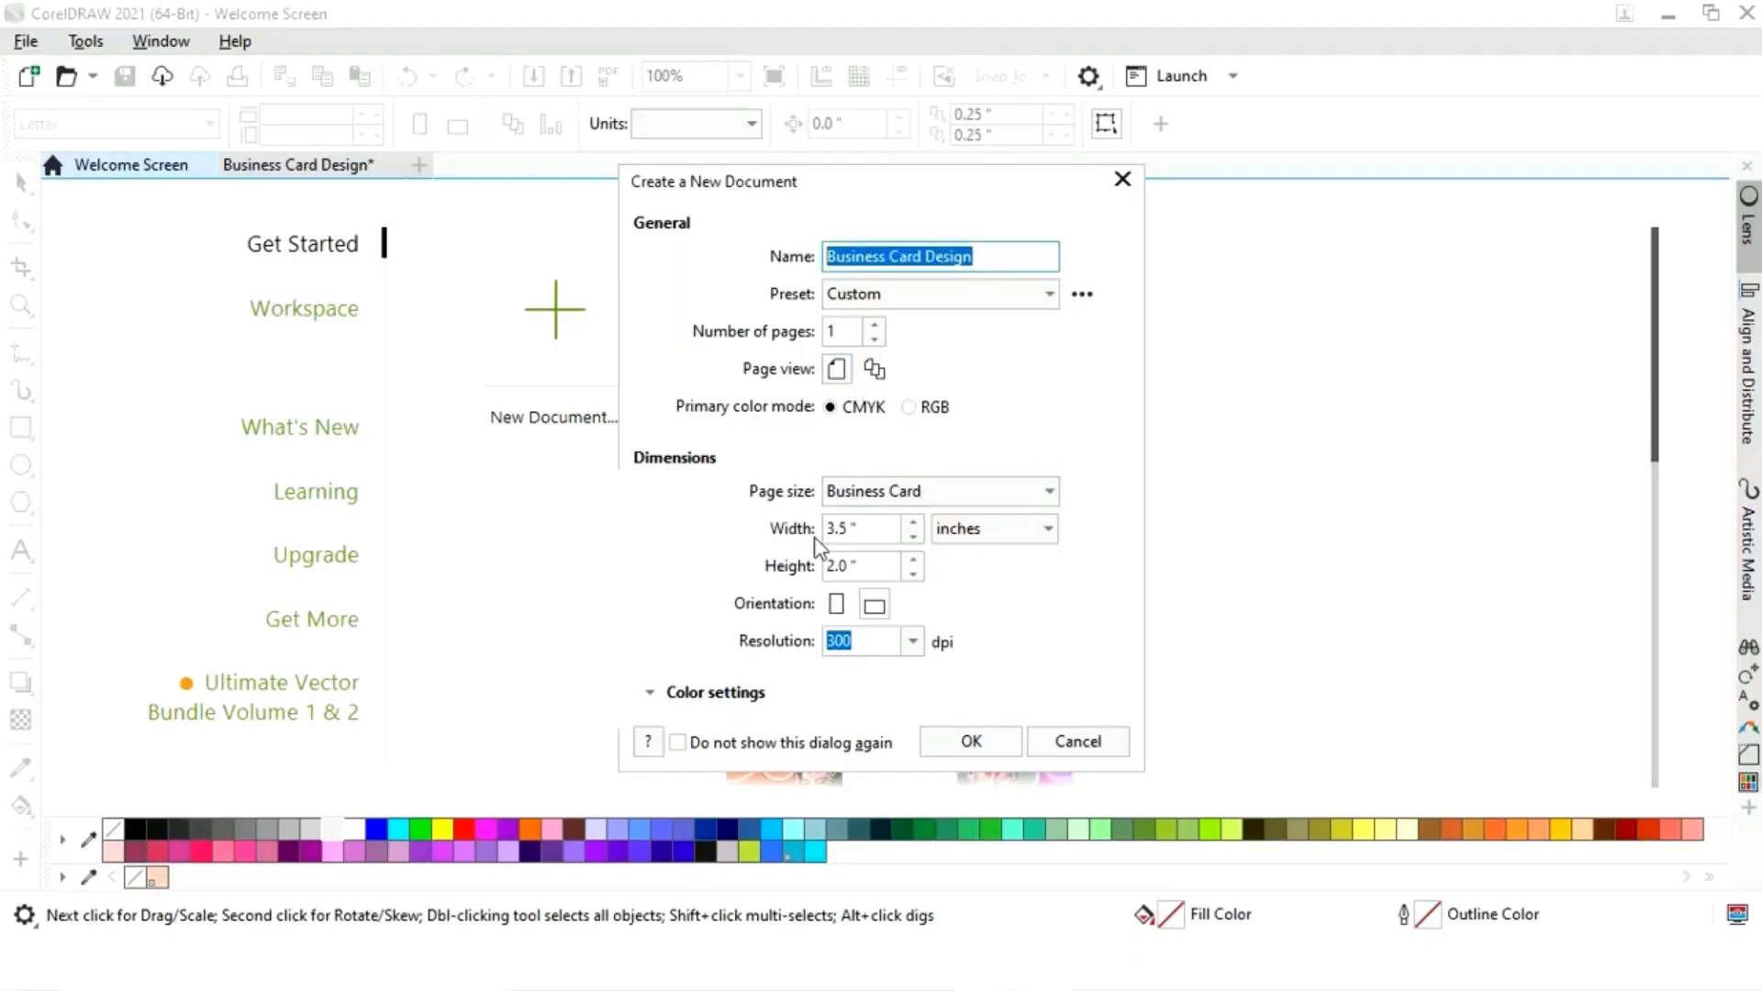
- Create the 3.5 × 2 inch CMYK business card document at 300 dpi and draw a rectangle about 3 × 1.3 inches on the page
{"action": "left_click", "coordinate": [973, 744]}
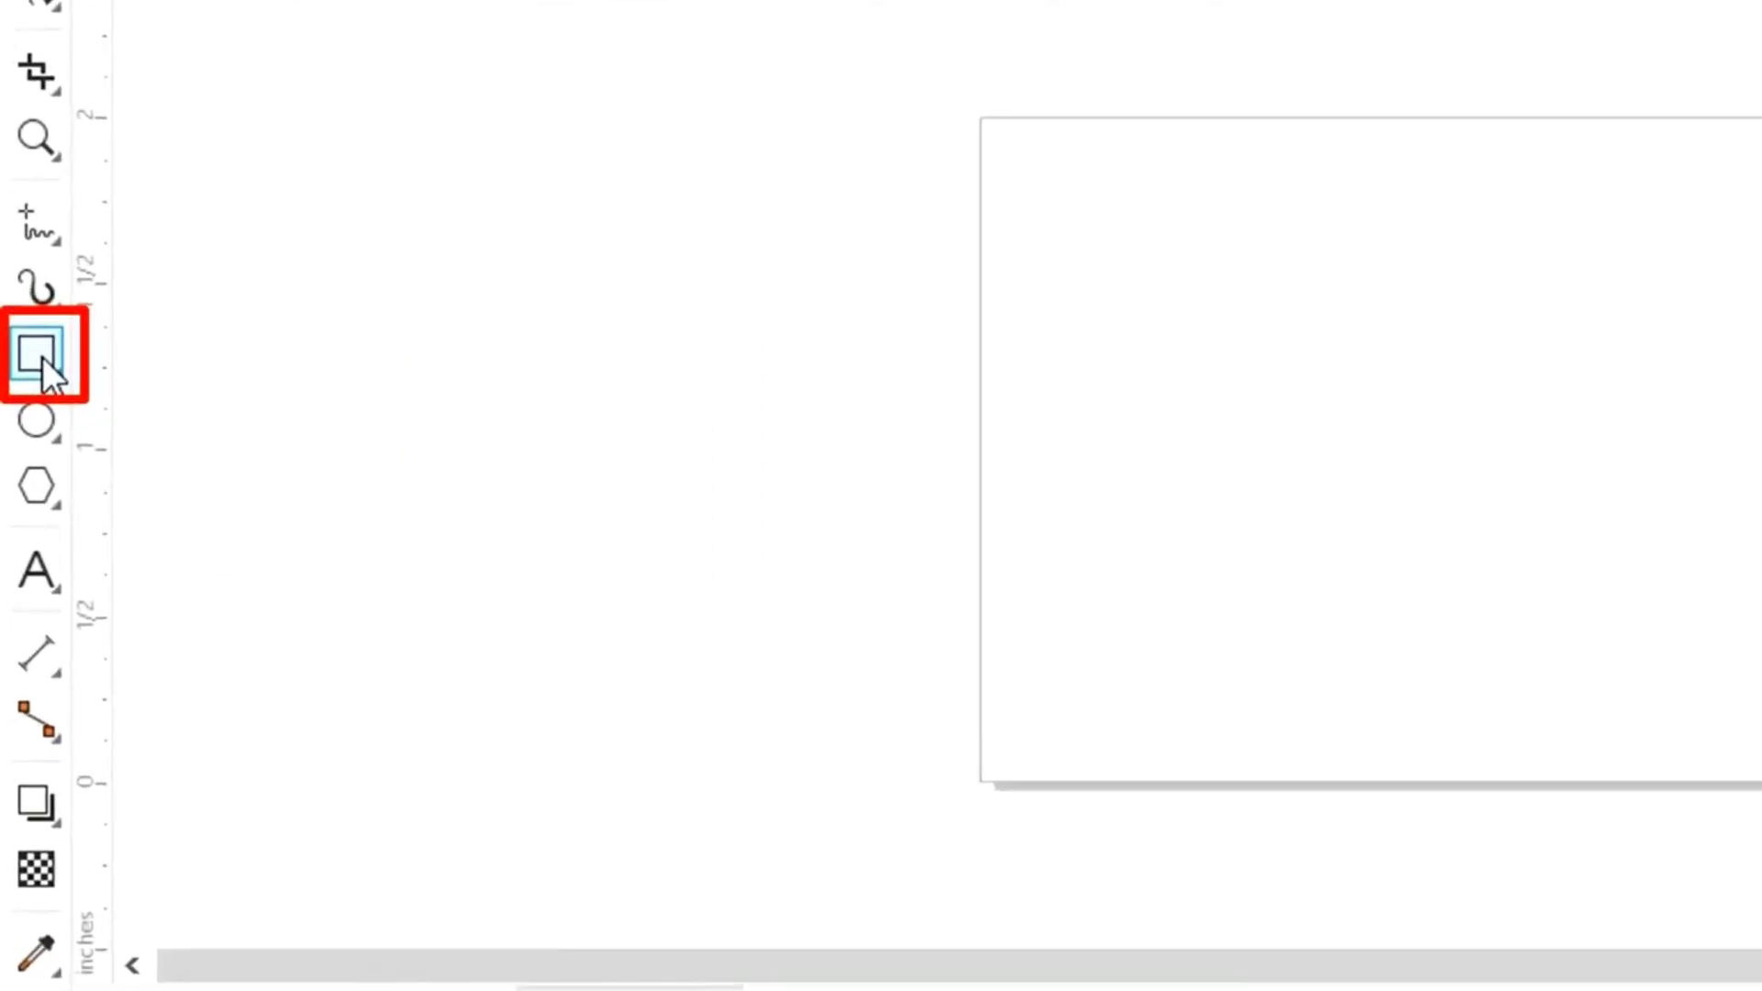
{"action": "left_click", "coordinate": [42, 331]}
{"action": "left_click_drag", "start_coordinate": [1165, 249], "coordinate": [1761, 734]}
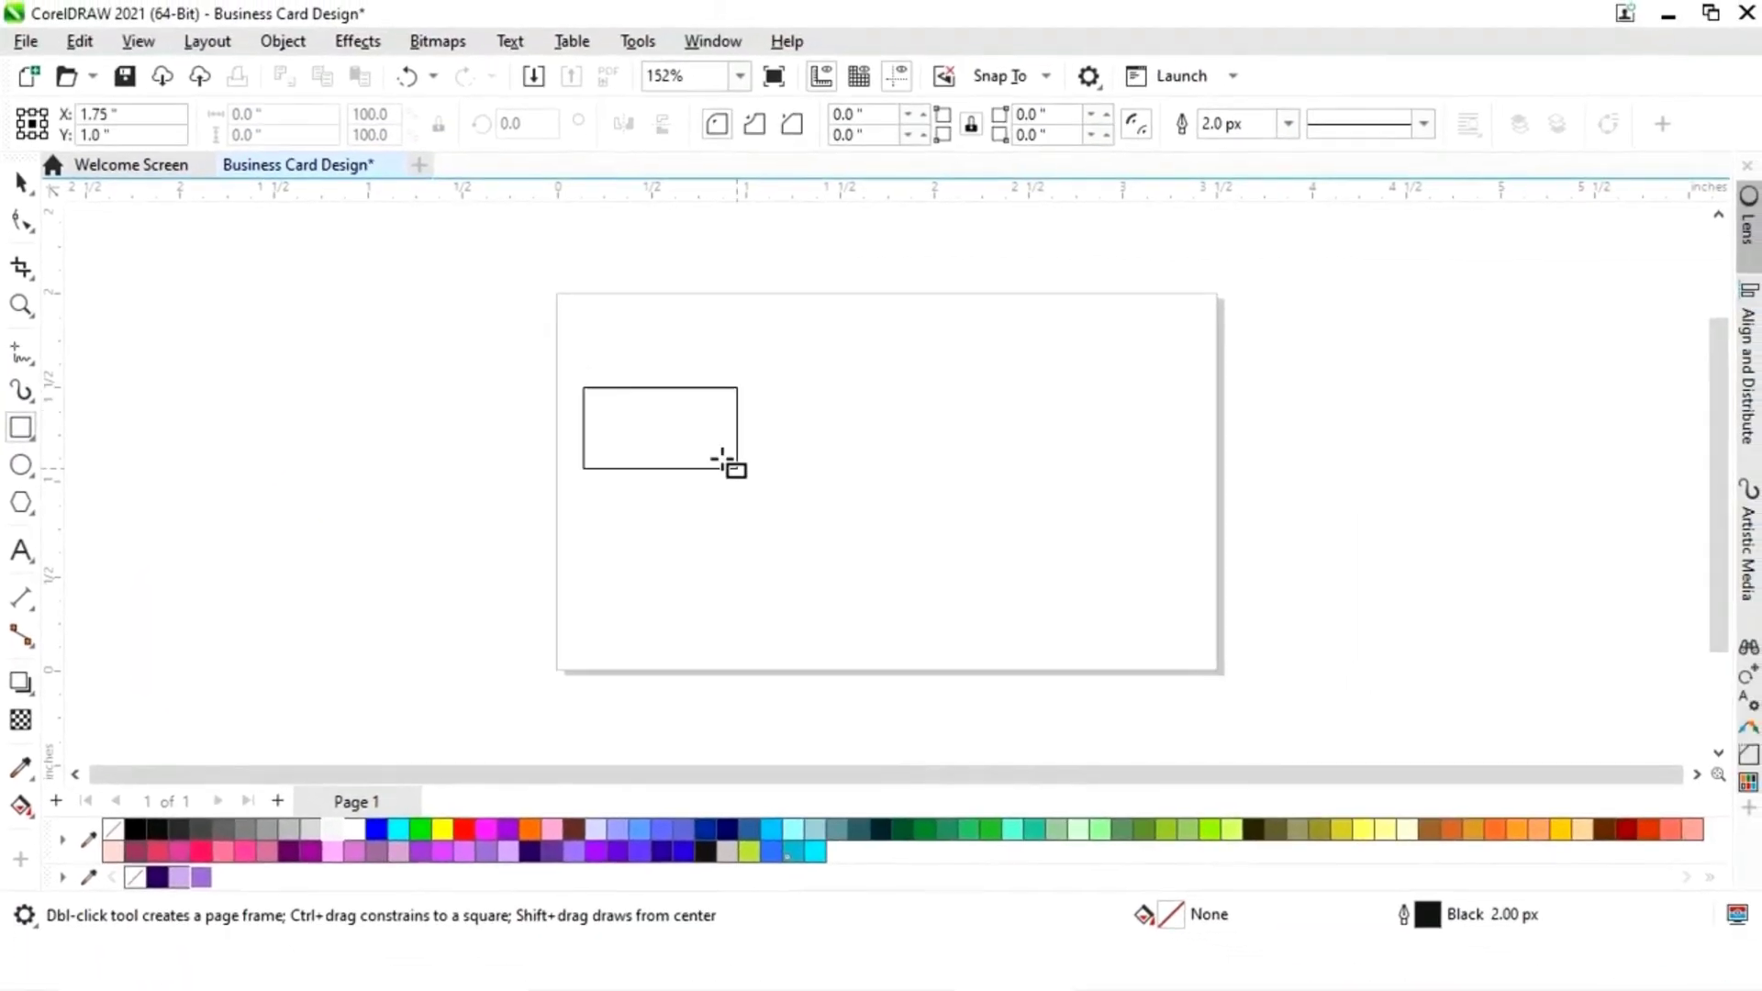
{"action": "left_click_drag", "start_coordinate": [1145, 633], "coordinate": [1149, 633]}
- Set the rectangle's size to 3.5 inches wide and 2 inches high
{"action": "left_click", "coordinate": [231, 114]}
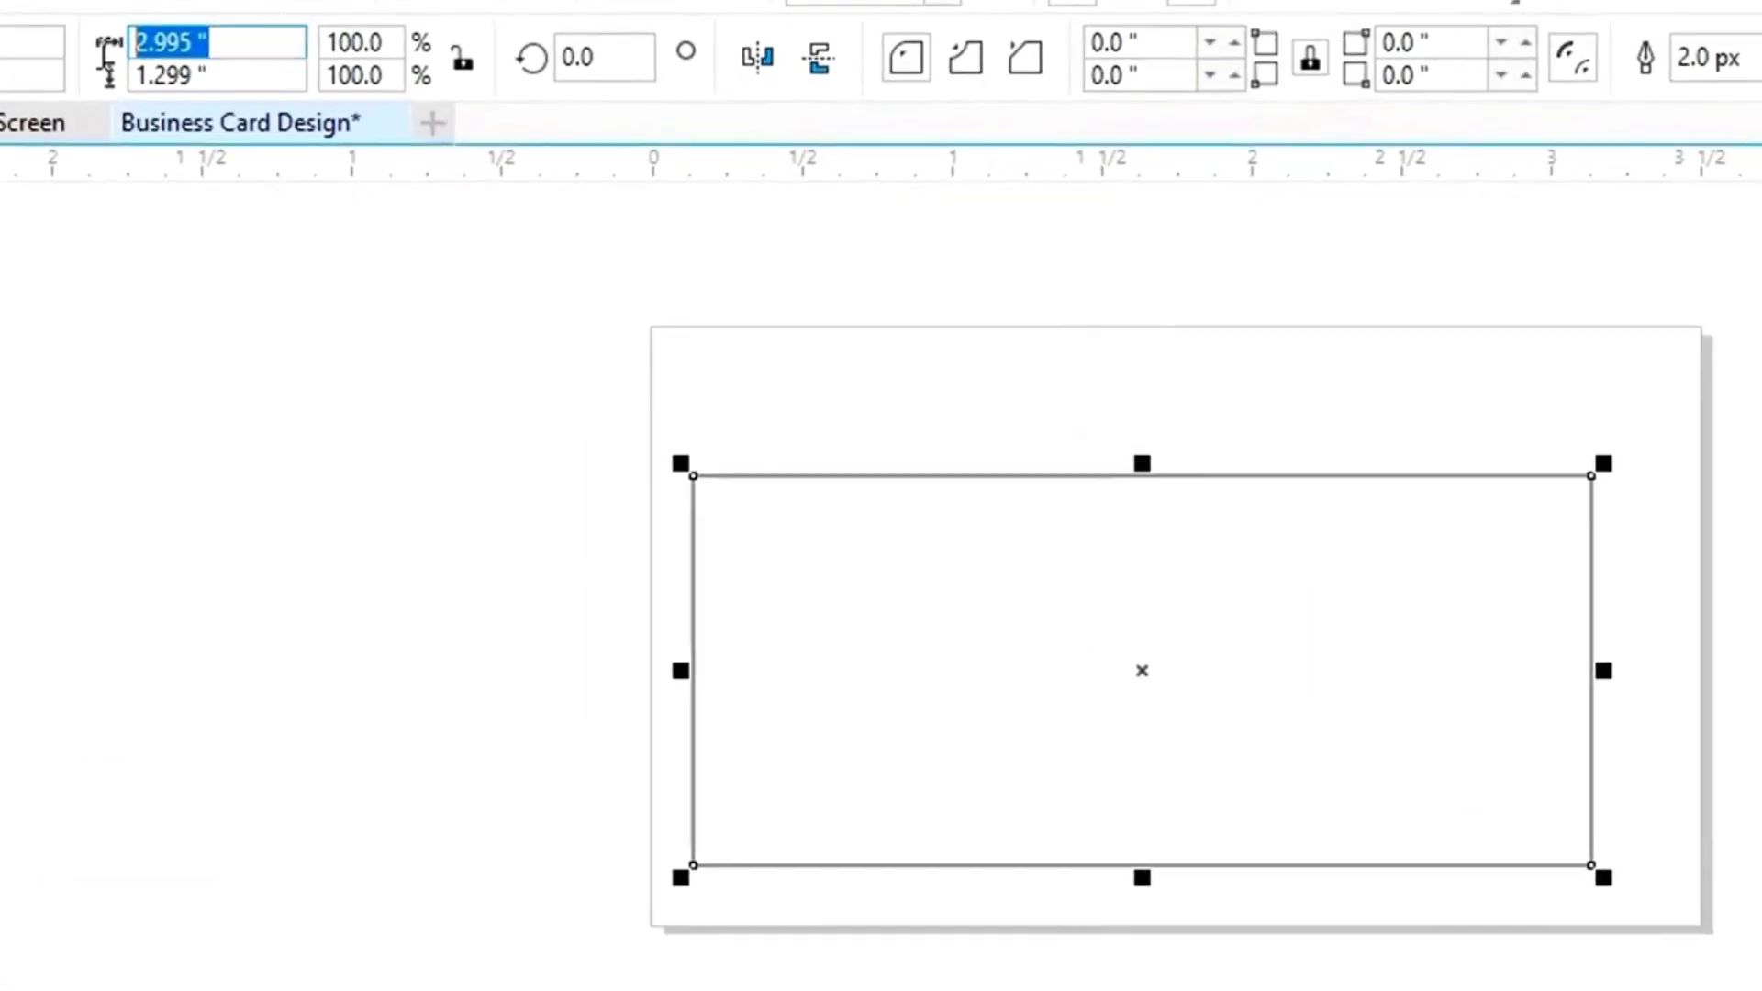
{"action": "type", "text": "3.5"}
{"action": "key", "text": "Tab"}
{"action": "type", "text": "2"}
{"action": "key", "text": "Return"}
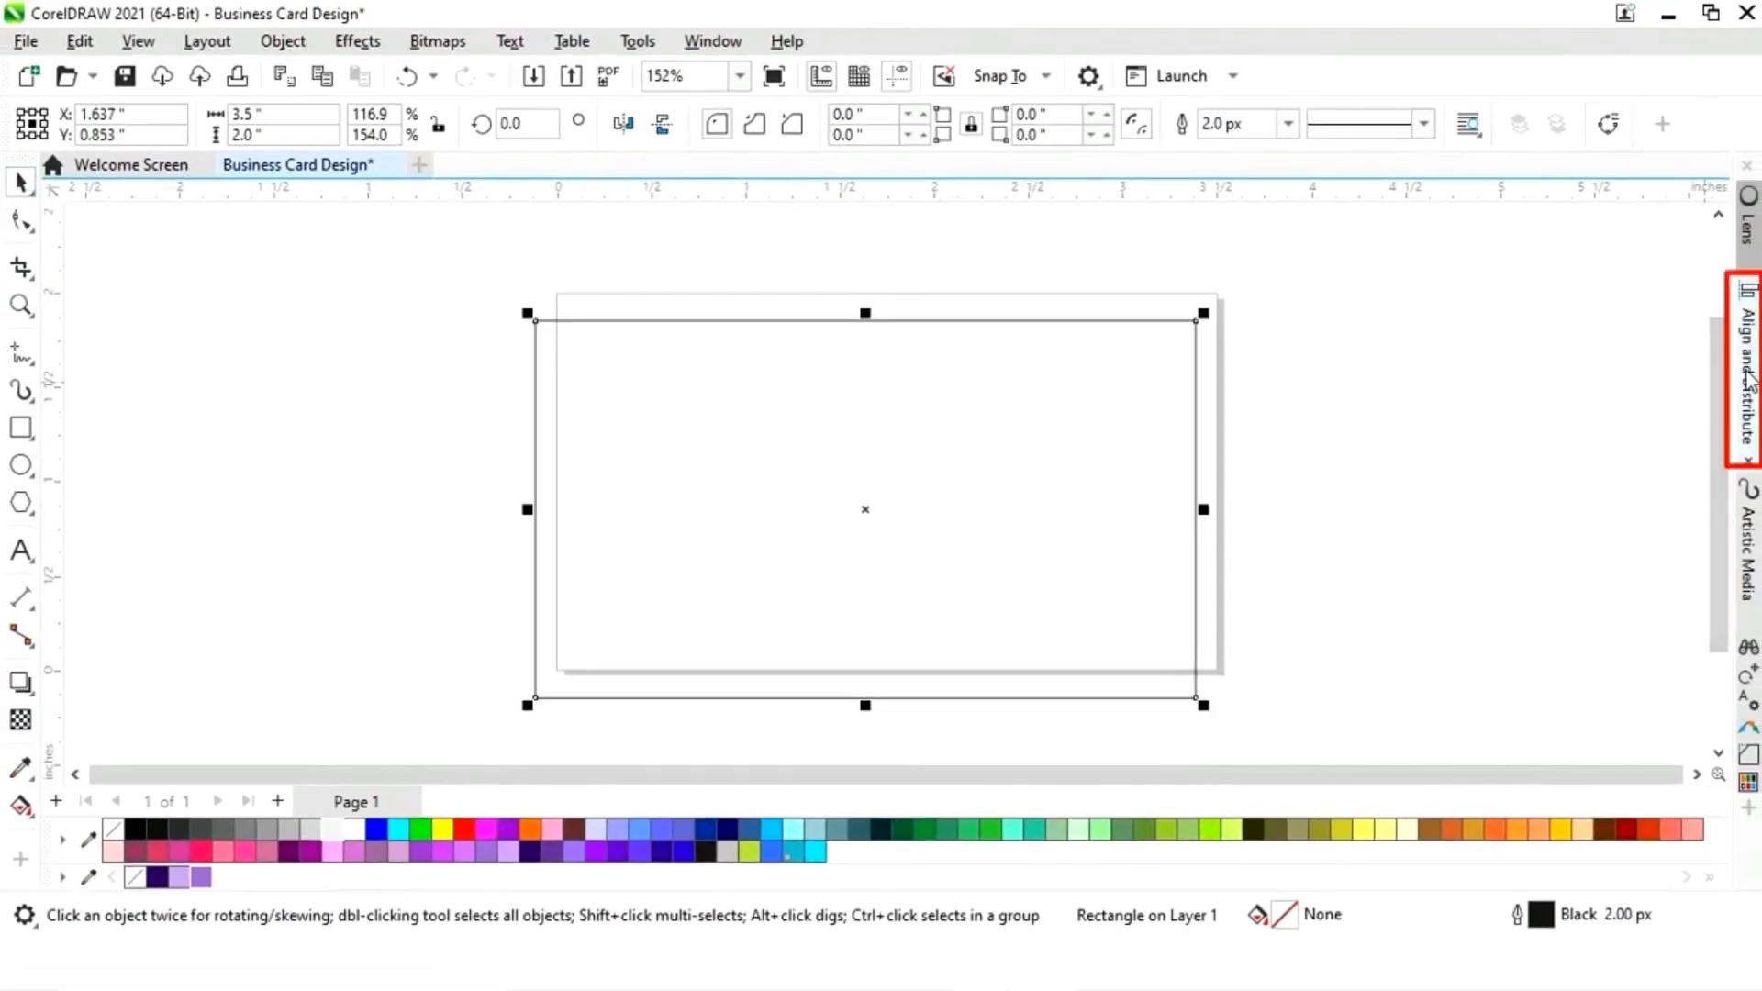
- Align the rectangle's centre horizontally and vertically to the specified point X 1.75, Y 1.0 inches
{"action": "left_click", "coordinate": [1748, 379]}
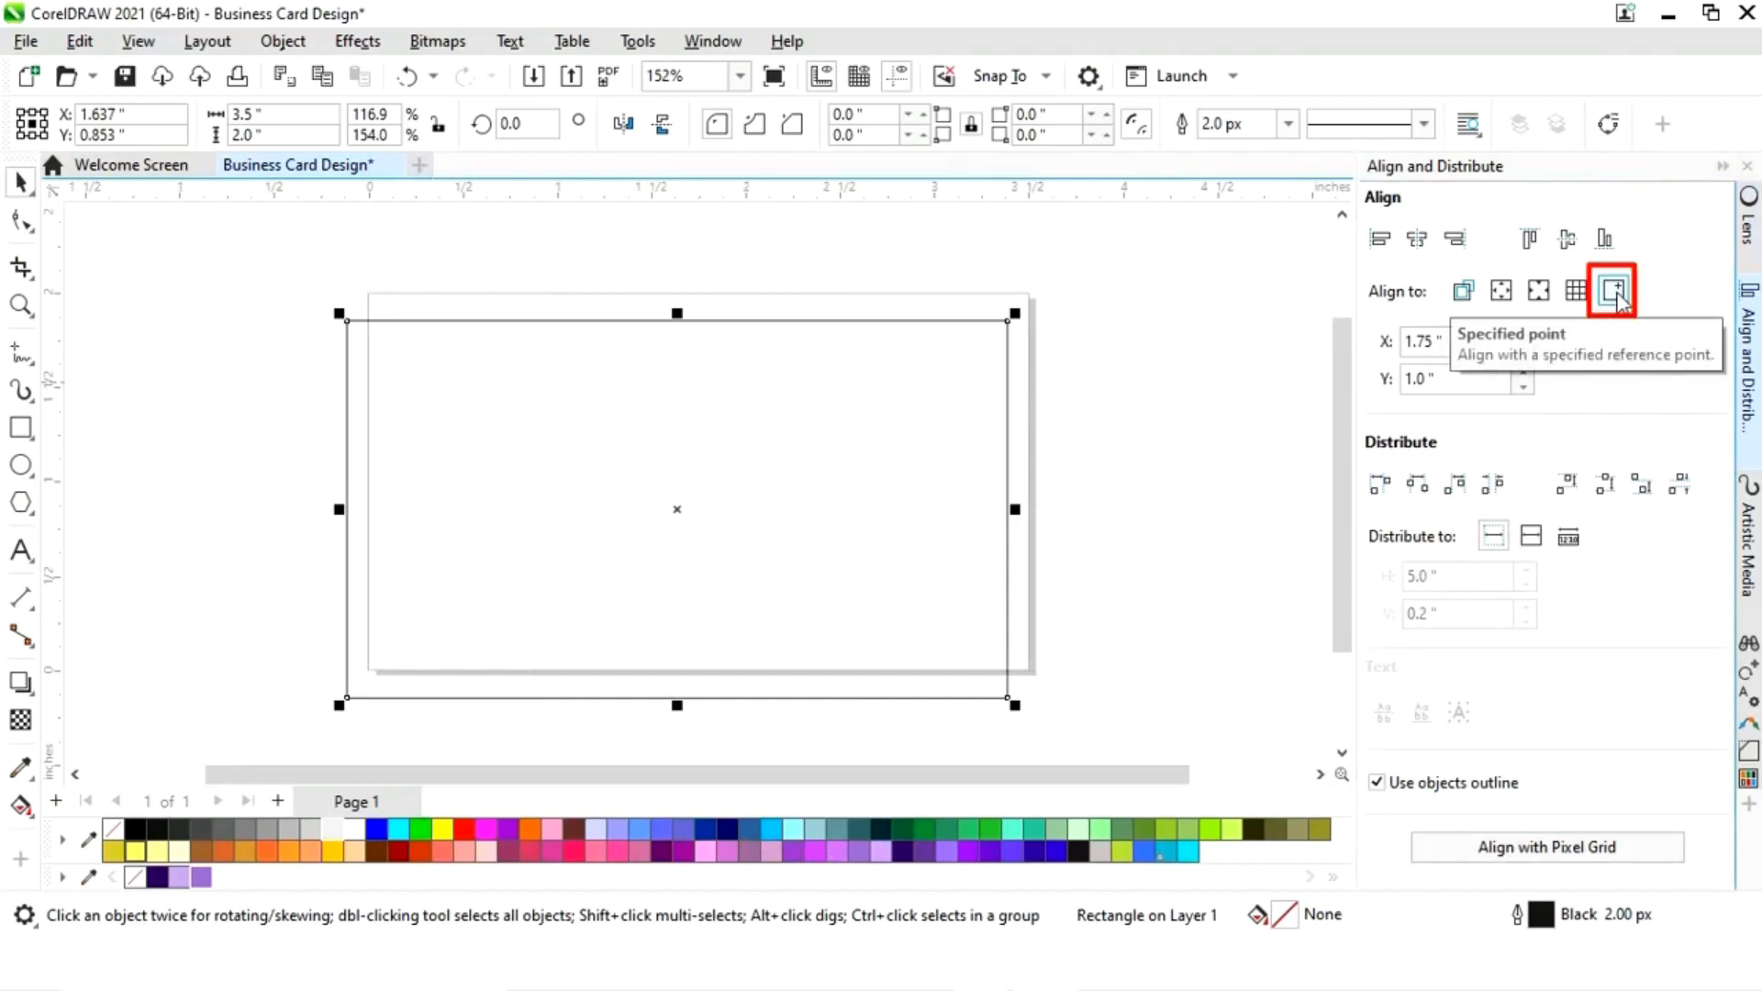
{"action": "left_click", "coordinate": [1419, 246]}
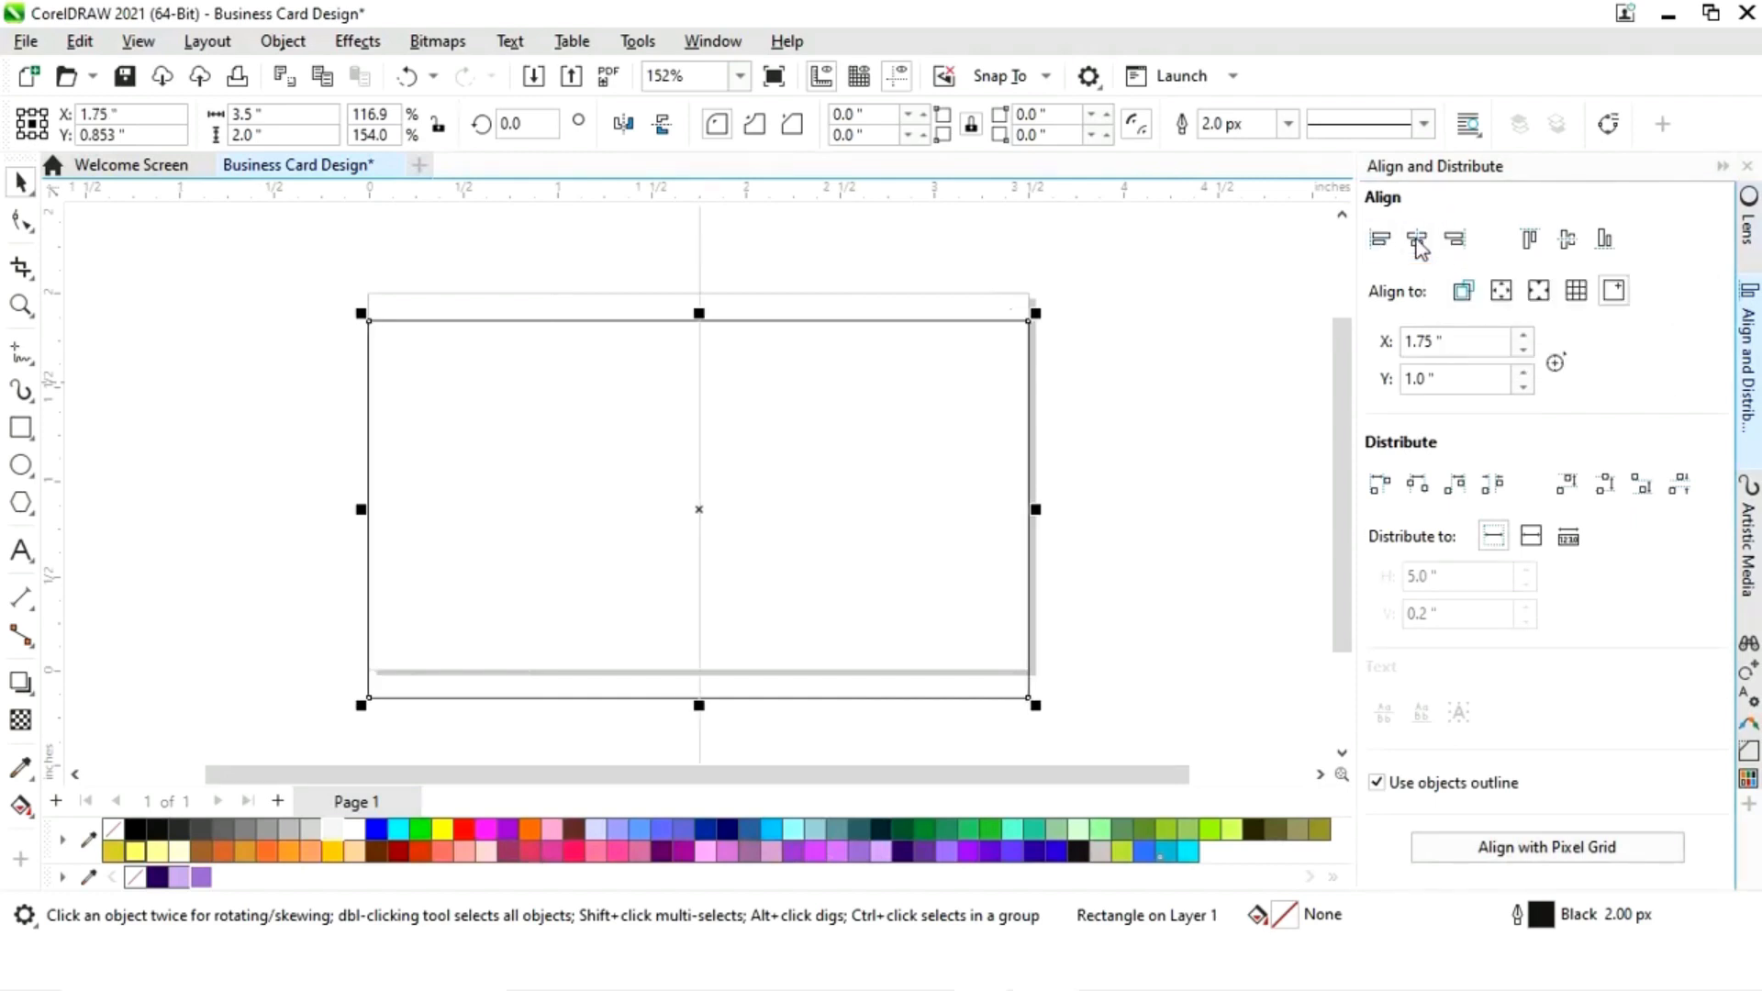
{"action": "left_click", "coordinate": [1569, 246]}
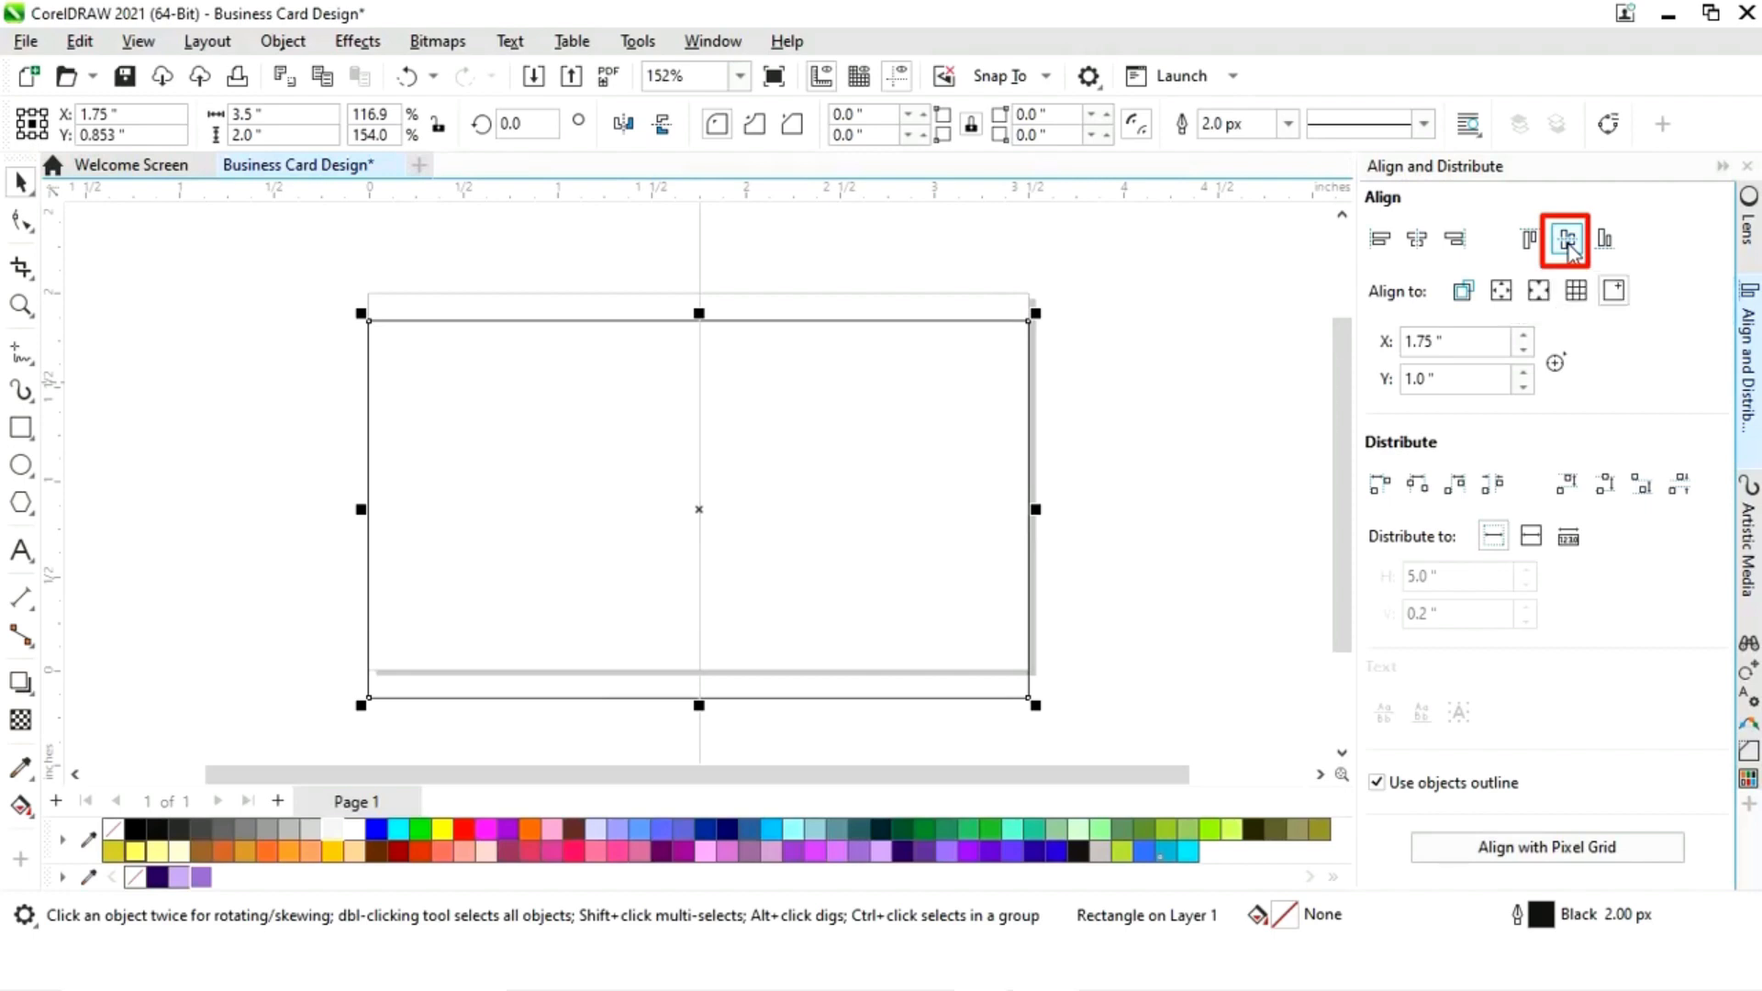
{"action": "left_click", "coordinate": [1722, 171]}
- Make a smaller concentric copy of the card rectangle and set its size to 3.25 × 1.75 inches
{"action": "left_click", "coordinate": [1202, 408]}
{"action": "left_click", "coordinate": [1202, 408]}
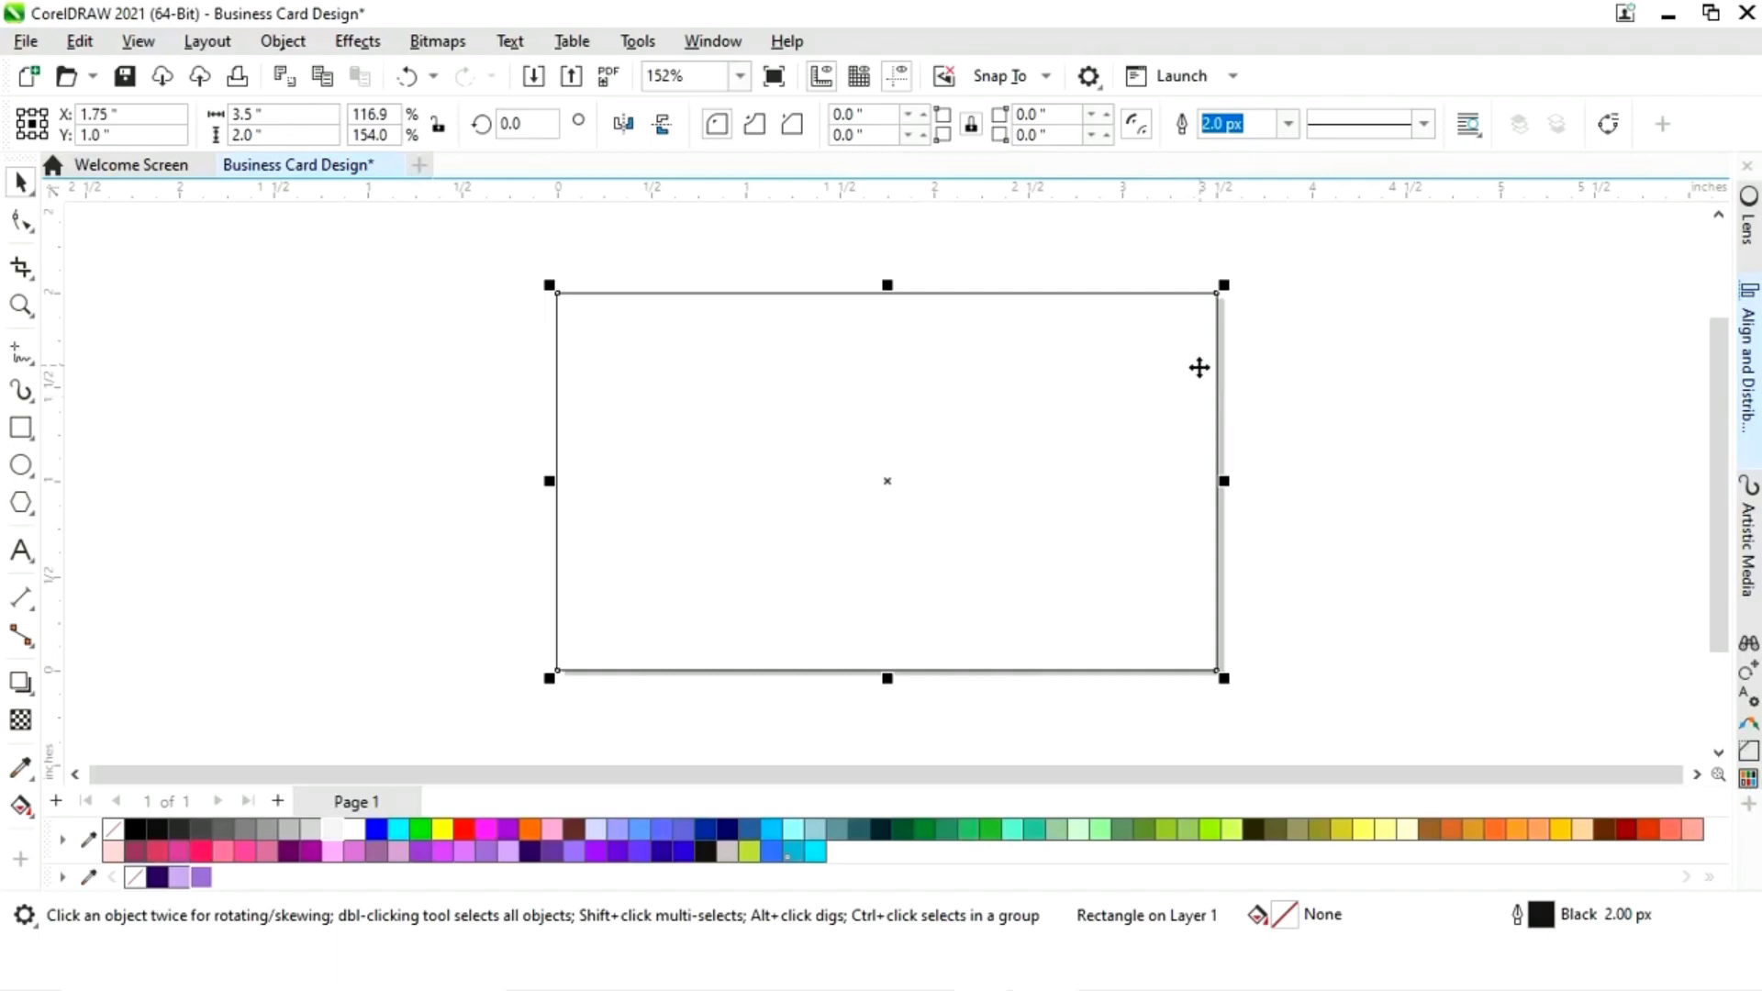
{"action": "left_click_drag", "start_coordinate": [1229, 288], "coordinate": [1220, 294]}
{"action": "left_click", "coordinate": [247, 114]}
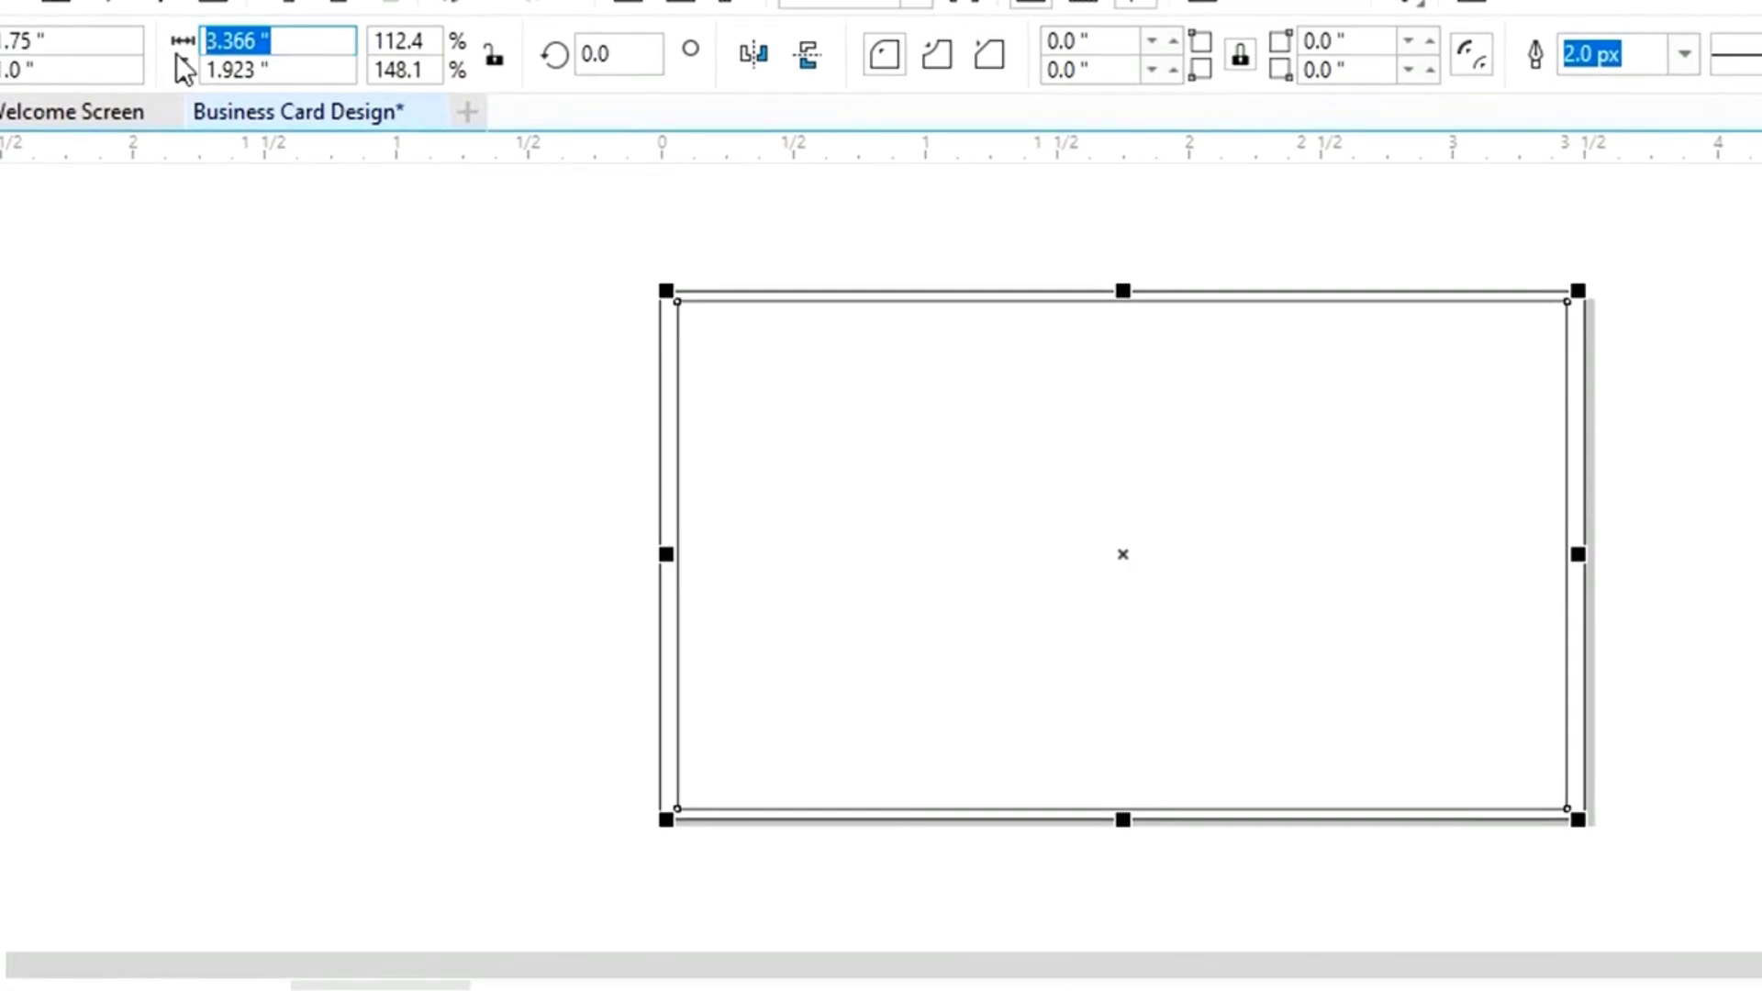
{"action": "type", "text": "3.25"}
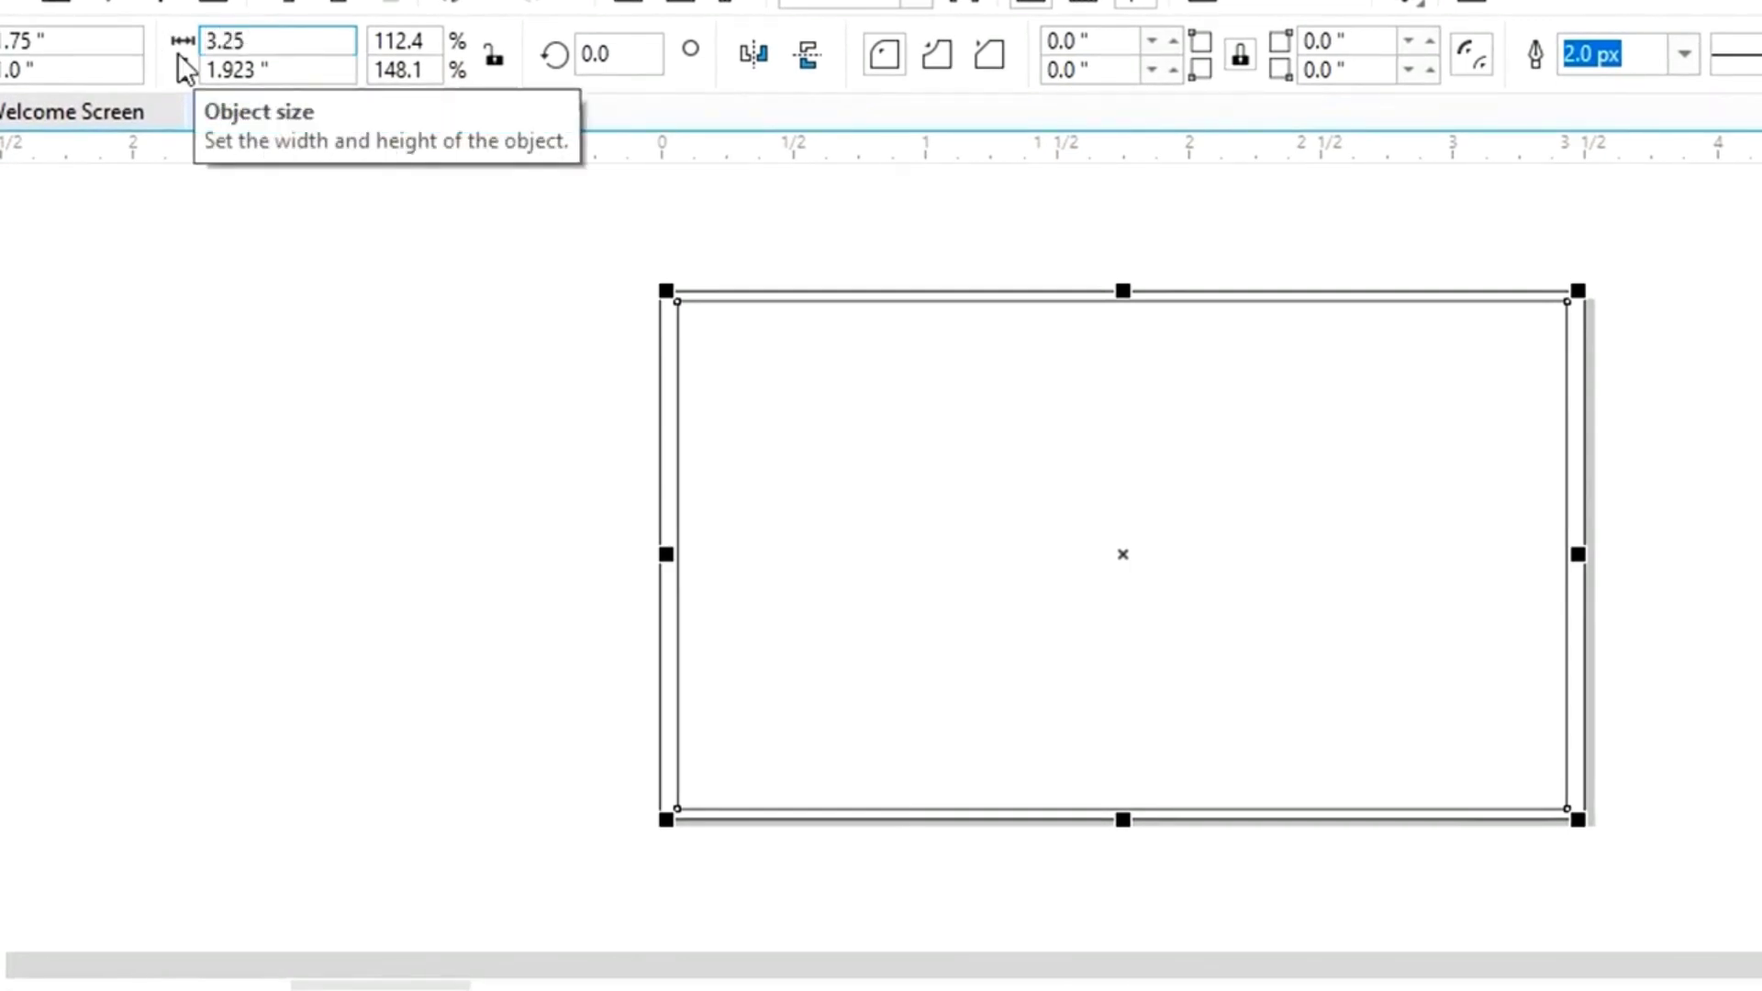
{"action": "key", "text": "Tab"}
{"action": "type", "text": "1.7"}
{"action": "key", "text": "Return"}
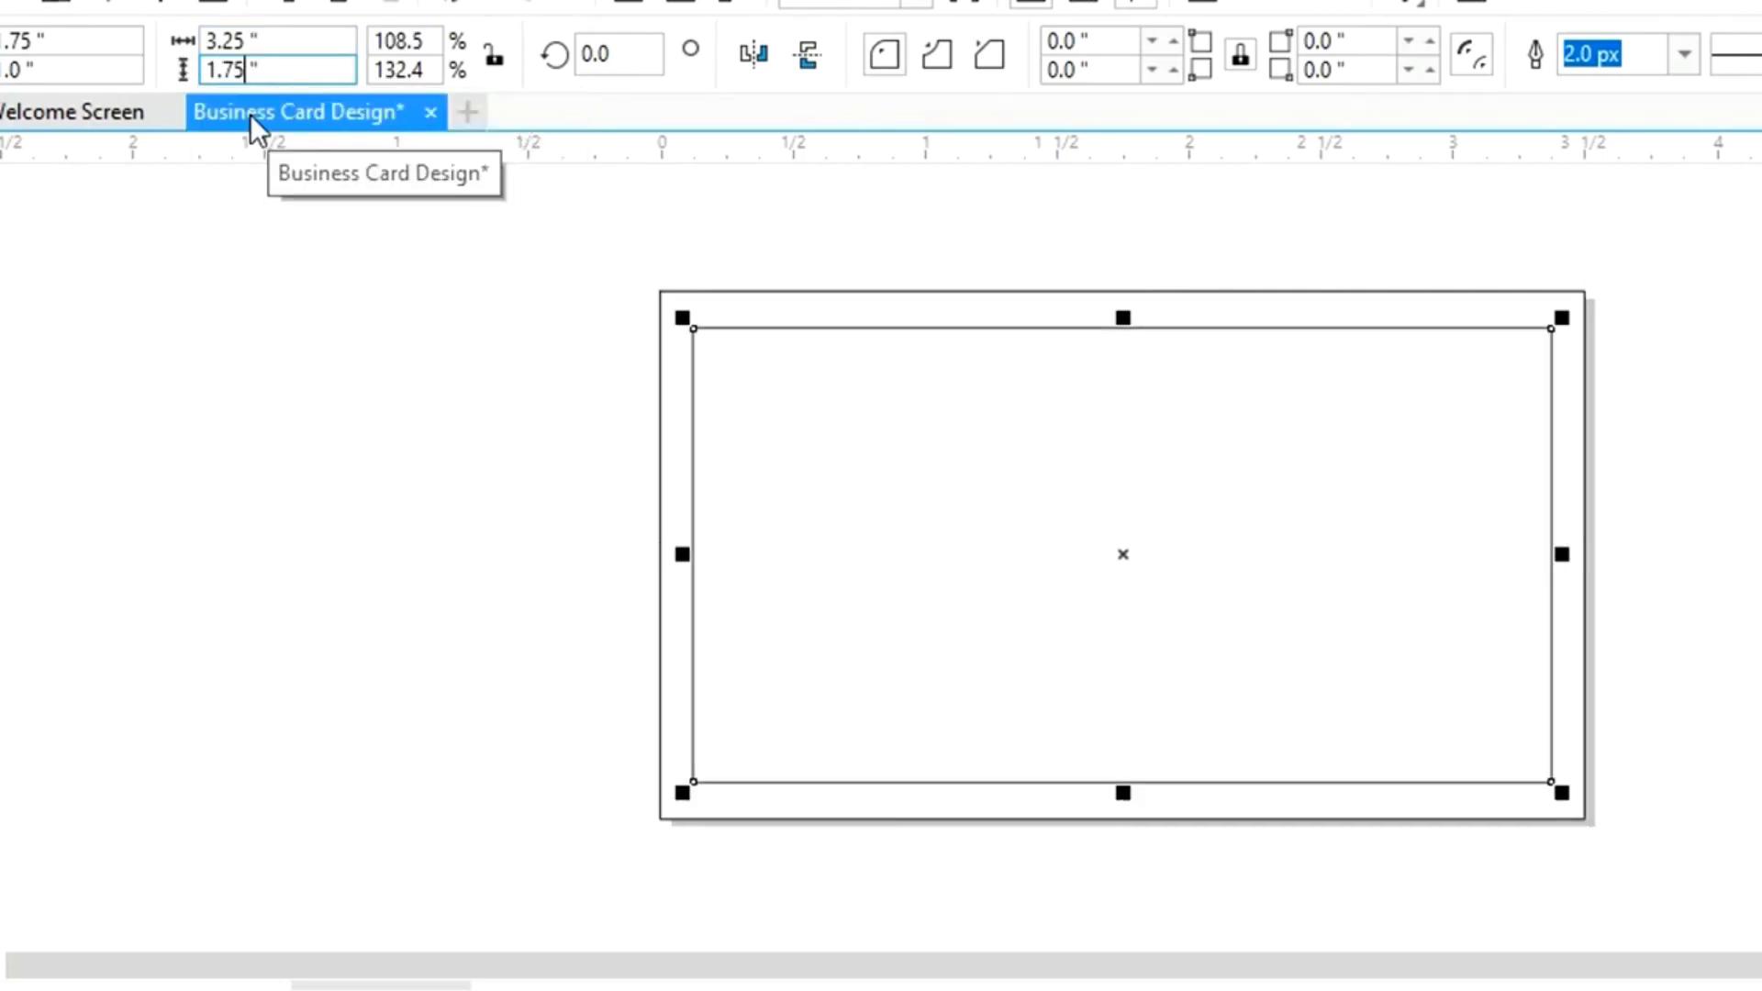
{"action": "type", "text": "5"}
{"action": "key", "text": "Return"}
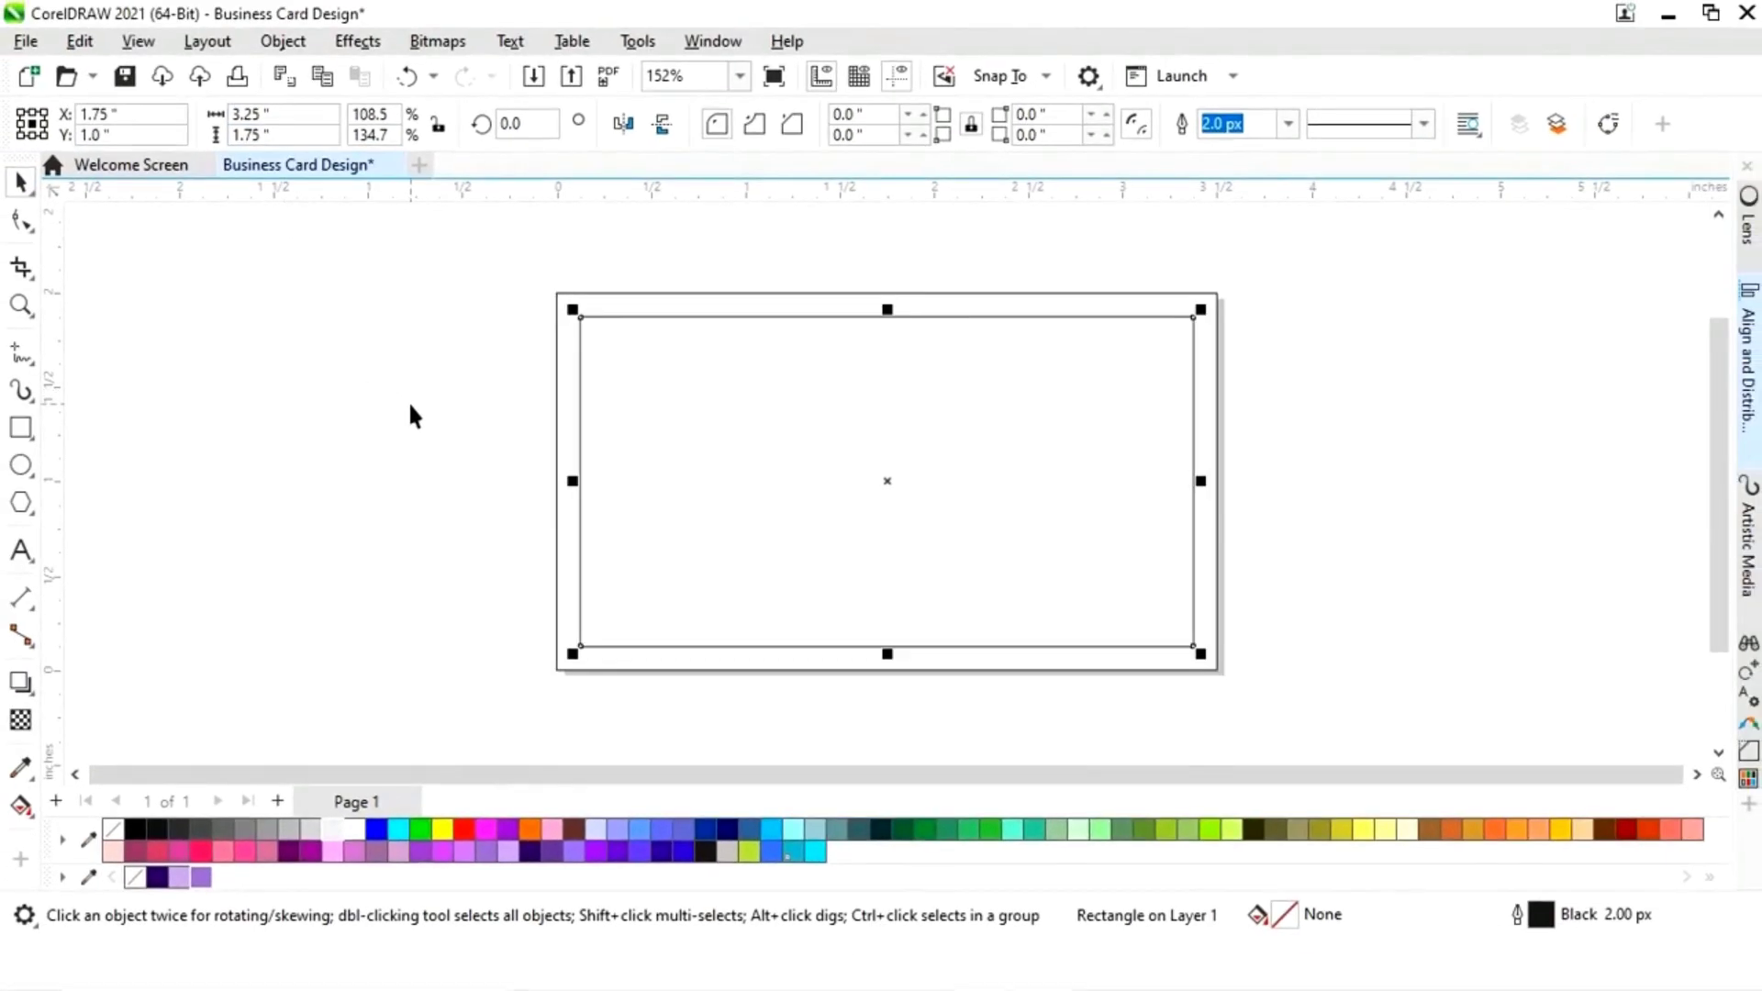
- Place guidelines along all four edges of the inner rectangle and delete that rectangle
{"action": "left_click", "coordinate": [411, 416]}
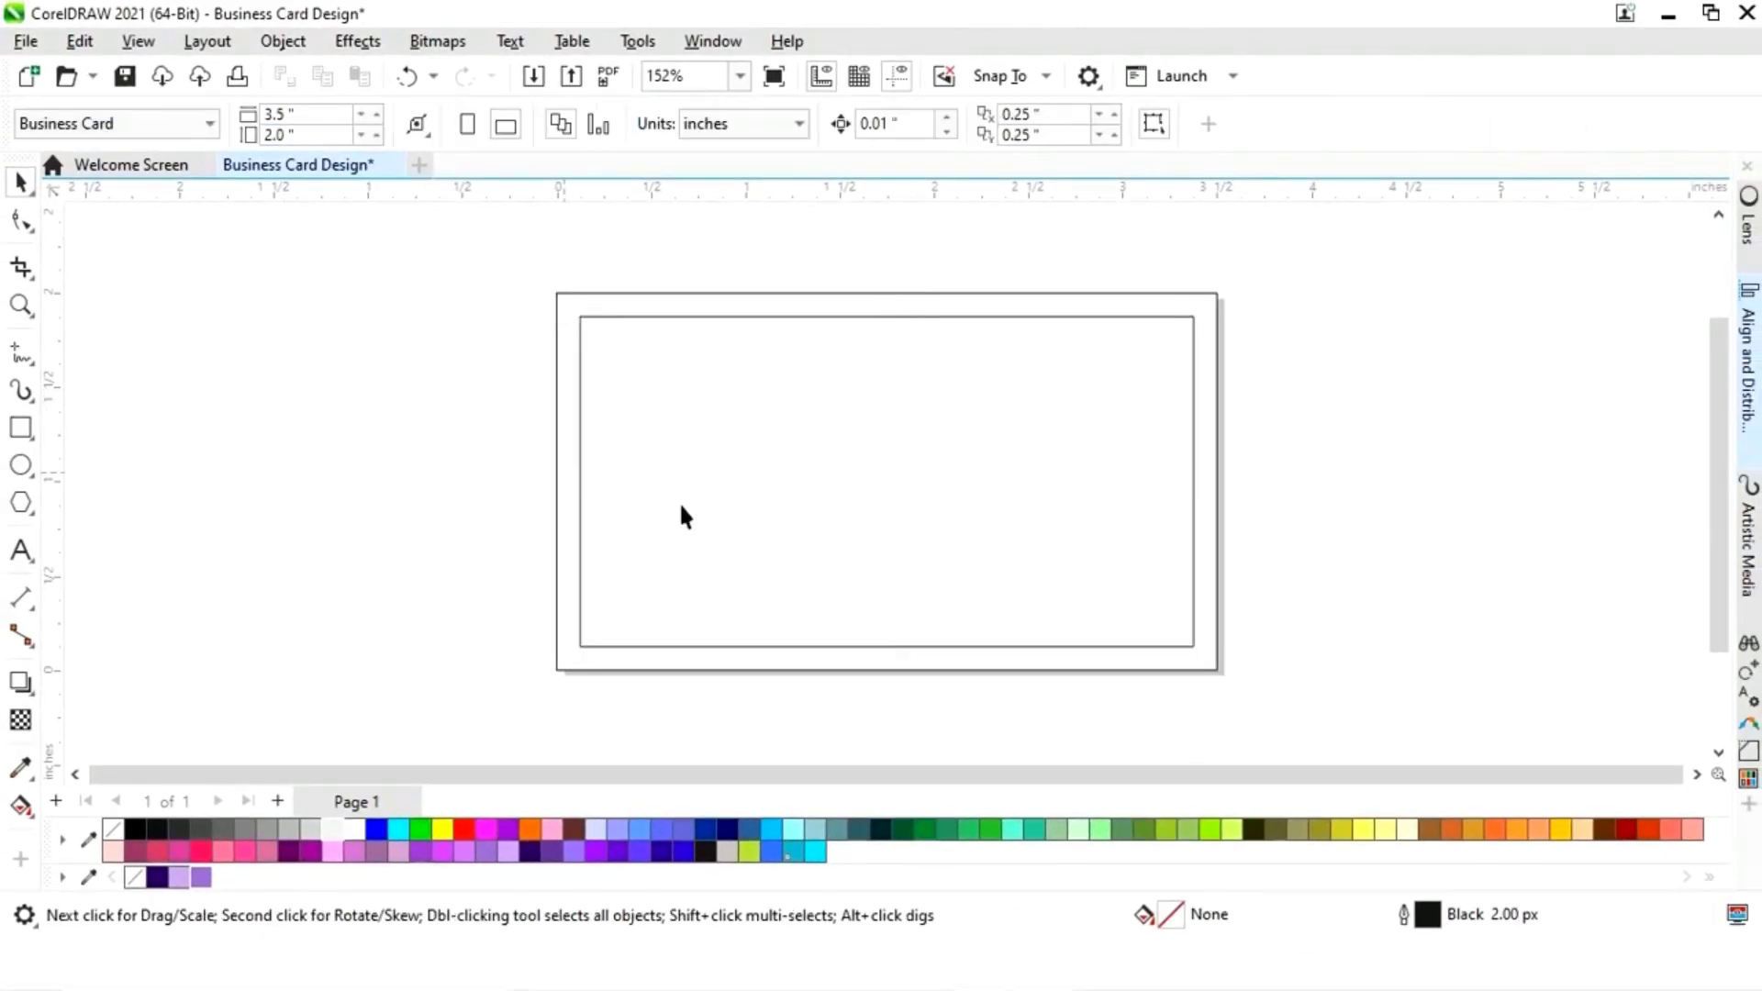
{"action": "left_click", "coordinate": [581, 492]}
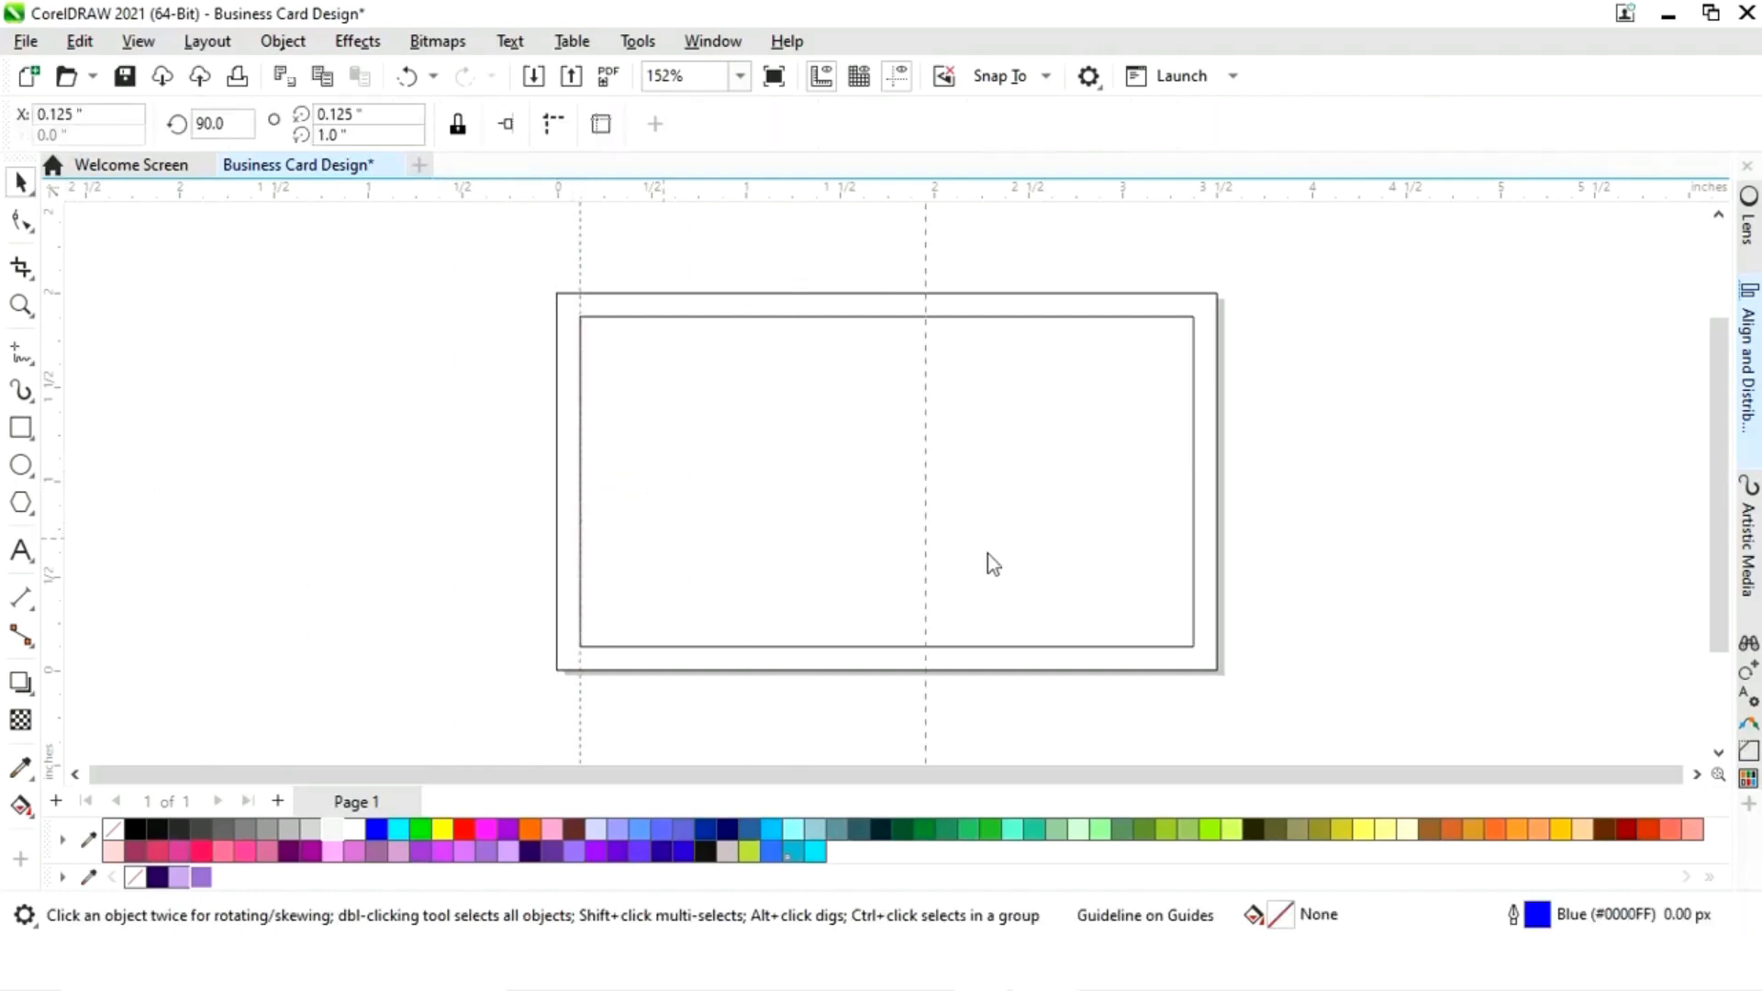
{"action": "left_click_drag", "start_coordinate": [1197, 576], "coordinate": [1197, 572]}
{"action": "left_click_drag", "start_coordinate": [906, 194], "coordinate": [925, 318]}
{"action": "left_click_drag", "start_coordinate": [912, 554], "coordinate": [901, 648]}
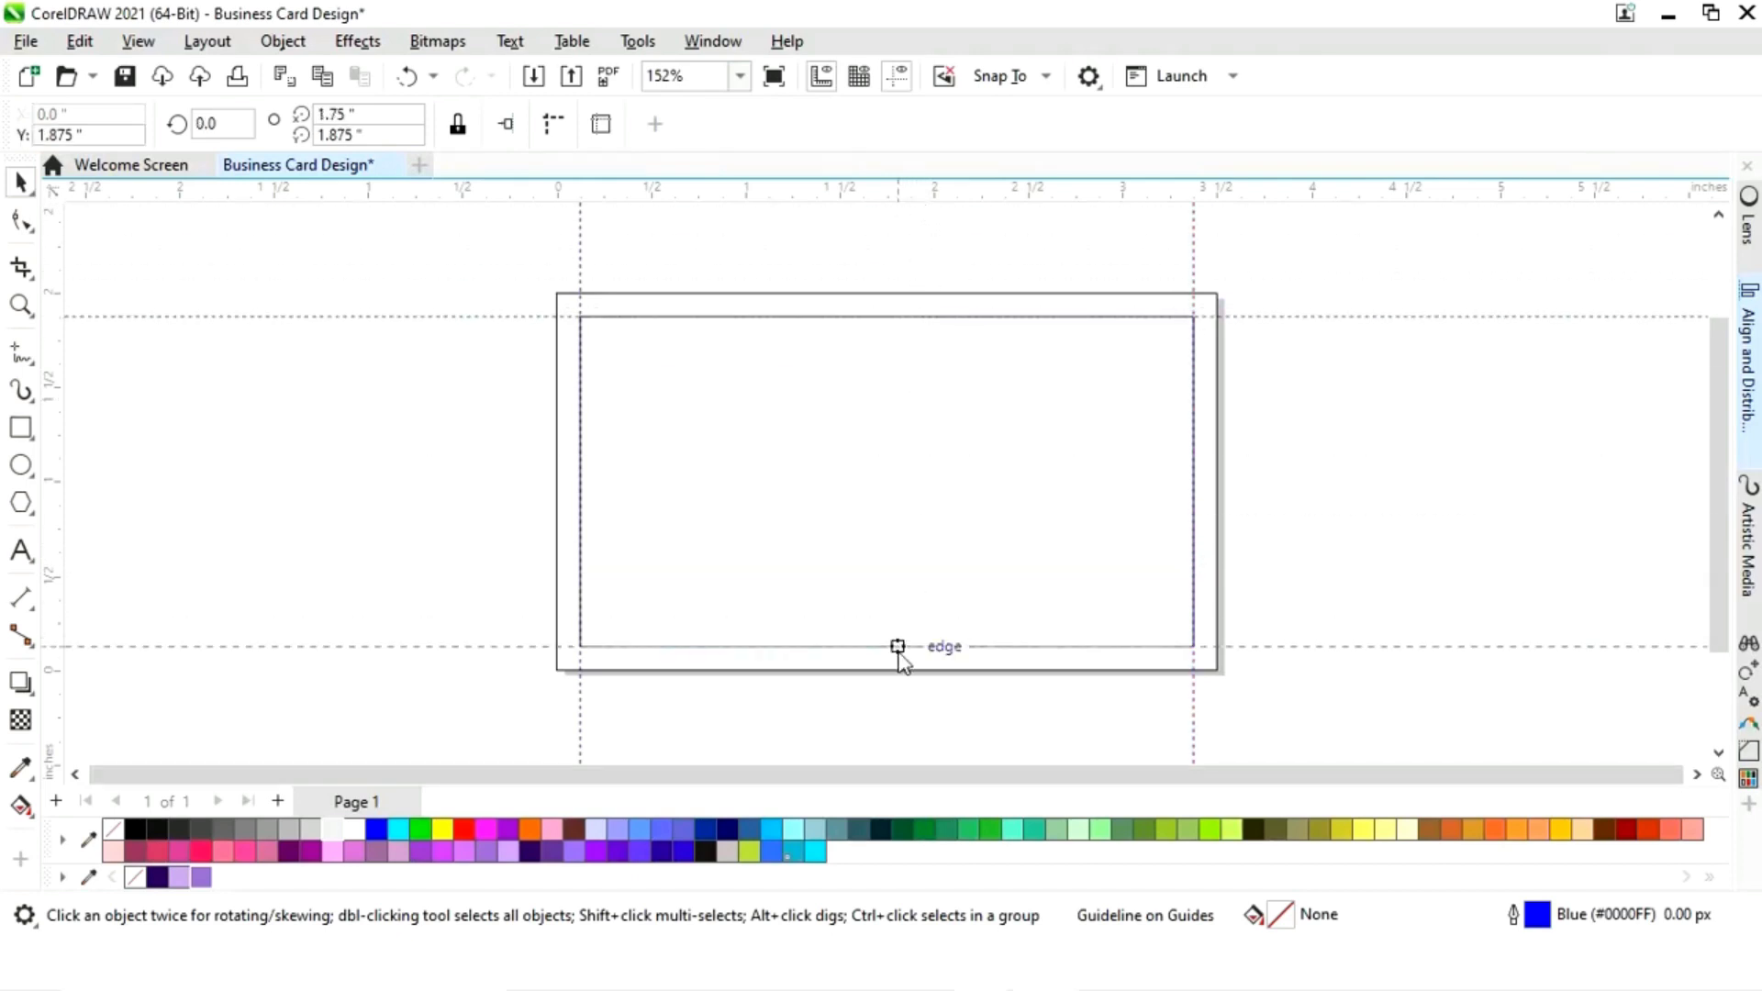
{"action": "left_click", "coordinate": [950, 345]}
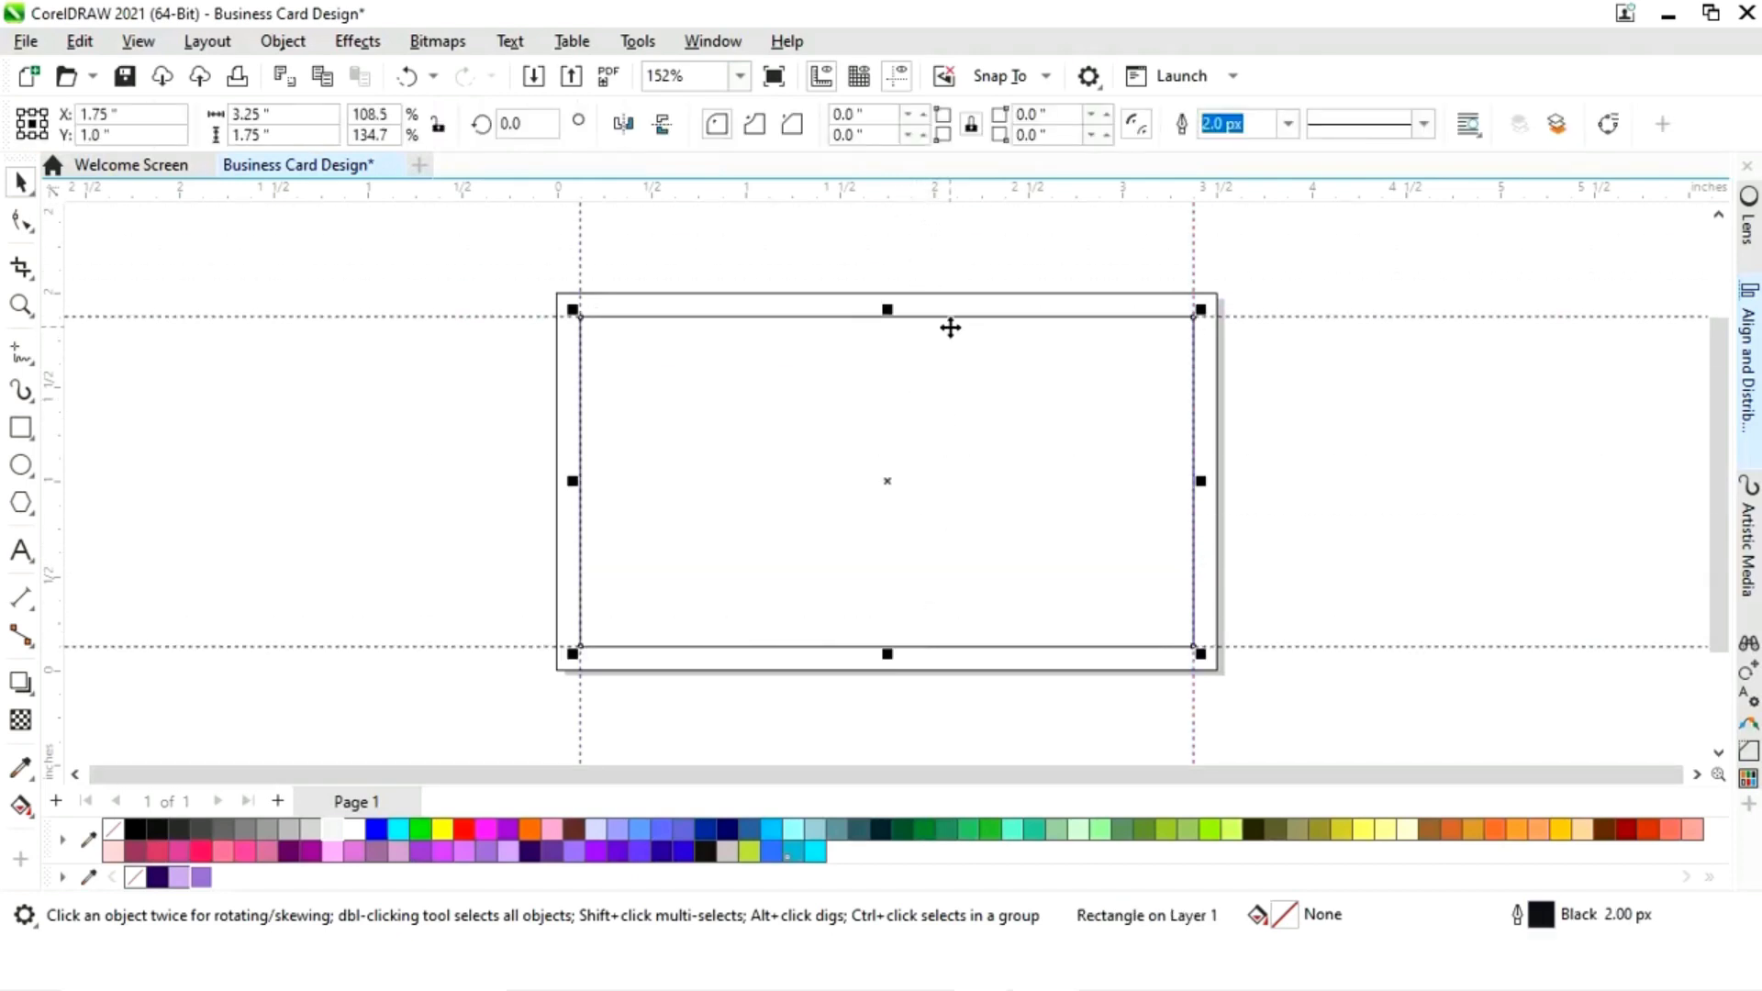
{"action": "left_click", "coordinate": [1069, 459]}
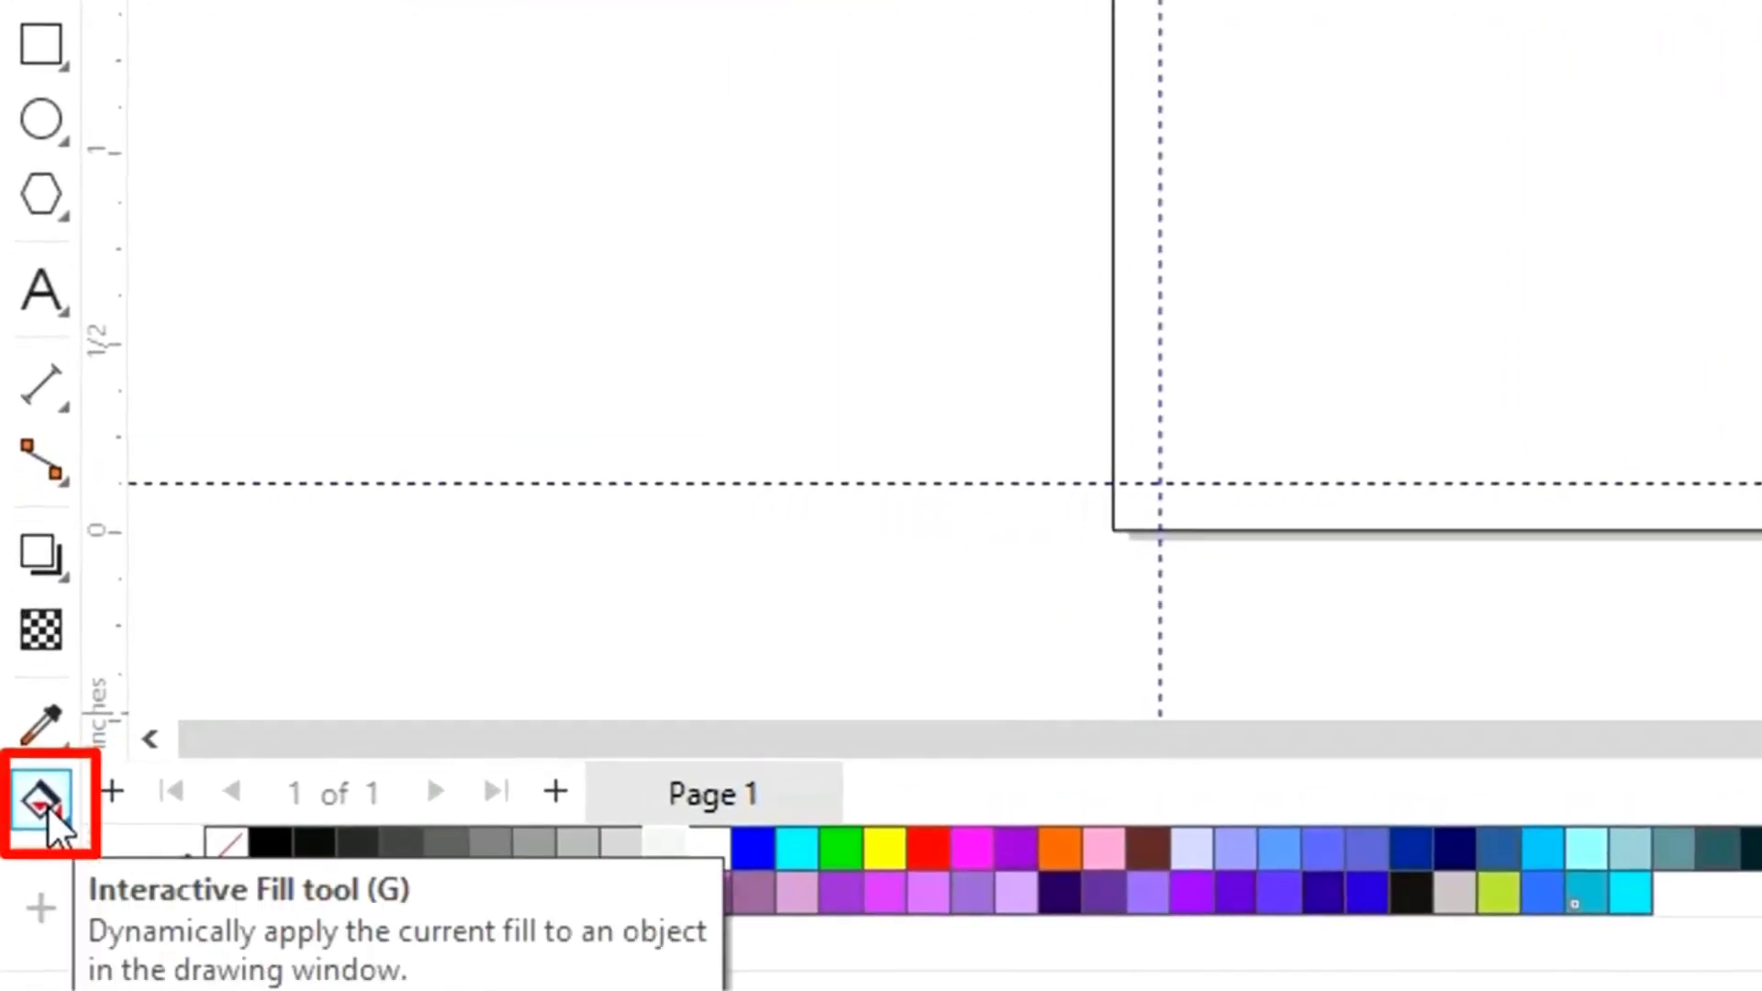
- Apply an elliptical fountain fill to the card rectangle, with white near the card's centre and black toward the edges
{"action": "left_click", "coordinate": [44, 802]}
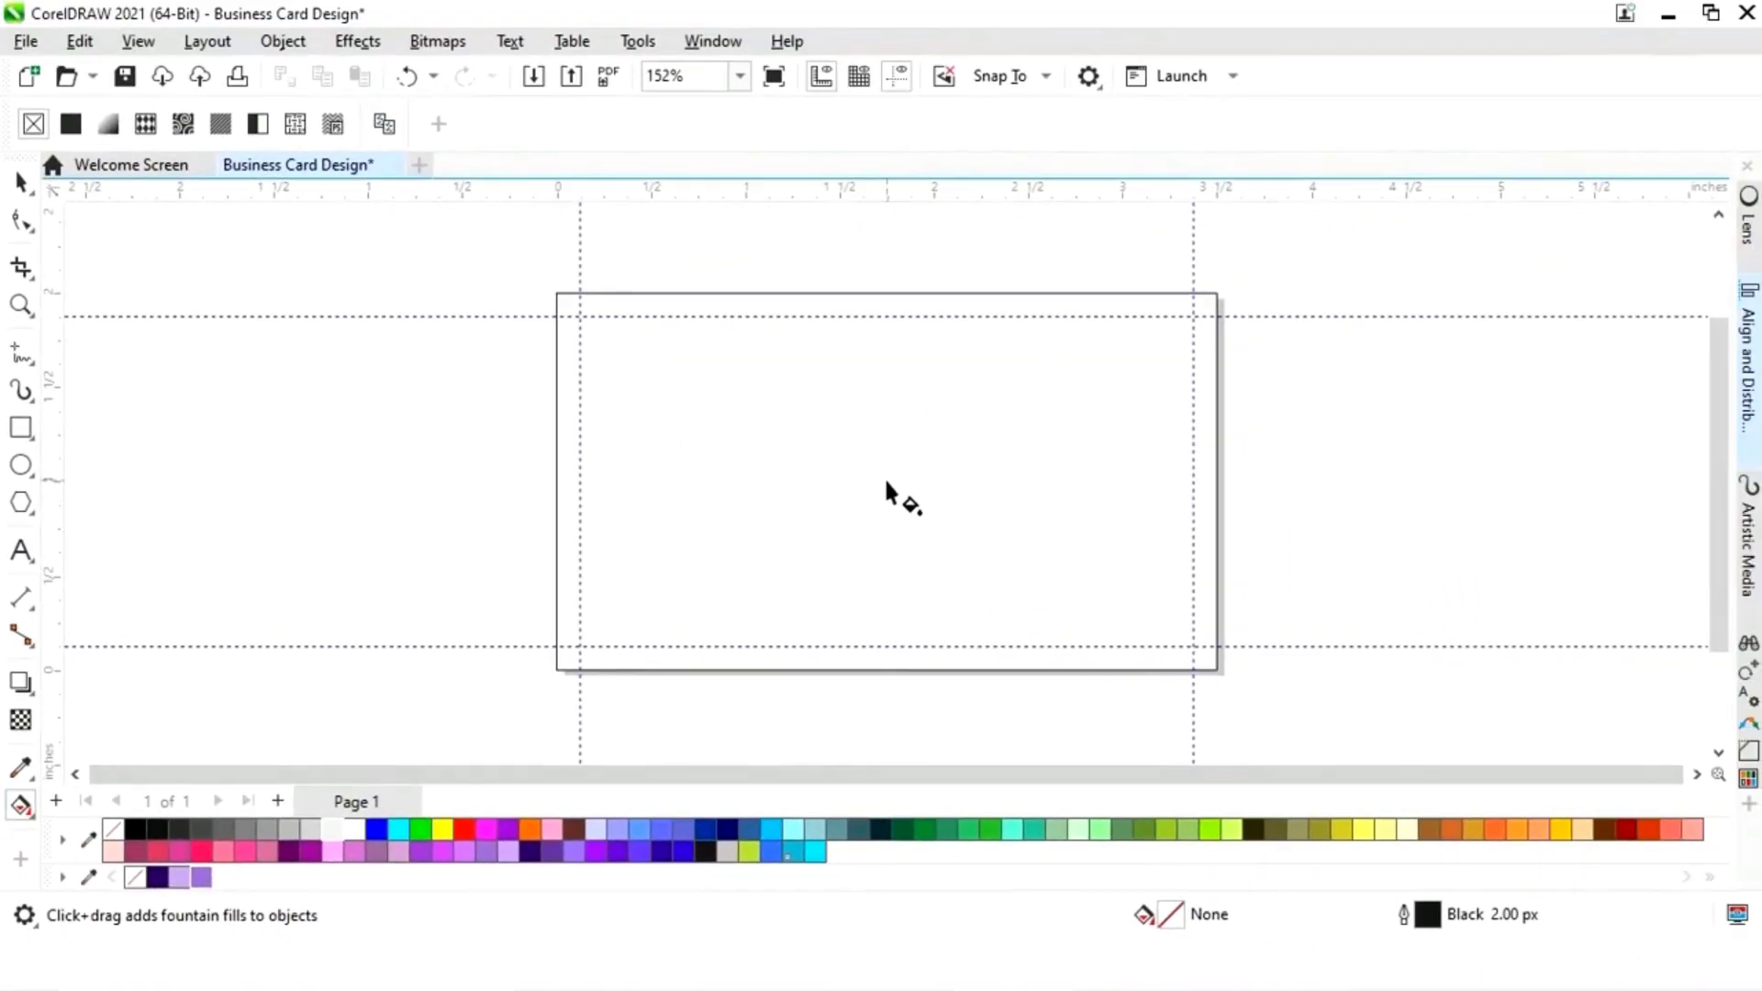
{"action": "left_click", "coordinate": [886, 494]}
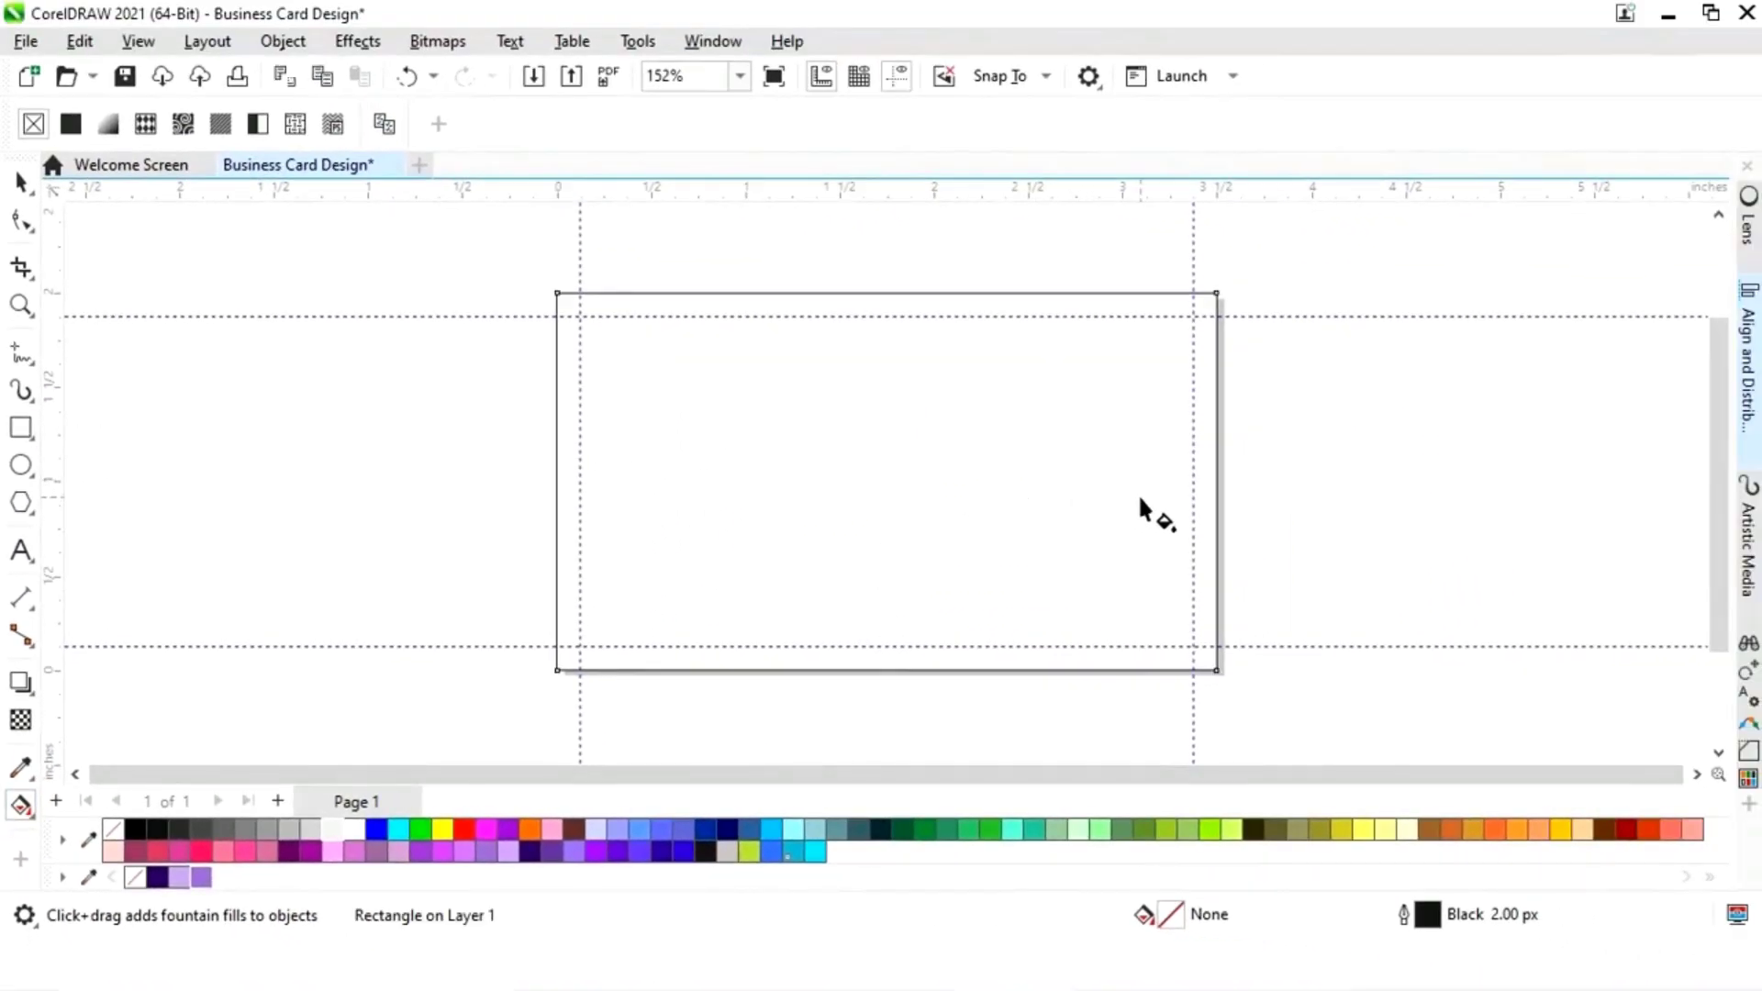
{"action": "left_click_drag", "start_coordinate": [886, 481], "coordinate": [1156, 495]}
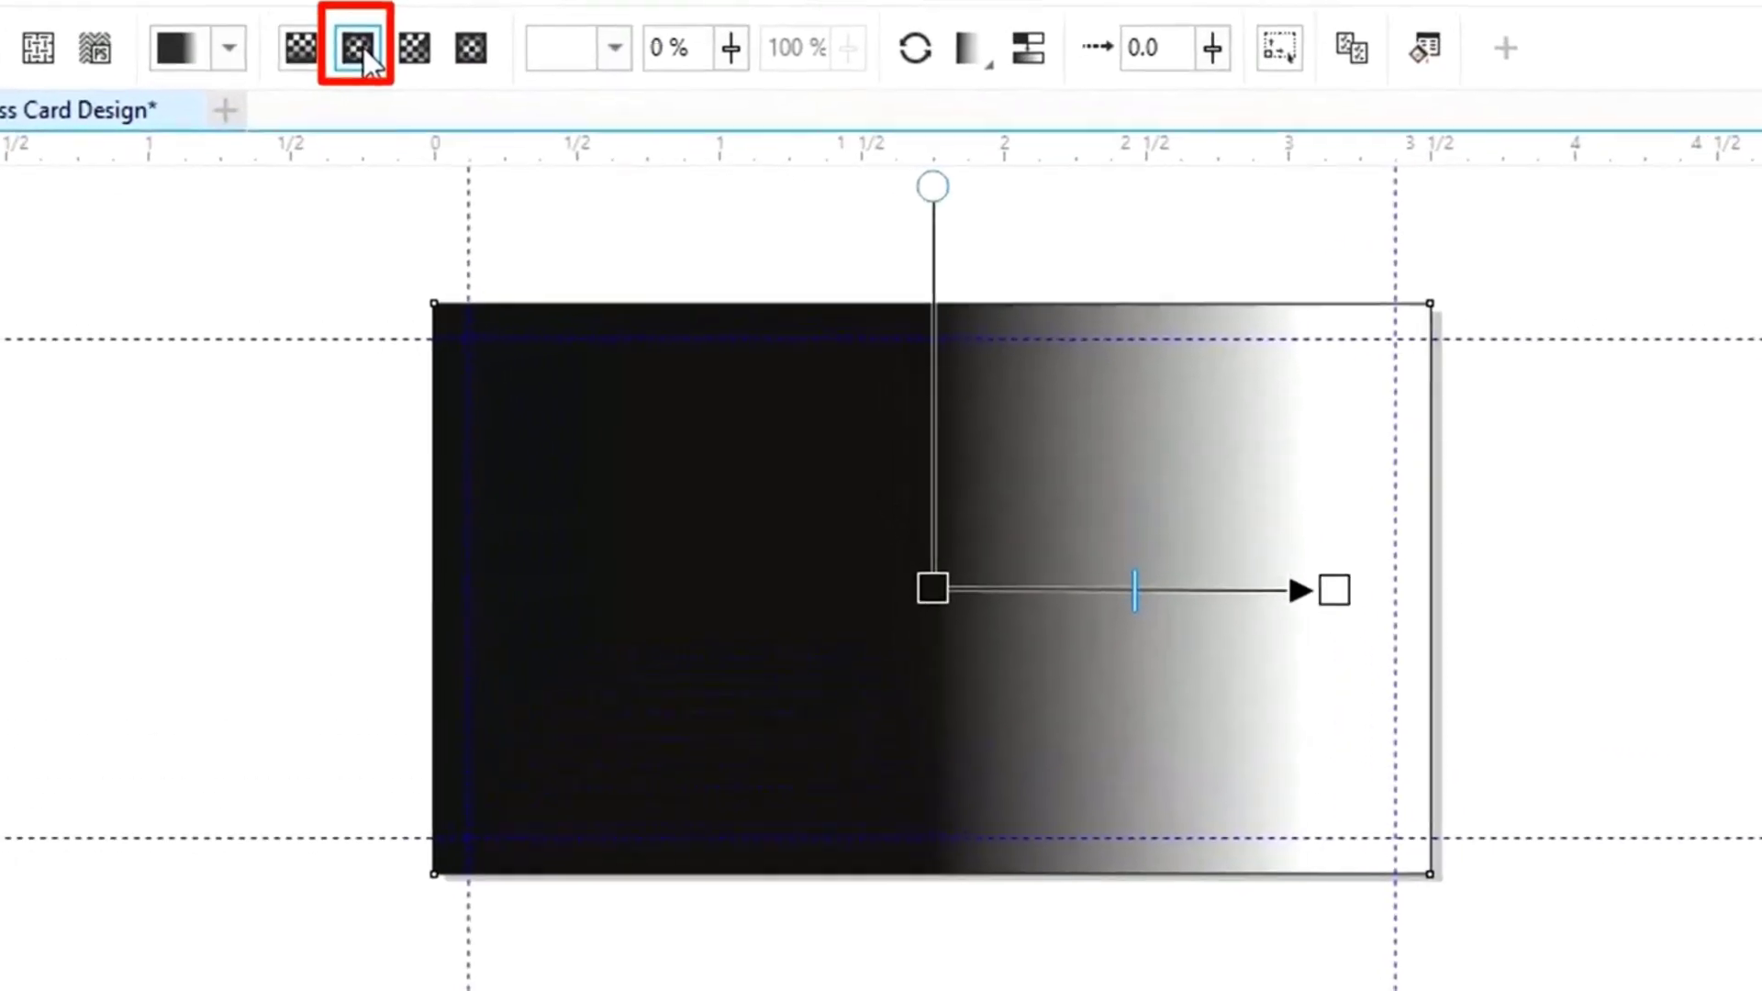
{"action": "left_click", "coordinate": [356, 44]}
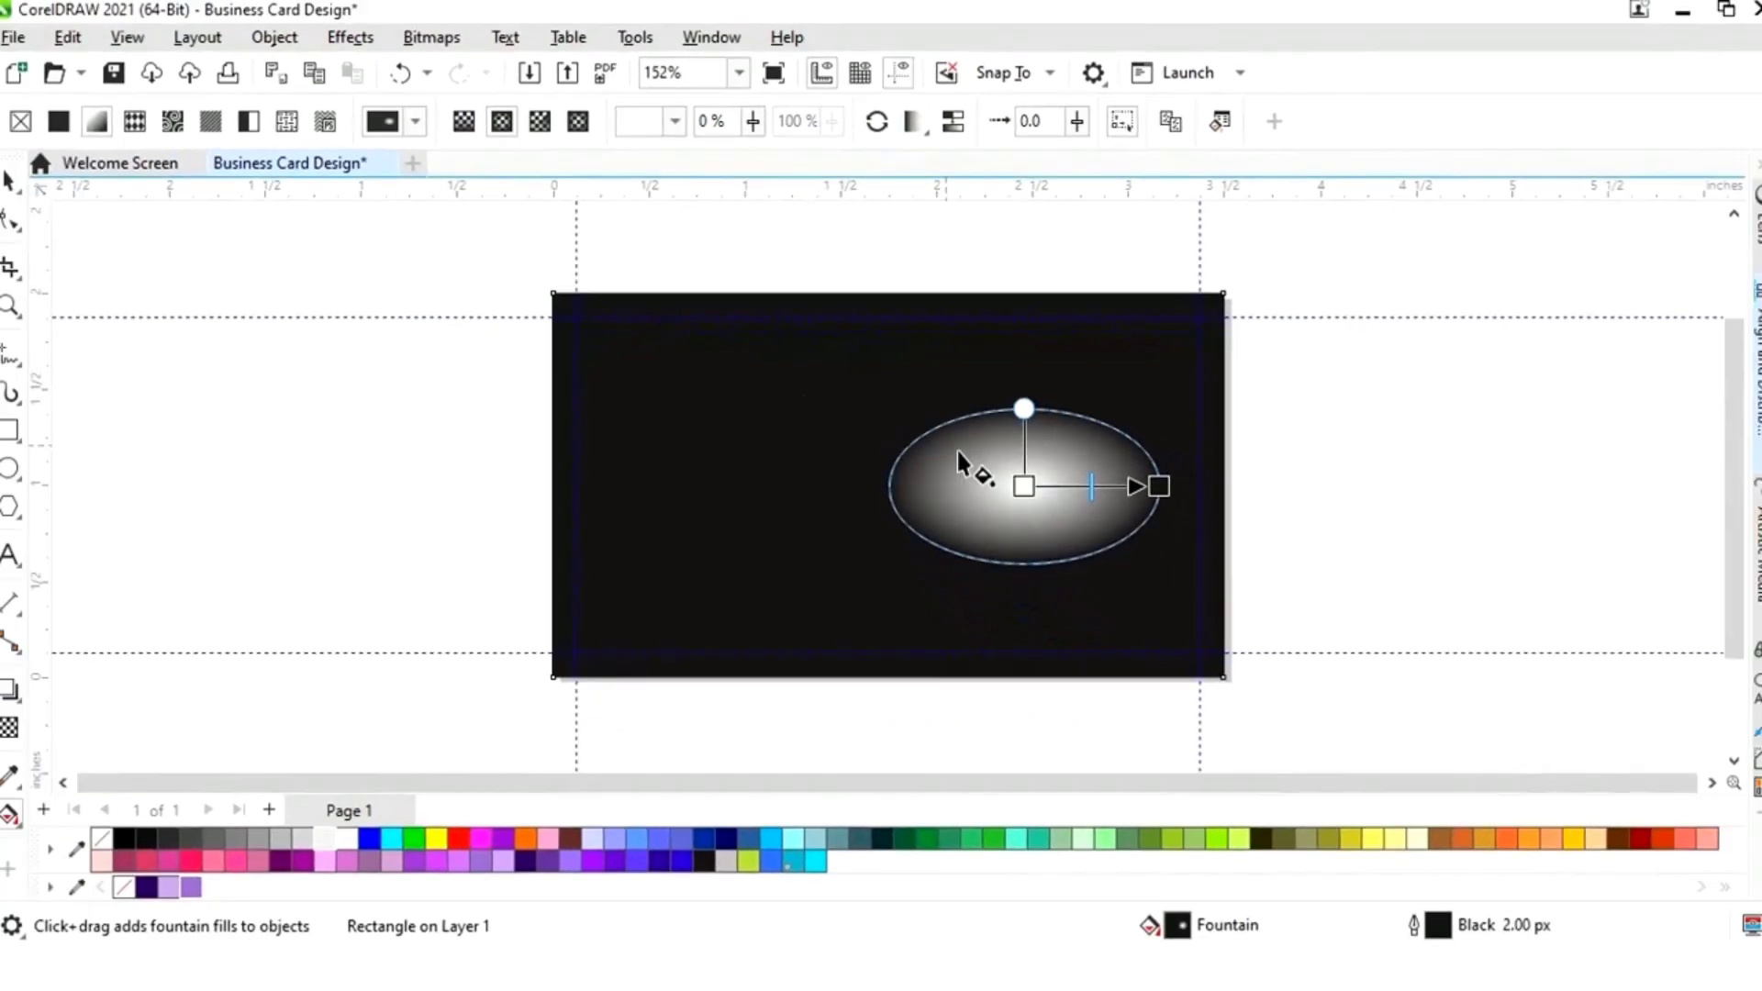
{"action": "left_click_drag", "start_coordinate": [1023, 486], "coordinate": [900, 482]}
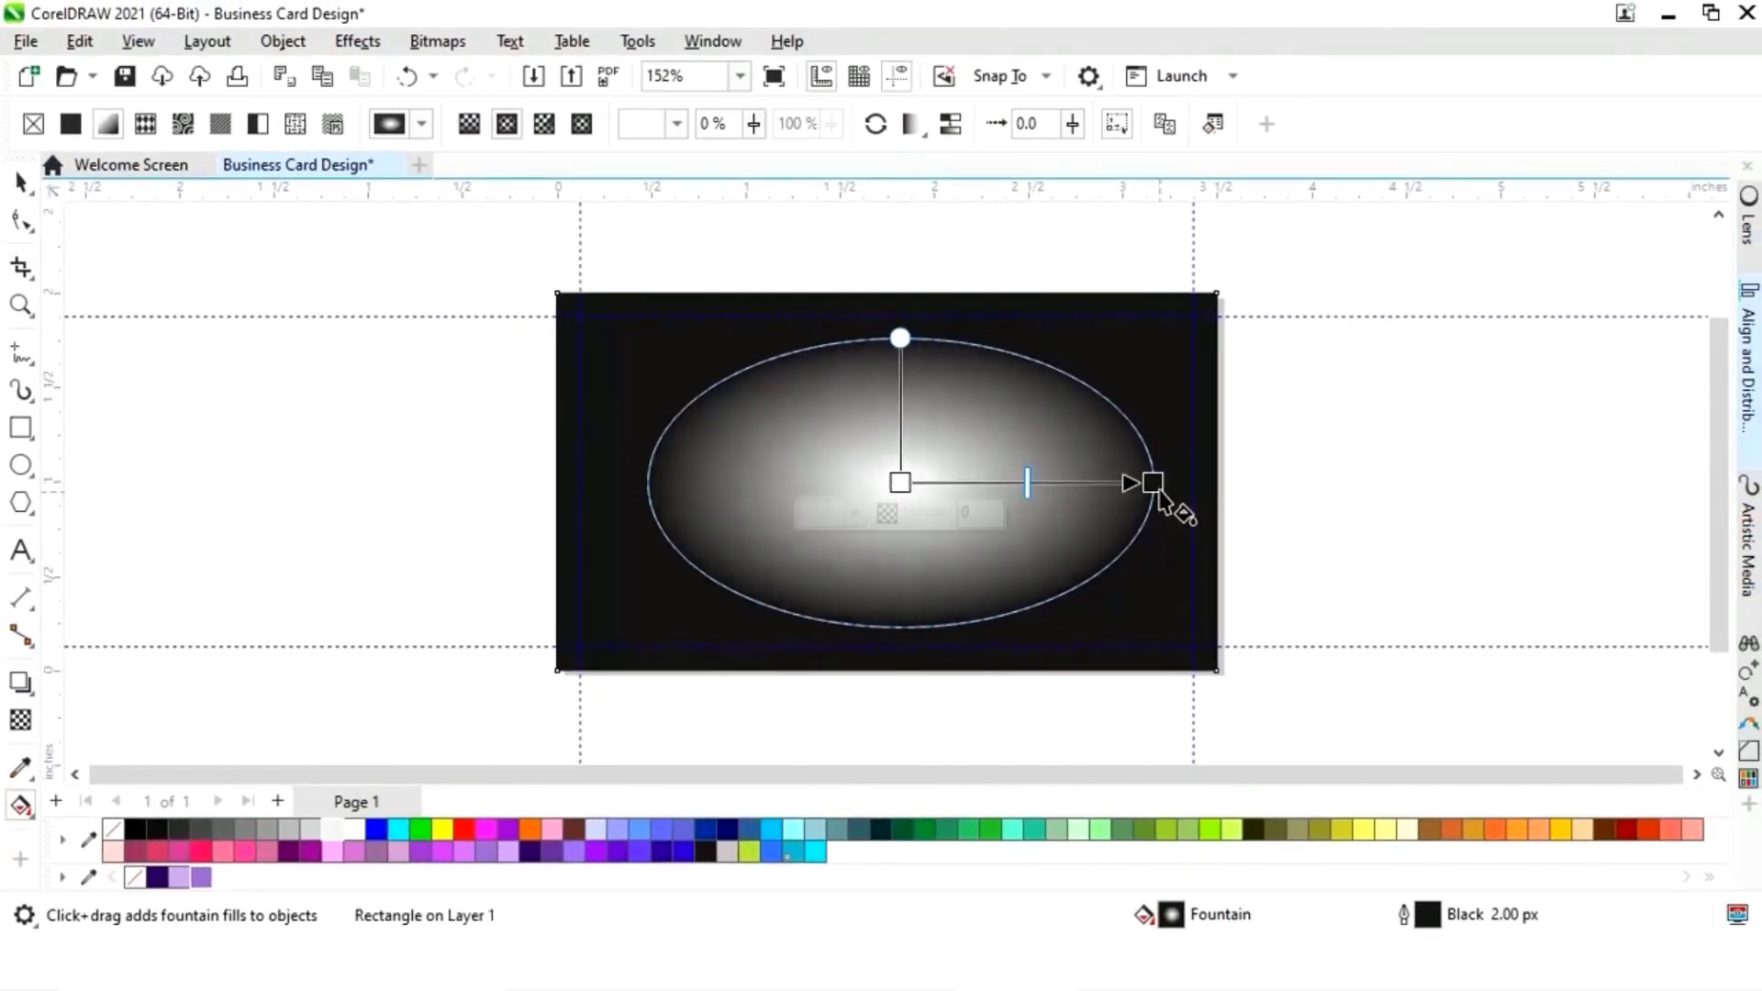
{"action": "left_click_drag", "start_coordinate": [1142, 485], "coordinate": [1138, 483]}
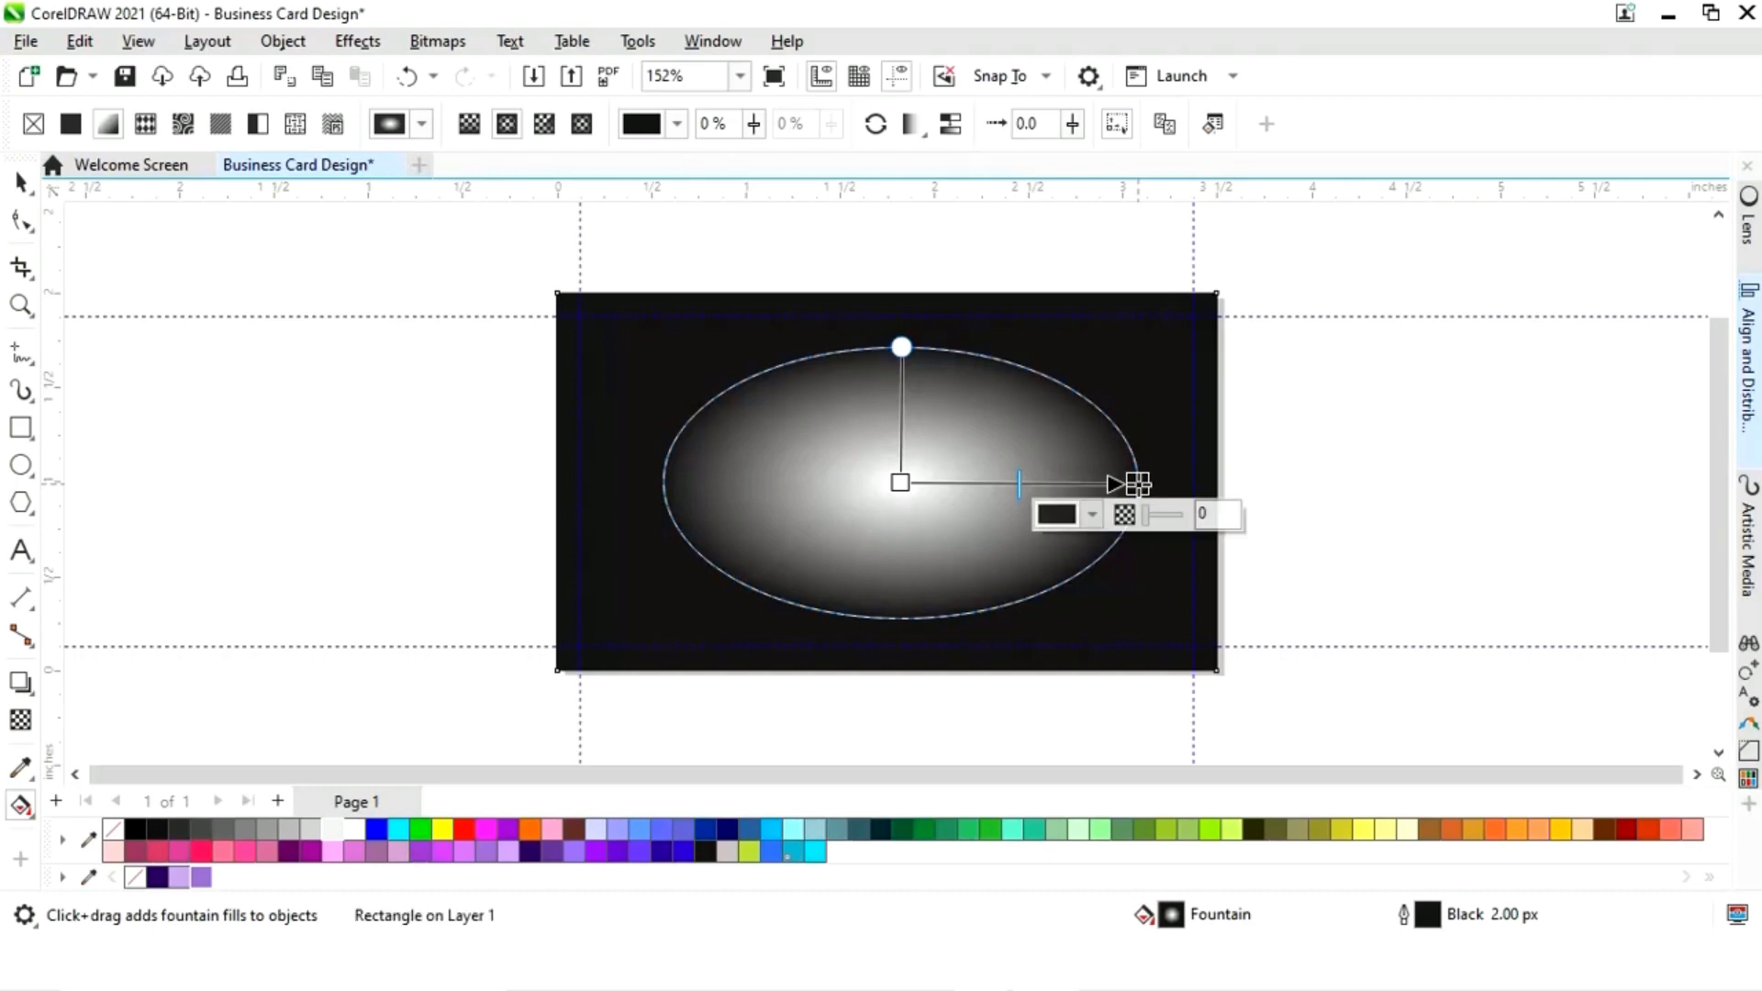
- Set the gradient's outer colour to the dark purple sampled from the document palette and enlarge the ellipse toward the margin guidelines
{"action": "left_click", "coordinate": [1092, 514]}
{"action": "left_click", "coordinate": [1285, 895]}
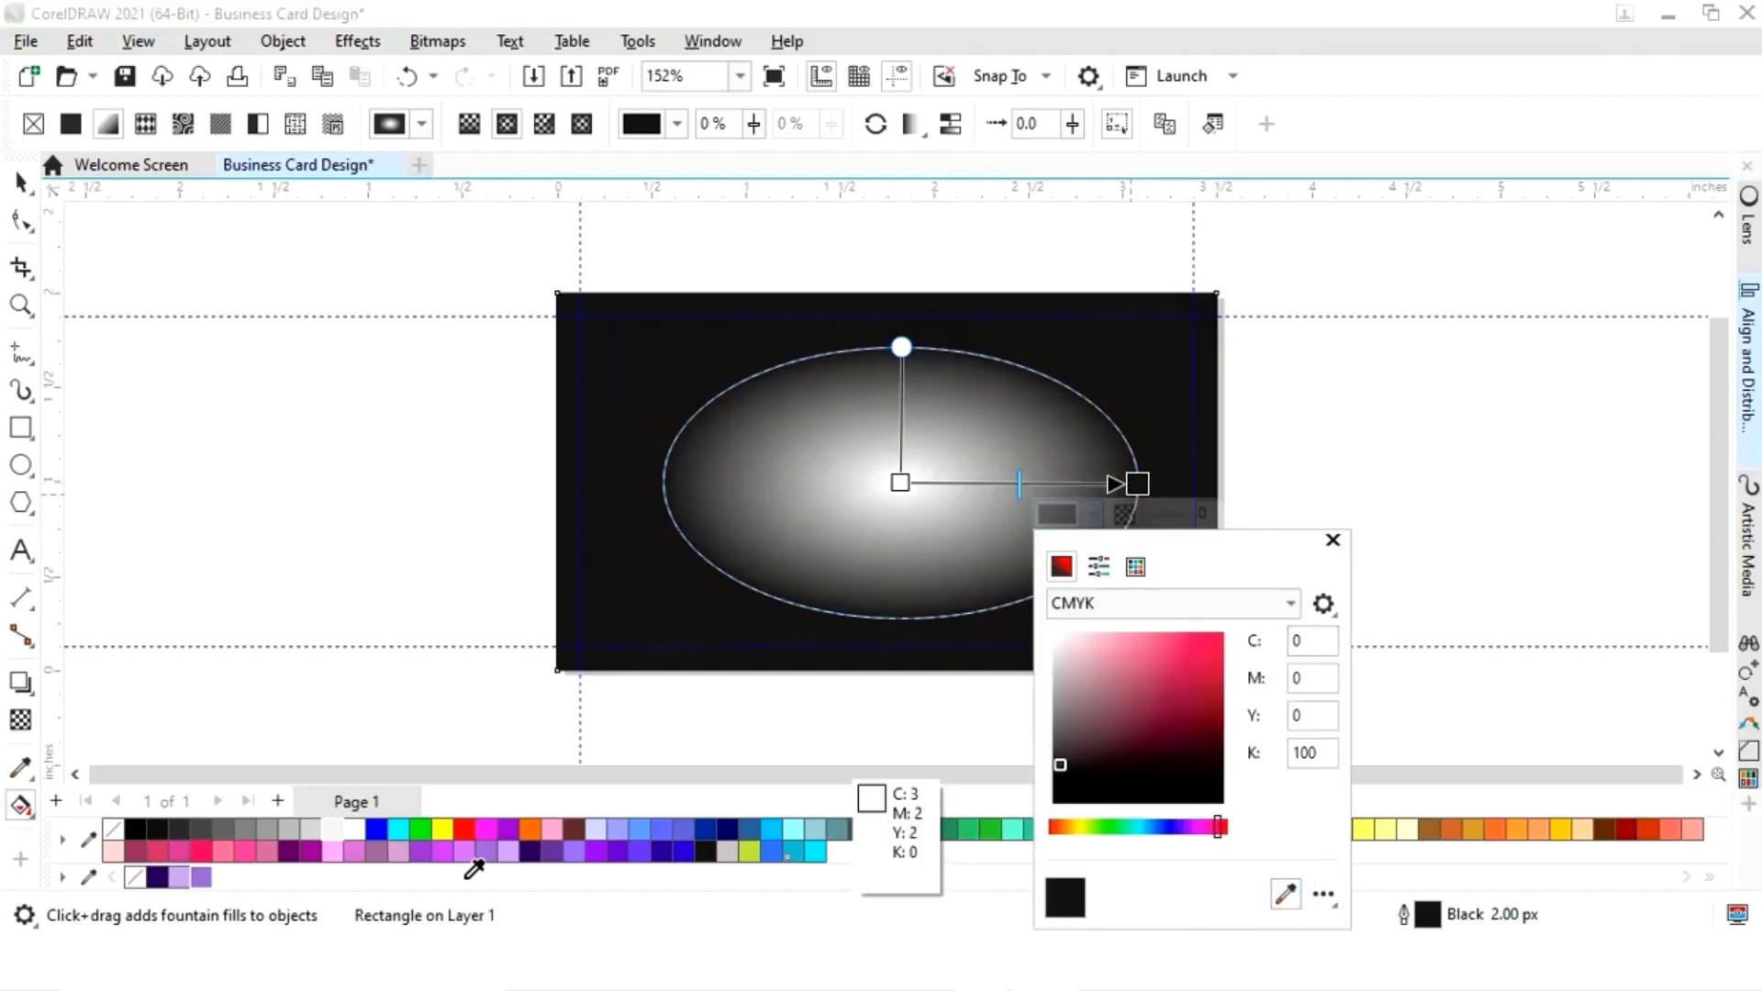
{"action": "left_click", "coordinate": [158, 876]}
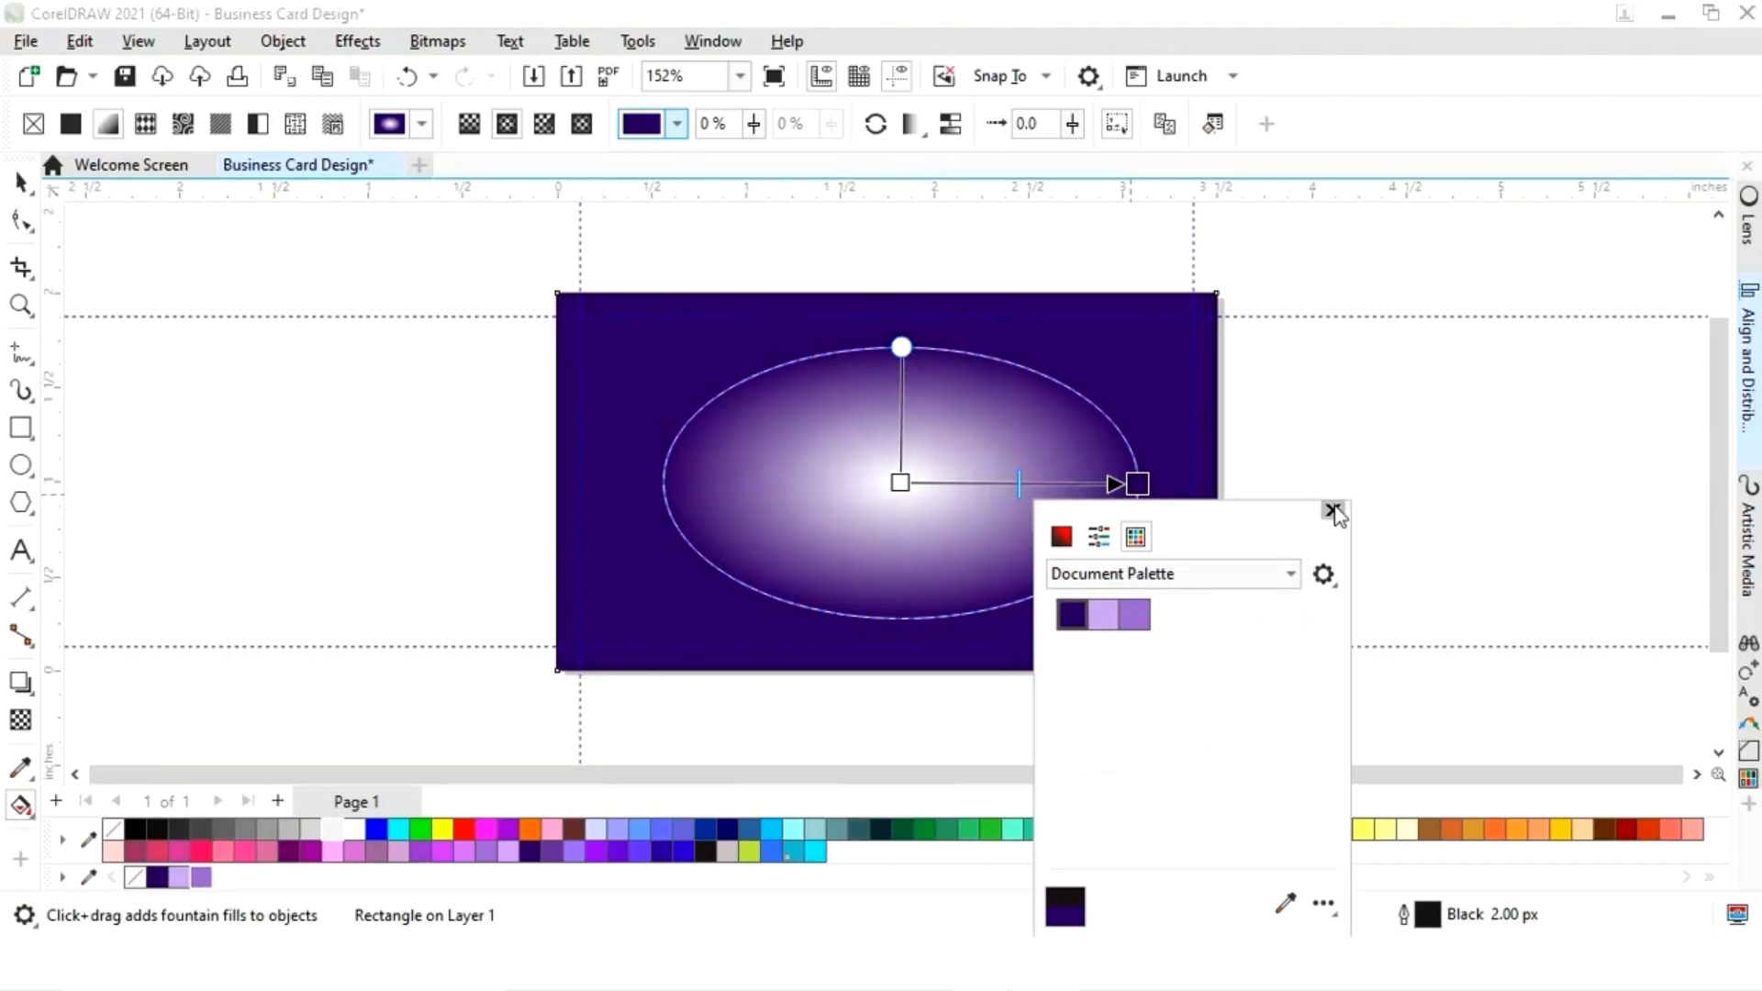
{"action": "left_click", "coordinate": [1332, 511]}
{"action": "left_click_drag", "start_coordinate": [901, 344], "coordinate": [891, 313]}
{"action": "left_click_drag", "start_coordinate": [1136, 484], "coordinate": [1162, 480]}
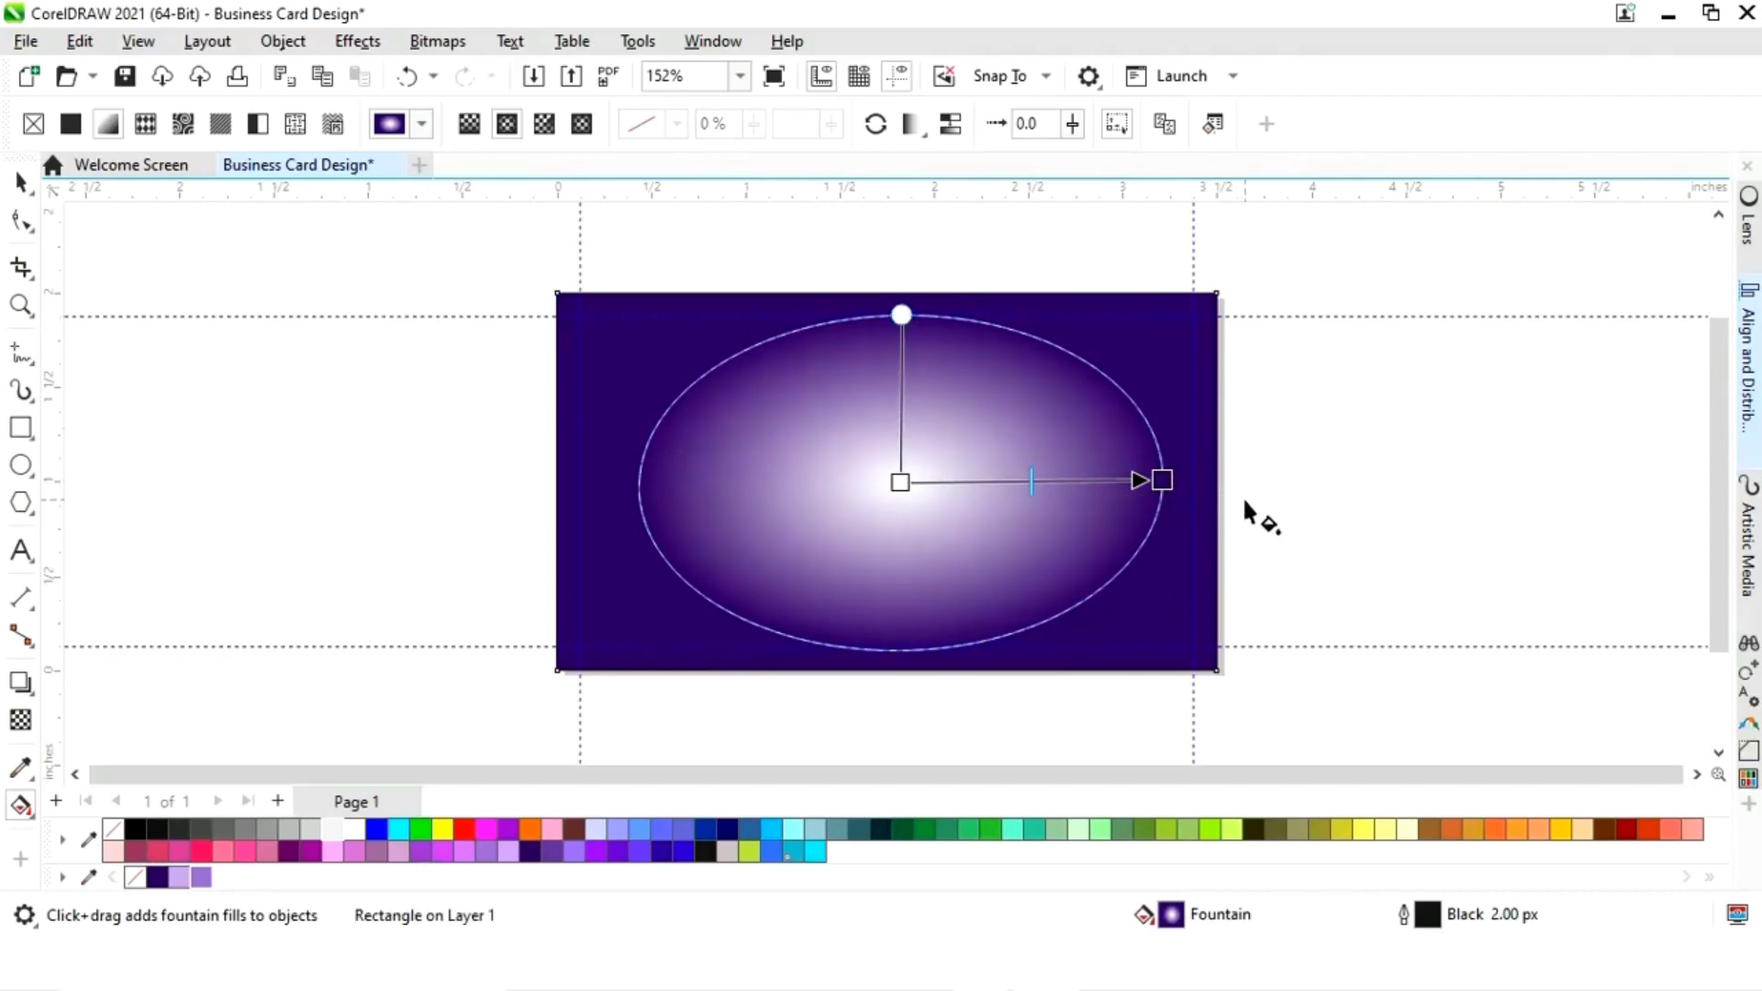
- Remove the outline from the gradient-filled card rectangle and deselect it
{"action": "left_click", "coordinate": [15, 186]}
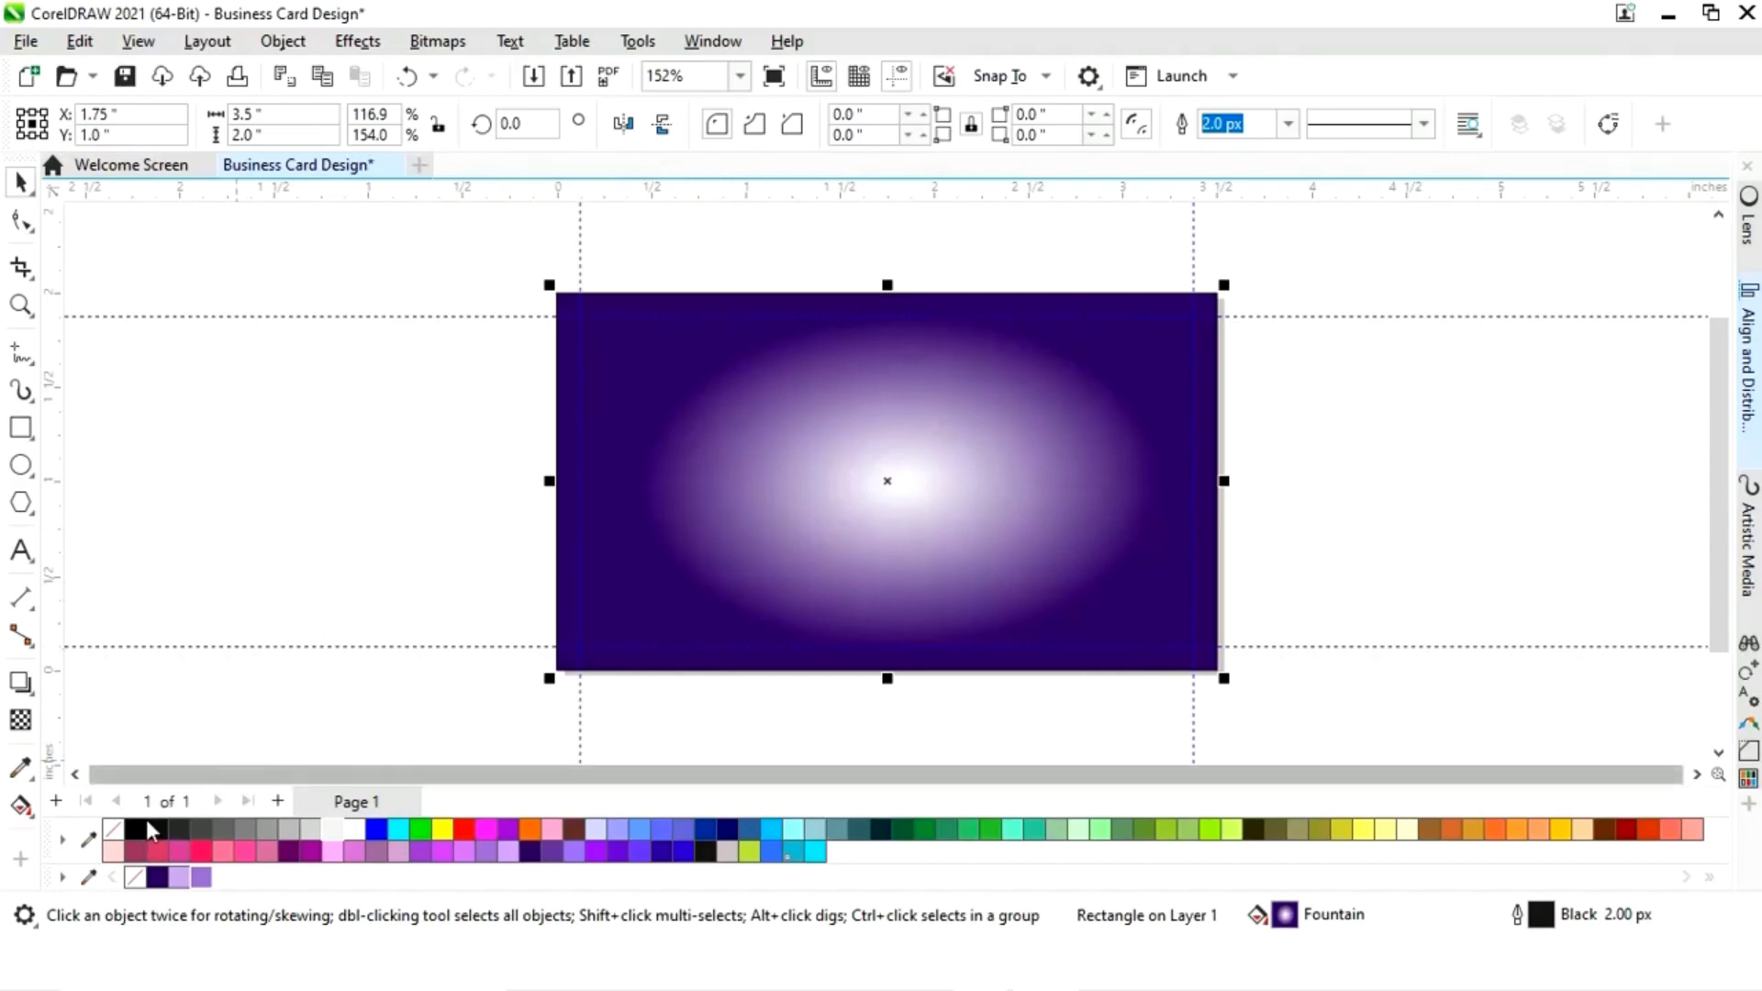
{"action": "right_click", "coordinate": [112, 832]}
{"action": "left_click", "coordinate": [1441, 508]}
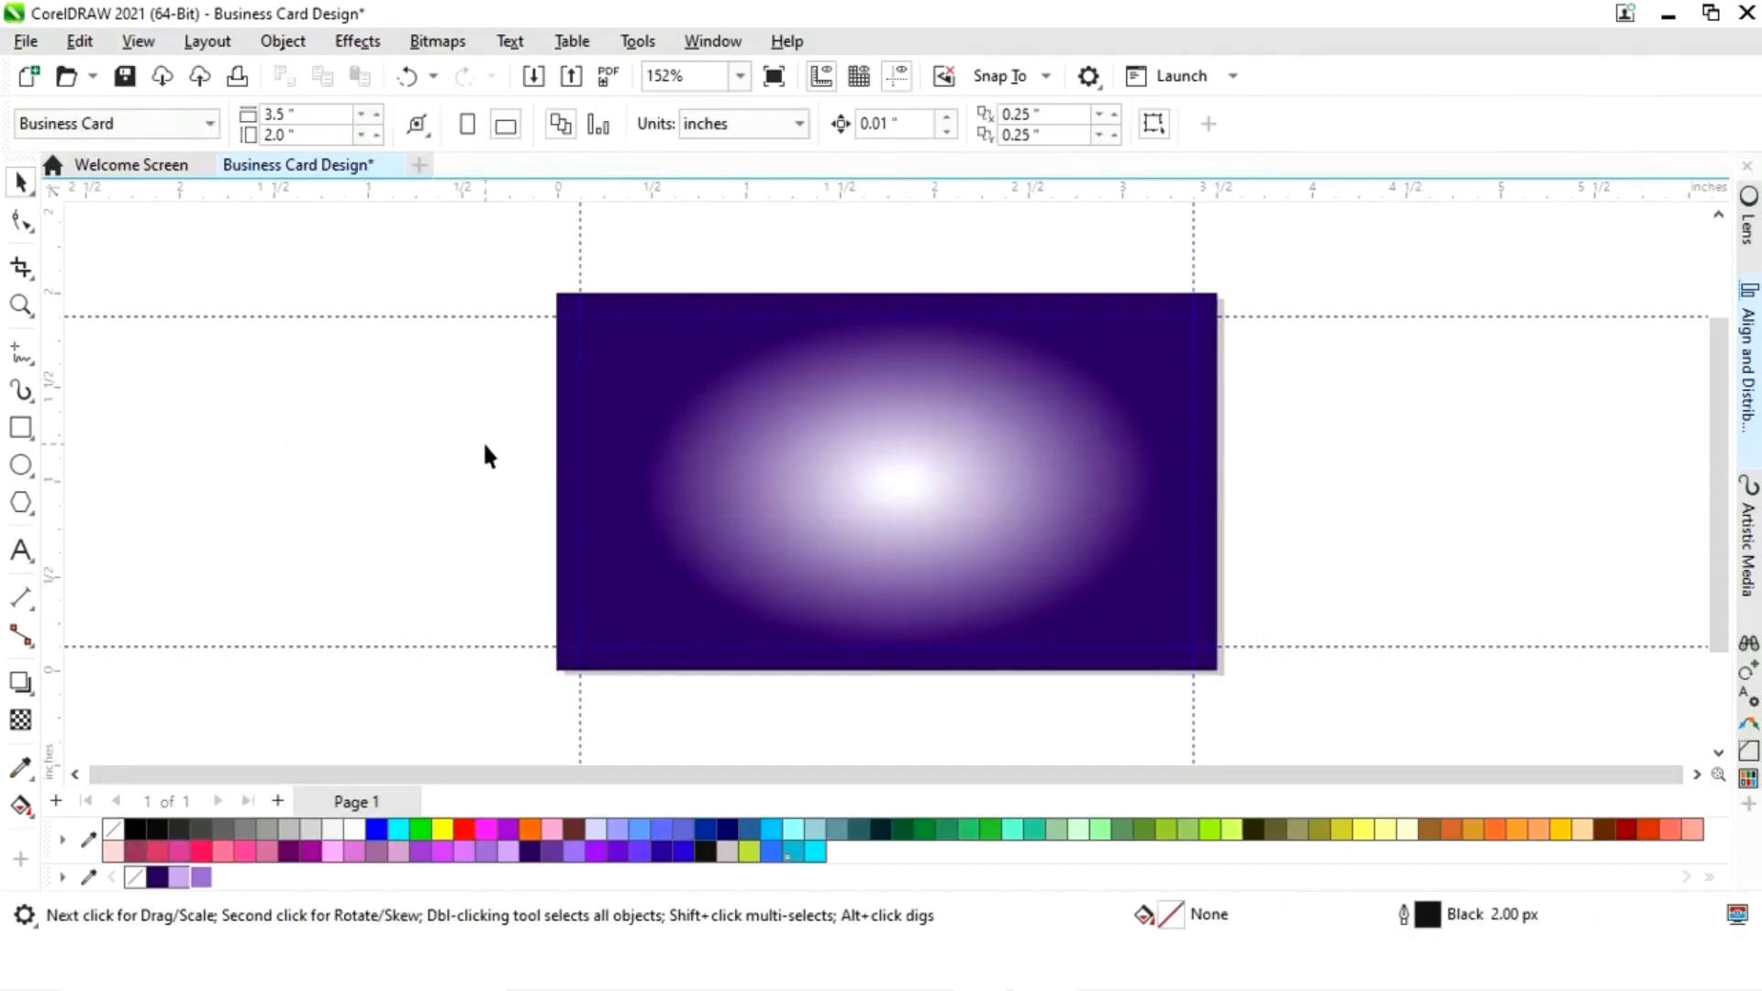
- Create a narrow copy of the card rectangle about 0.071 inch wide beside the card's left edge and give it a linear fountain fill
{"action": "left_click", "coordinate": [837, 446]}
{"action": "left_click_drag", "start_coordinate": [1224, 481], "coordinate": [472, 475]}
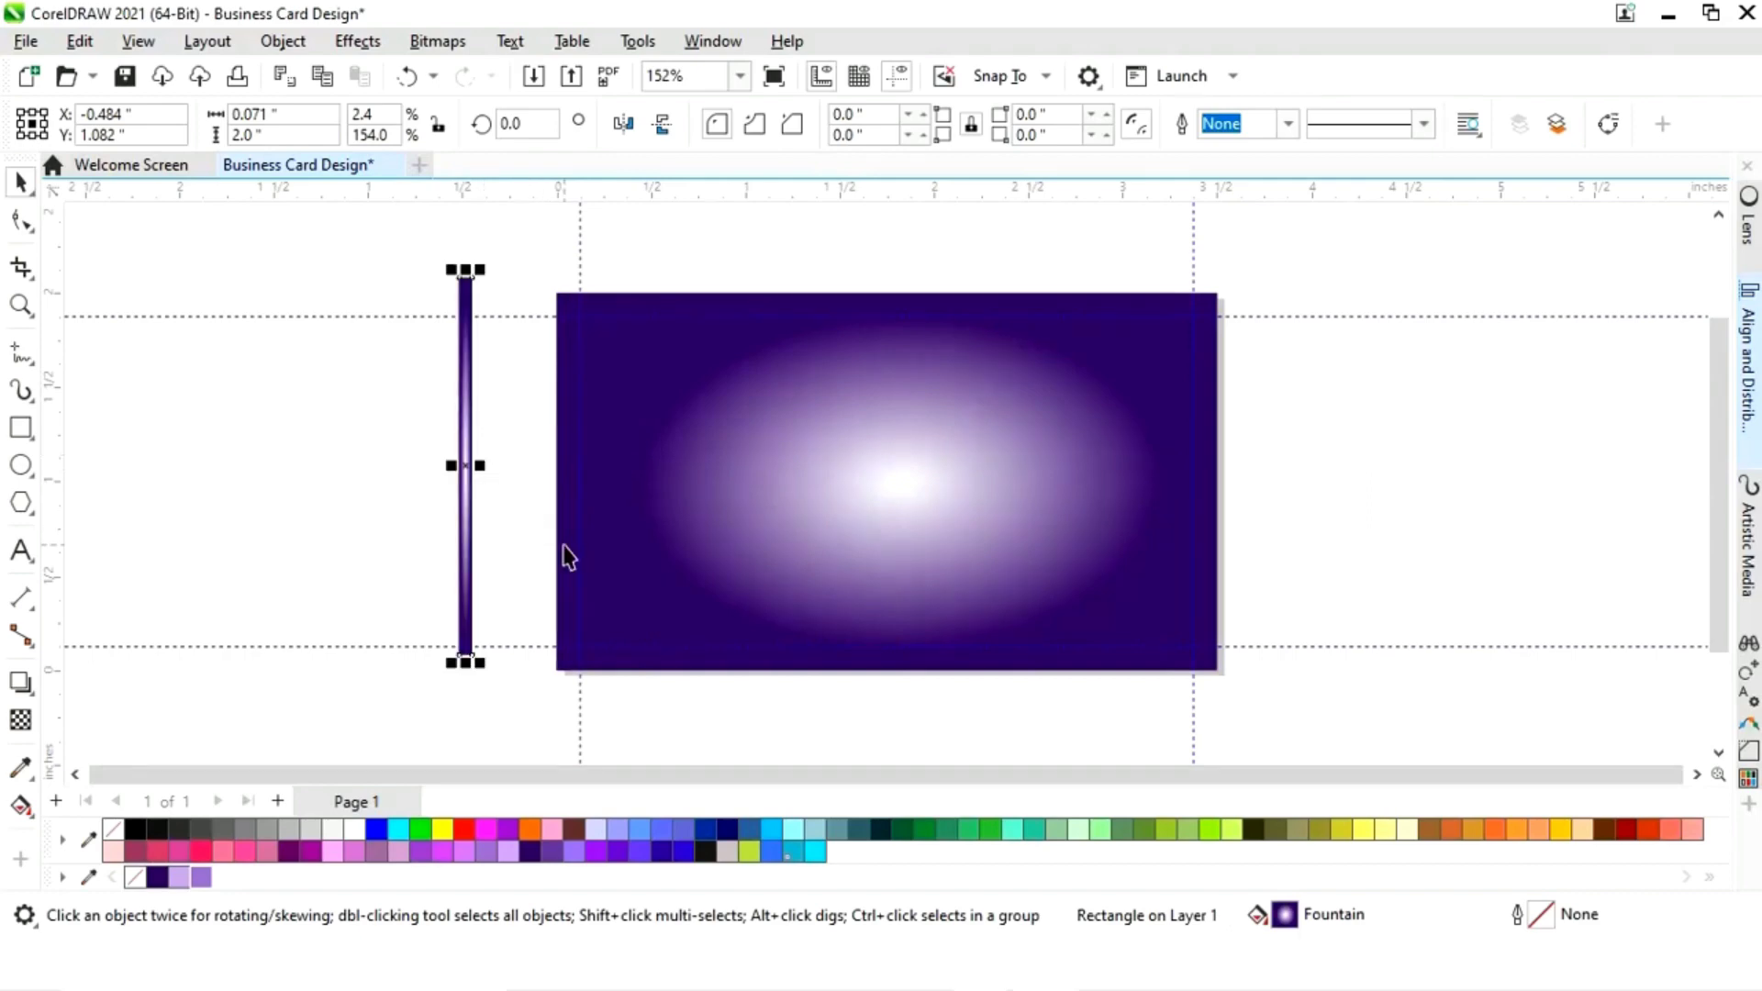
{"action": "left_click", "coordinate": [18, 806]}
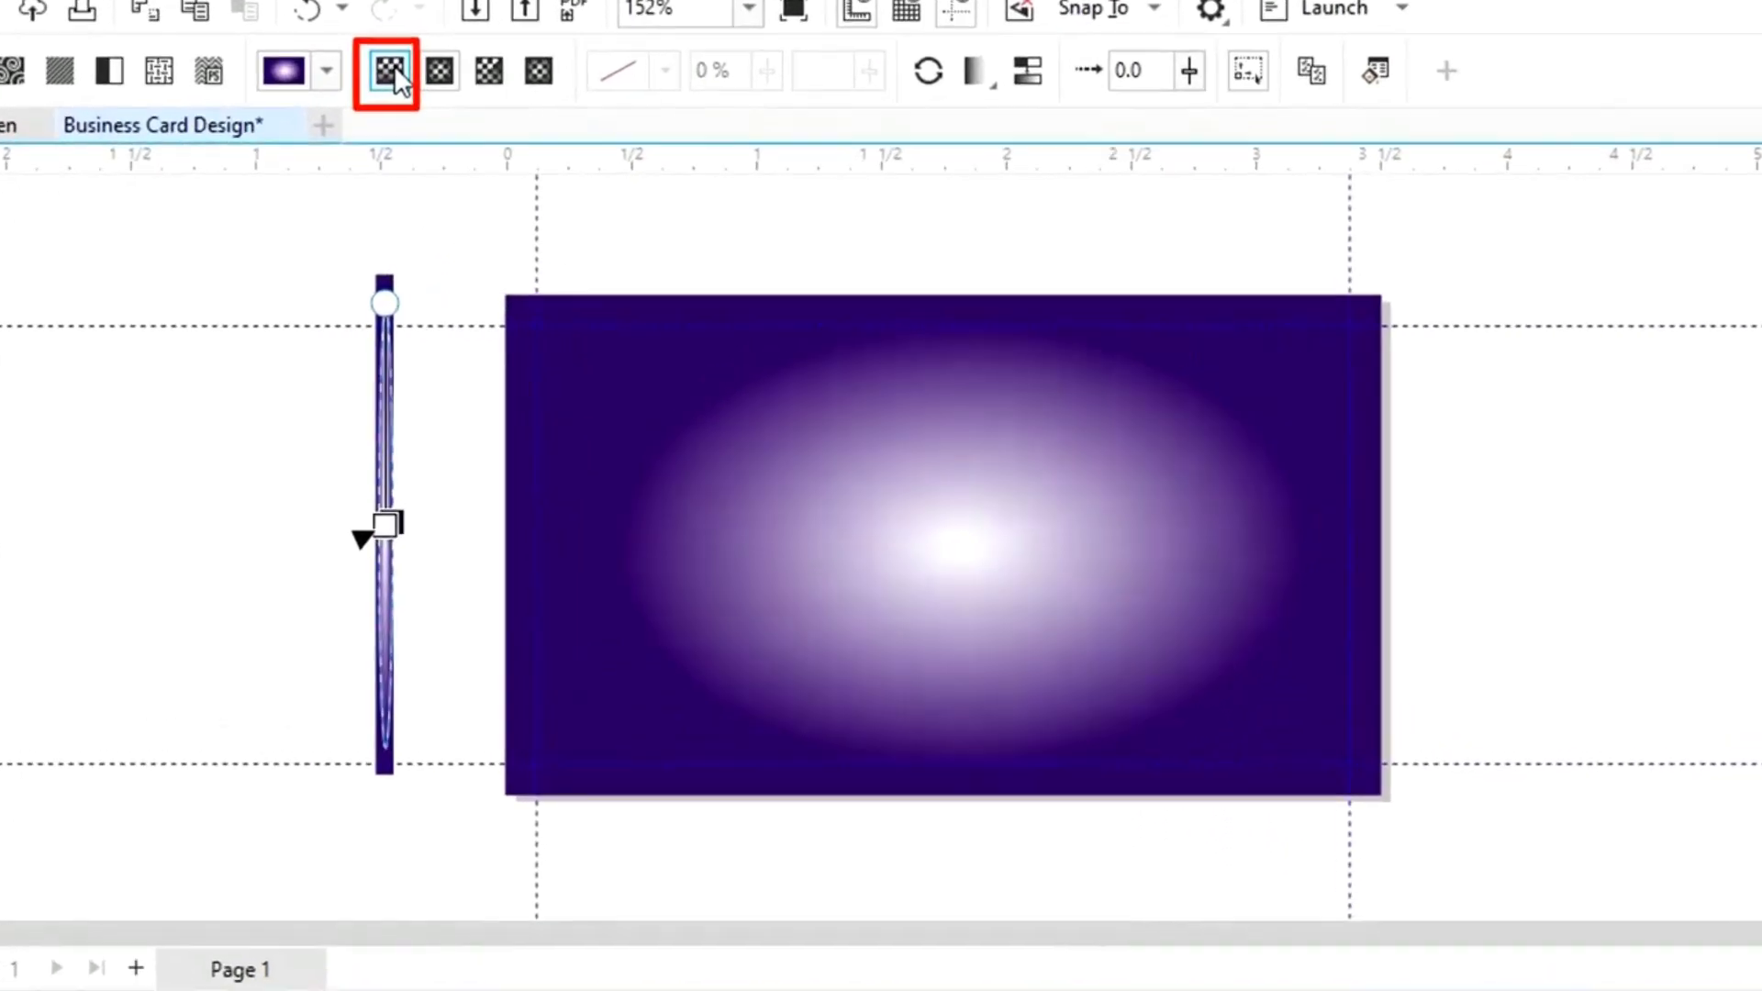
{"action": "left_click", "coordinate": [464, 119]}
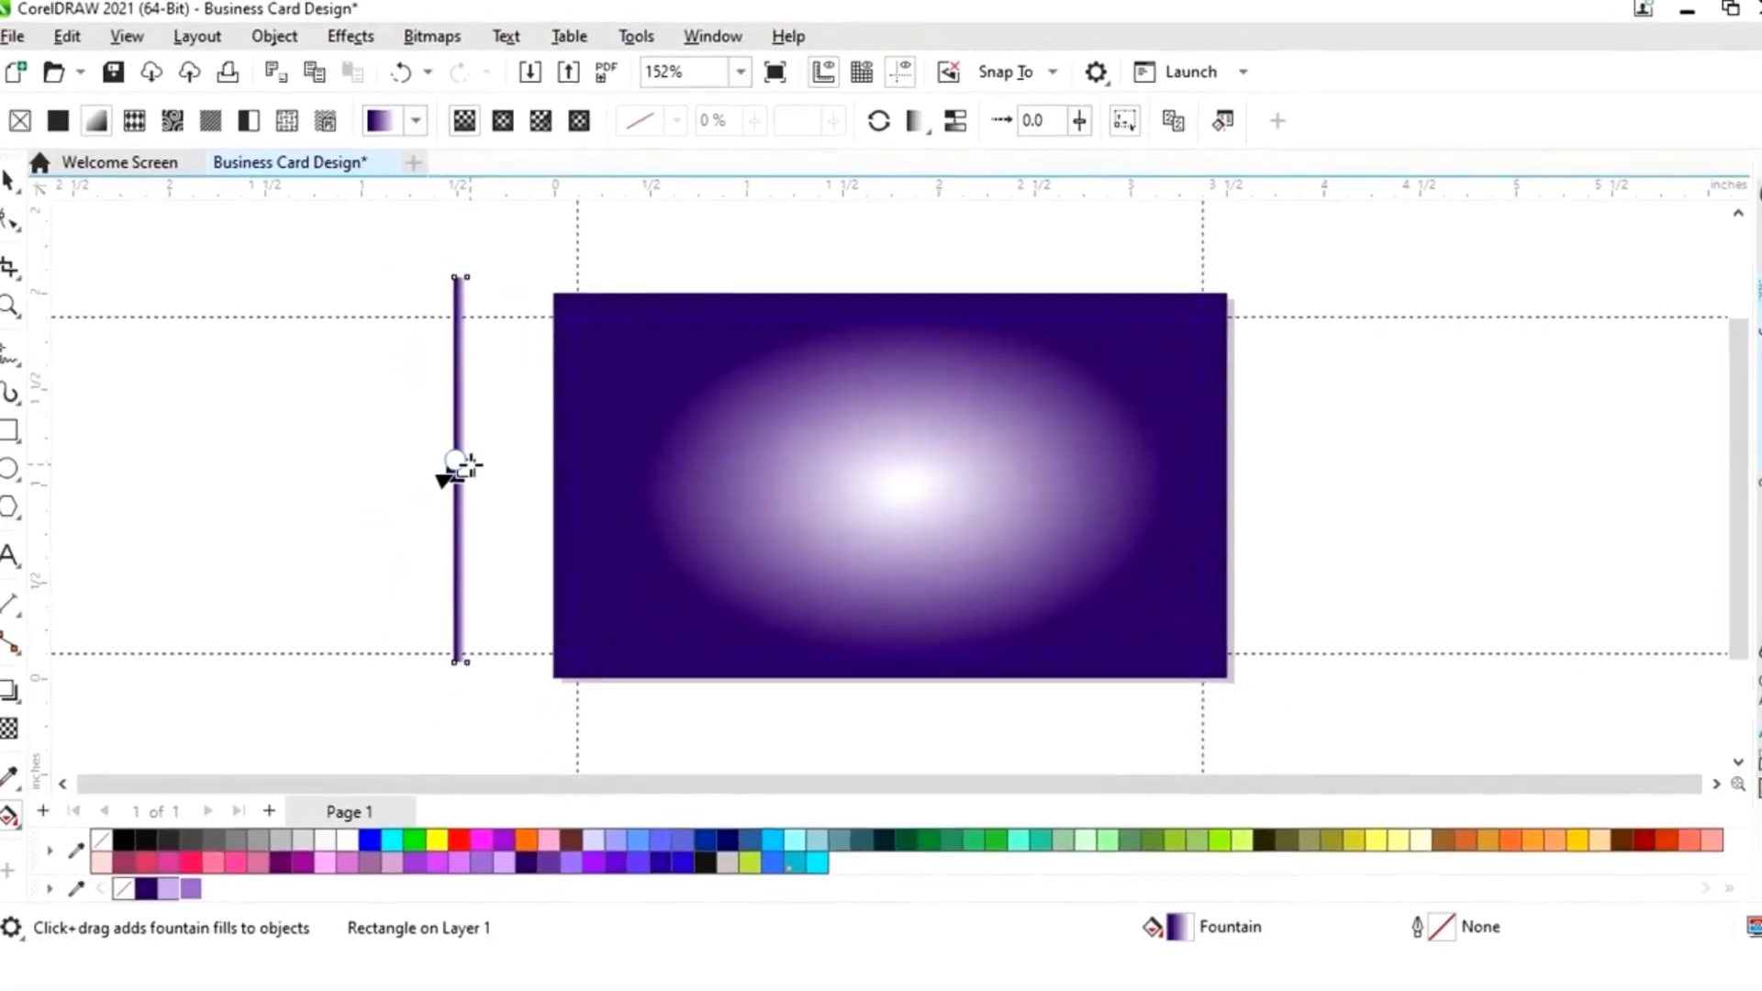
- Orient the strip's linear gradient vertically along its full height, from dark purple at the upper end to white at the lower end
{"action": "left_click_drag", "start_coordinate": [377, 527], "coordinate": [385, 769]}
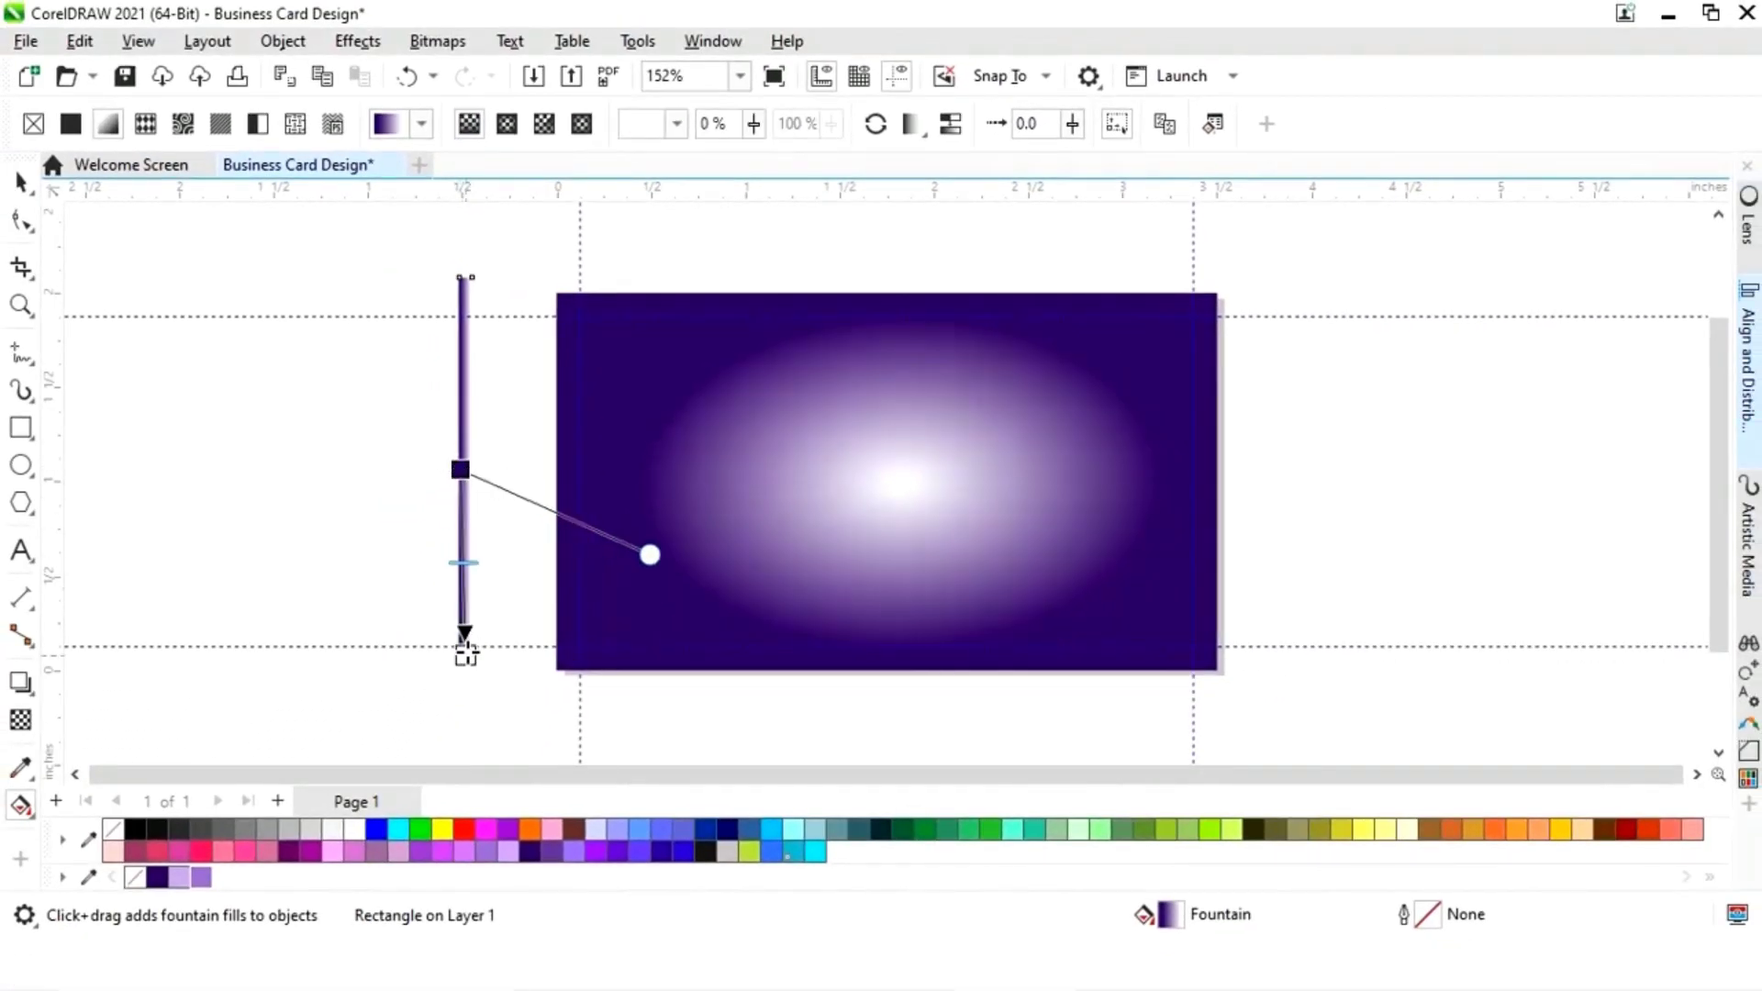
{"action": "left_click_drag", "start_coordinate": [650, 554], "coordinate": [684, 464]}
{"action": "left_click_drag", "start_coordinate": [461, 469], "coordinate": [466, 278]}
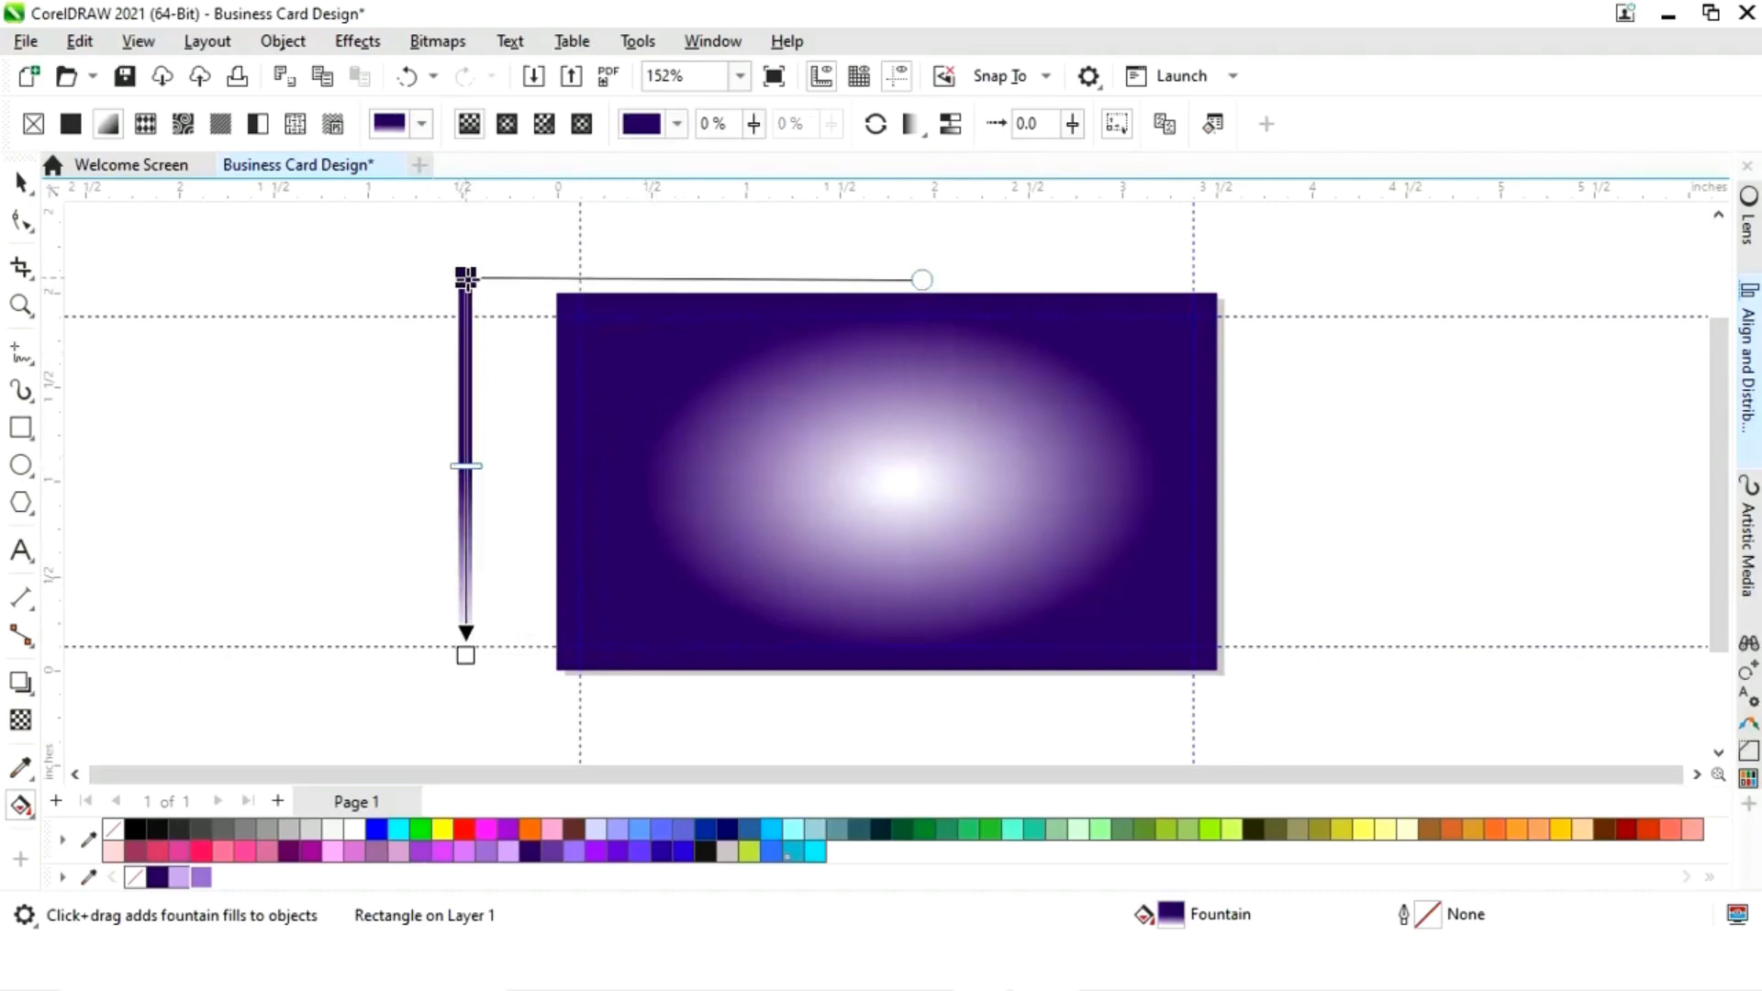
{"action": "left_click", "coordinate": [468, 656]}
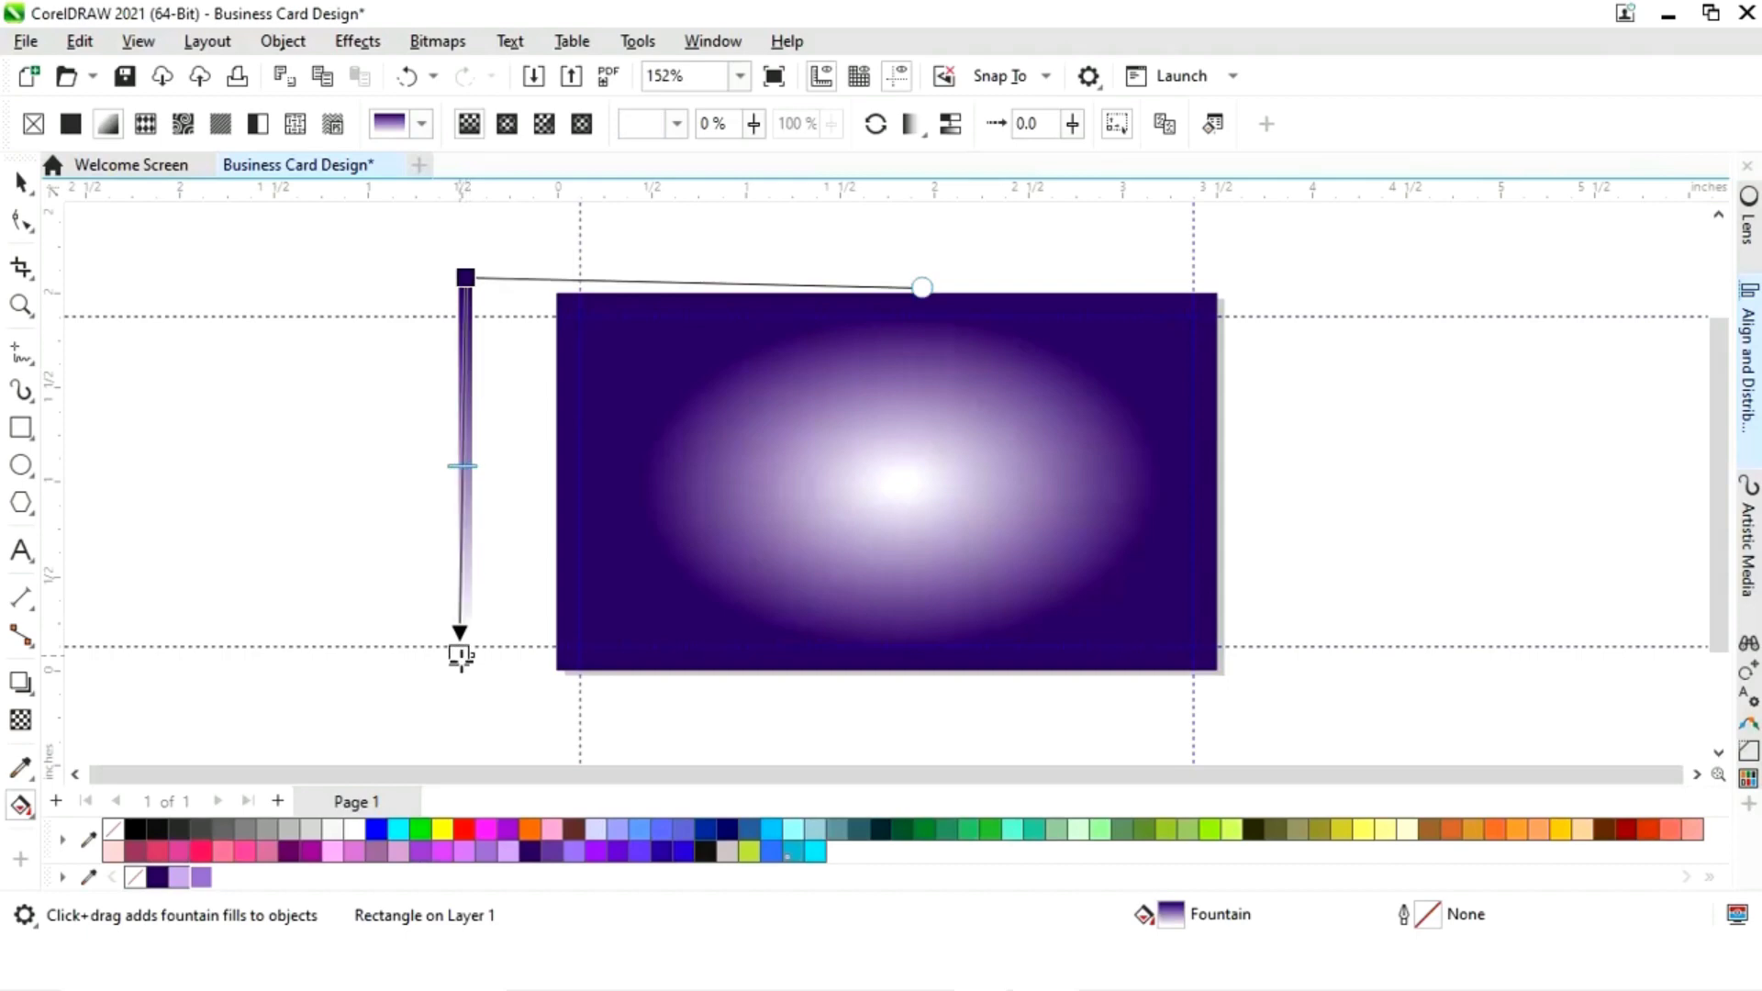
- Add a colour stop at 46% of the strip's vertical gradient and set it to white sampled from the palette
{"action": "double_click", "coordinate": [465, 453]}
{"action": "left_click", "coordinate": [535, 433]}
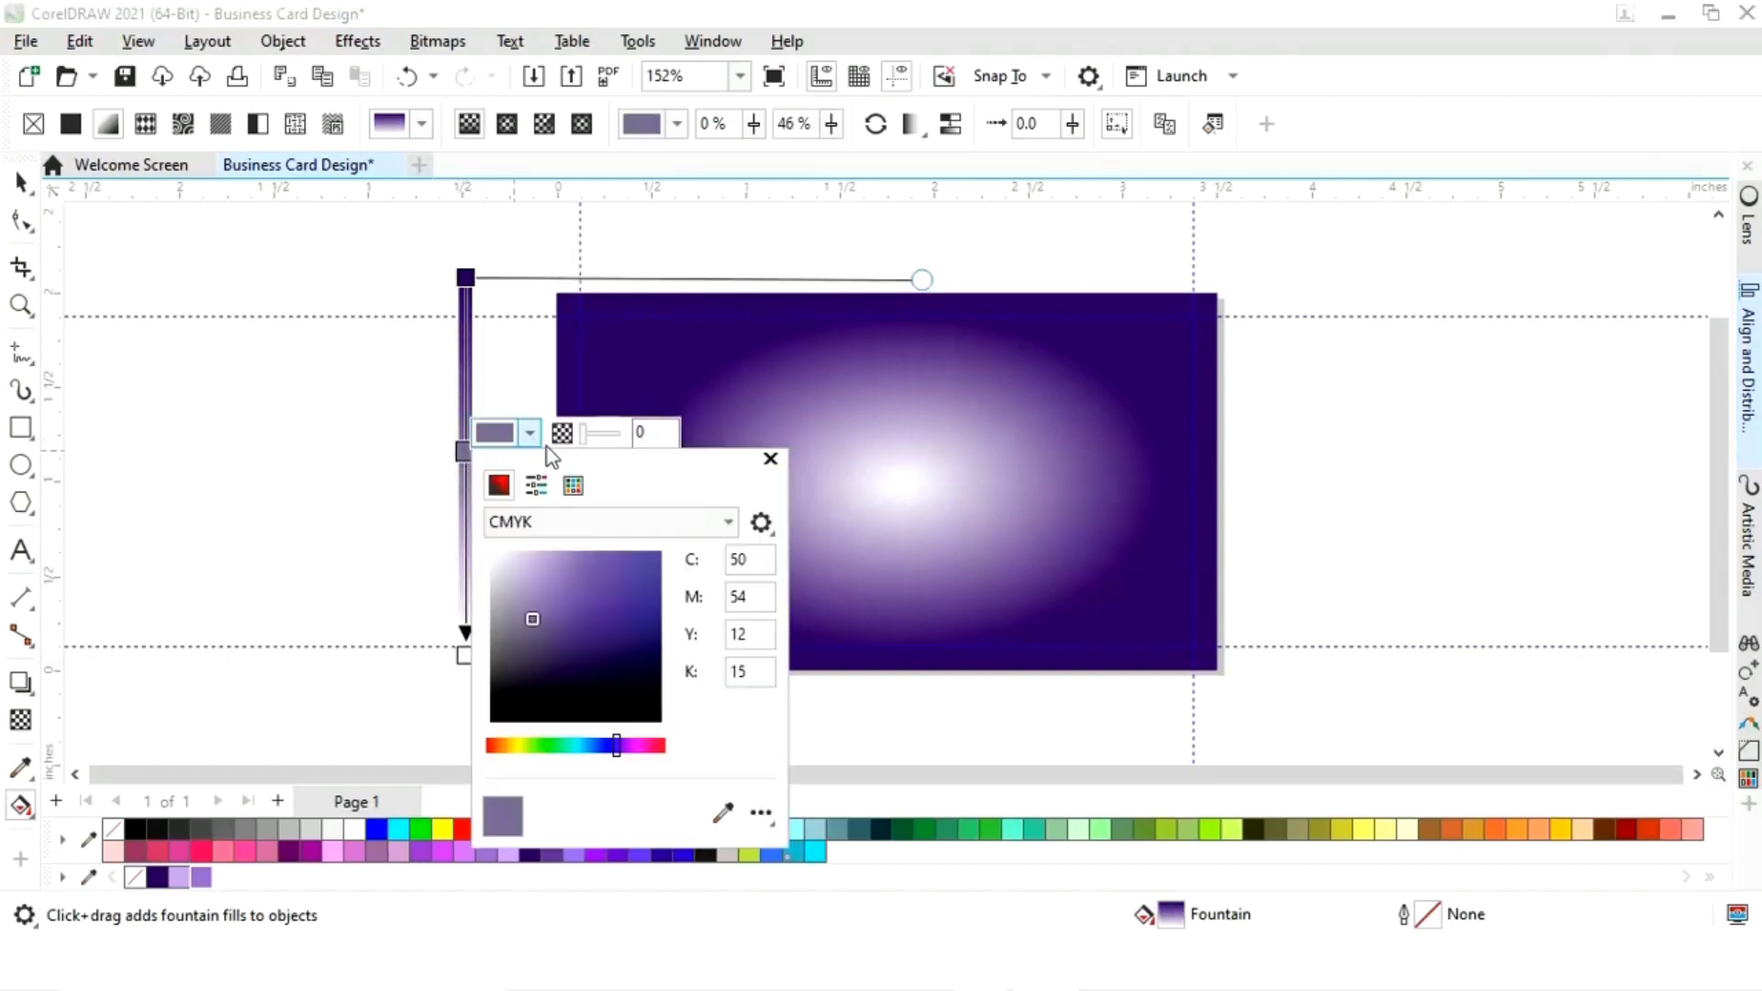
{"action": "left_click", "coordinate": [723, 813]}
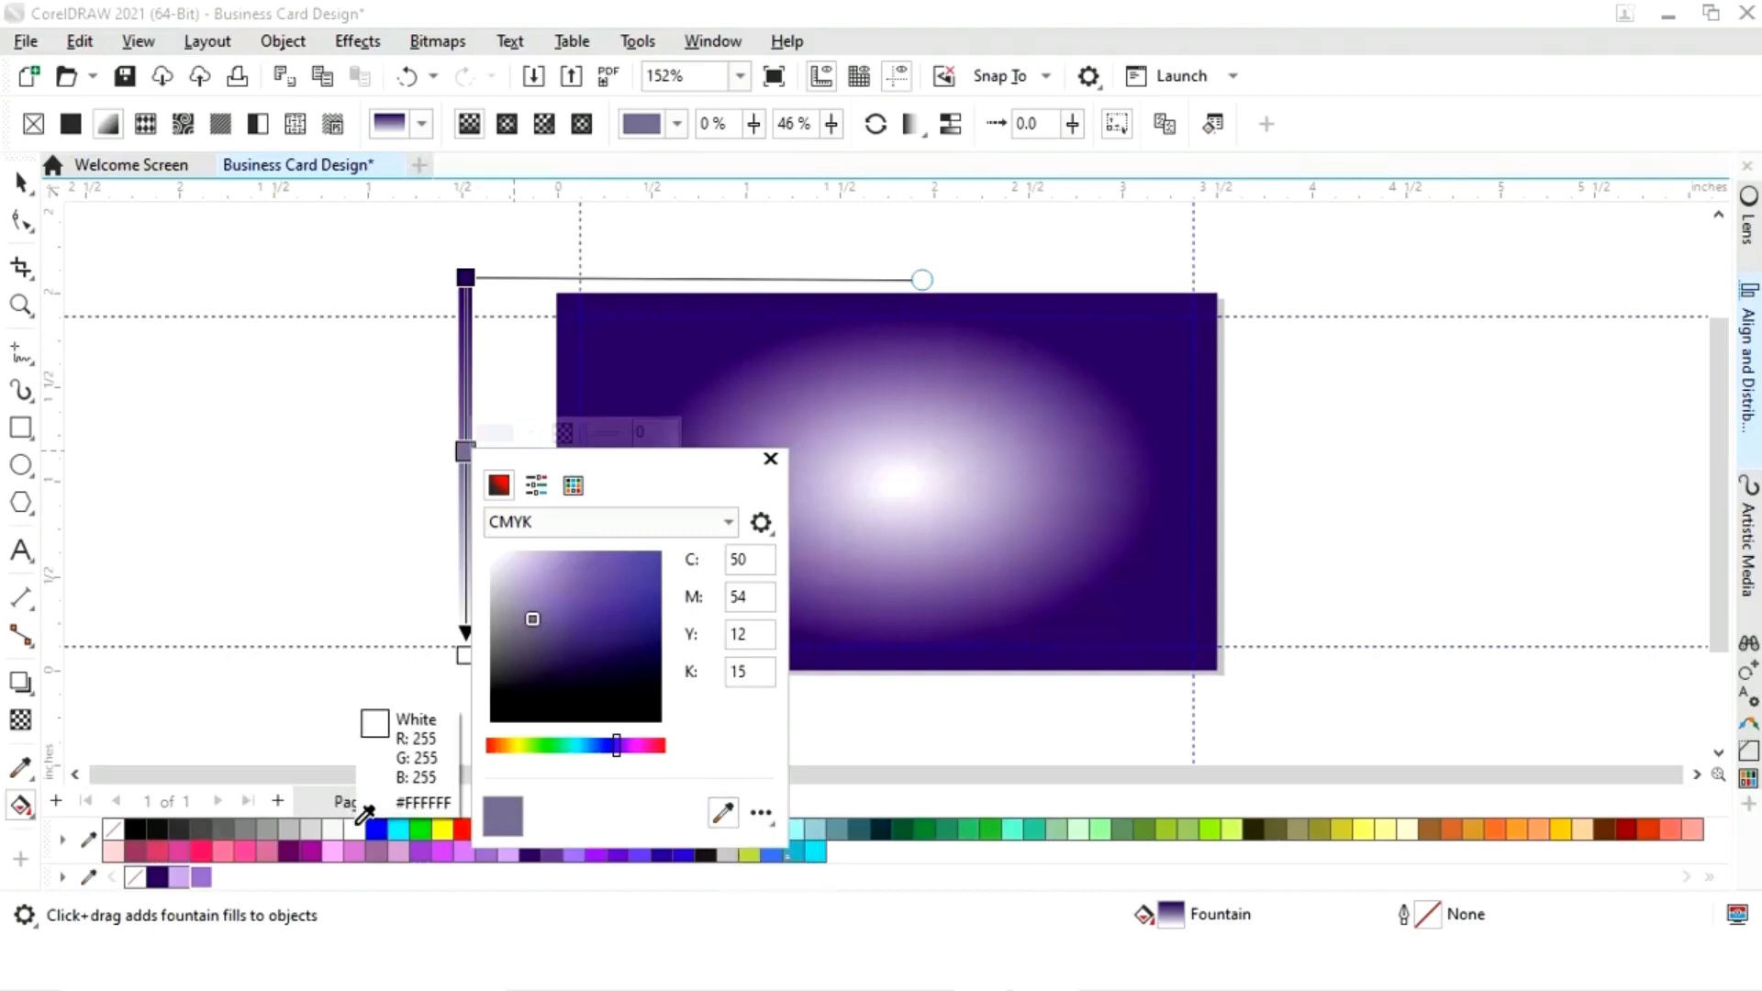
{"action": "left_click", "coordinate": [360, 824]}
{"action": "left_click", "coordinate": [788, 460]}
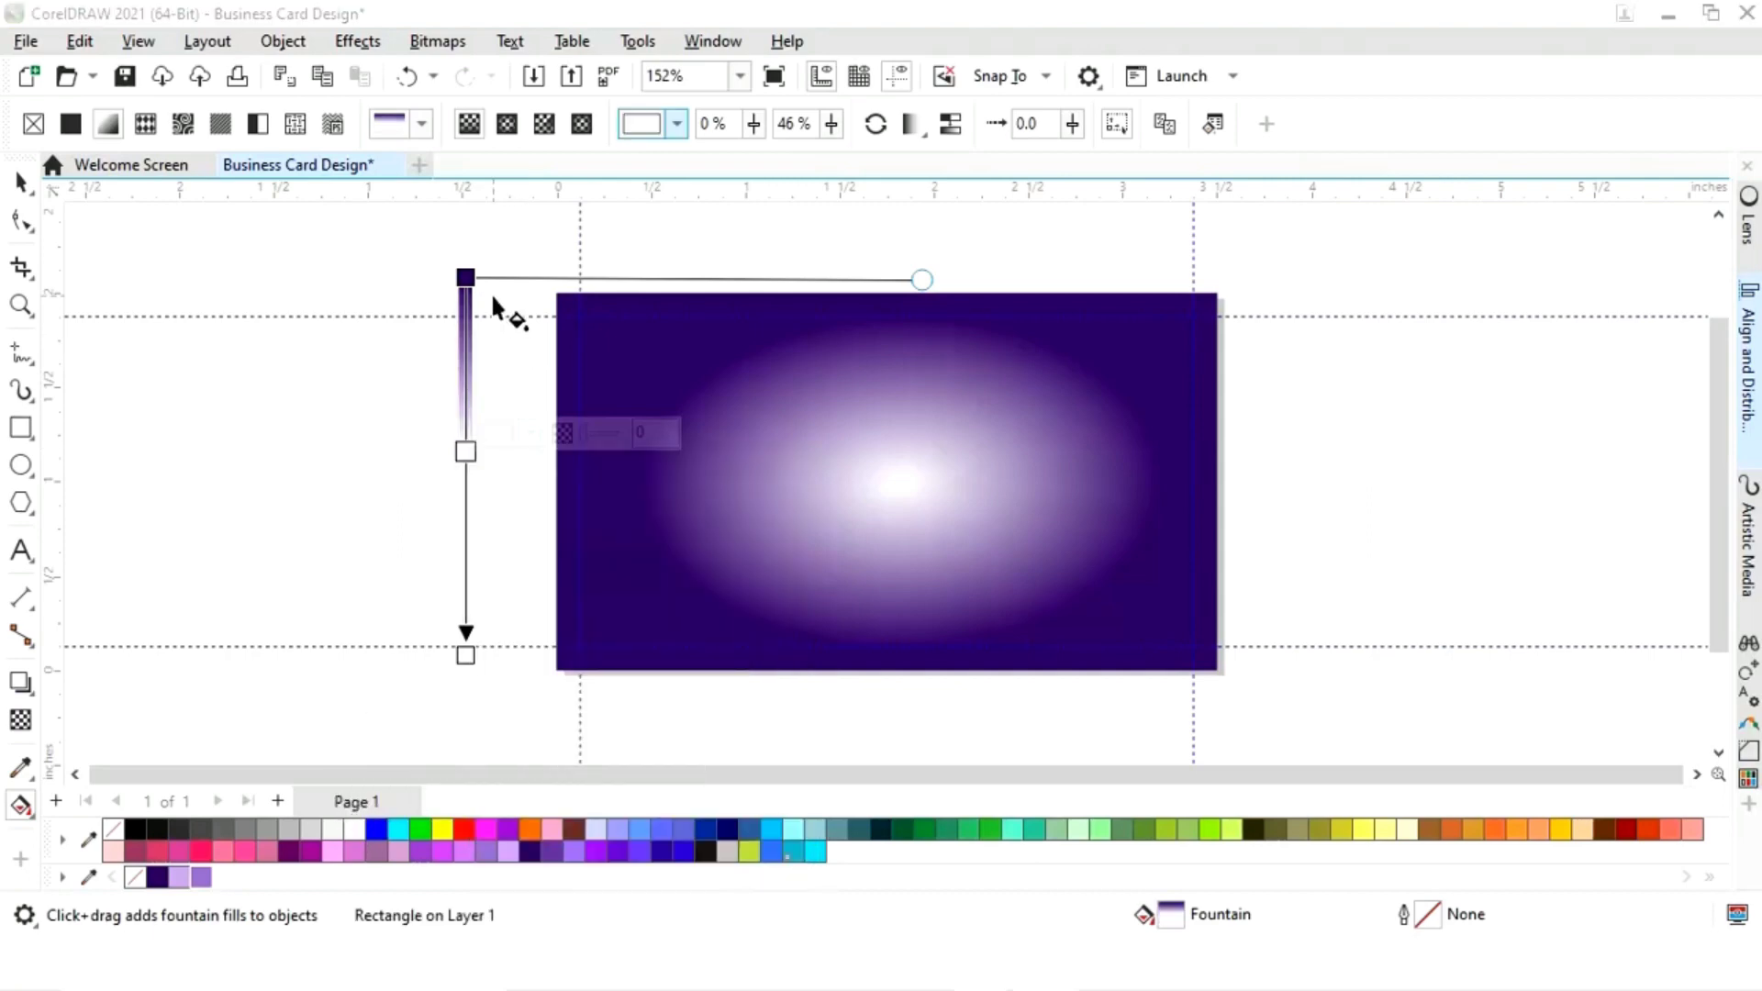
- Set the strip gradient's upper end colour to the medium purple sampled from the document palette
{"action": "left_click", "coordinate": [465, 277]}
{"action": "left_click", "coordinate": [532, 261]}
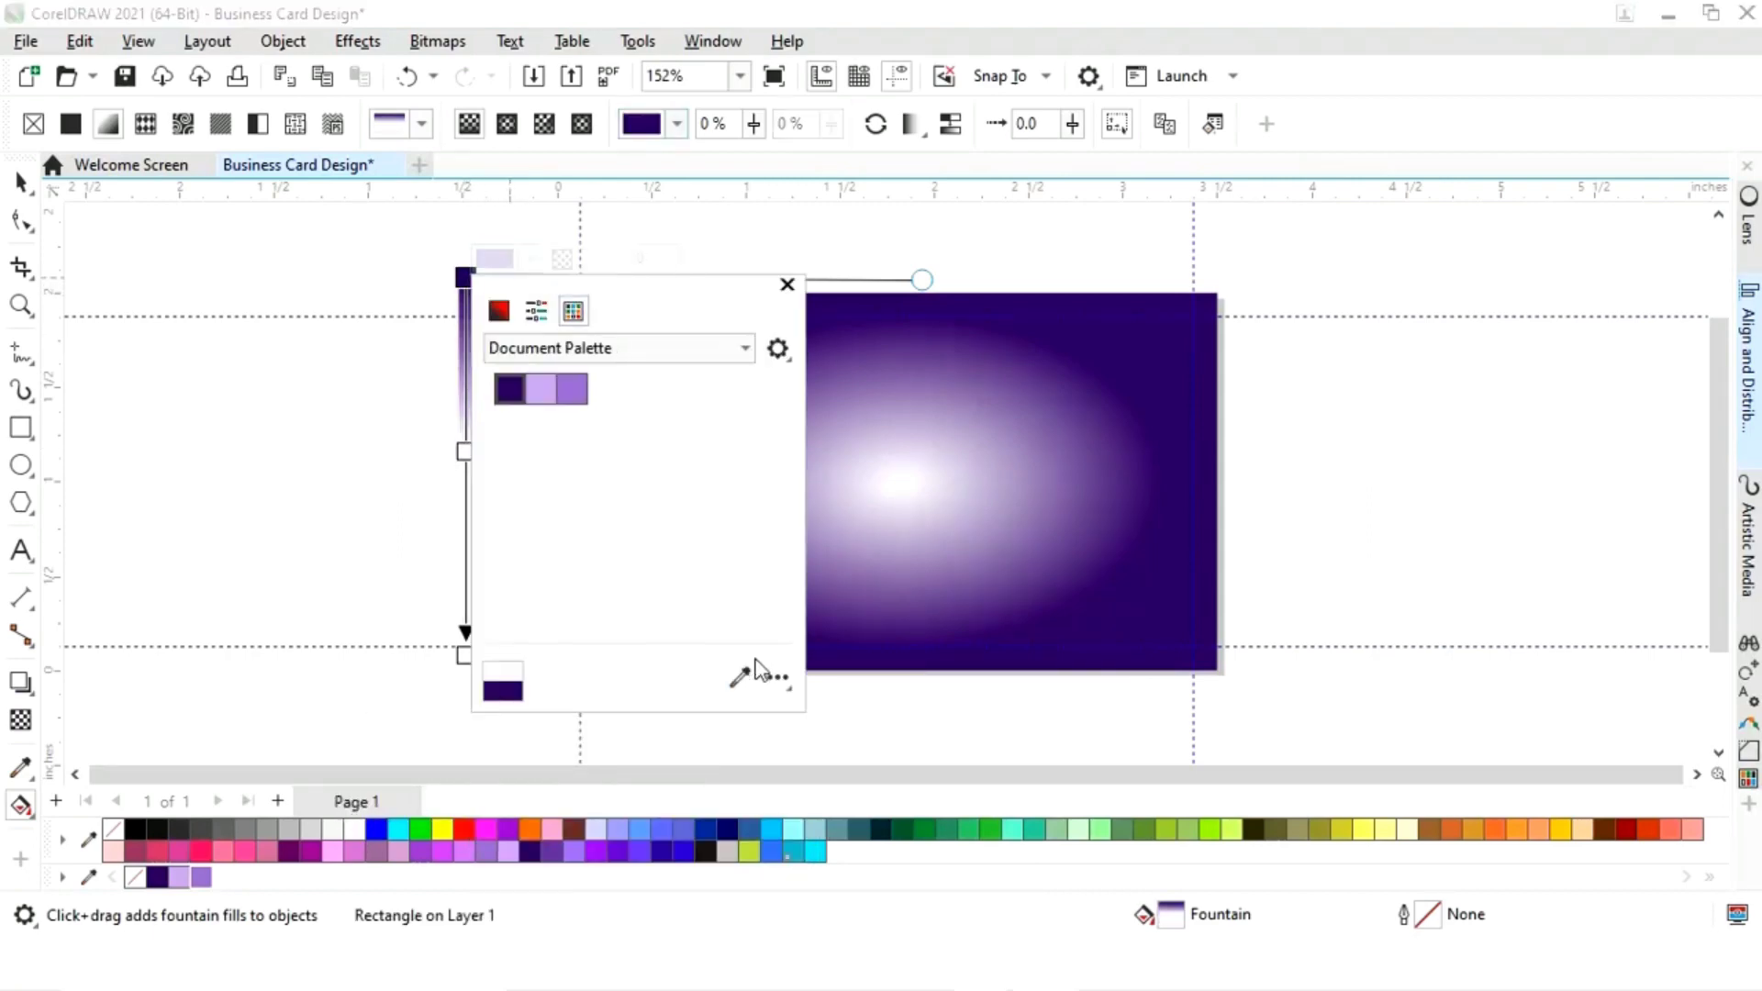
{"action": "left_click", "coordinate": [739, 677]}
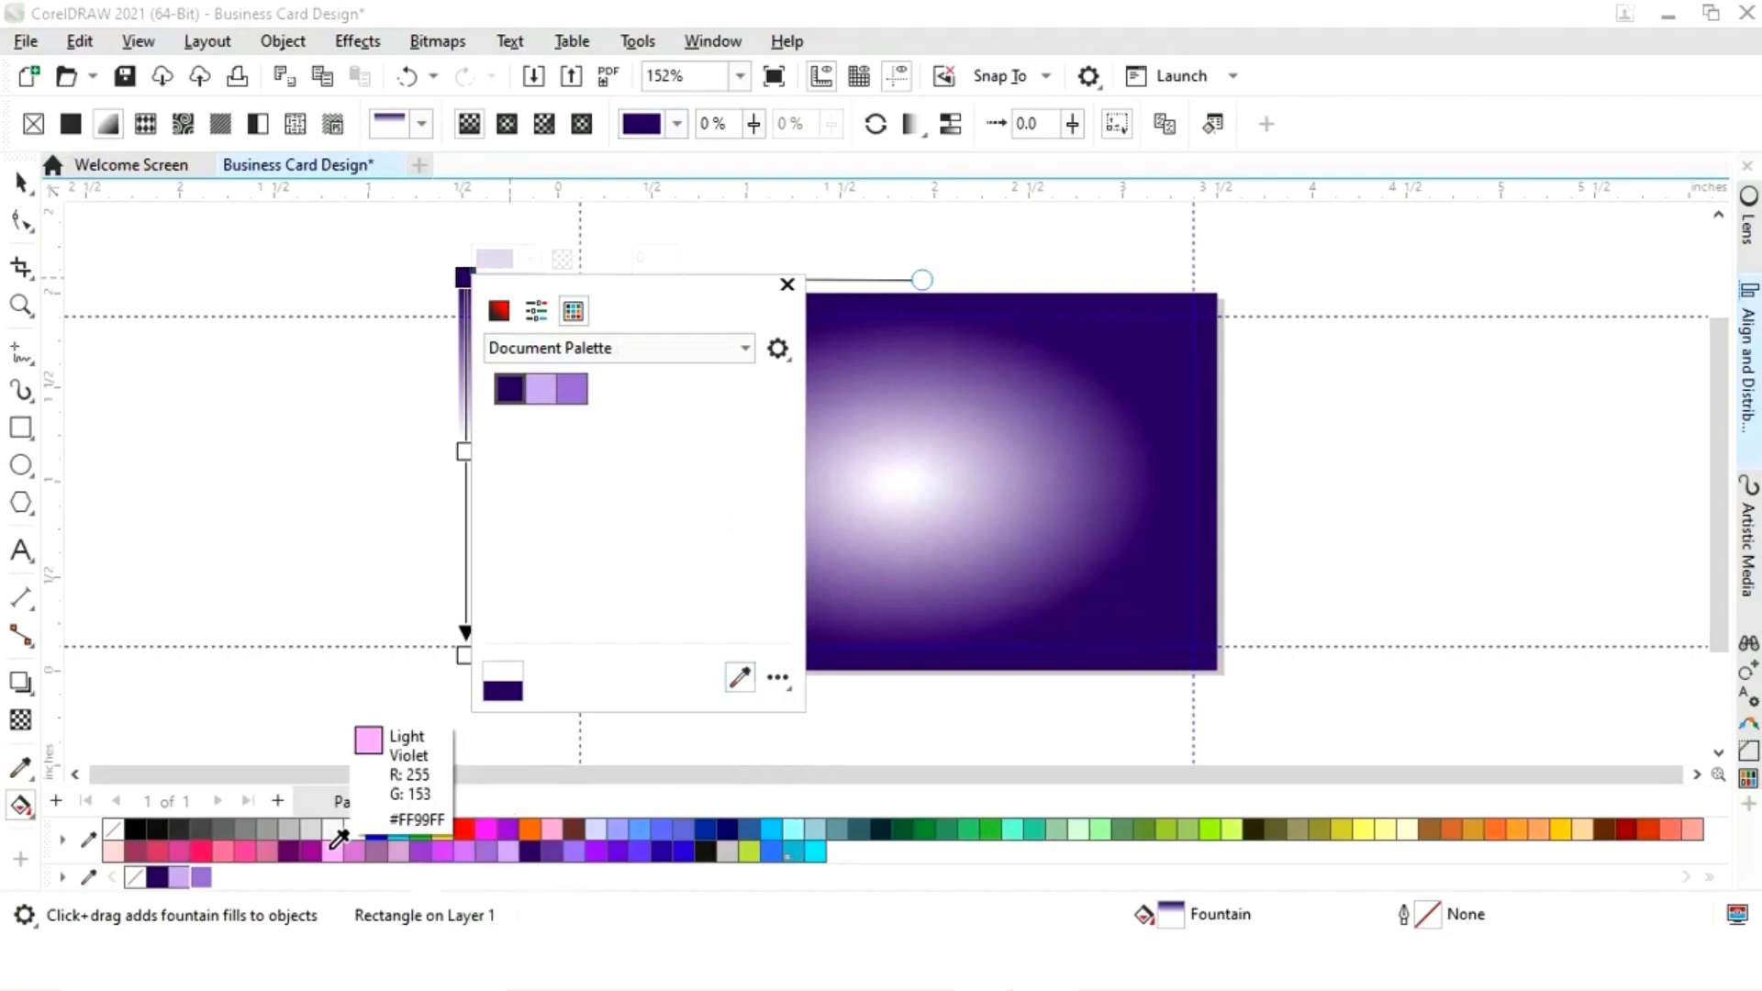
{"action": "left_click", "coordinate": [201, 877]}
{"action": "left_click", "coordinate": [787, 284]}
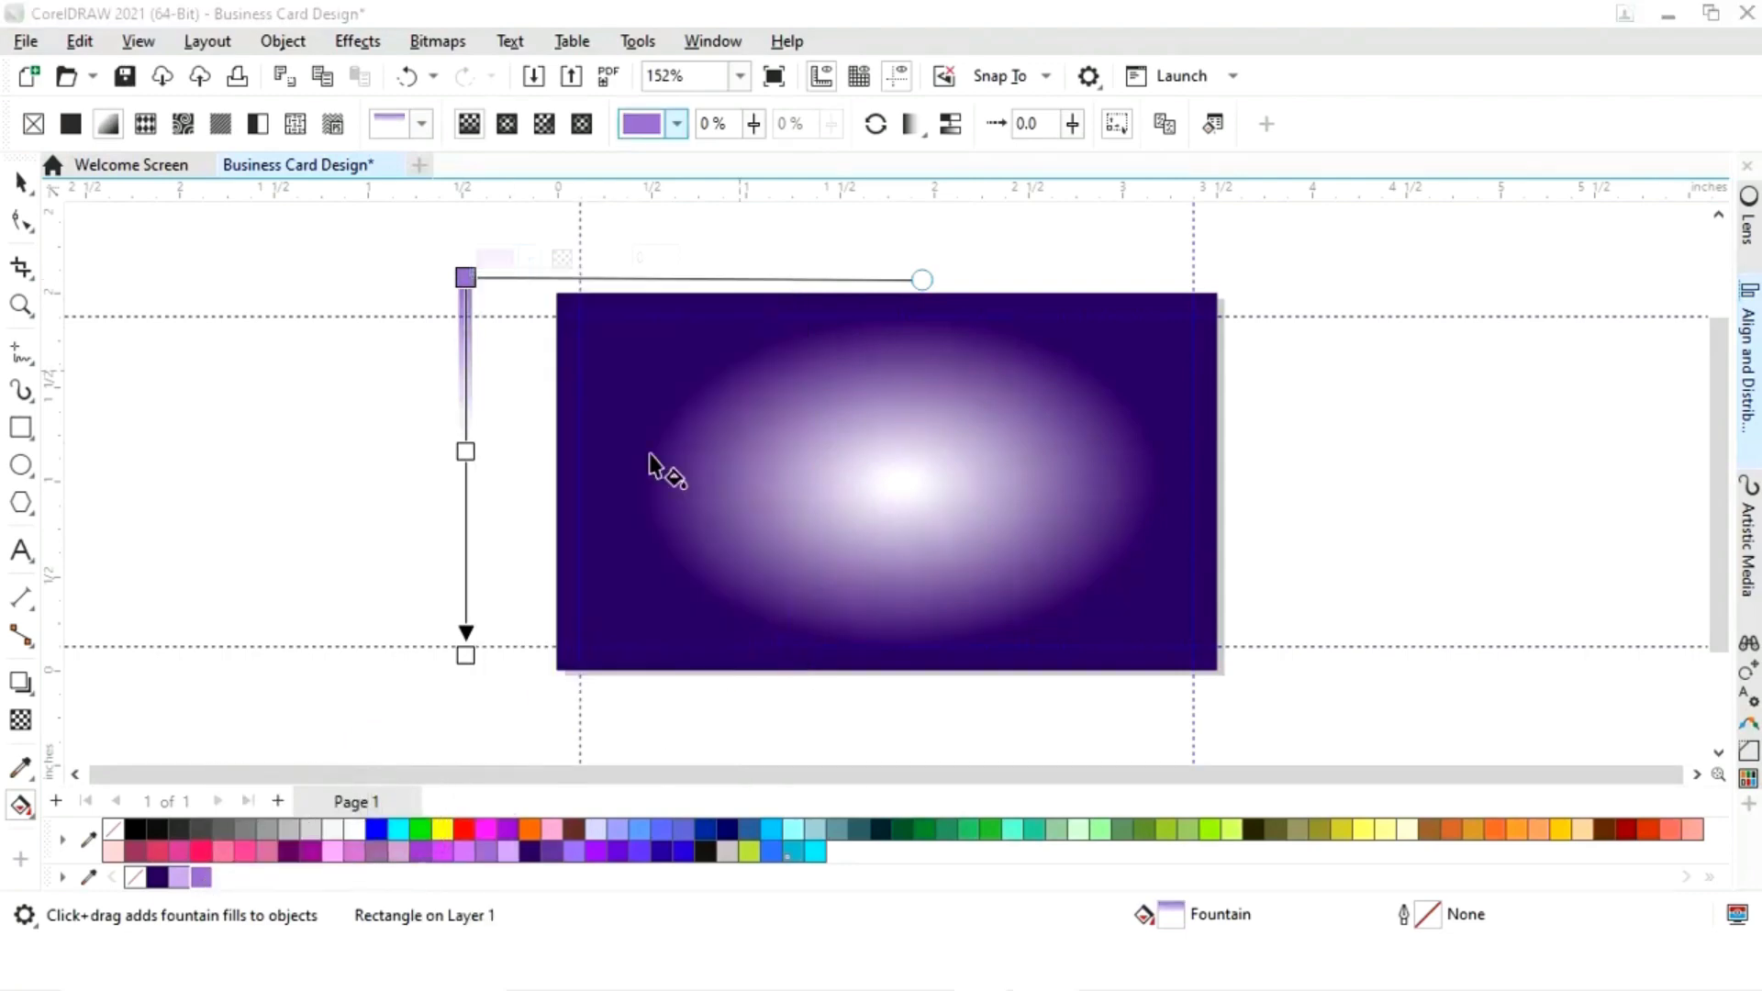
- Set the strip gradient's lower end colour to the medium purple sampled from the document palette
{"action": "left_click", "coordinate": [465, 655]}
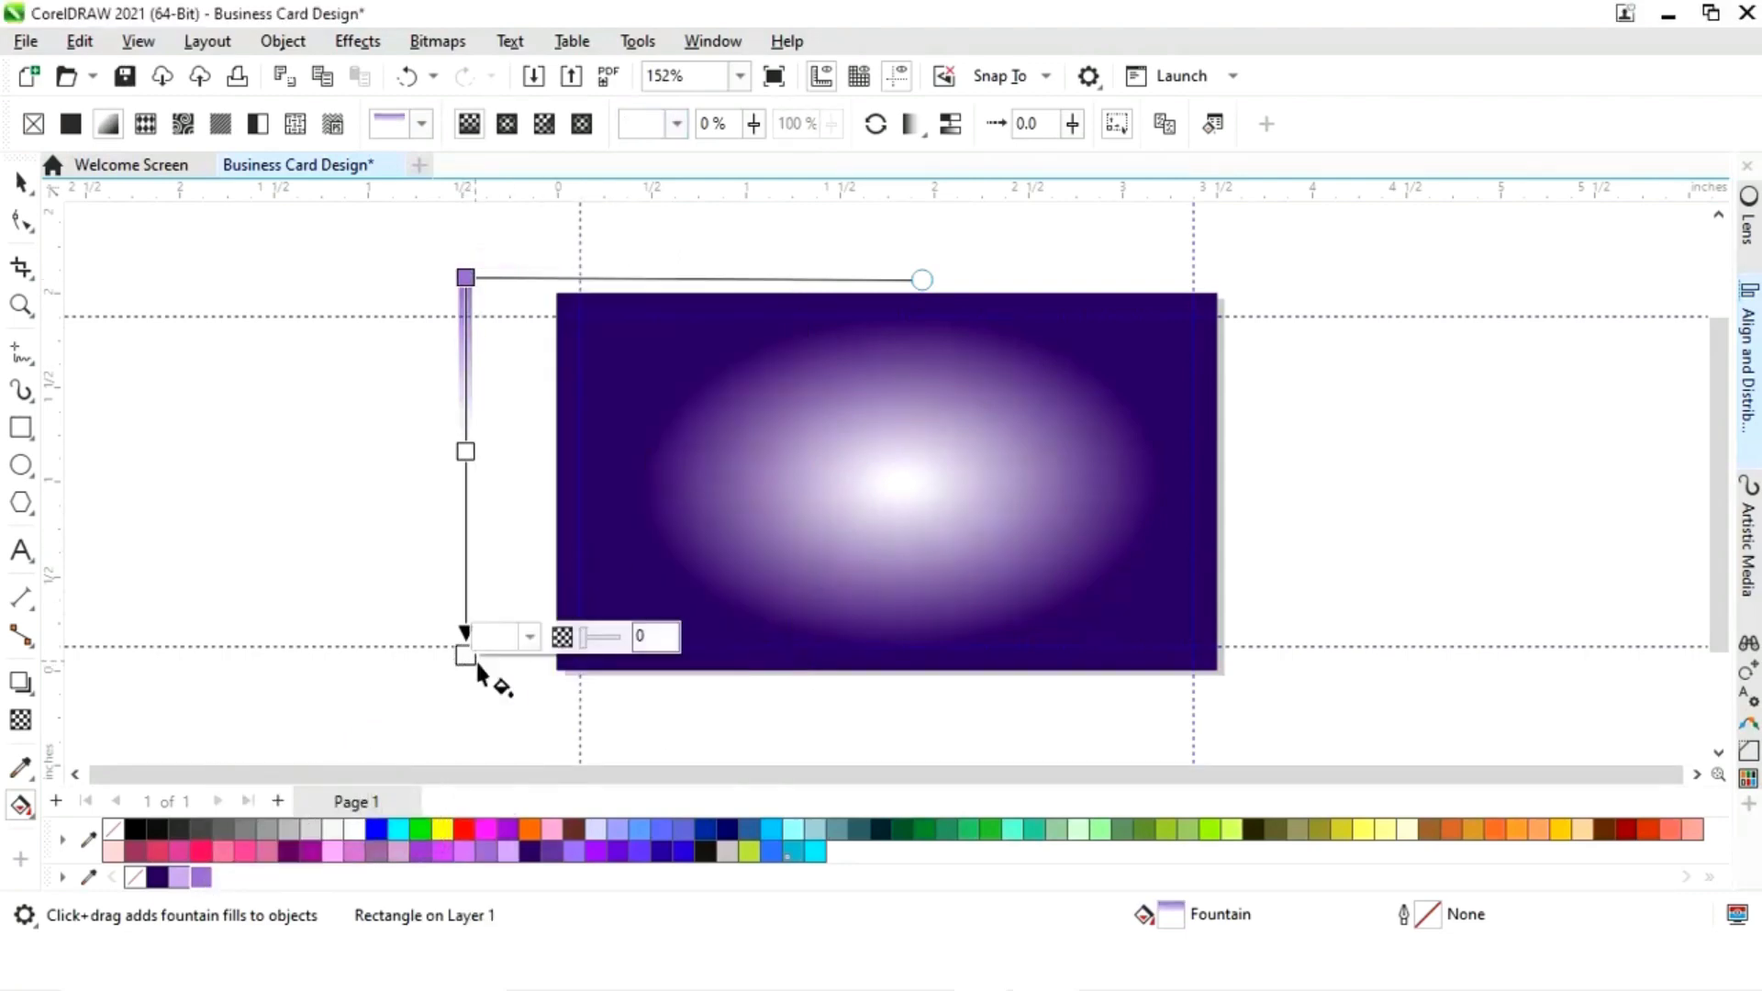
{"action": "left_click", "coordinate": [529, 636]}
{"action": "left_click", "coordinate": [723, 547]}
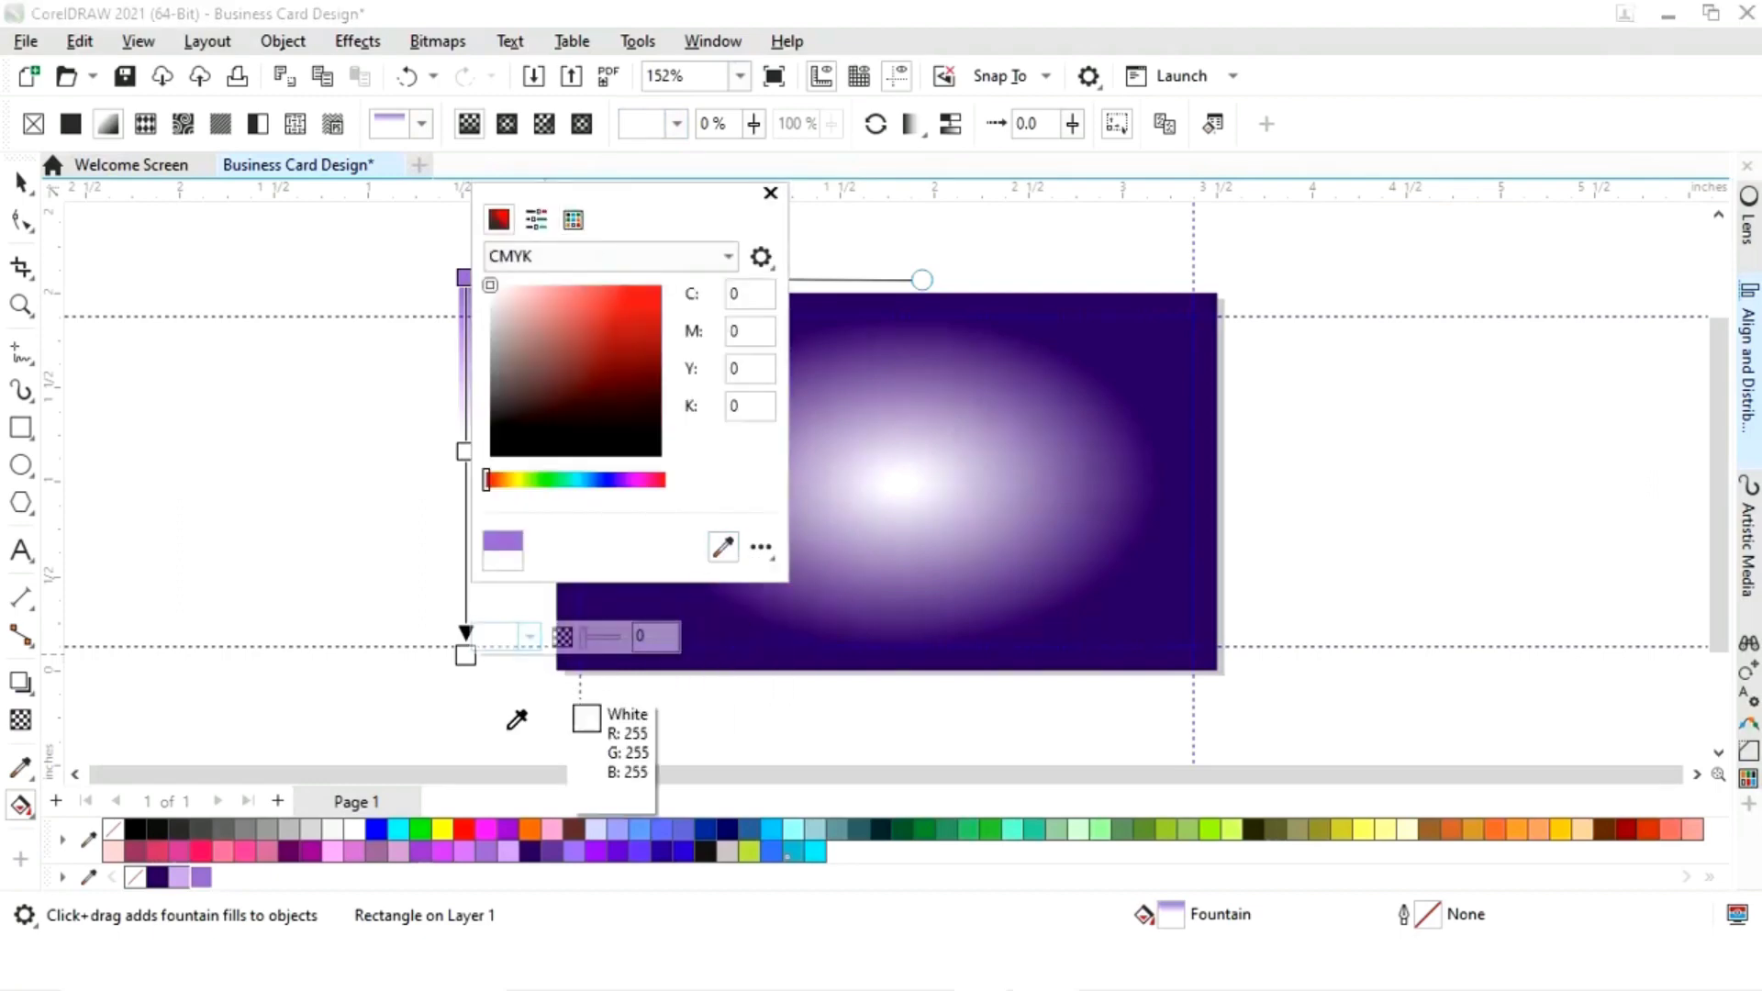
{"action": "left_click", "coordinate": [201, 878]}
{"action": "left_click", "coordinate": [770, 192]}
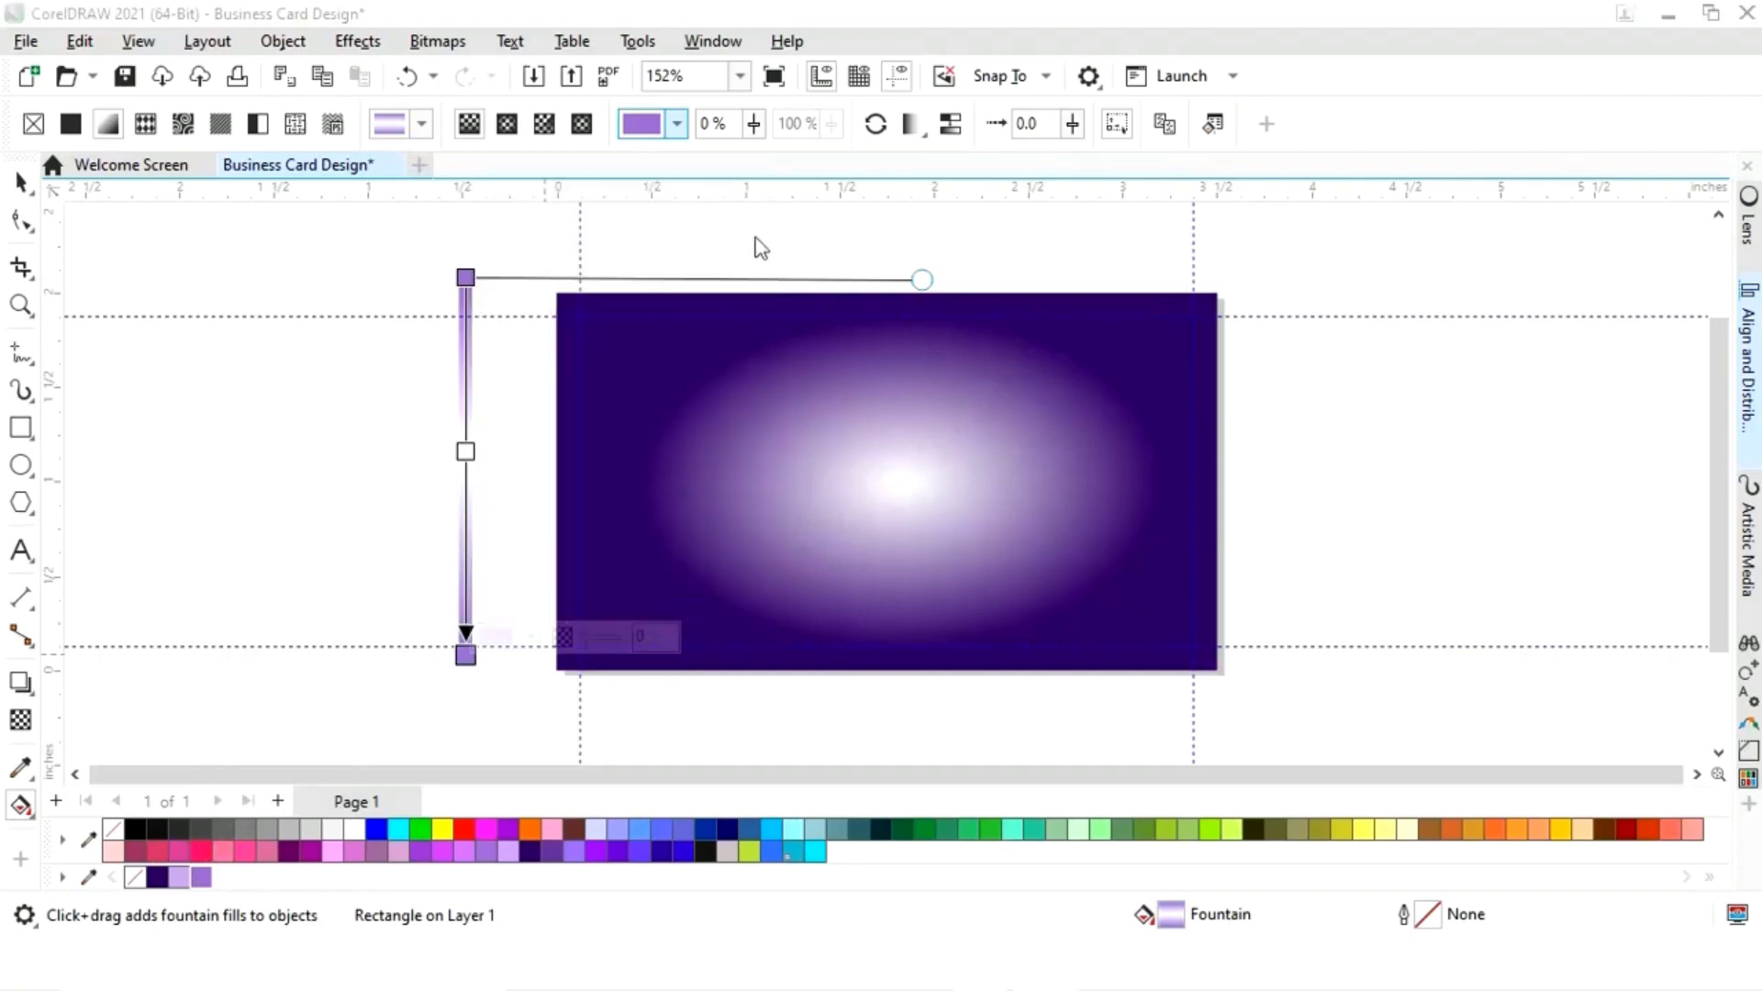
- Move the gradient strip onto the card near its left edge and narrow it to 0.036 inch wide
{"action": "left_click", "coordinate": [20, 183]}
{"action": "left_click_drag", "start_coordinate": [463, 466], "coordinate": [570, 487]}
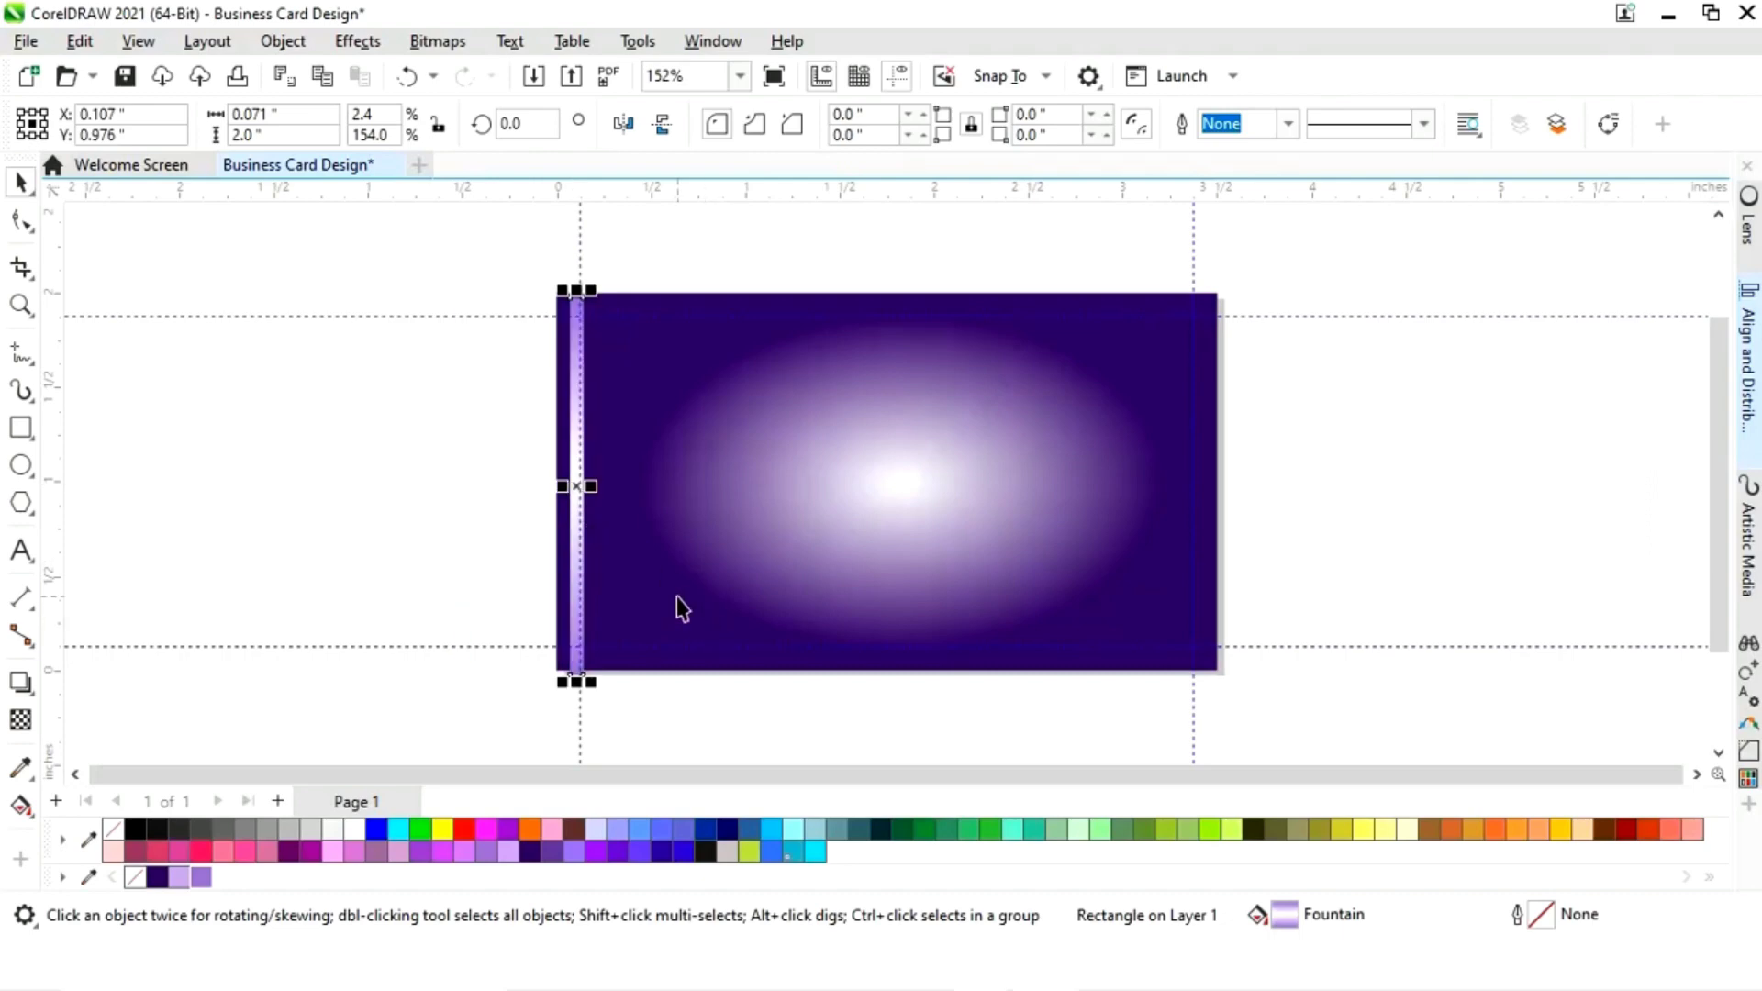
{"action": "key", "text": "z"}
{"action": "left_click_drag", "start_coordinate": [523, 286], "coordinate": [653, 554]}
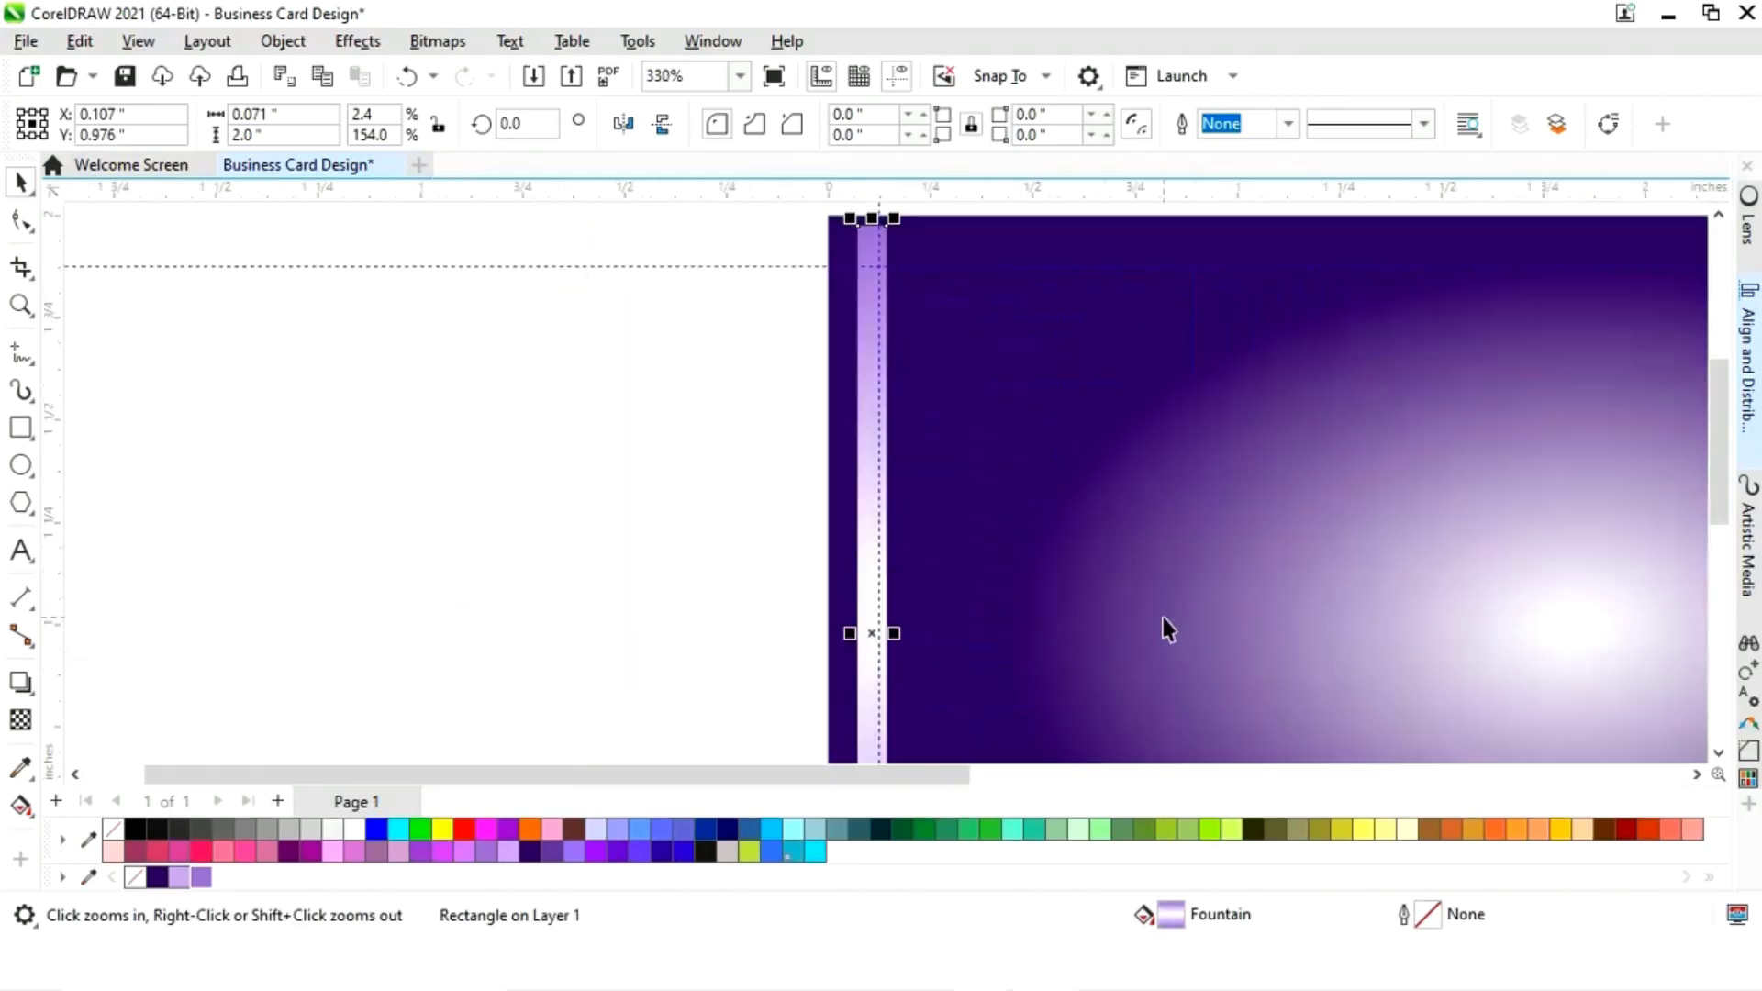
{"action": "left_click_drag", "start_coordinate": [899, 635], "coordinate": [879, 633]}
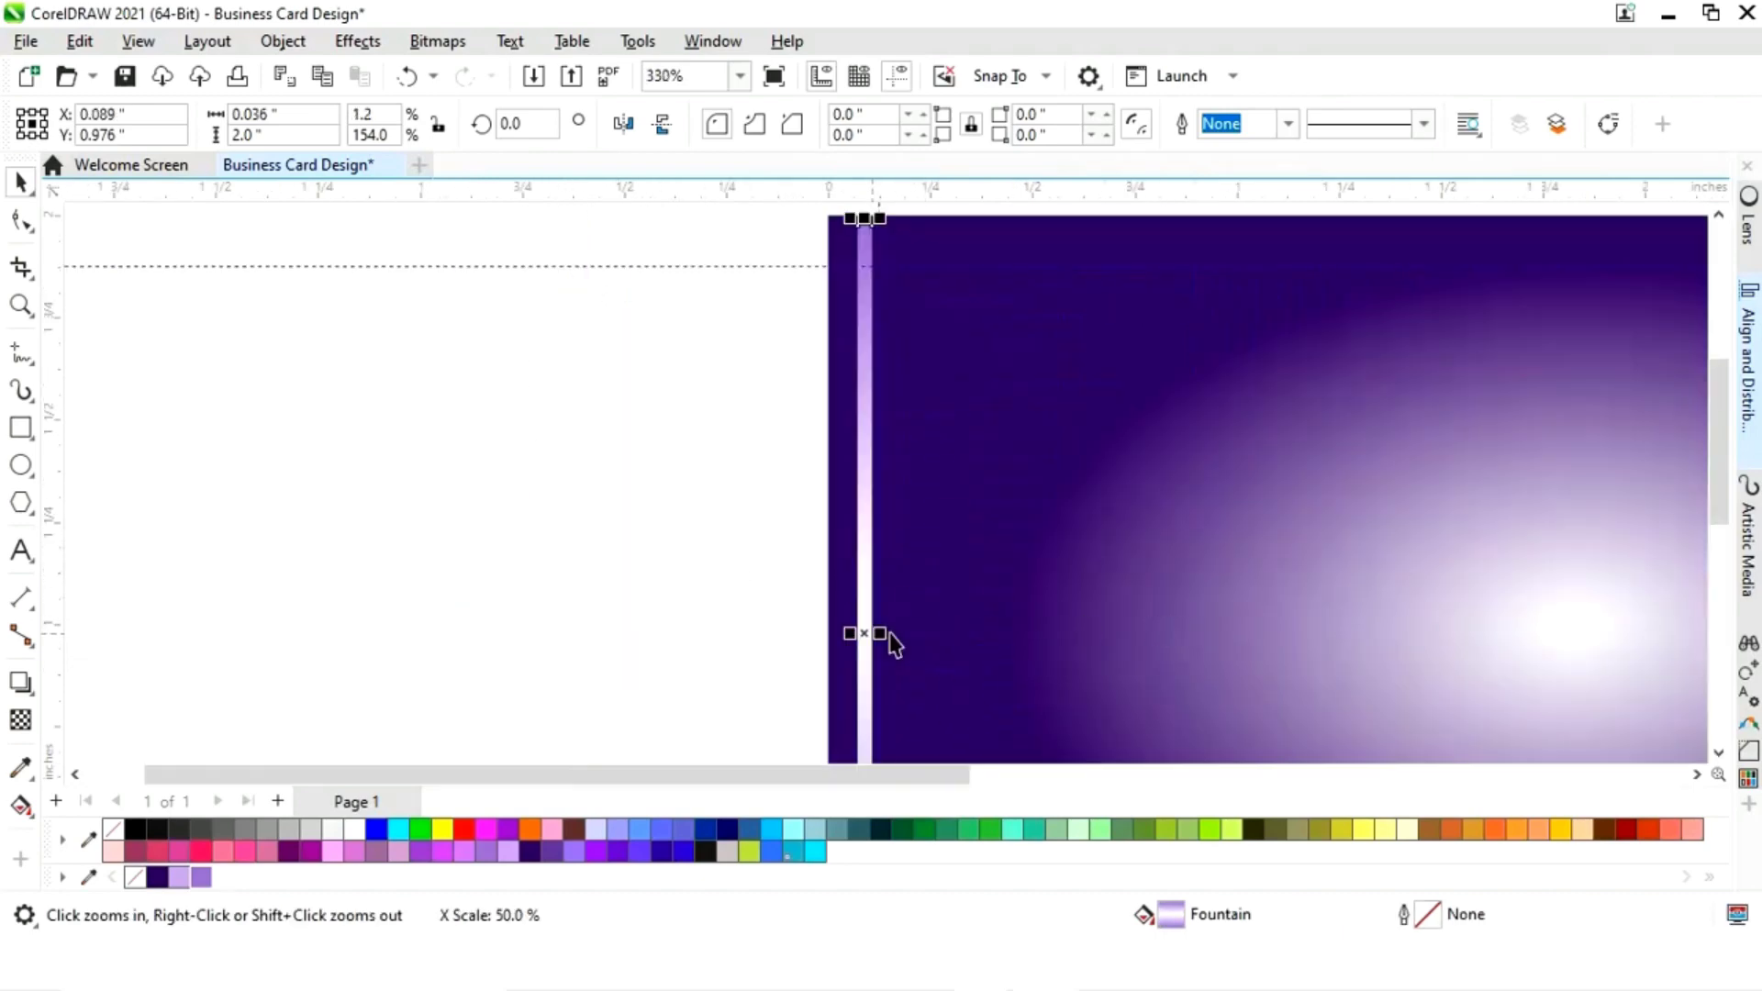
{"action": "key", "text": "shift+F4"}
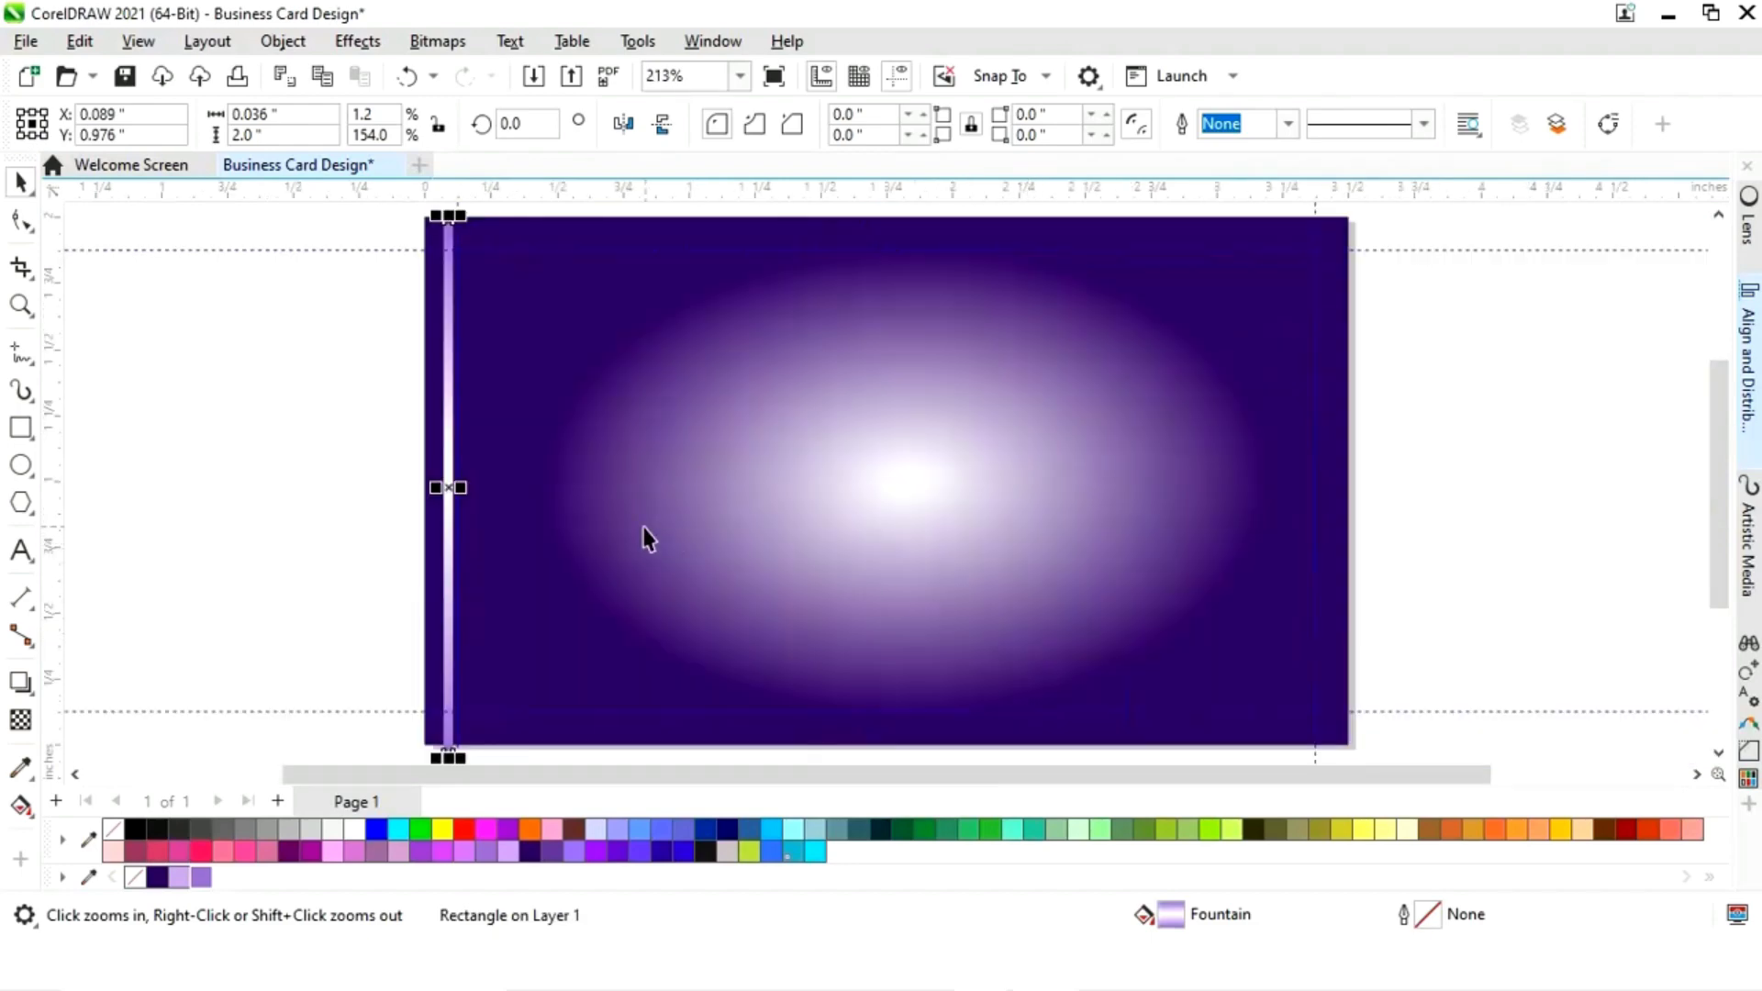
- Align the strip and the card rectangle to each other by their upper edges and their vertical centres
{"action": "key", "text": "ctrl+a"}
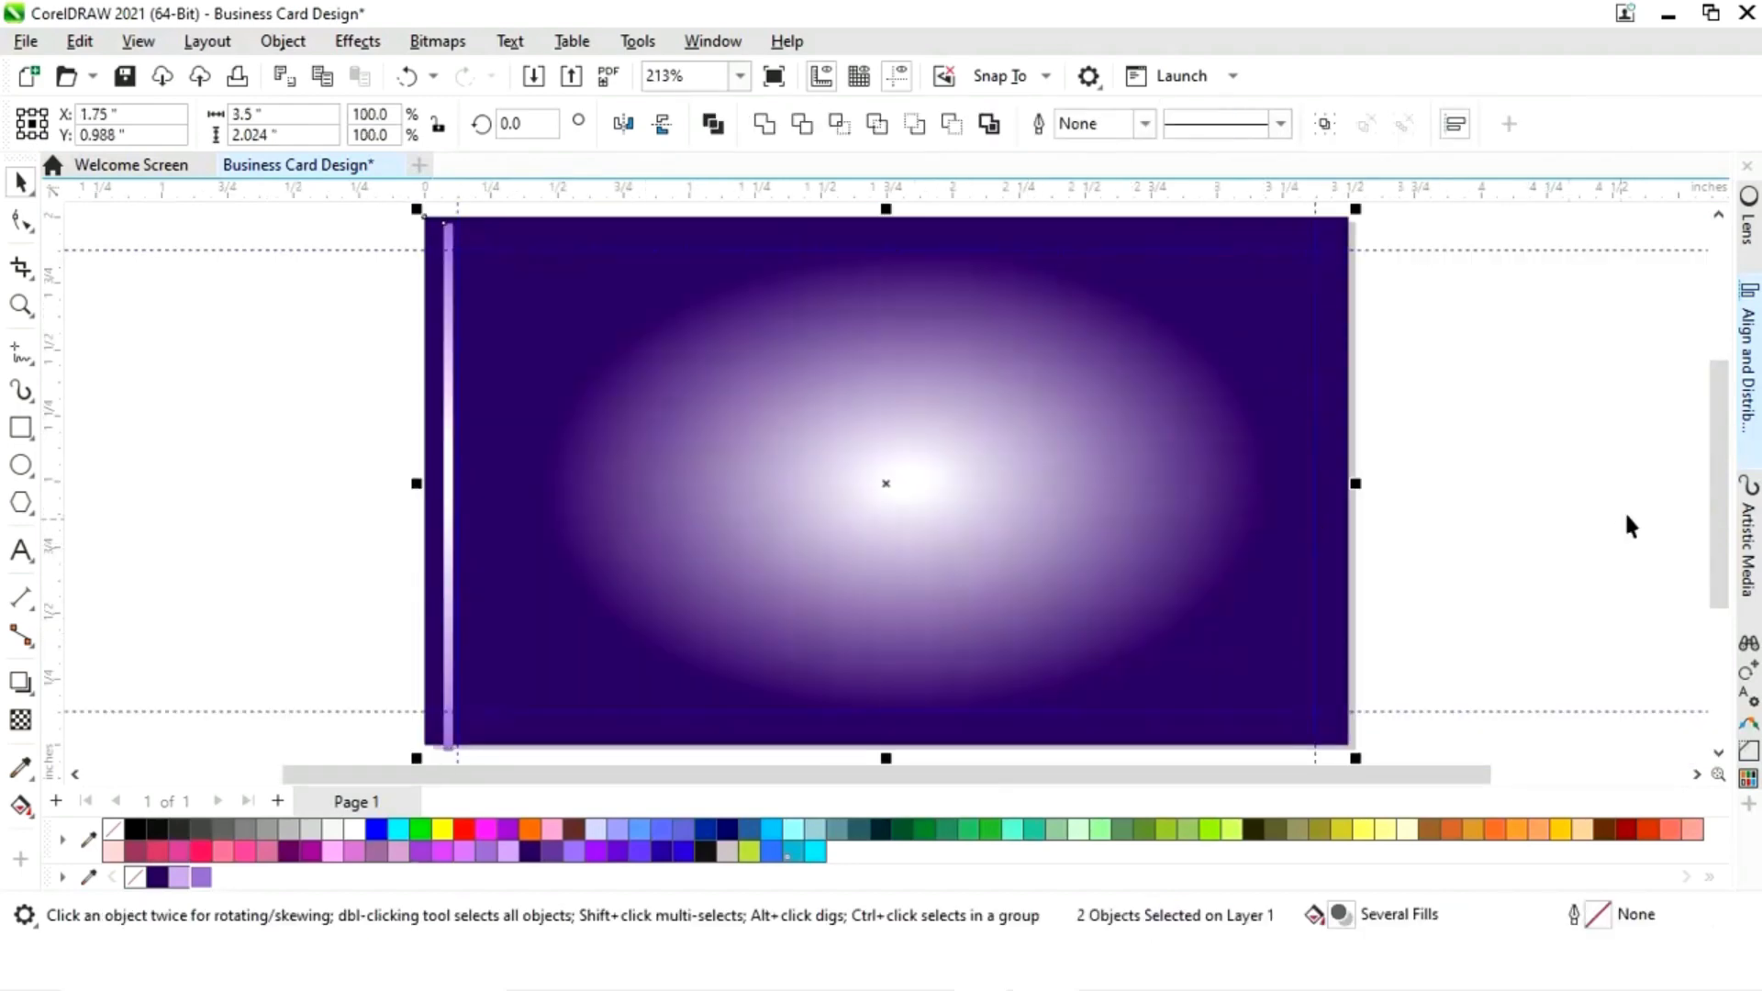
{"action": "left_click", "coordinate": [1751, 400]}
{"action": "left_click", "coordinate": [1465, 309]}
{"action": "left_click", "coordinate": [1529, 250]}
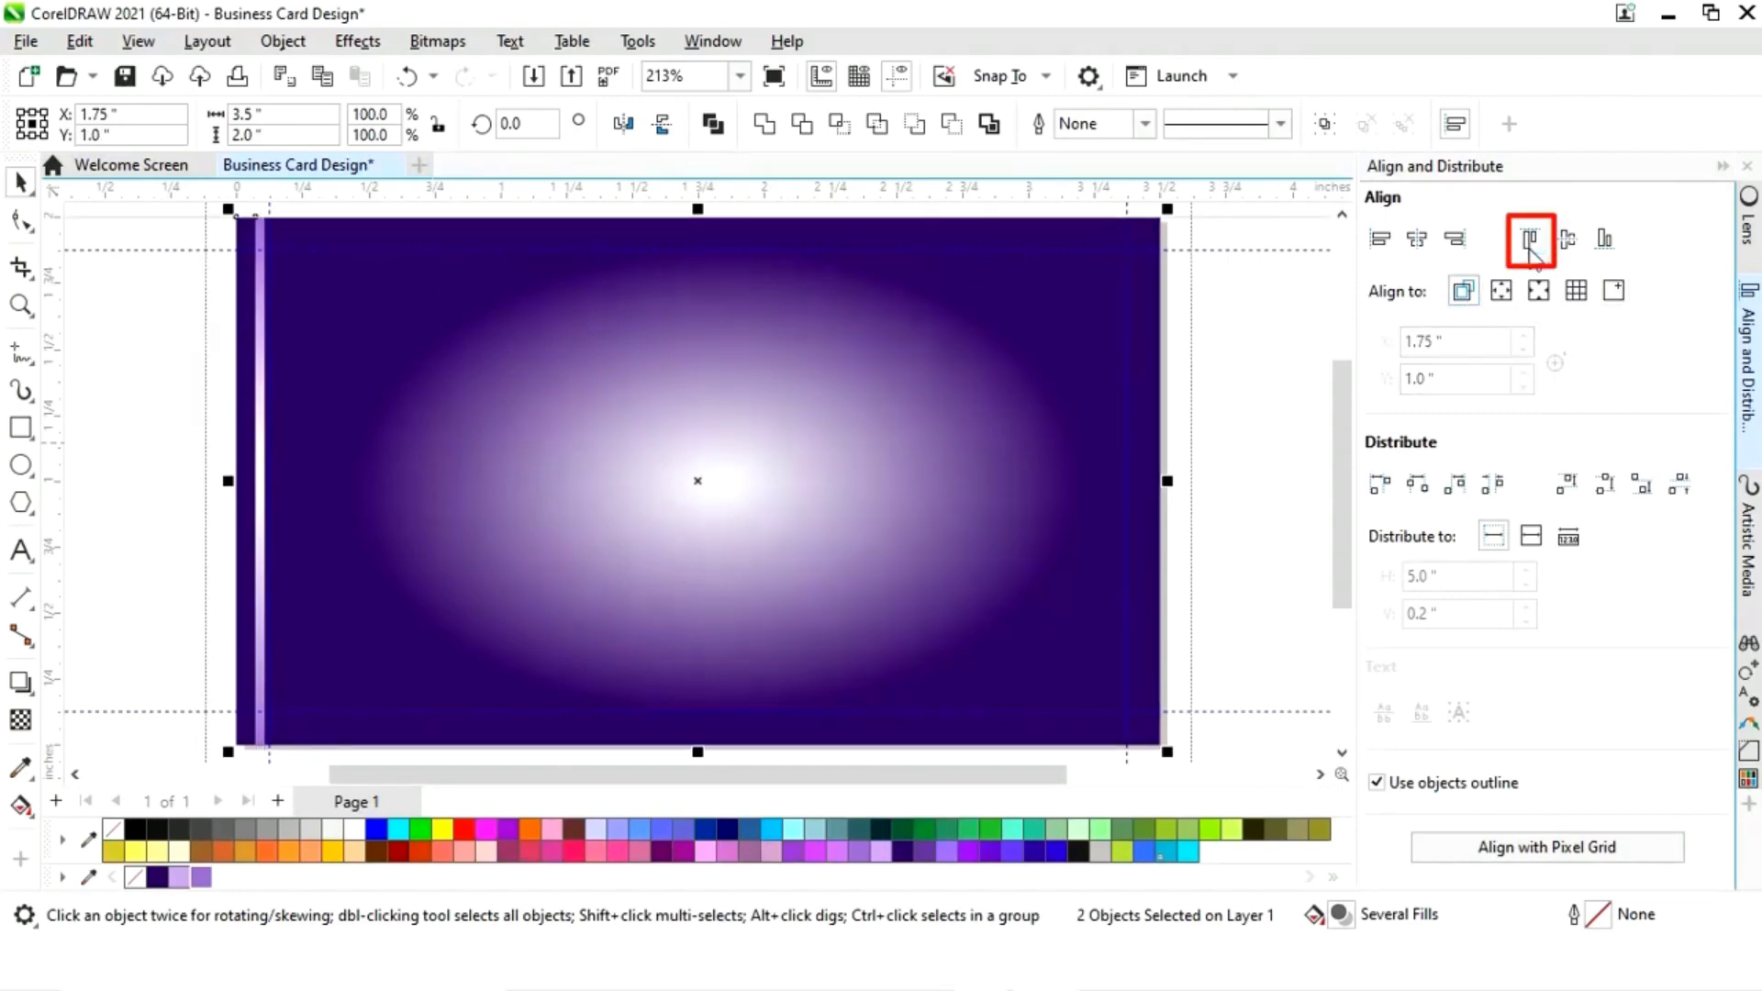
{"action": "left_click", "coordinate": [1566, 248]}
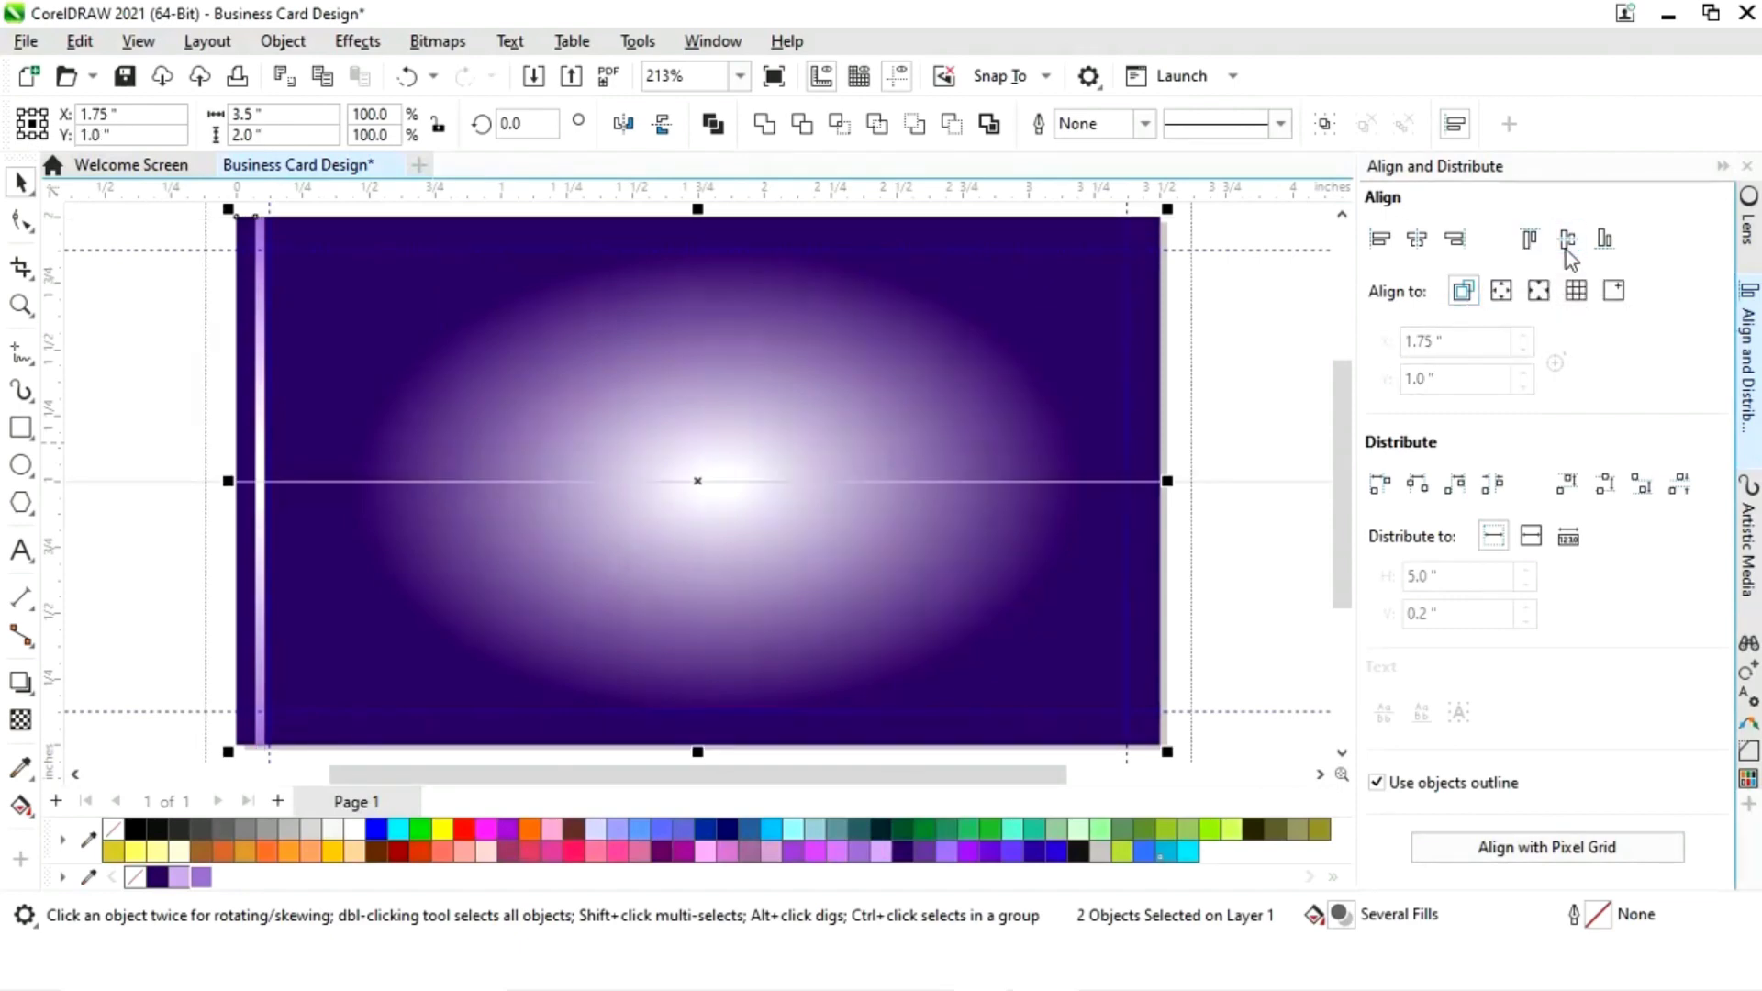
{"action": "left_click", "coordinate": [1723, 169]}
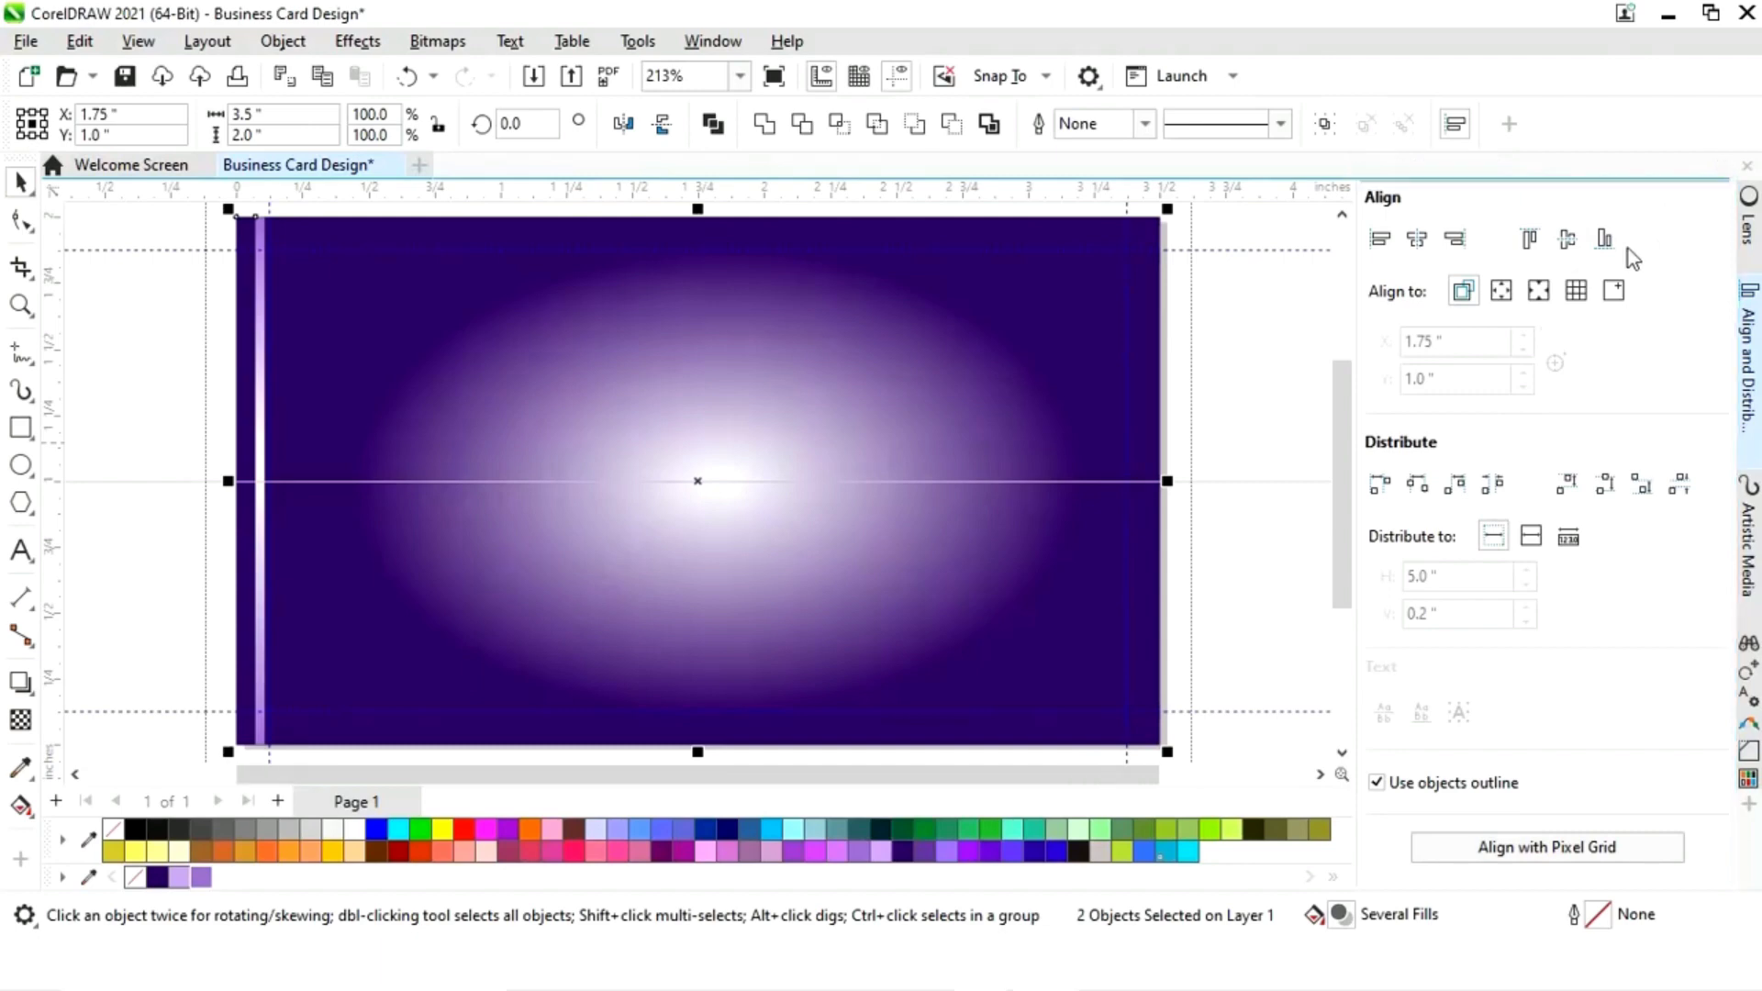
- Shift only the strip horizontally toward the card's left edge, to about X 0.069 inch
{"action": "left_click", "coordinate": [1495, 394]}
{"action": "left_click", "coordinate": [452, 624]}
{"action": "left_click", "coordinate": [452, 624]}
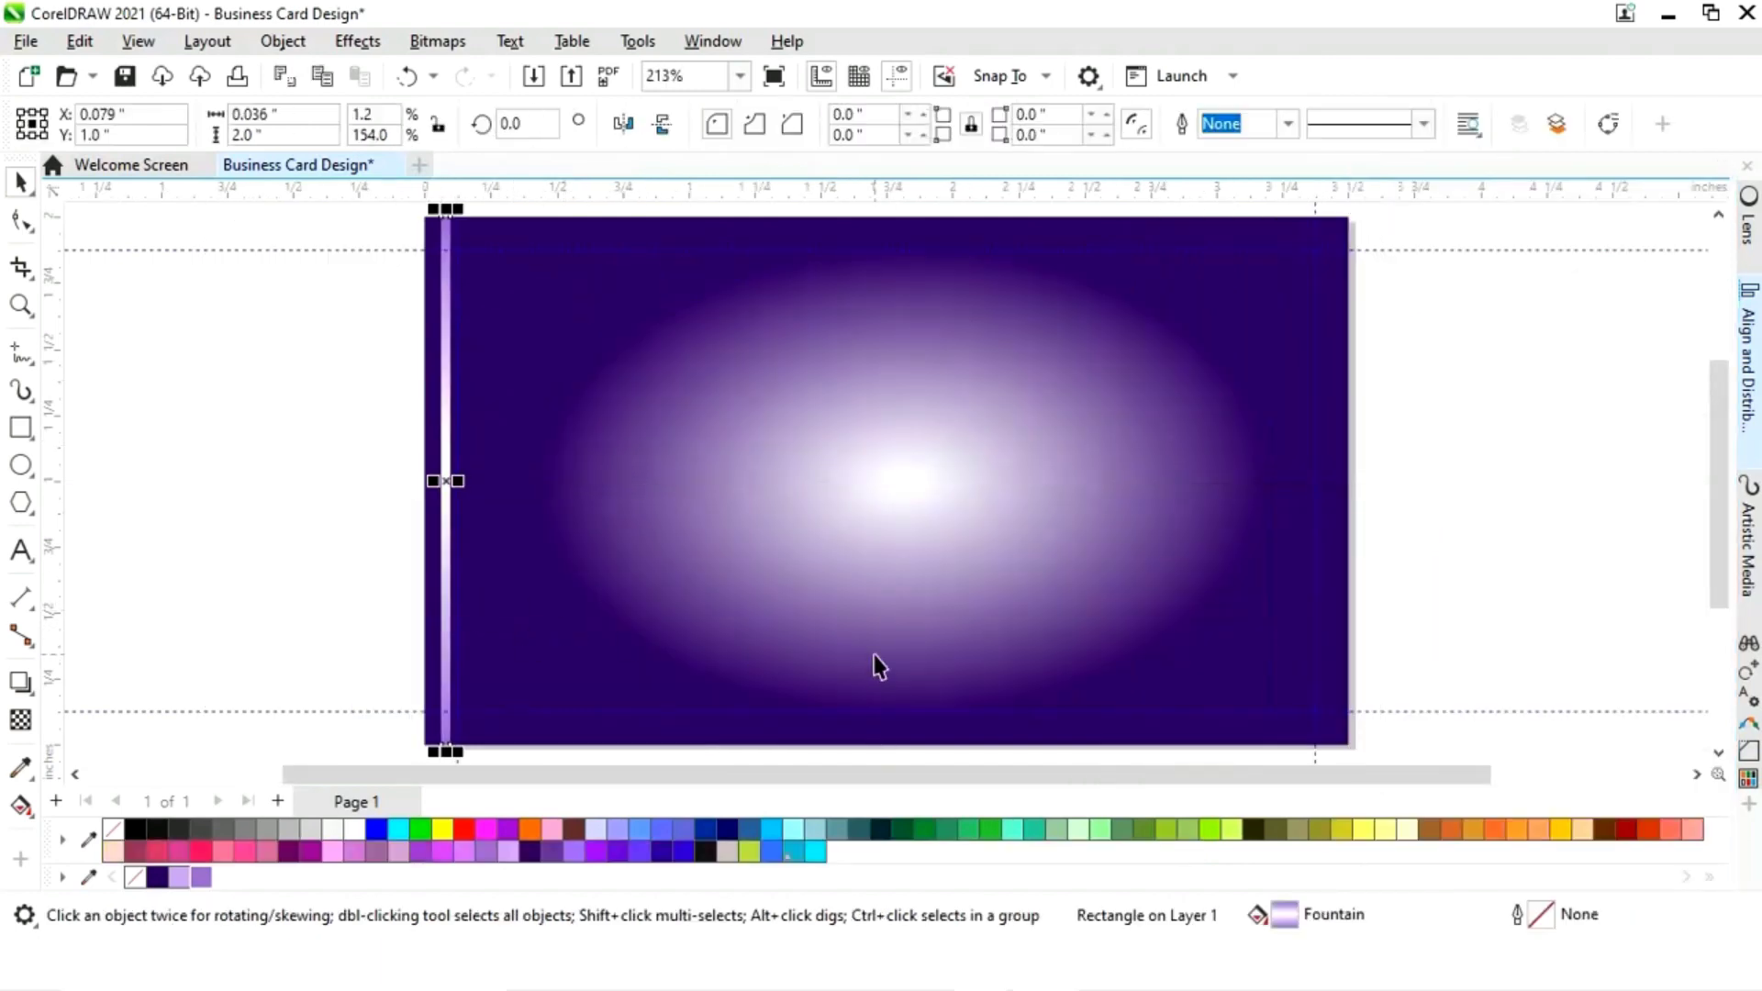
{"action": "left_click", "coordinate": [1526, 484]}
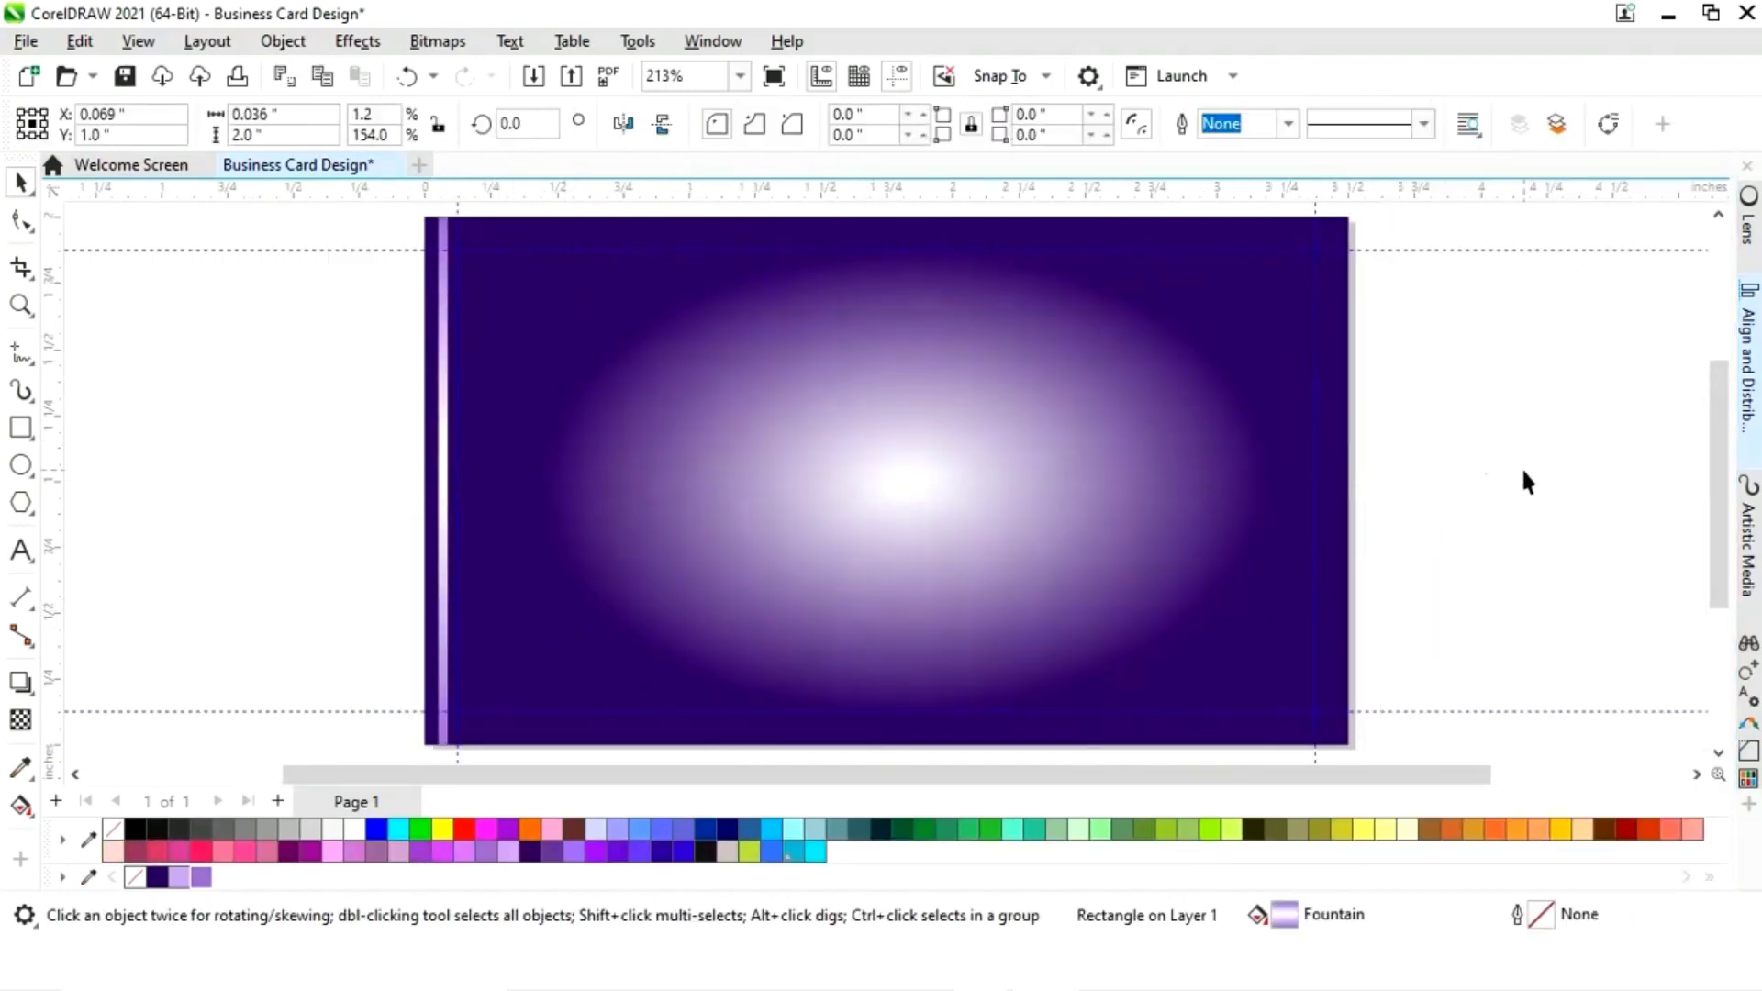
{"action": "left_click_drag", "start_coordinate": [449, 587], "coordinate": [445, 580]}
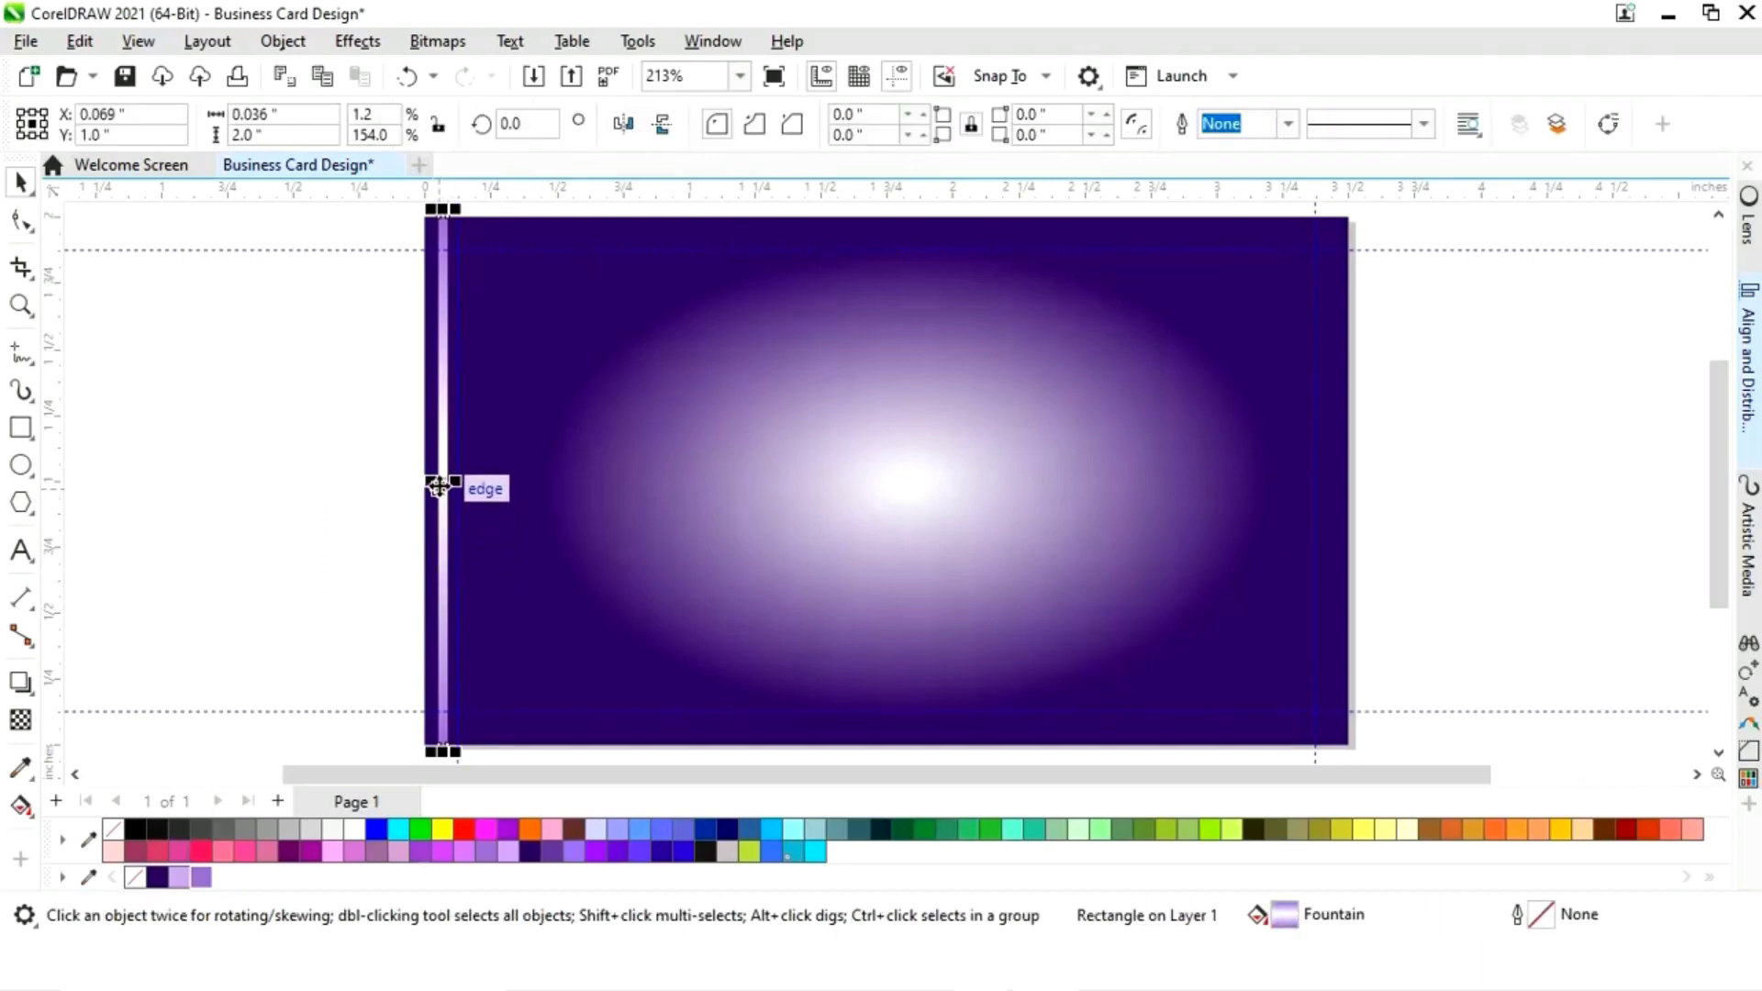
- Place a copy of the strip at about X 0.153 inch and repeat the duplication at equal spacing across the whole card, then deselect
{"action": "left_click_drag", "start_coordinate": [438, 487], "coordinate": [462, 486]}
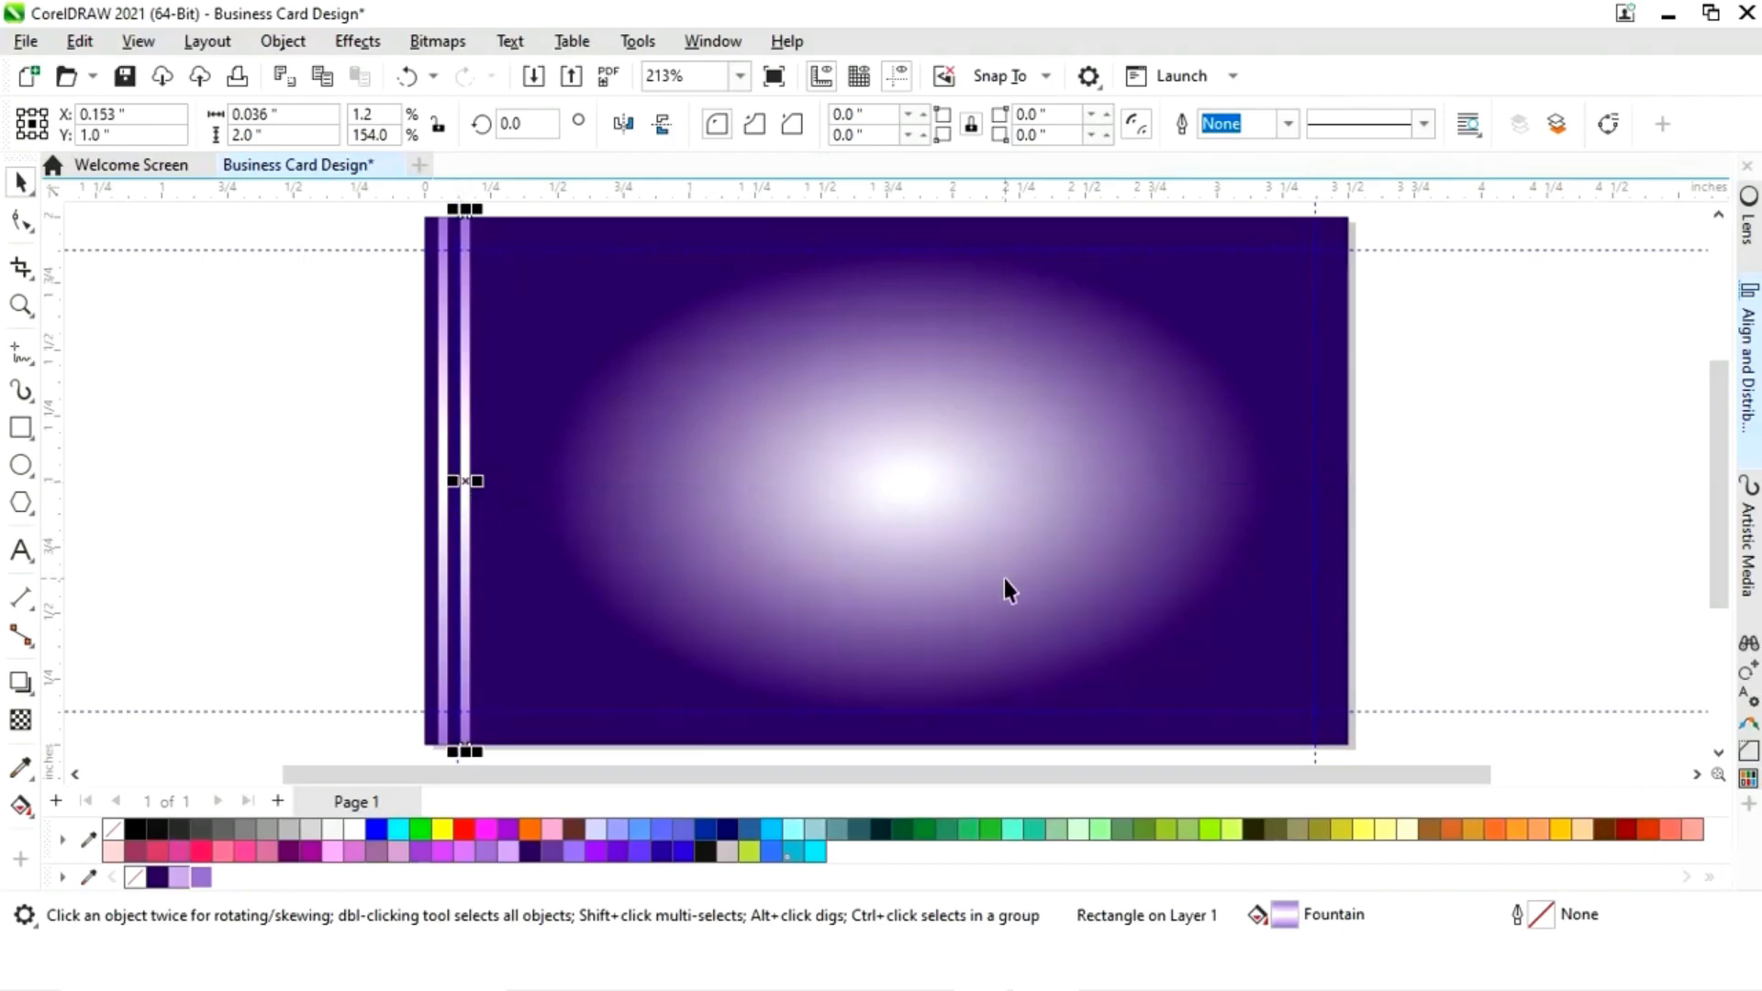
{"action": "key", "text": "ctrl+r"}
{"action": "key", "text": "ctrl+r"}
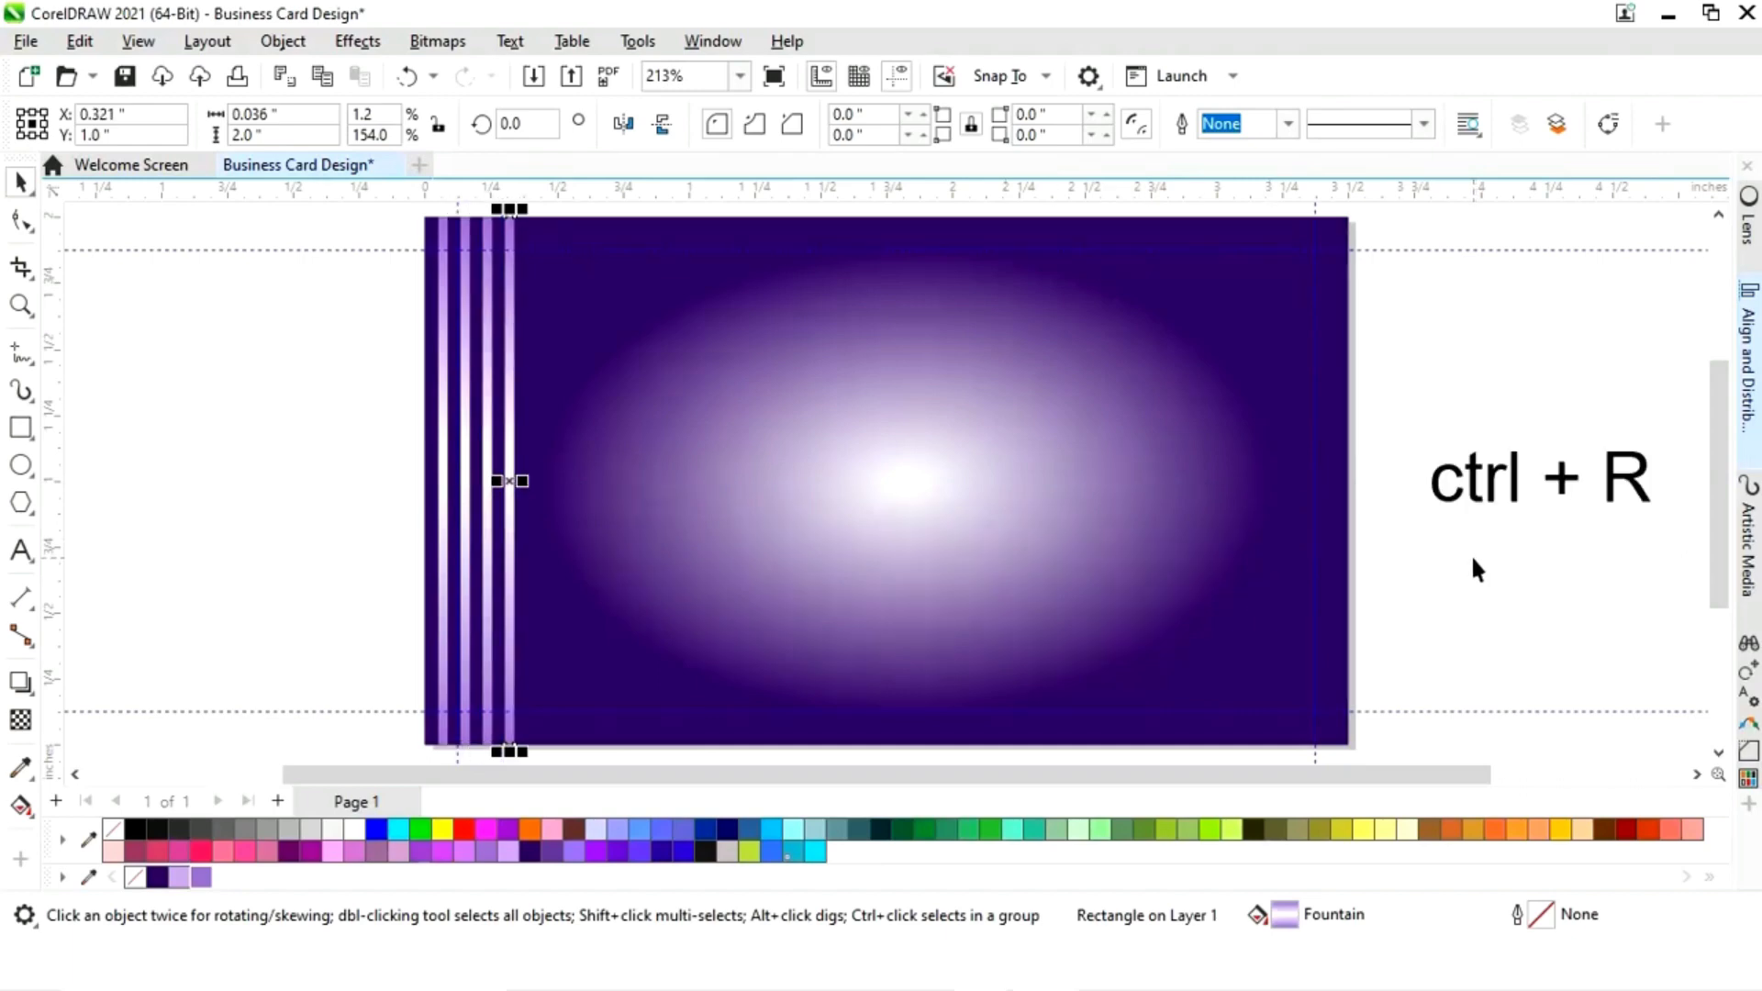
{"action": "key", "text": "ctrl+r"}
{"action": "key", "text": "ctrl+r"}
{"action": "key", "text": "ctrl+r"}
{"action": "key", "text": "ctrl+r"}
{"action": "key", "text": "ctrl+r"}
{"action": "key", "text": "ctrl+r"}
{"action": "key", "text": "ctrl+r"}
{"action": "key", "text": "ctrl+r"}
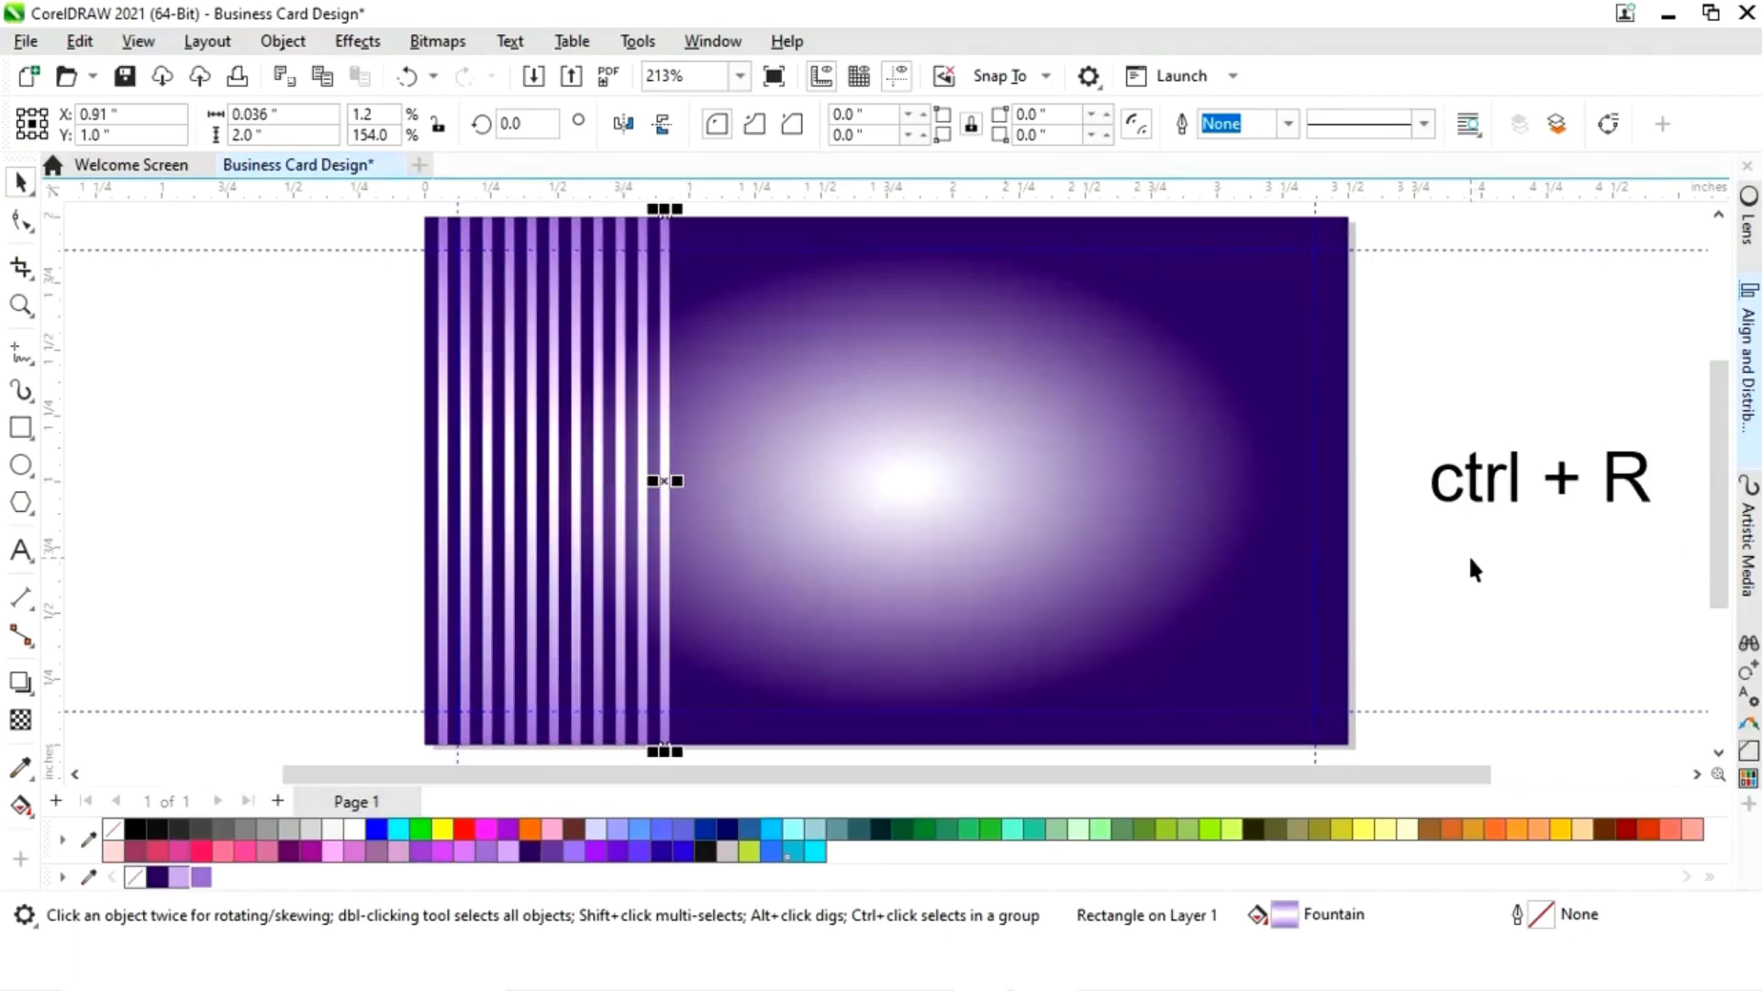
{"action": "key", "text": "ctrl+r"}
{"action": "key", "text": "ctrl+r"}
{"action": "key", "text": "ctrl+r"}
{"action": "key", "text": "ctrl+r"}
{"action": "key", "text": "ctrl+r"}
{"action": "key", "text": "ctrl+r"}
{"action": "key", "text": "ctrl+r"}
{"action": "key", "text": "ctrl+r"}
{"action": "key", "text": "ctrl+r"}
{"action": "key", "text": "ctrl+r"}
{"action": "key", "text": "ctrl+r"}
{"action": "key", "text": "ctrl+r"}
{"action": "key", "text": "ctrl+r"}
{"action": "key", "text": "ctrl+r"}
{"action": "key", "text": "ctrl+r"}
{"action": "key", "text": "ctrl+r"}
{"action": "key", "text": "ctrl+r"}
{"action": "key", "text": "ctrl+r"}
{"action": "key", "text": "ctrl+r"}
{"action": "key", "text": "ctrl+r"}
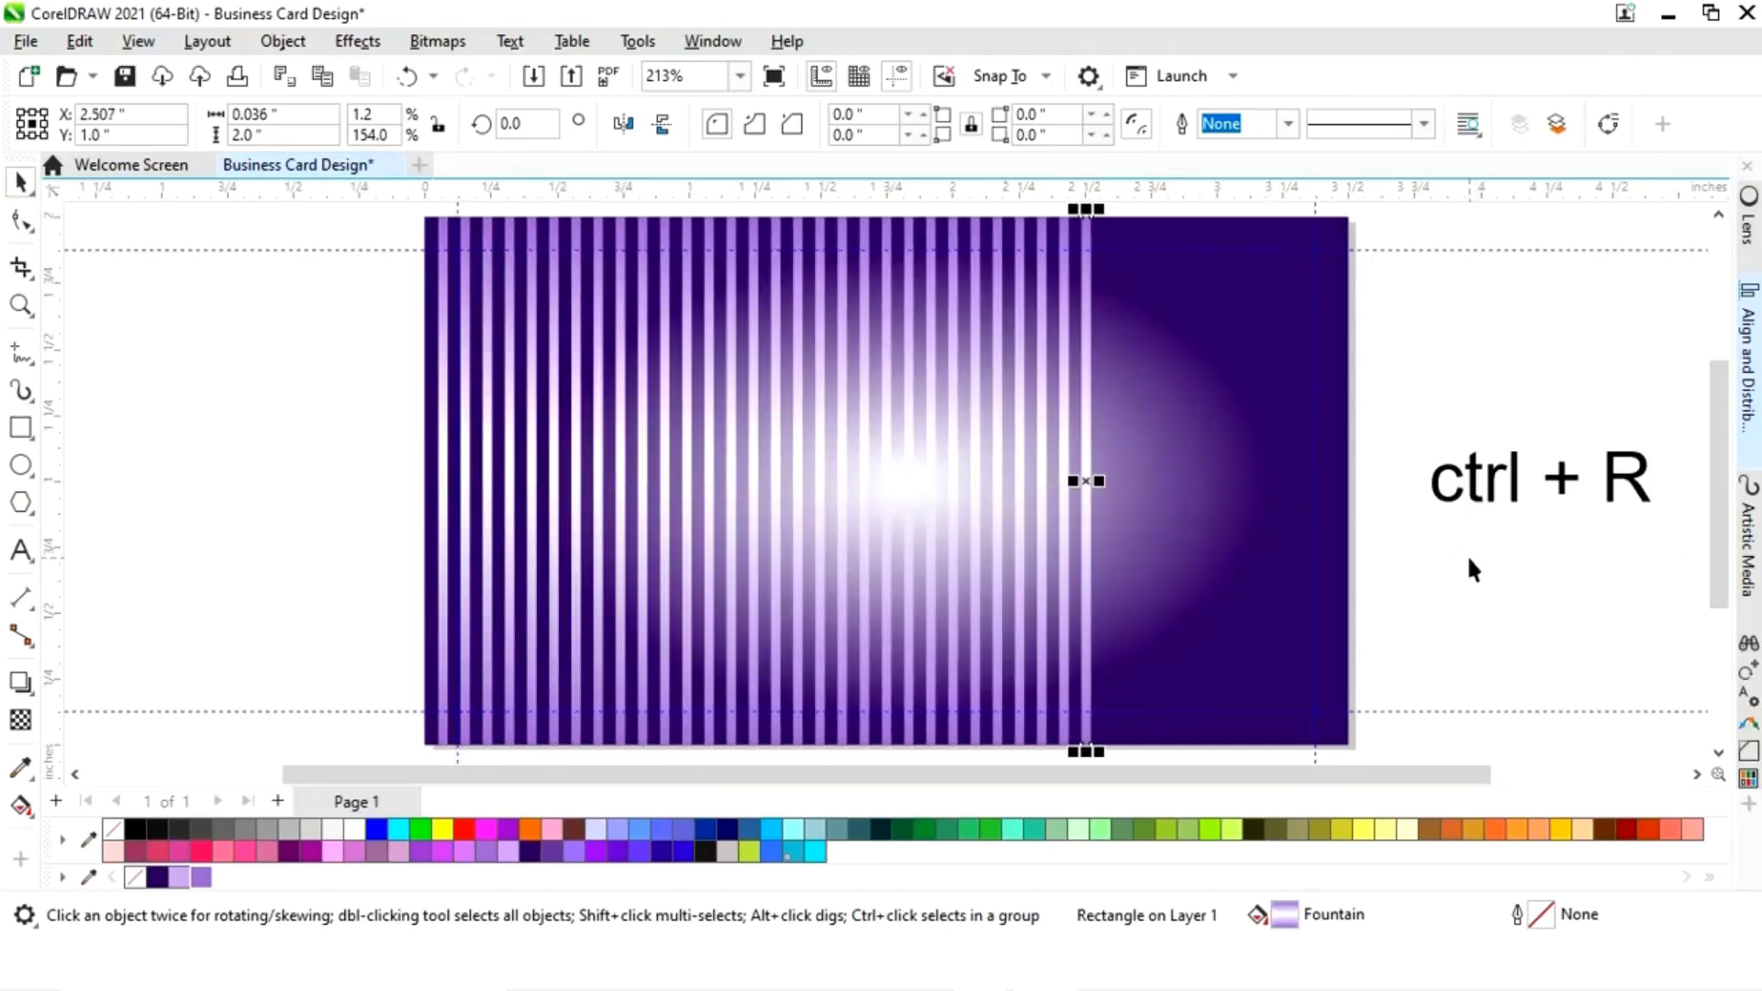
{"action": "key", "text": "ctrl+r"}
{"action": "key", "text": "ctrl+r"}
{"action": "key", "text": "ctrl+r"}
{"action": "key", "text": "ctrl+r"}
{"action": "key", "text": "ctrl+r"}
{"action": "key", "text": "ctrl+r"}
{"action": "key", "text": "ctrl+r"}
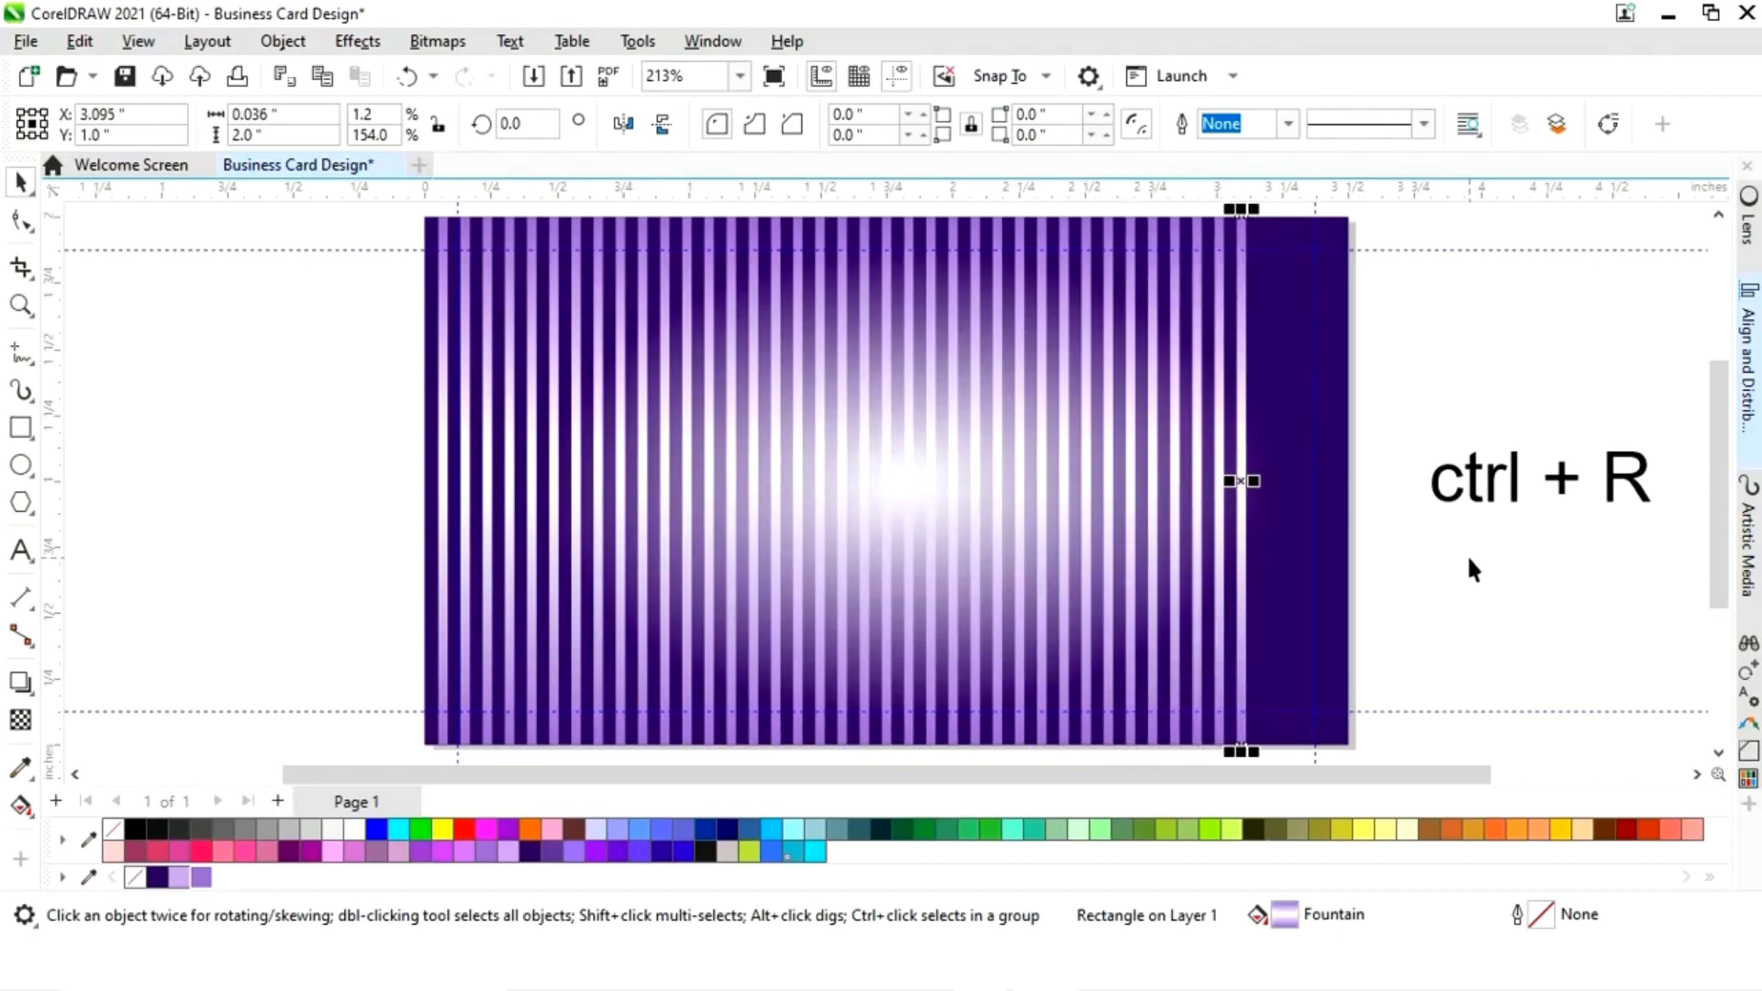
{"action": "key", "text": "ctrl+r"}
{"action": "key", "text": "ctrl+r"}
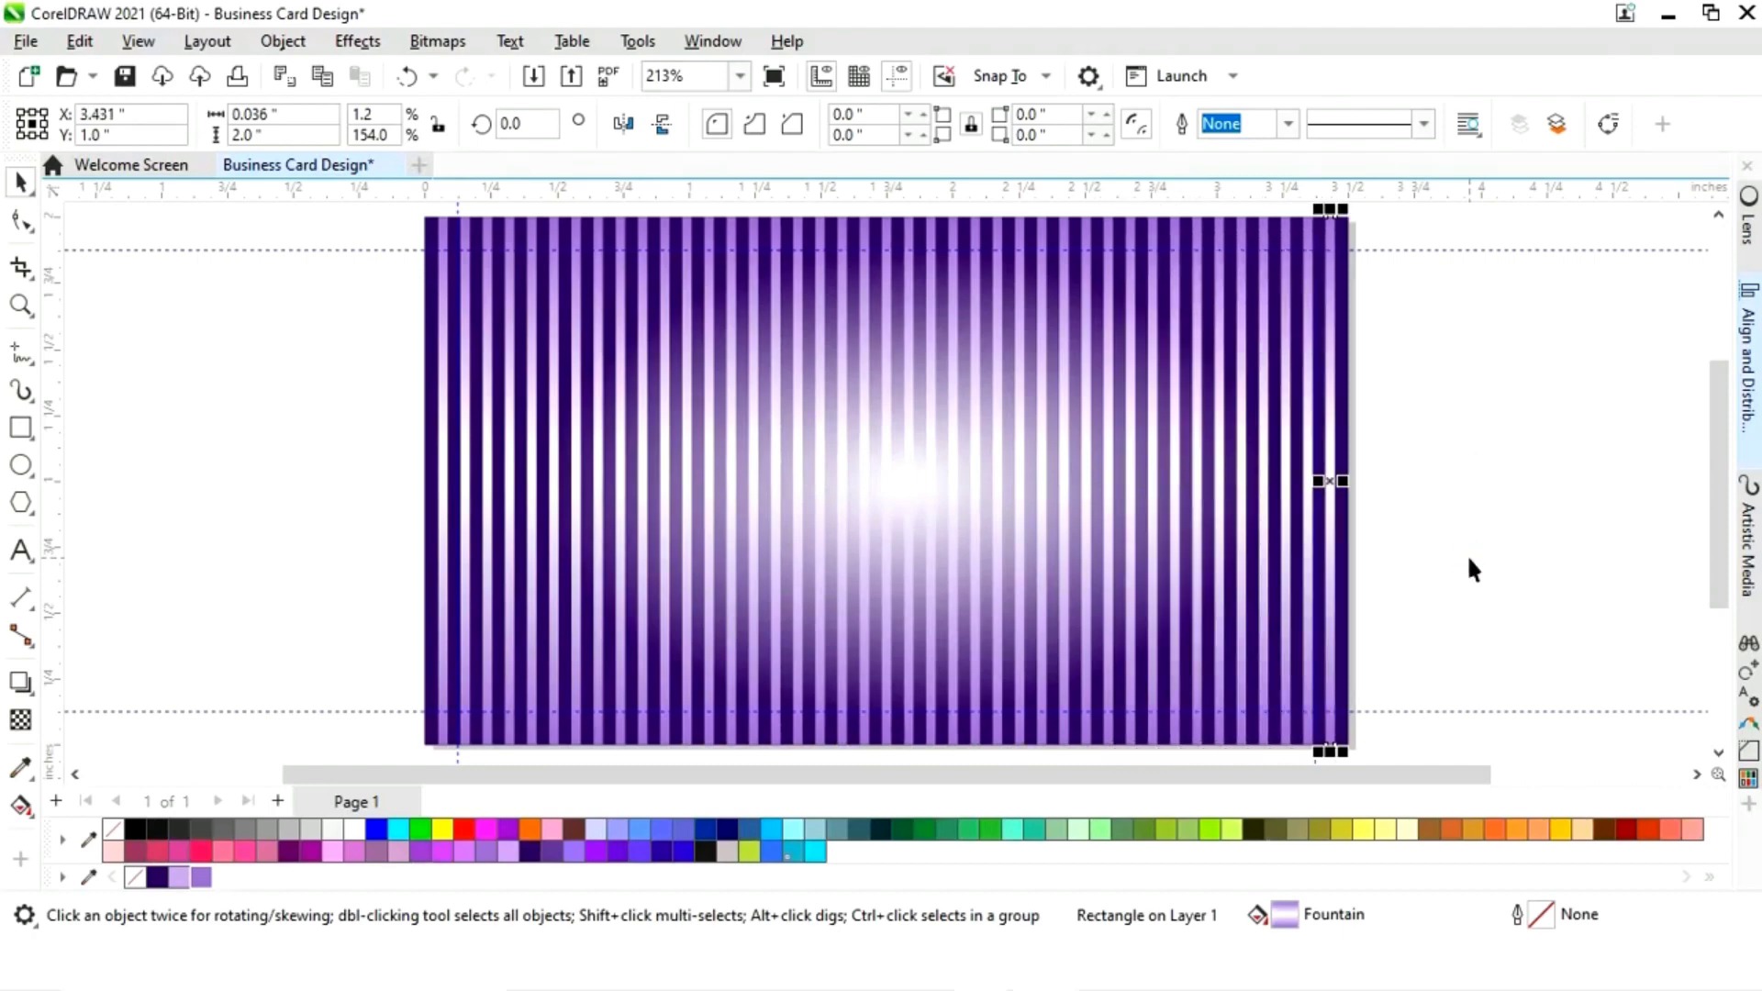
{"action": "left_click", "coordinate": [1468, 561]}
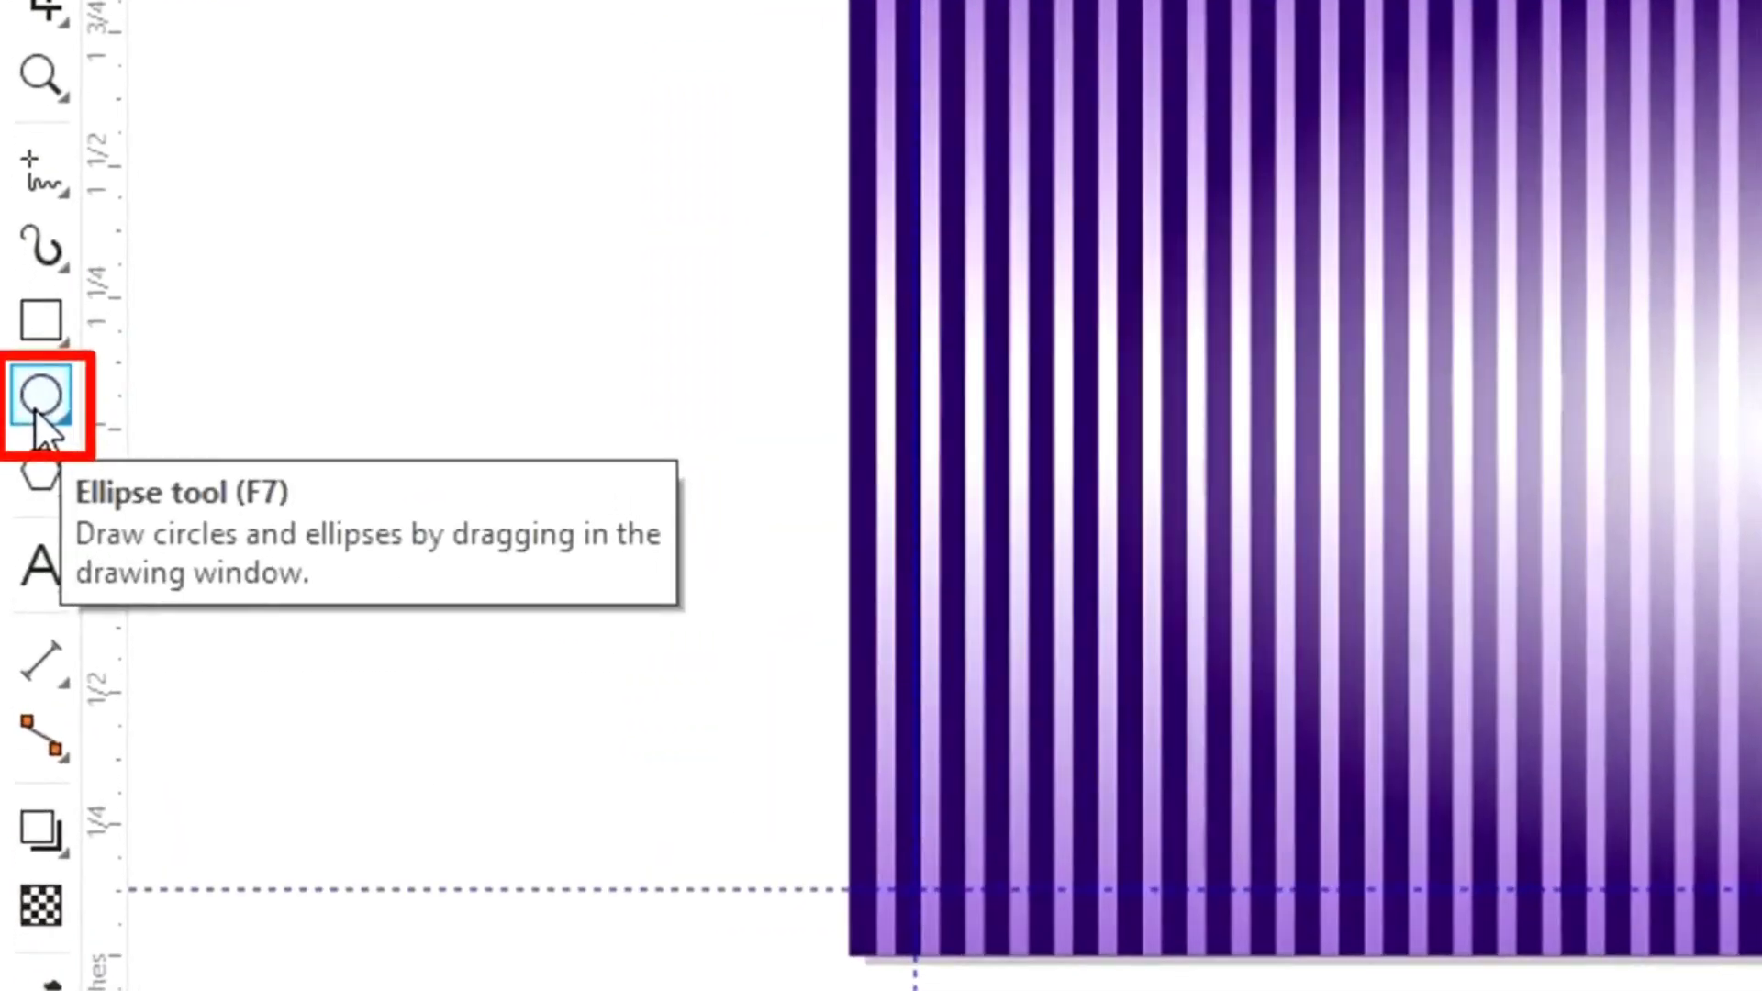
- Draw a white ellipse without outline, about 2.44 × 0.83 inches, and move it to the middle of the striped card
{"action": "left_click", "coordinate": [35, 407]}
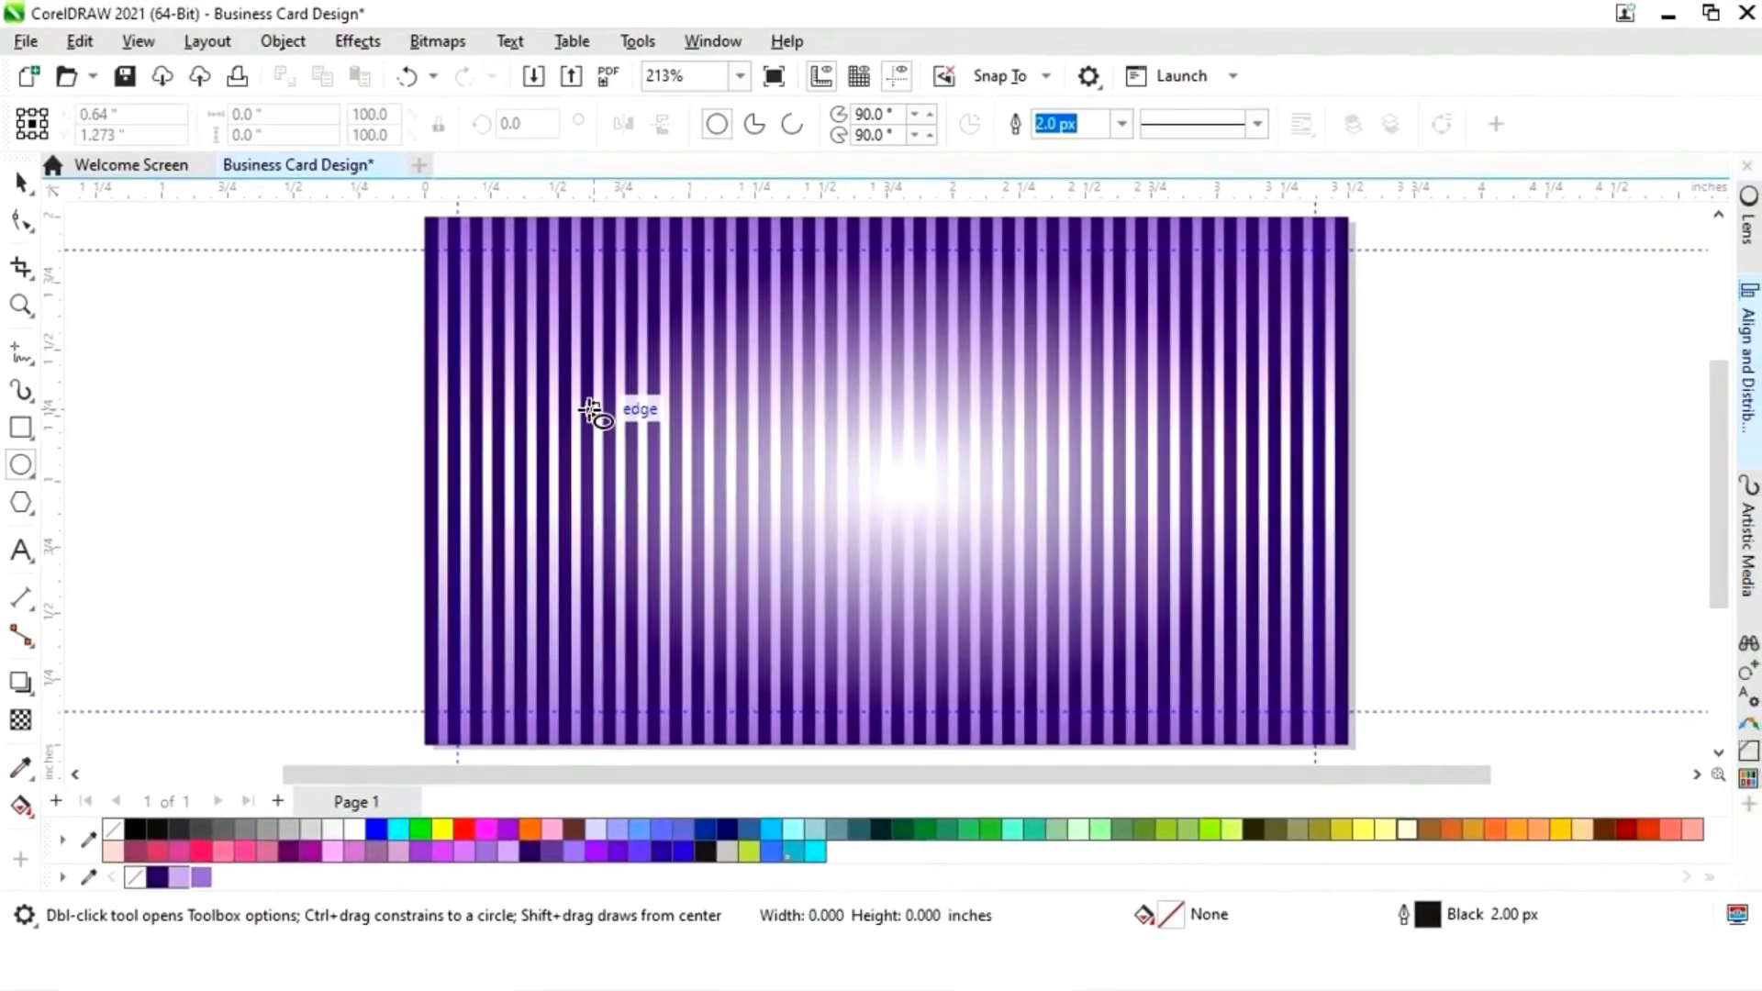
{"action": "left_click_drag", "start_coordinate": [592, 410], "coordinate": [1241, 629]}
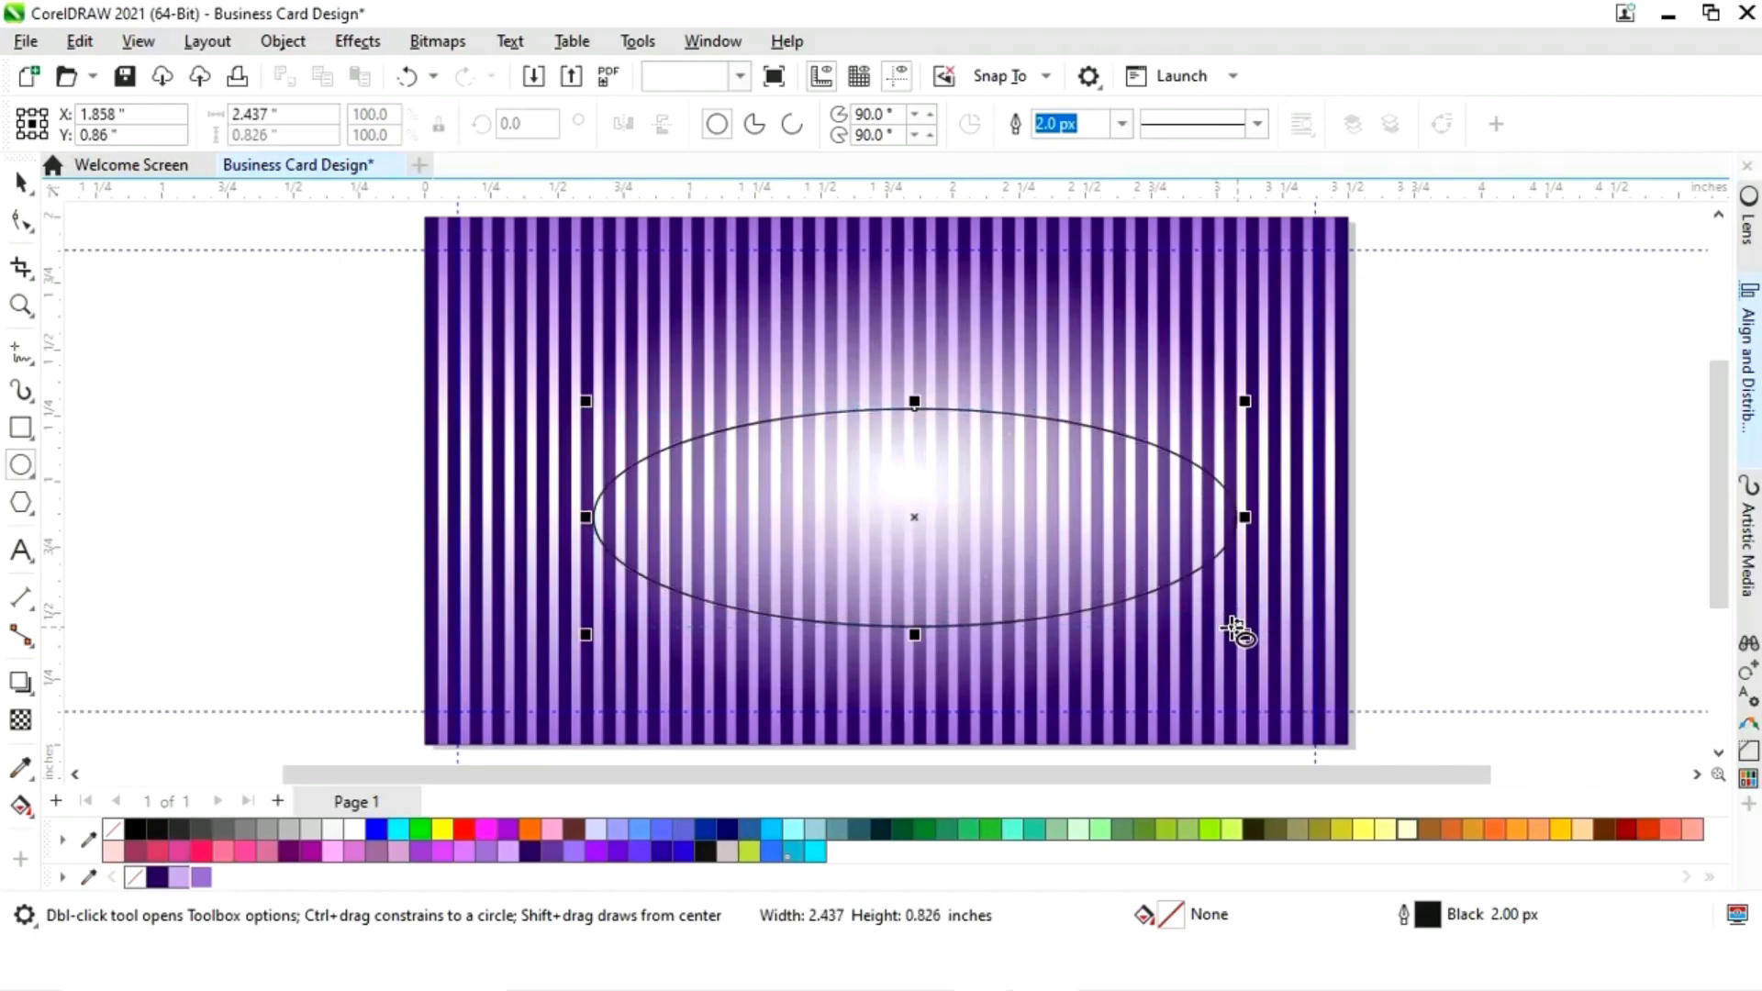
{"action": "left_click", "coordinate": [354, 830]}
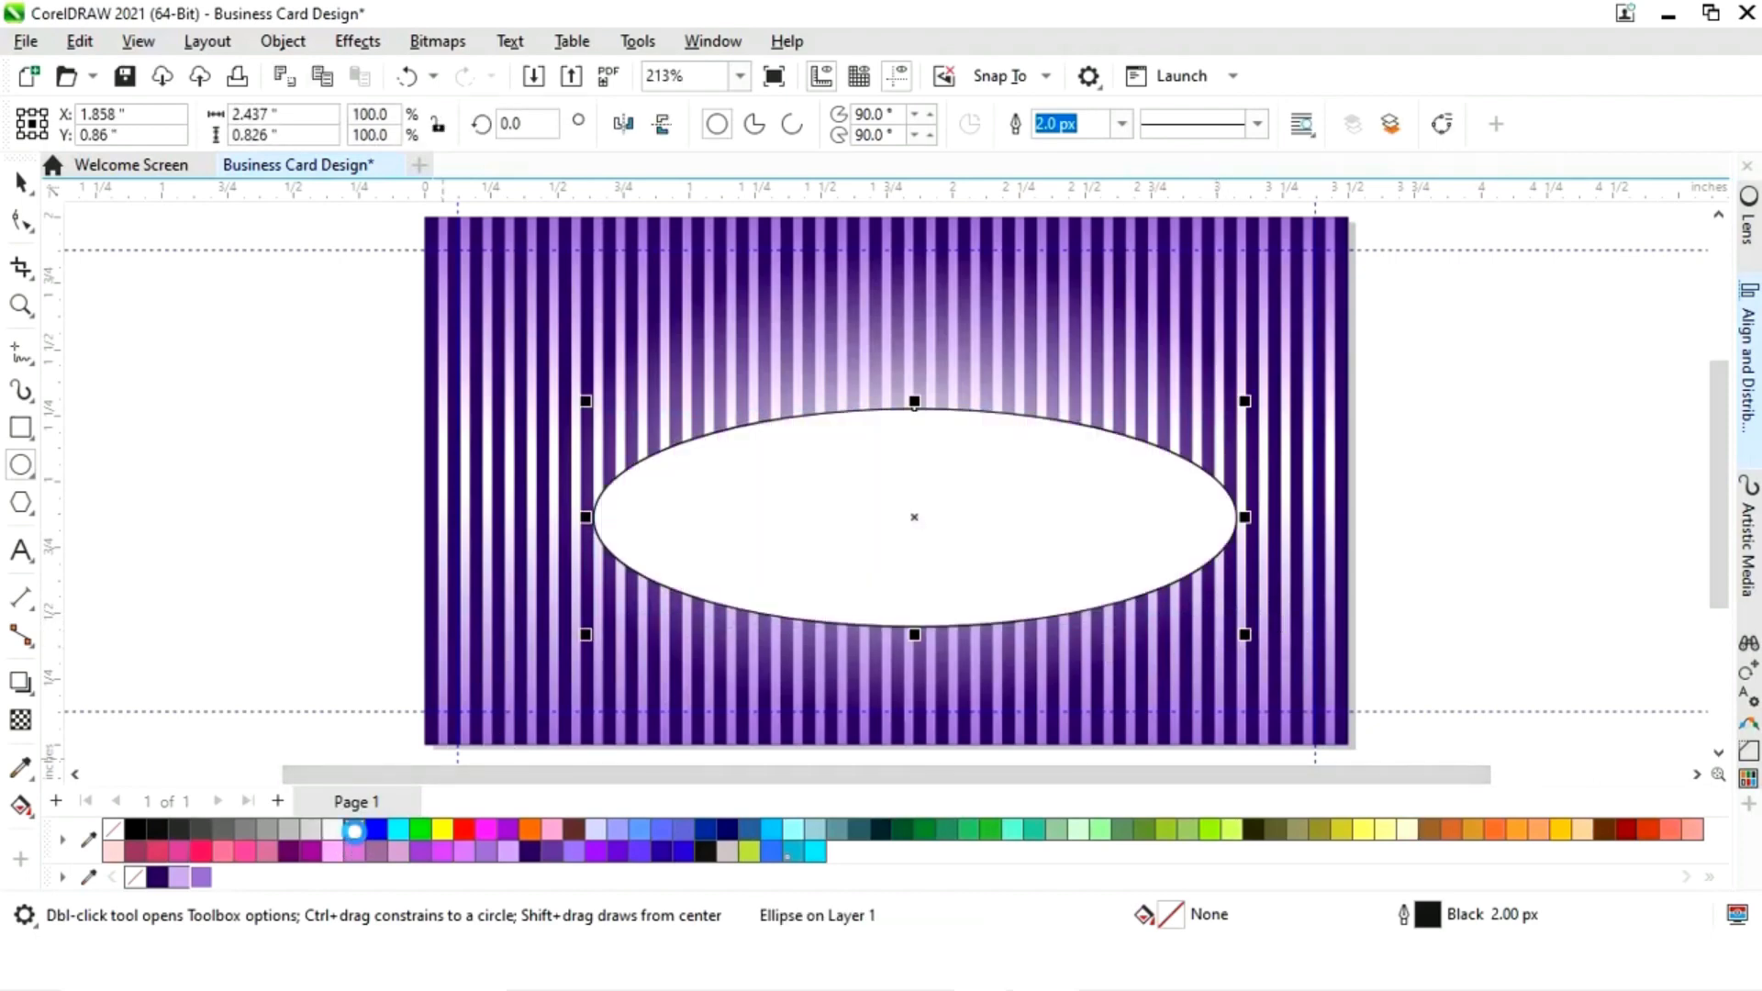
{"action": "right_click", "coordinate": [112, 830]}
{"action": "left_click_drag", "start_coordinate": [917, 517], "coordinate": [932, 484]}
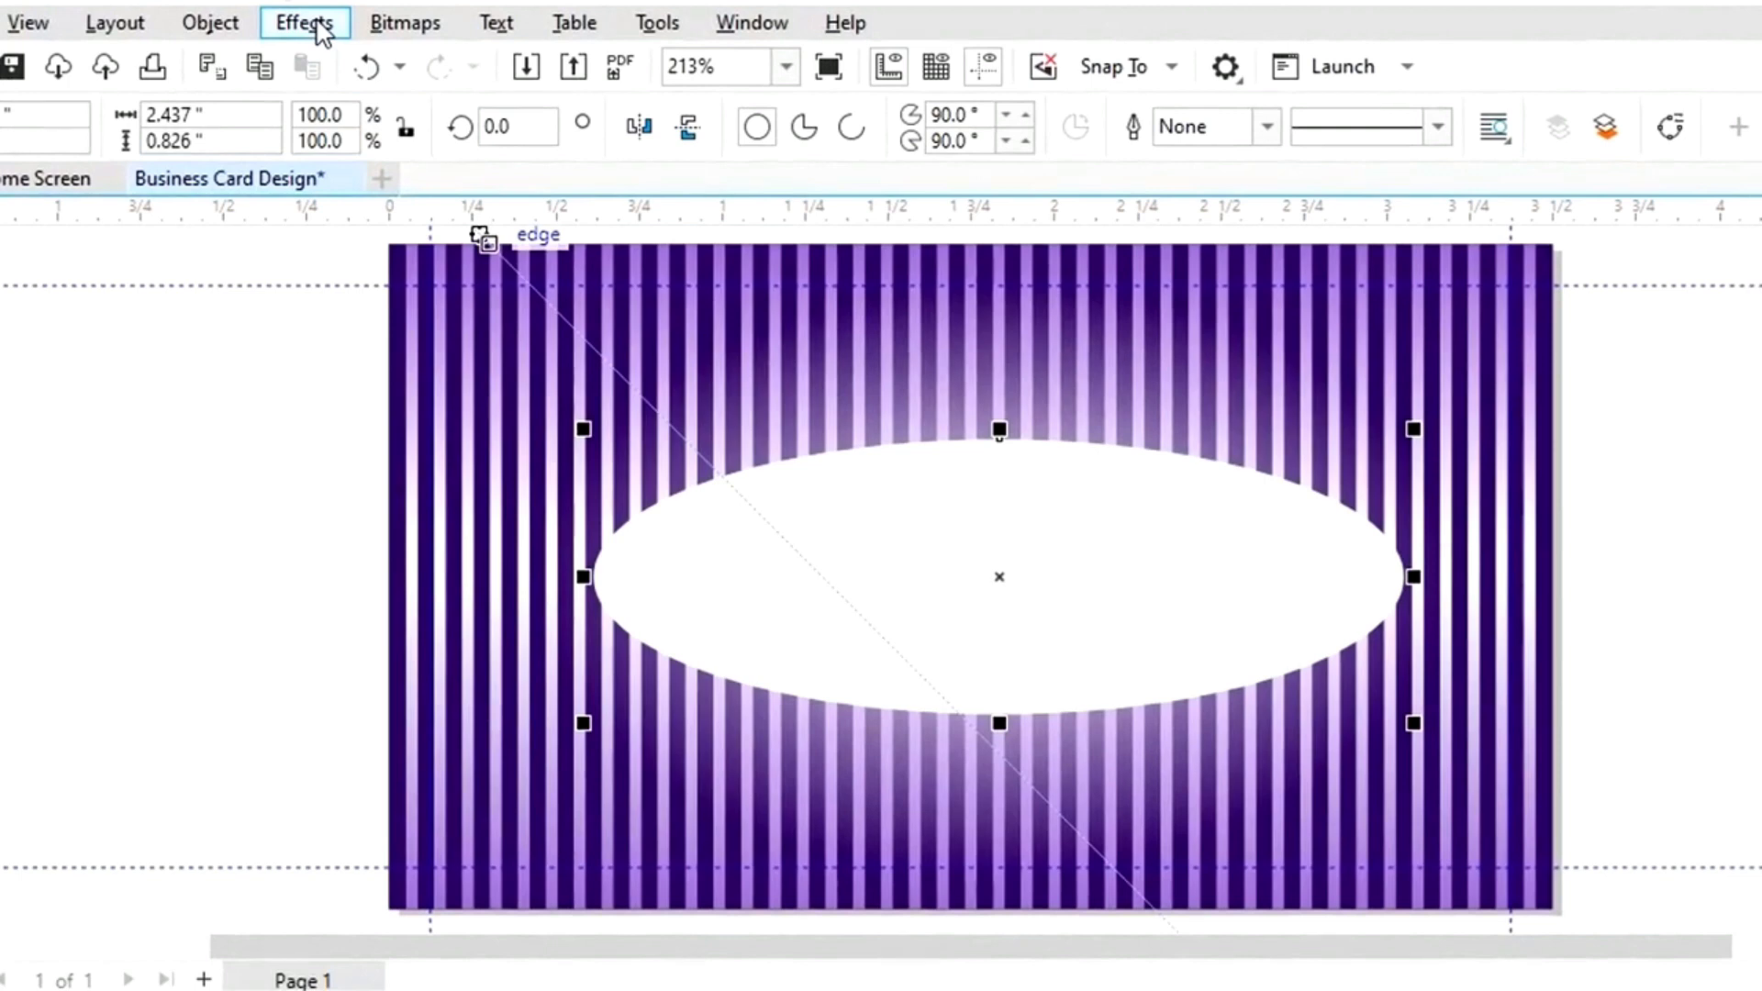
- Apply a Gaussian Blur with a radius of 83.8 pixels to the white ellipse, and deselect it
{"action": "left_click", "coordinate": [305, 23]}
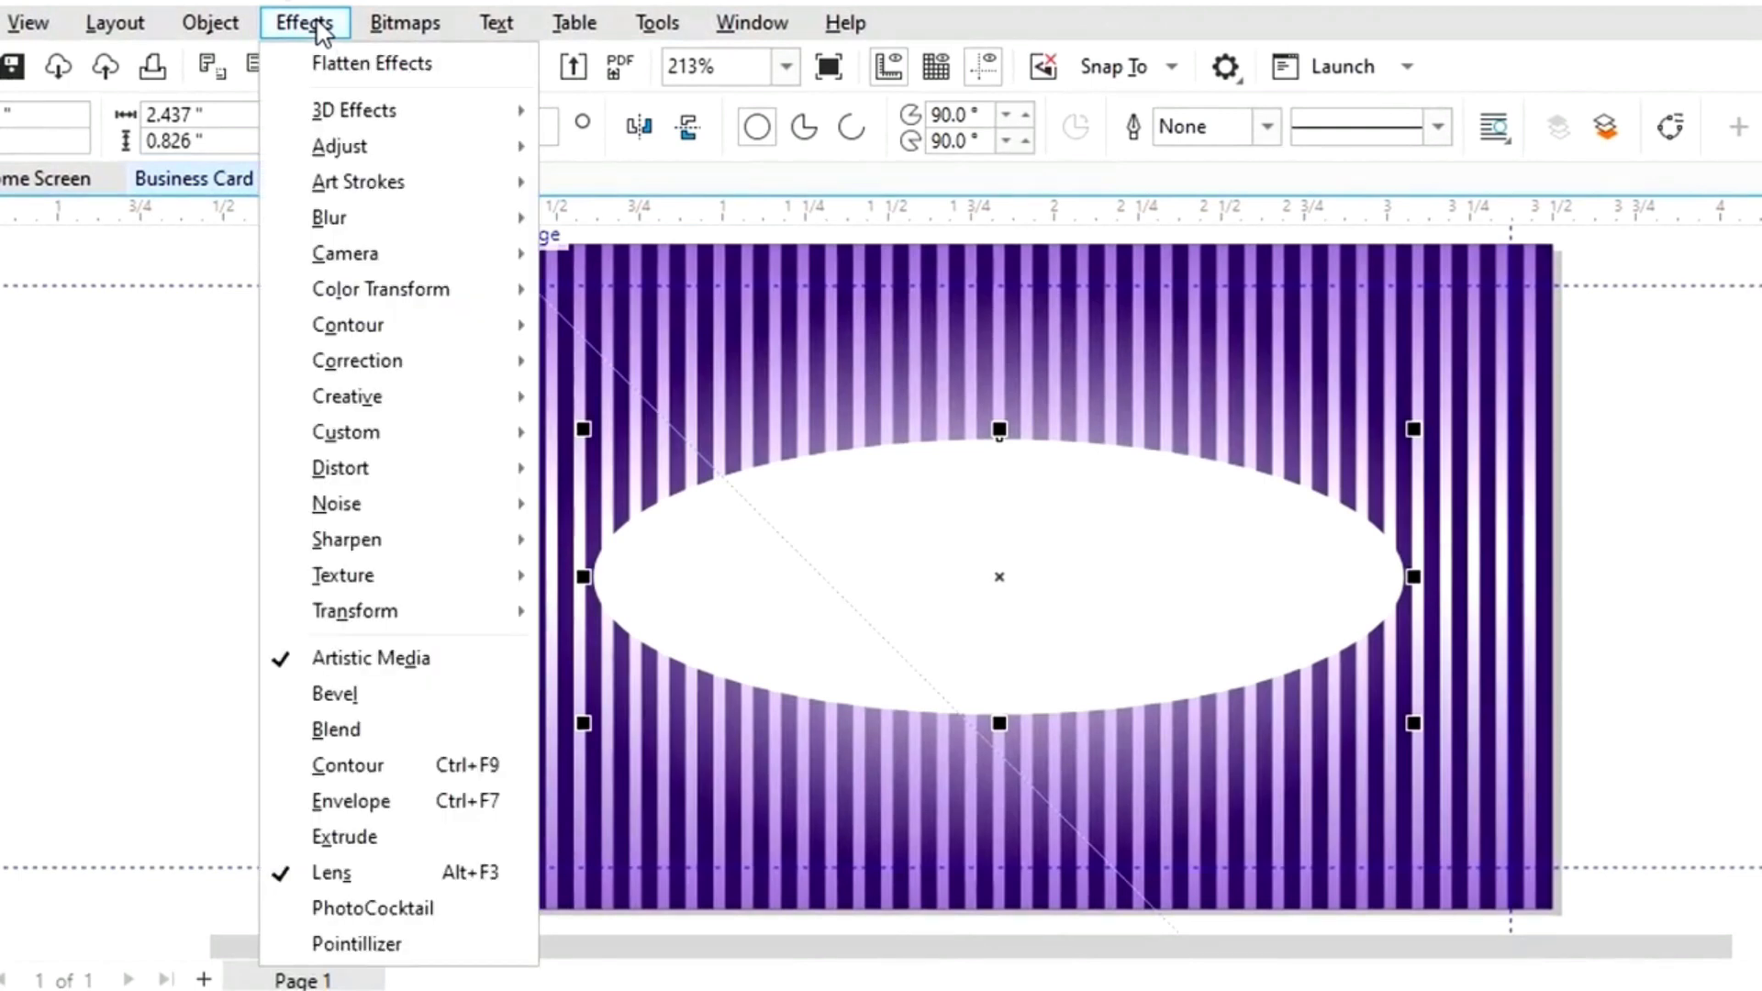
{"action": "left_click", "coordinate": [355, 221]}
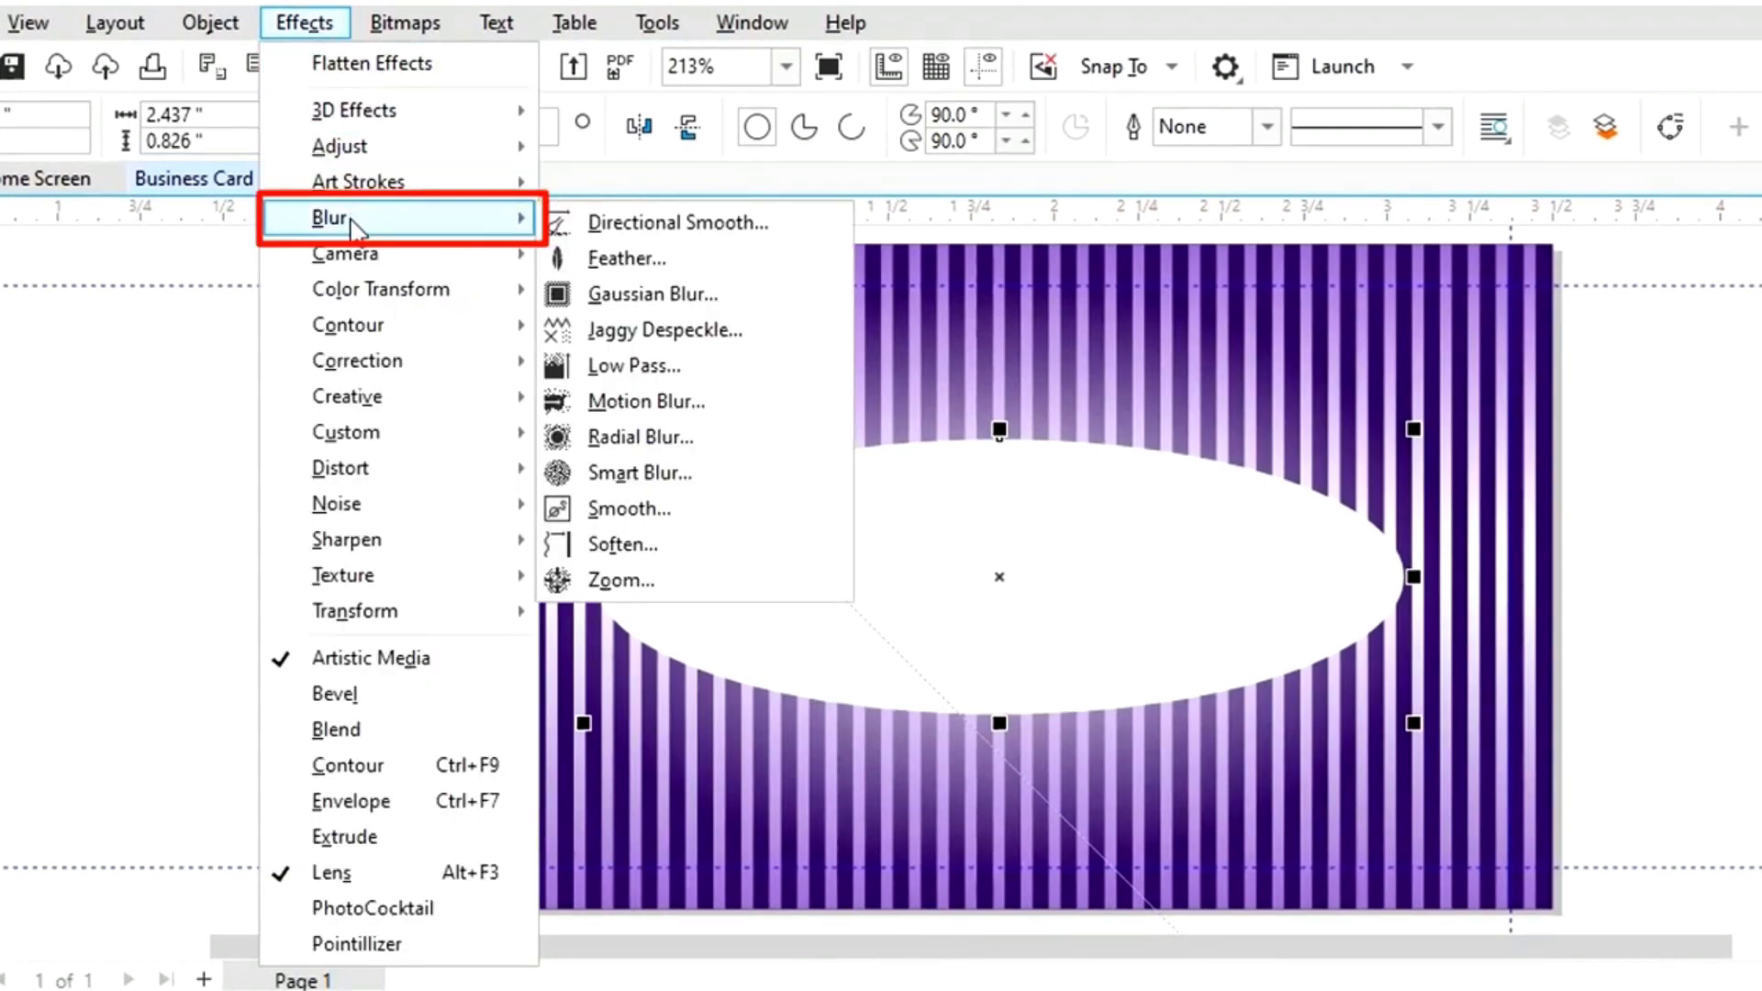
{"action": "left_click", "coordinate": [684, 295]}
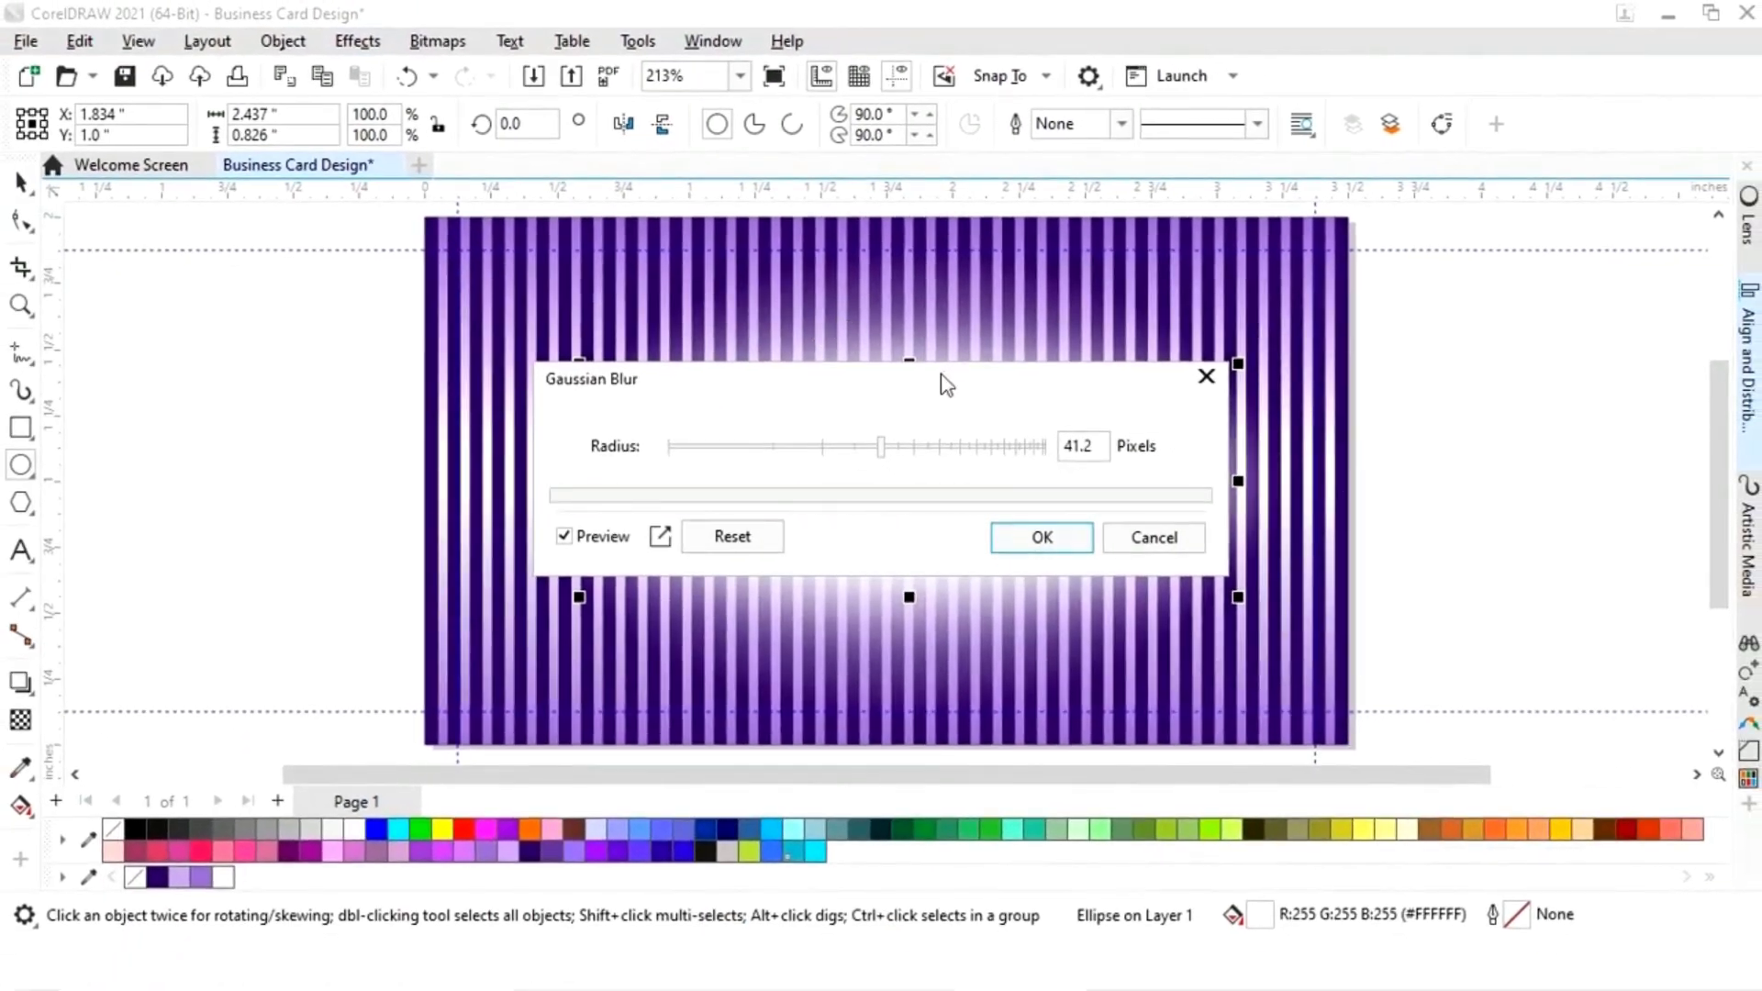
{"action": "left_click_drag", "start_coordinate": [945, 384], "coordinate": [1407, 411]}
{"action": "left_click", "coordinate": [1423, 483]}
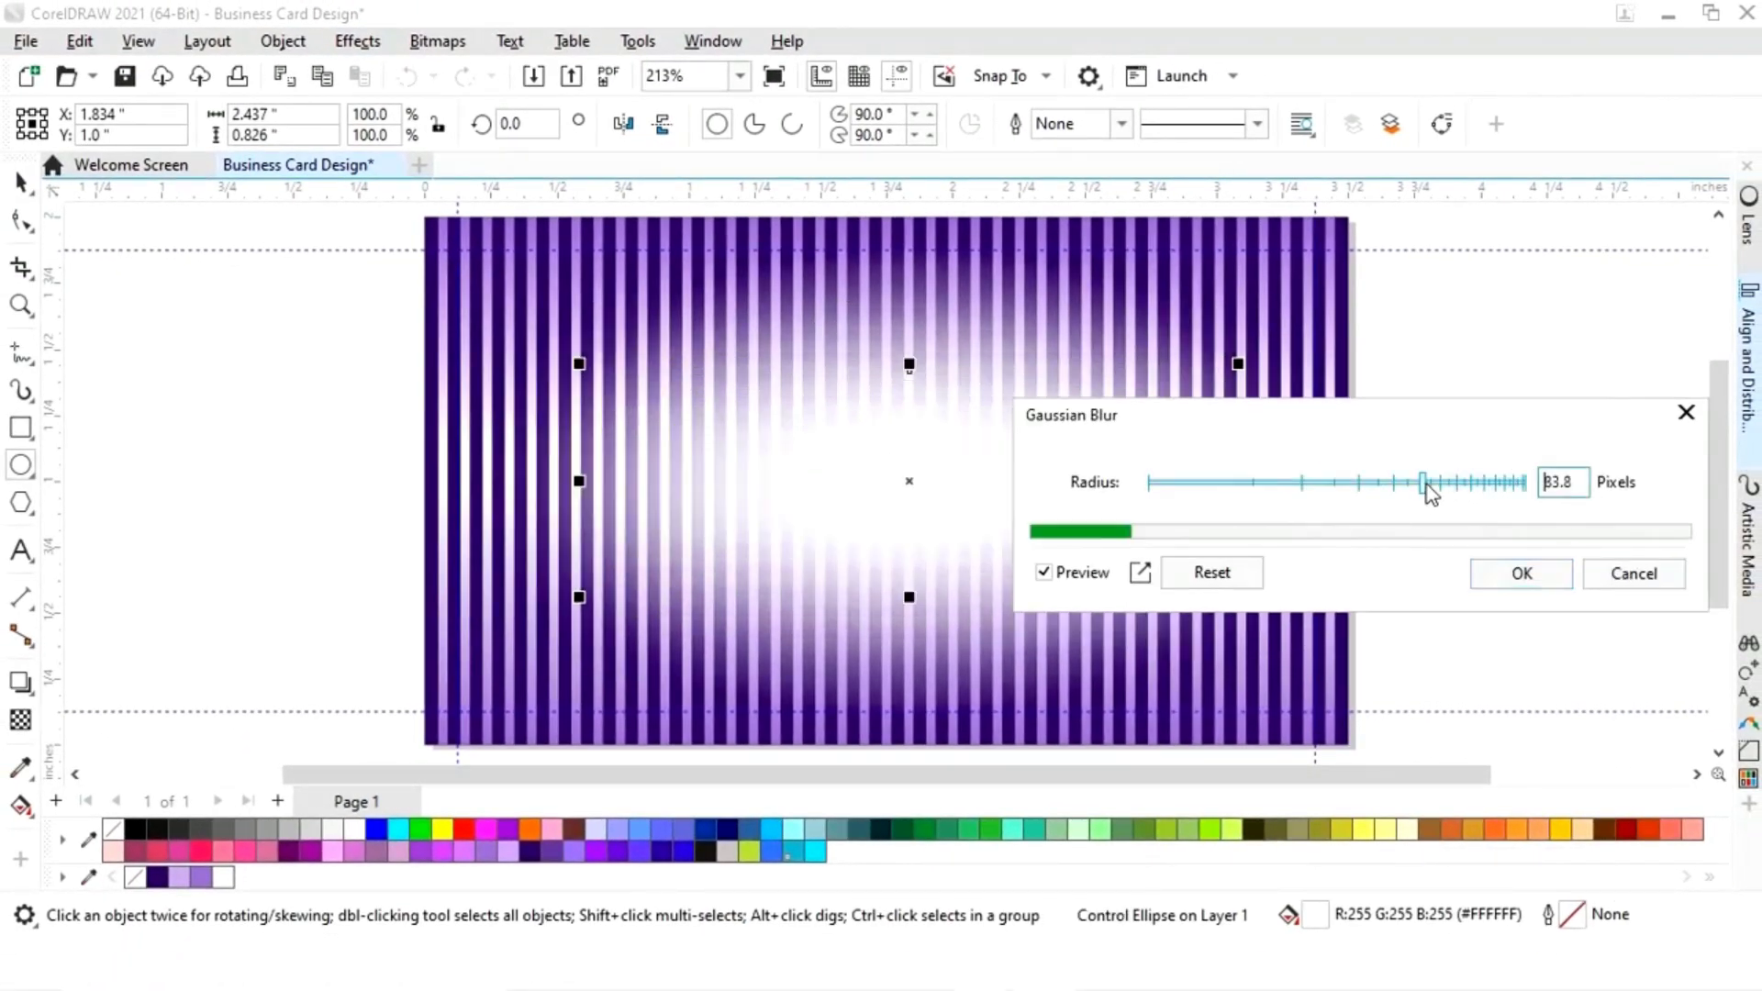
{"action": "left_click_drag", "start_coordinate": [1439, 494], "coordinate": [1450, 503]}
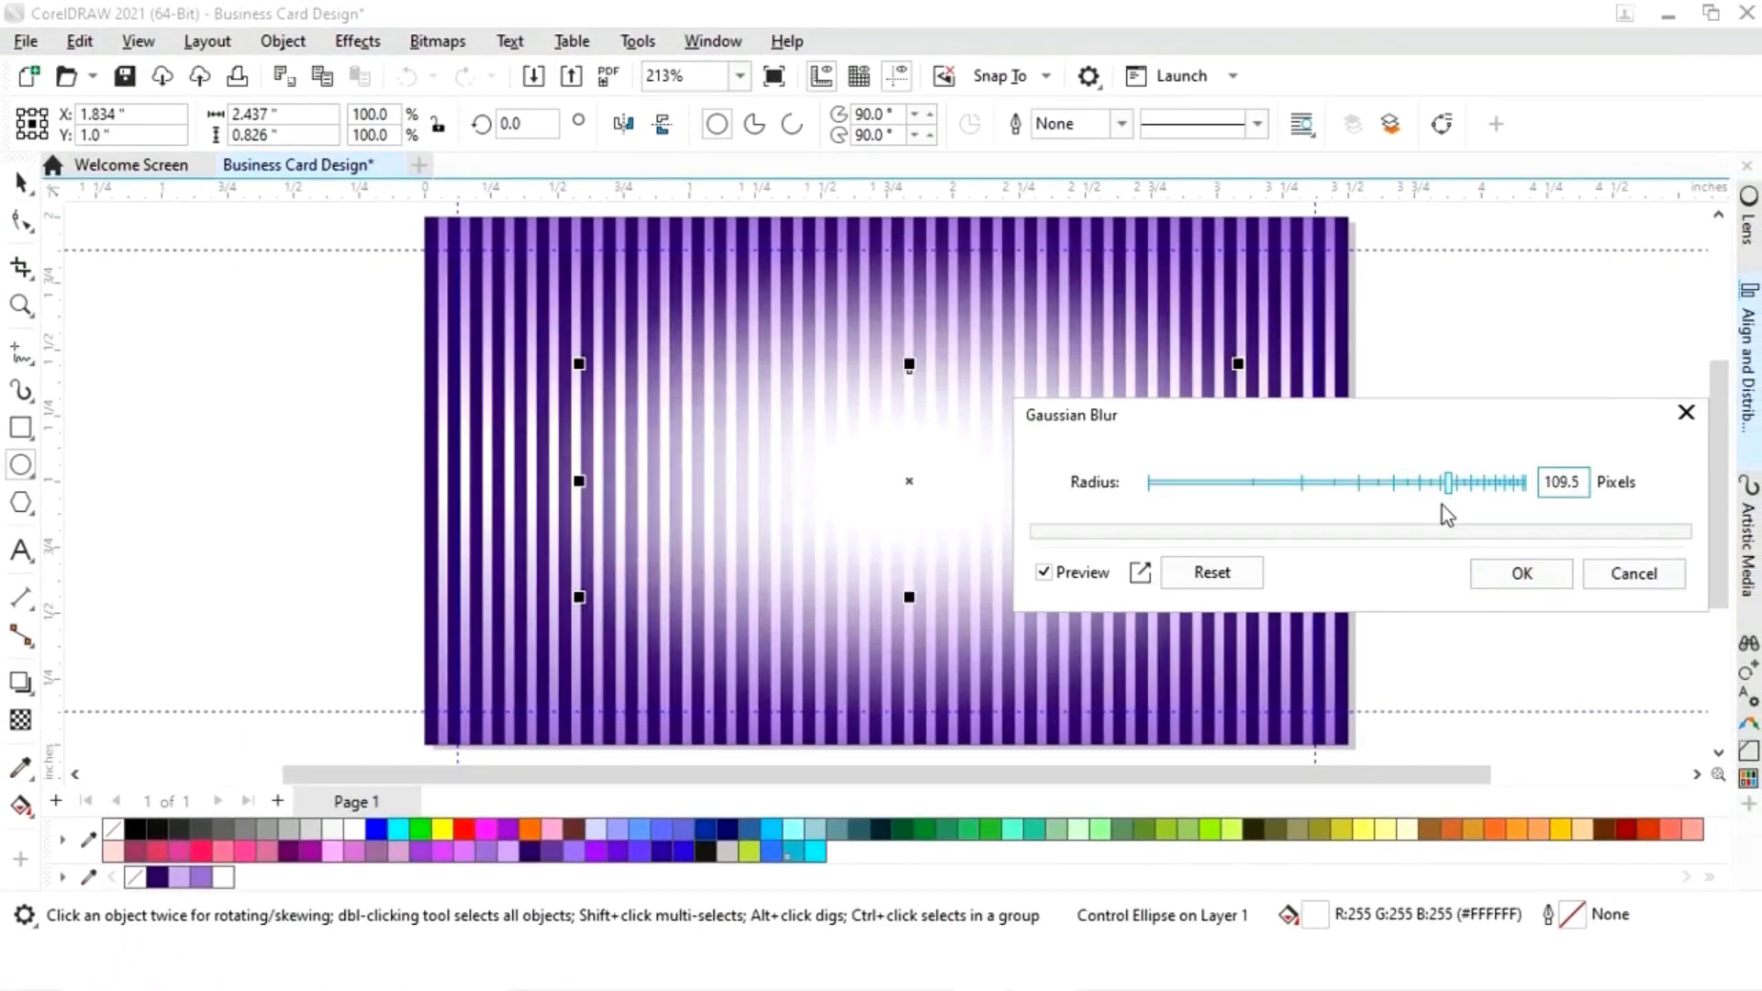
{"action": "left_click", "coordinate": [1427, 486]}
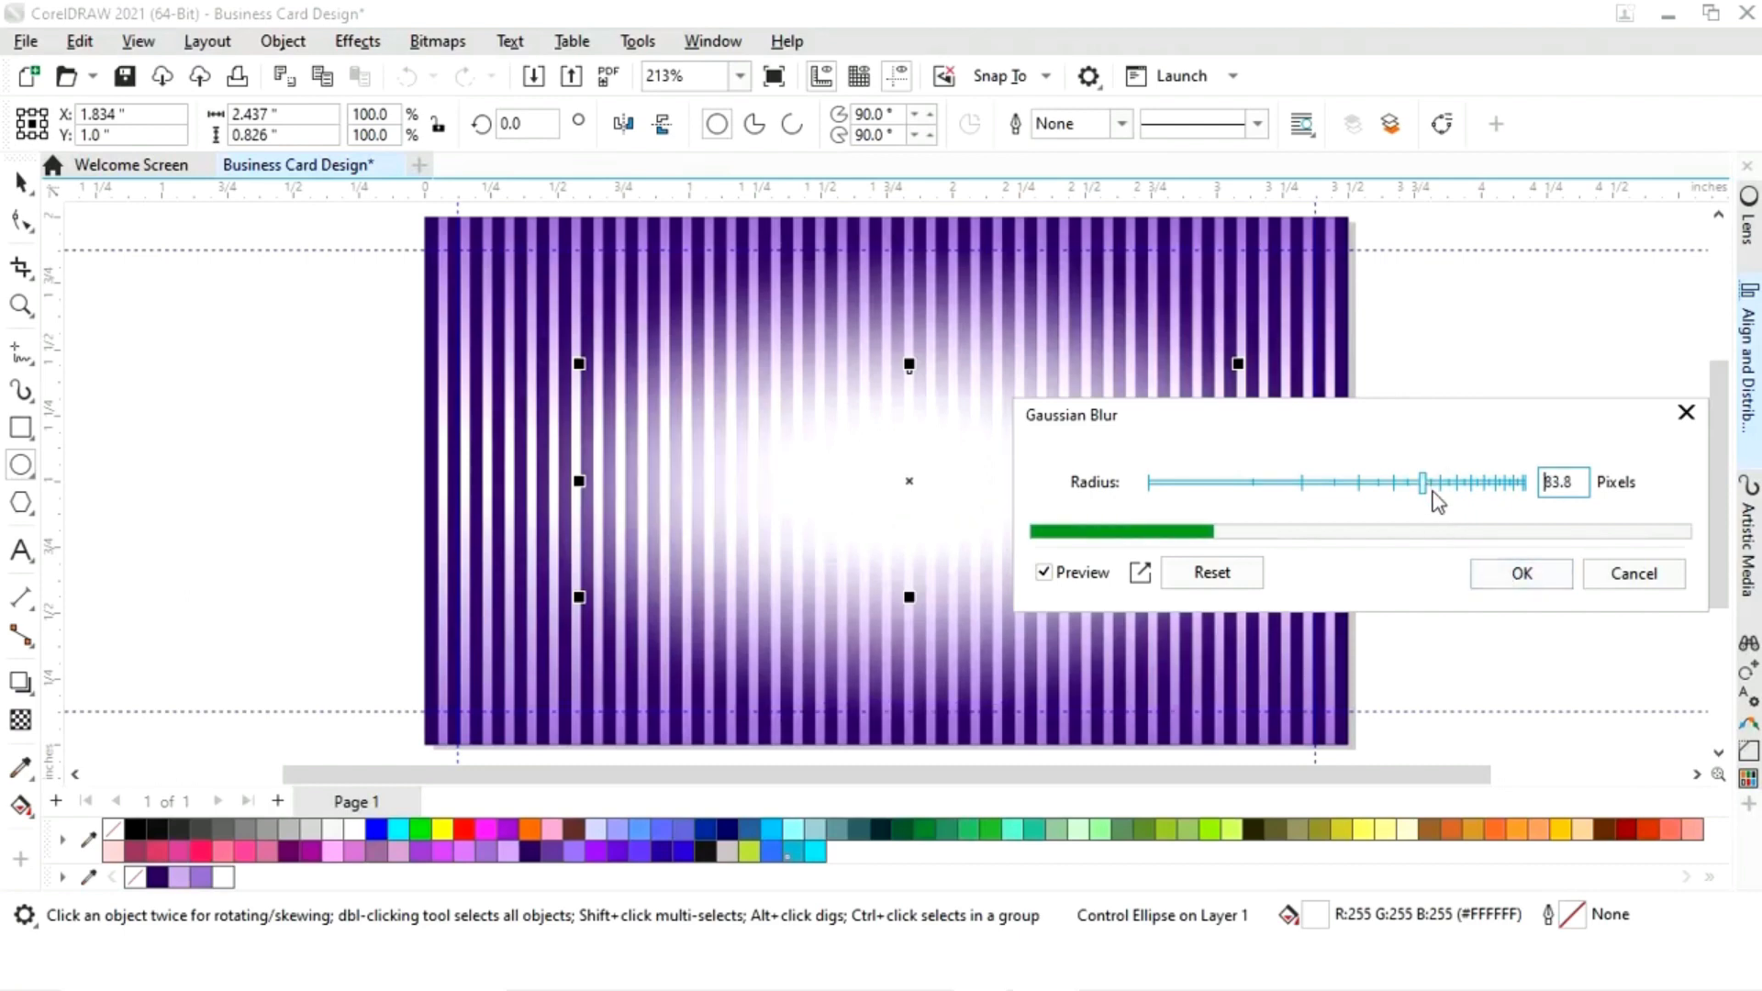
{"action": "left_click", "coordinate": [1519, 576]}
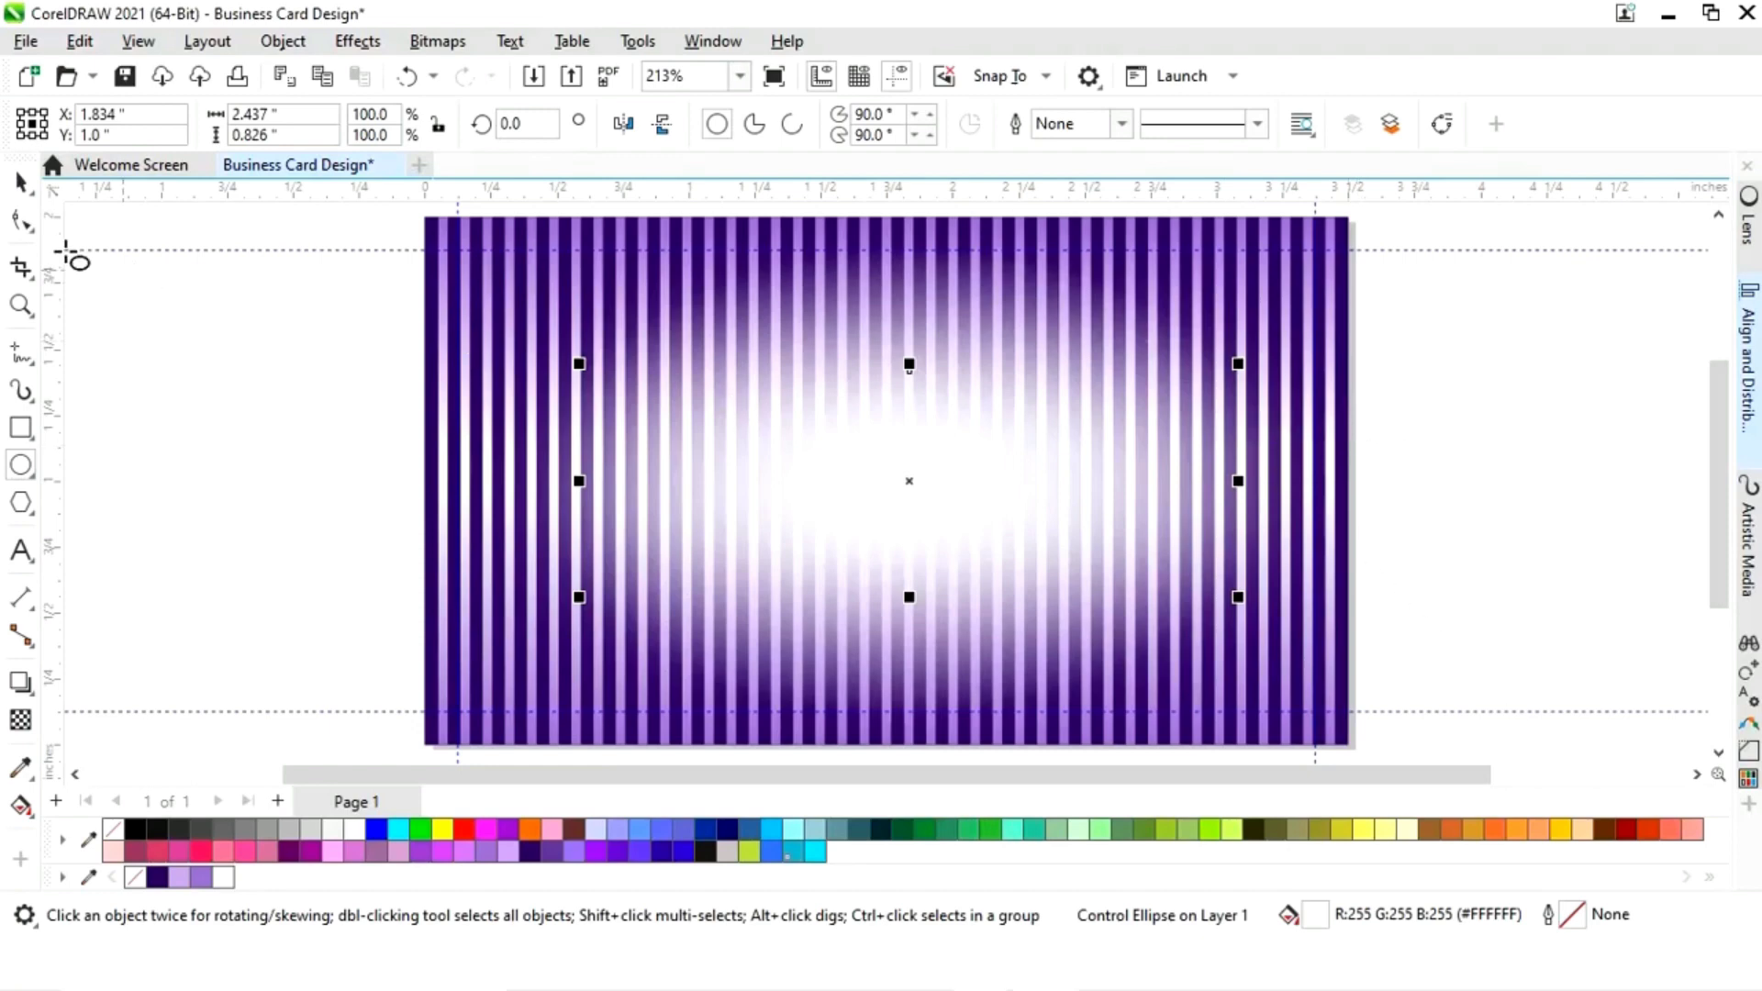
{"action": "left_click", "coordinate": [1361, 454]}
{"action": "key", "text": "shift+F4"}
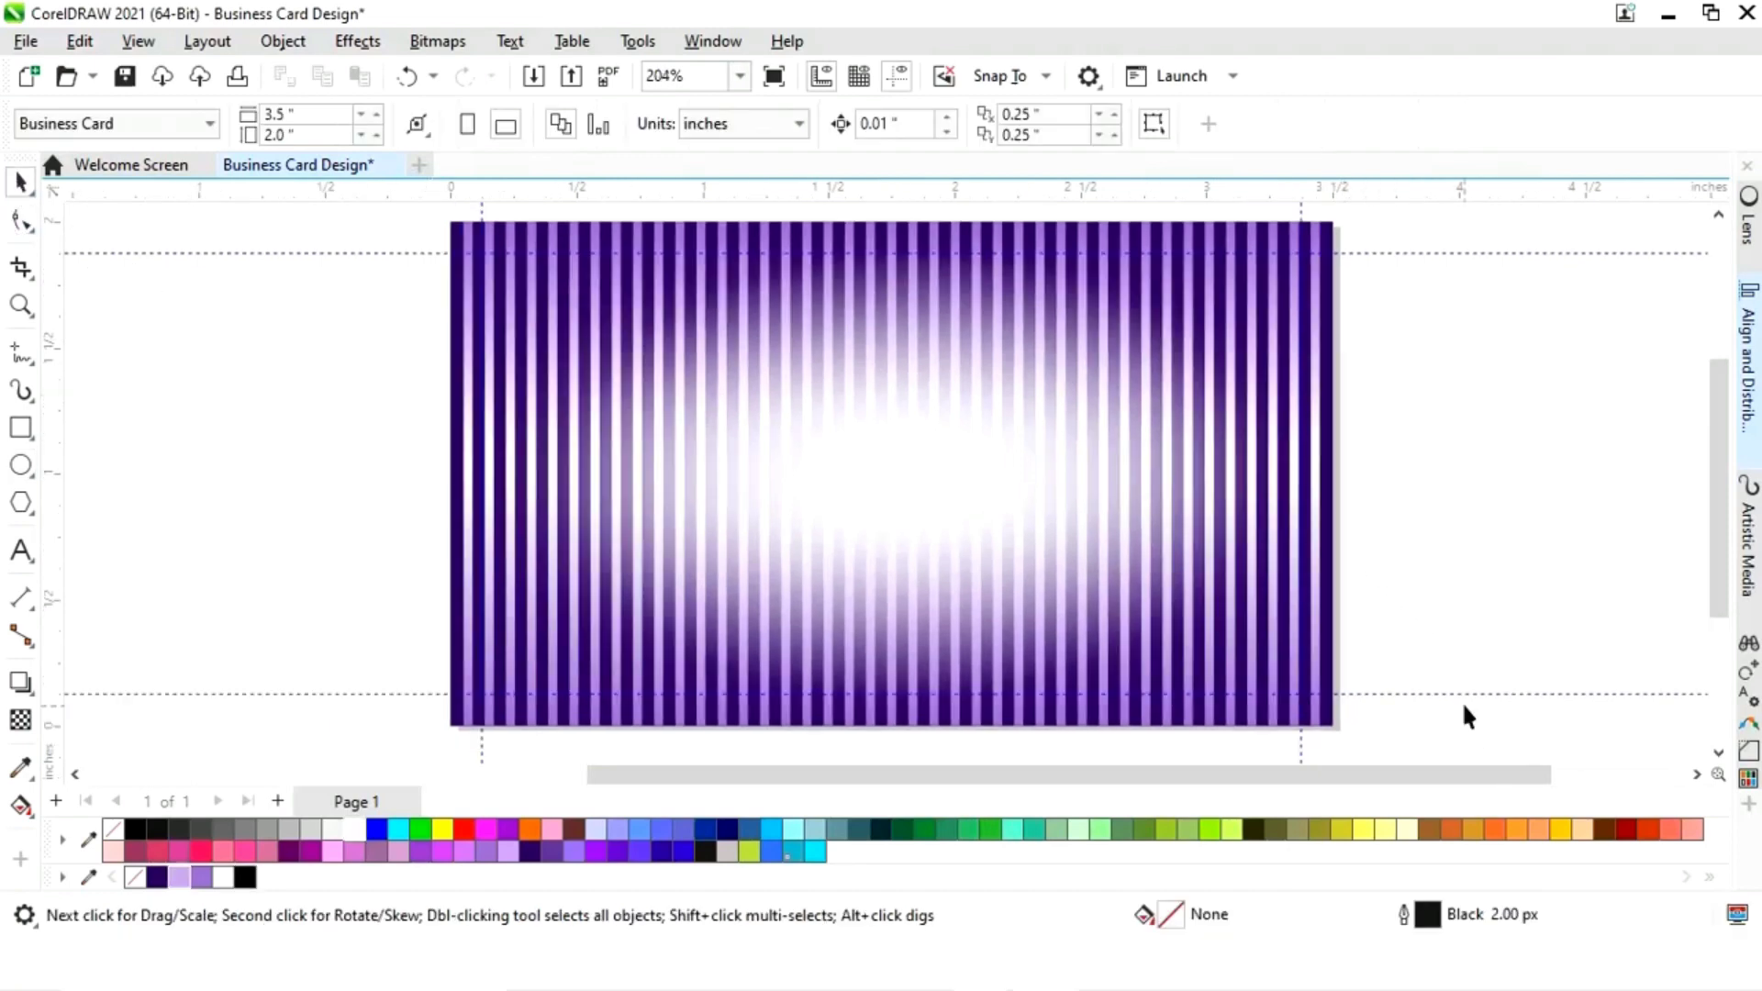
- Move the logo, COMPANY NAME and tagline from beside the page onto the card, centre them horizontally on it, and deselect
{"action": "left_click_drag", "start_coordinate": [1397, 781], "coordinate": [873, 807]}
{"action": "left_click_drag", "start_coordinate": [382, 587], "coordinate": [1011, 587]}
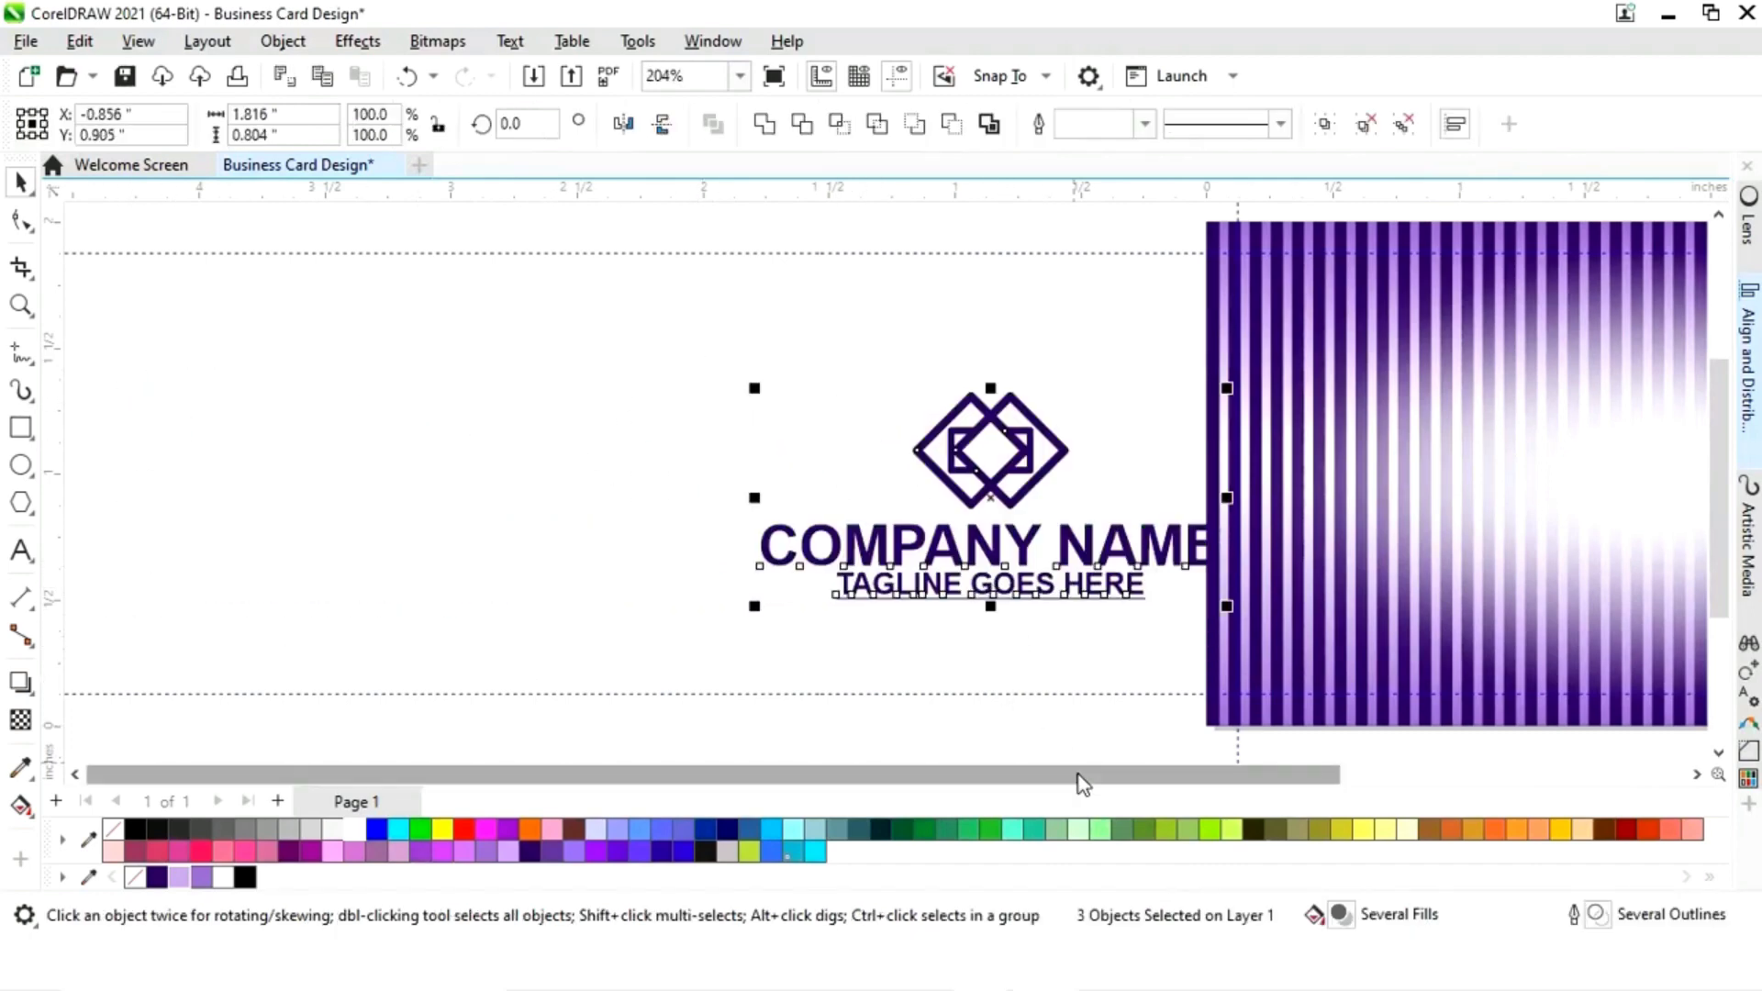
{"action": "left_click_drag", "start_coordinate": [1081, 783], "coordinate": [1238, 783]}
{"action": "left_click_drag", "start_coordinate": [261, 503], "coordinate": [936, 484]}
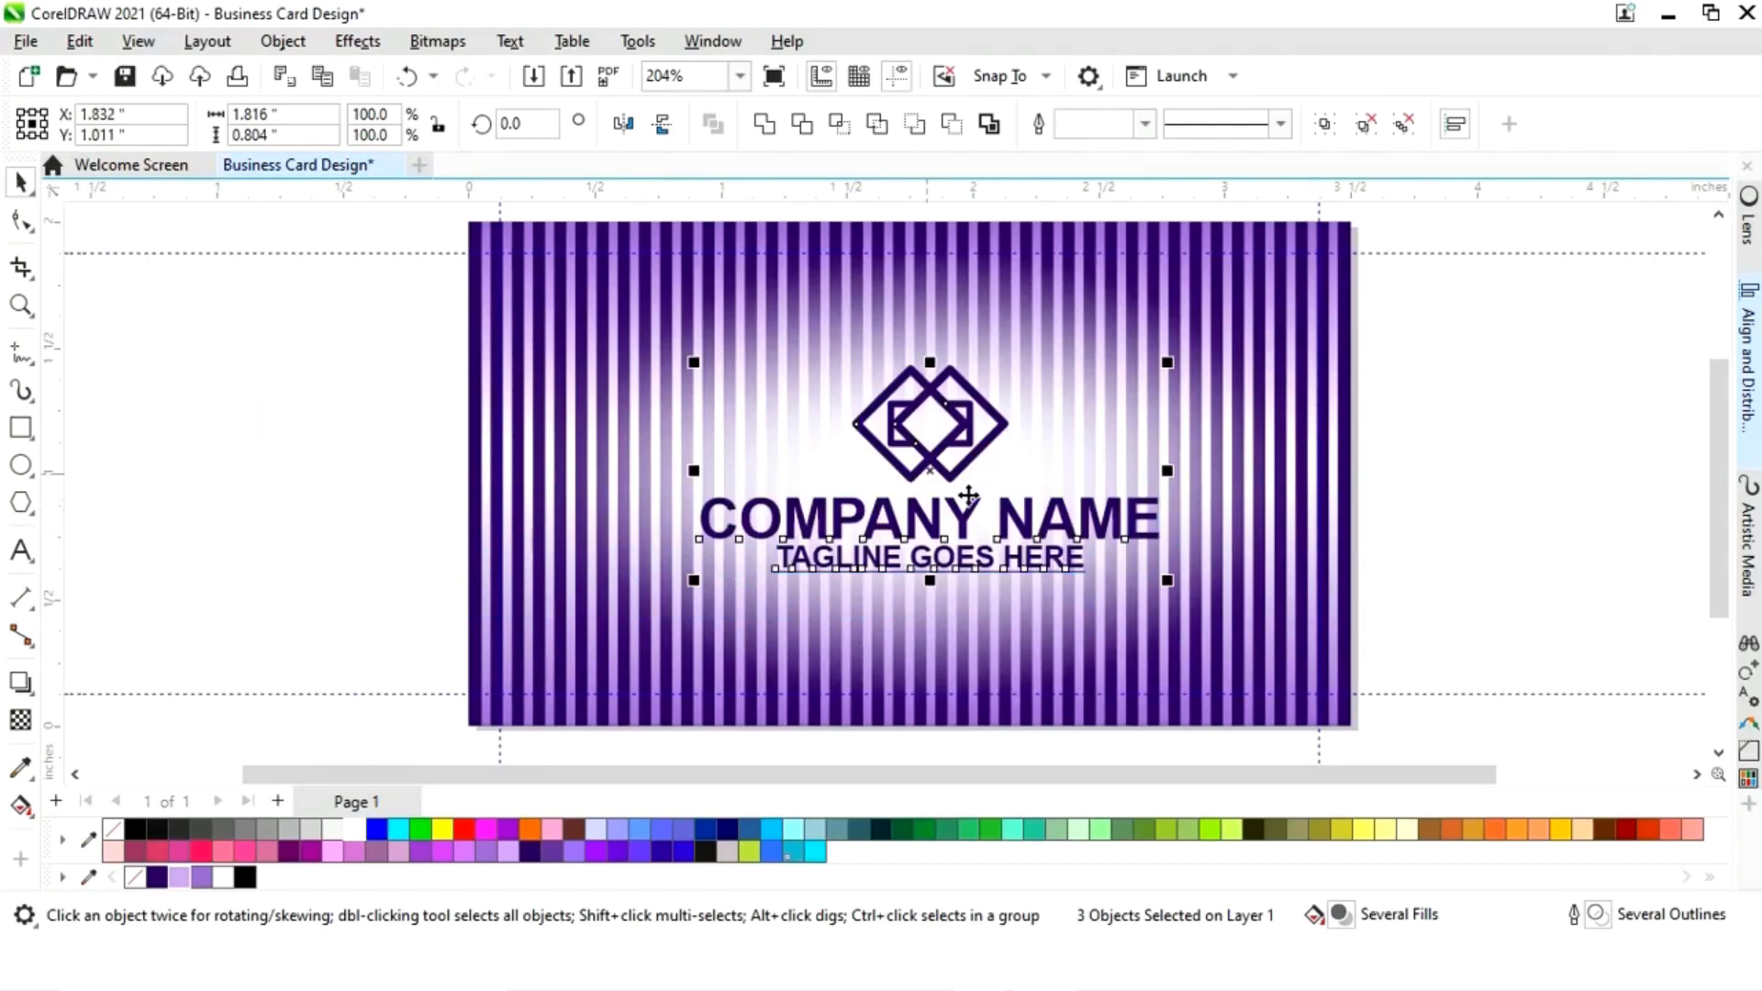
{"action": "left_click", "coordinate": [1351, 552], "text": "shift"}
{"action": "key", "text": "c"}
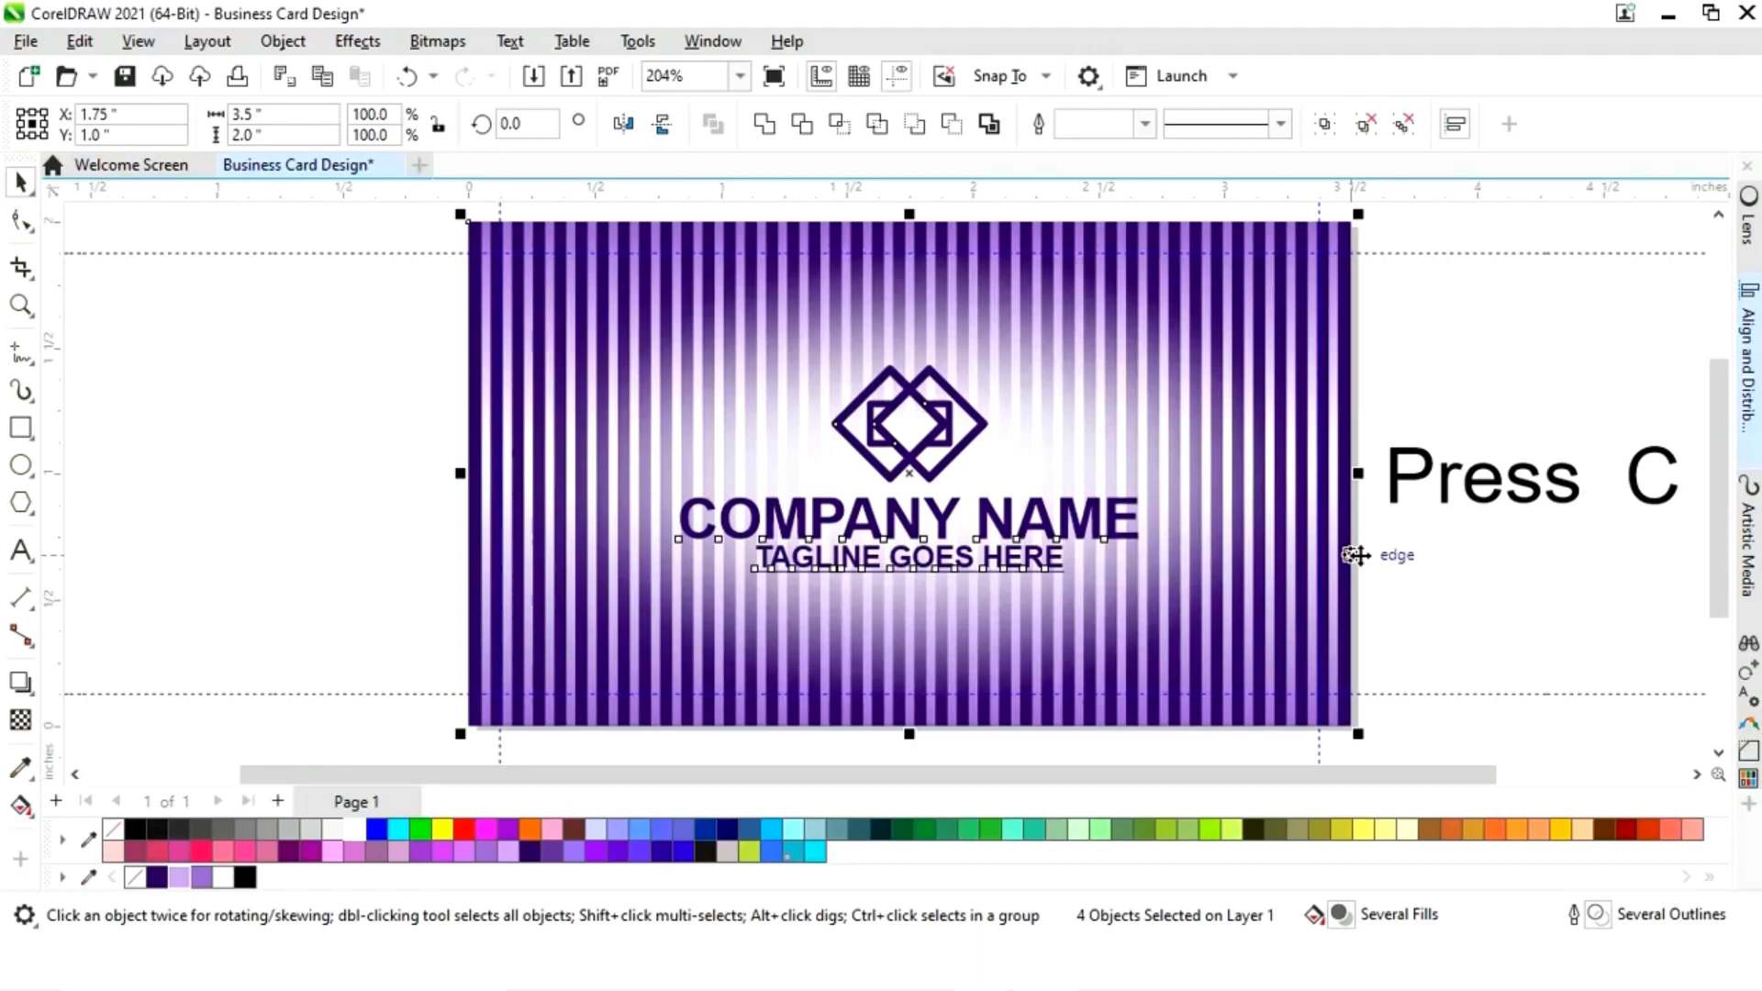
{"action": "left_click", "coordinate": [1485, 509]}
- Place a copy of the complete card design beside the original on its right, centred at about X 5.5 inches
{"action": "scroll", "coordinate": [1479, 493], "scroll_direction": "down", "scroll_amount": 2}
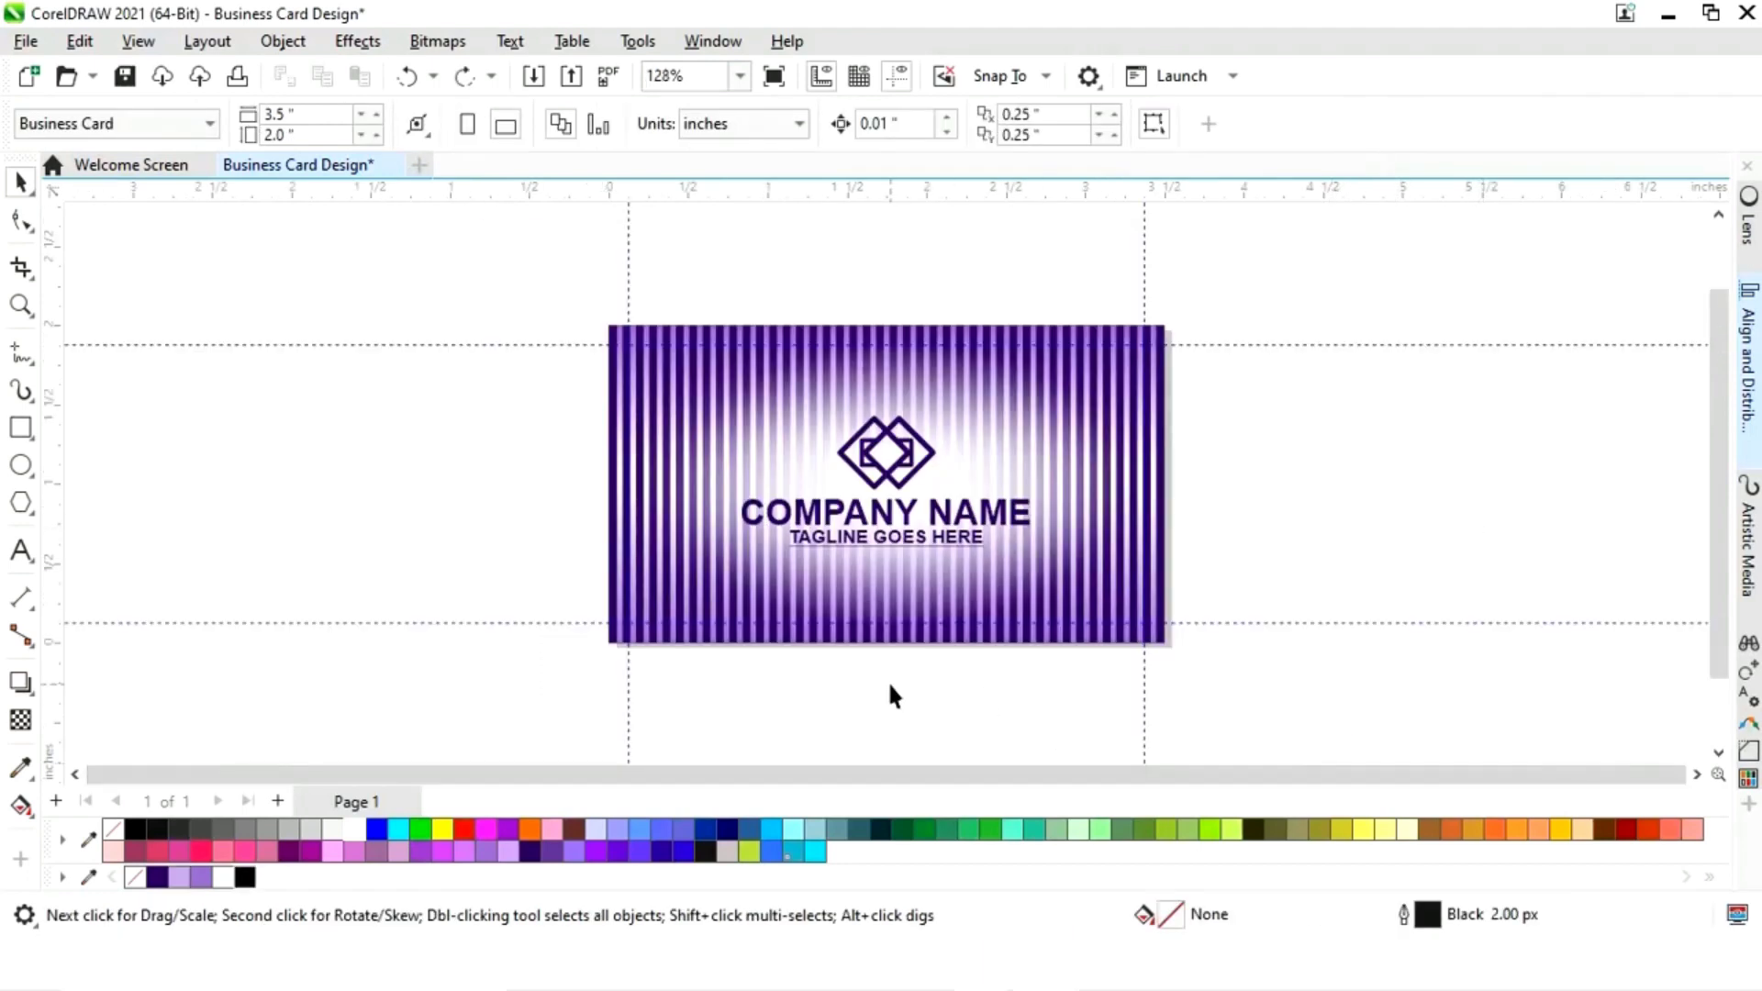
{"action": "left_click_drag", "start_coordinate": [539, 300], "coordinate": [1176, 700]}
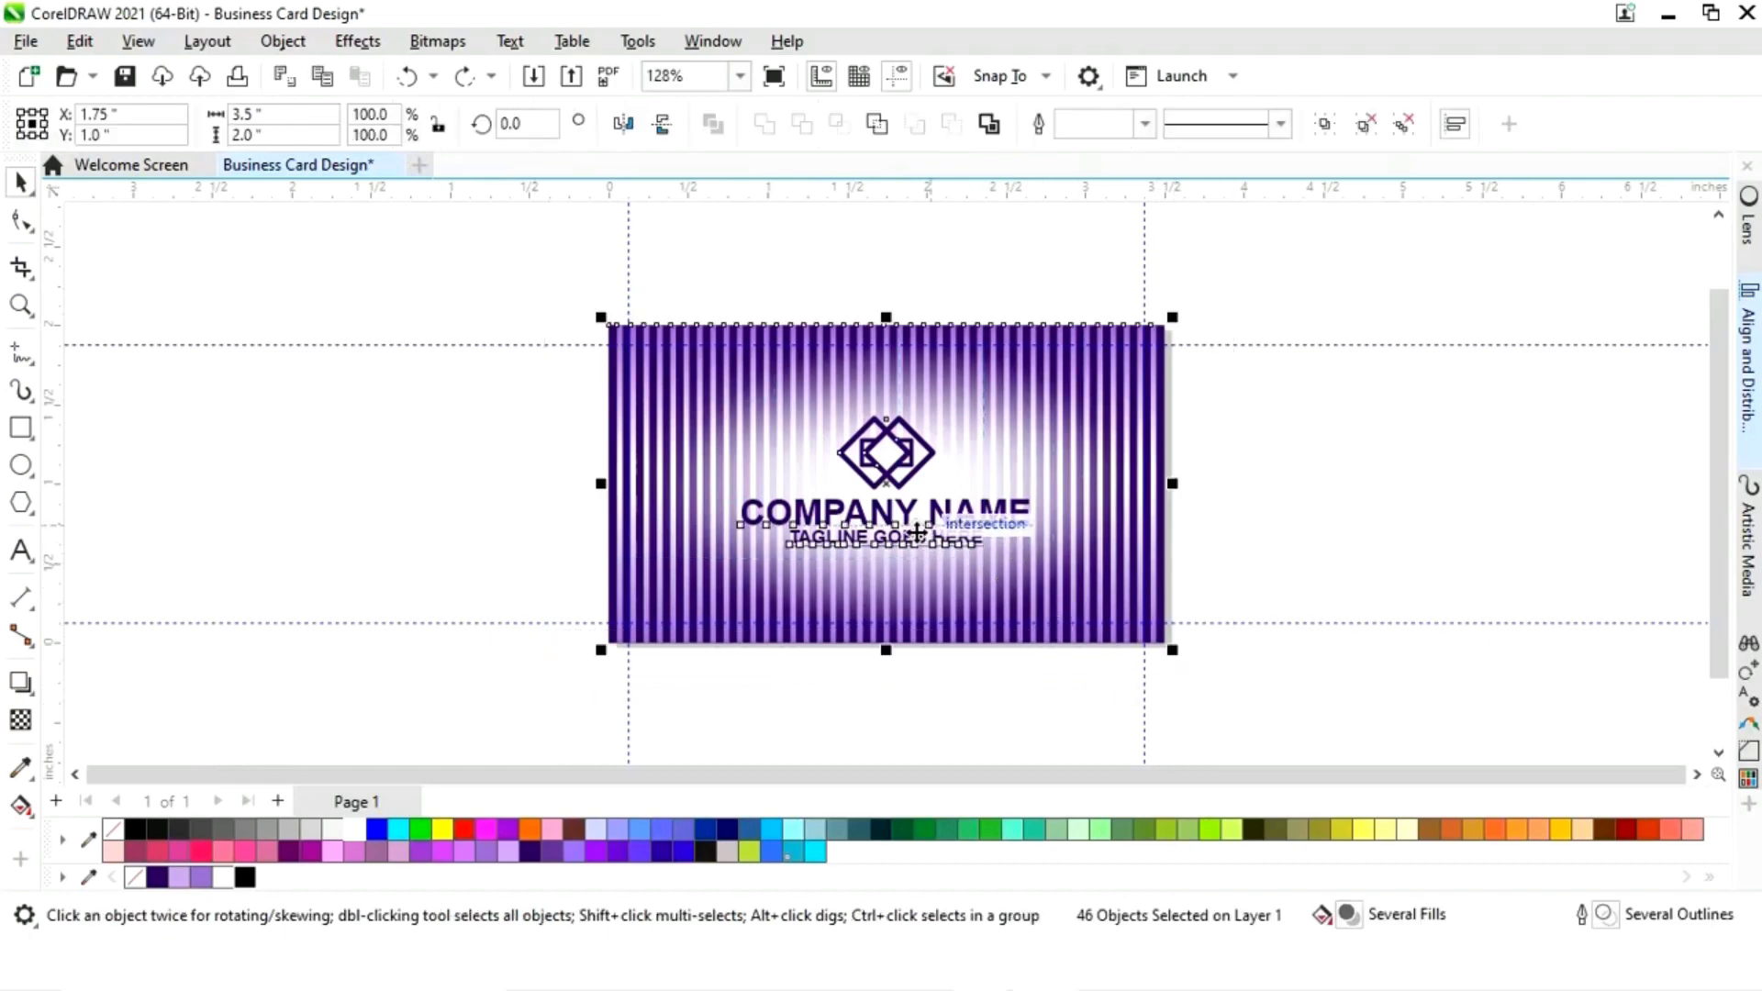
{"action": "left_click_drag", "start_coordinate": [888, 487], "coordinate": [1488, 500]}
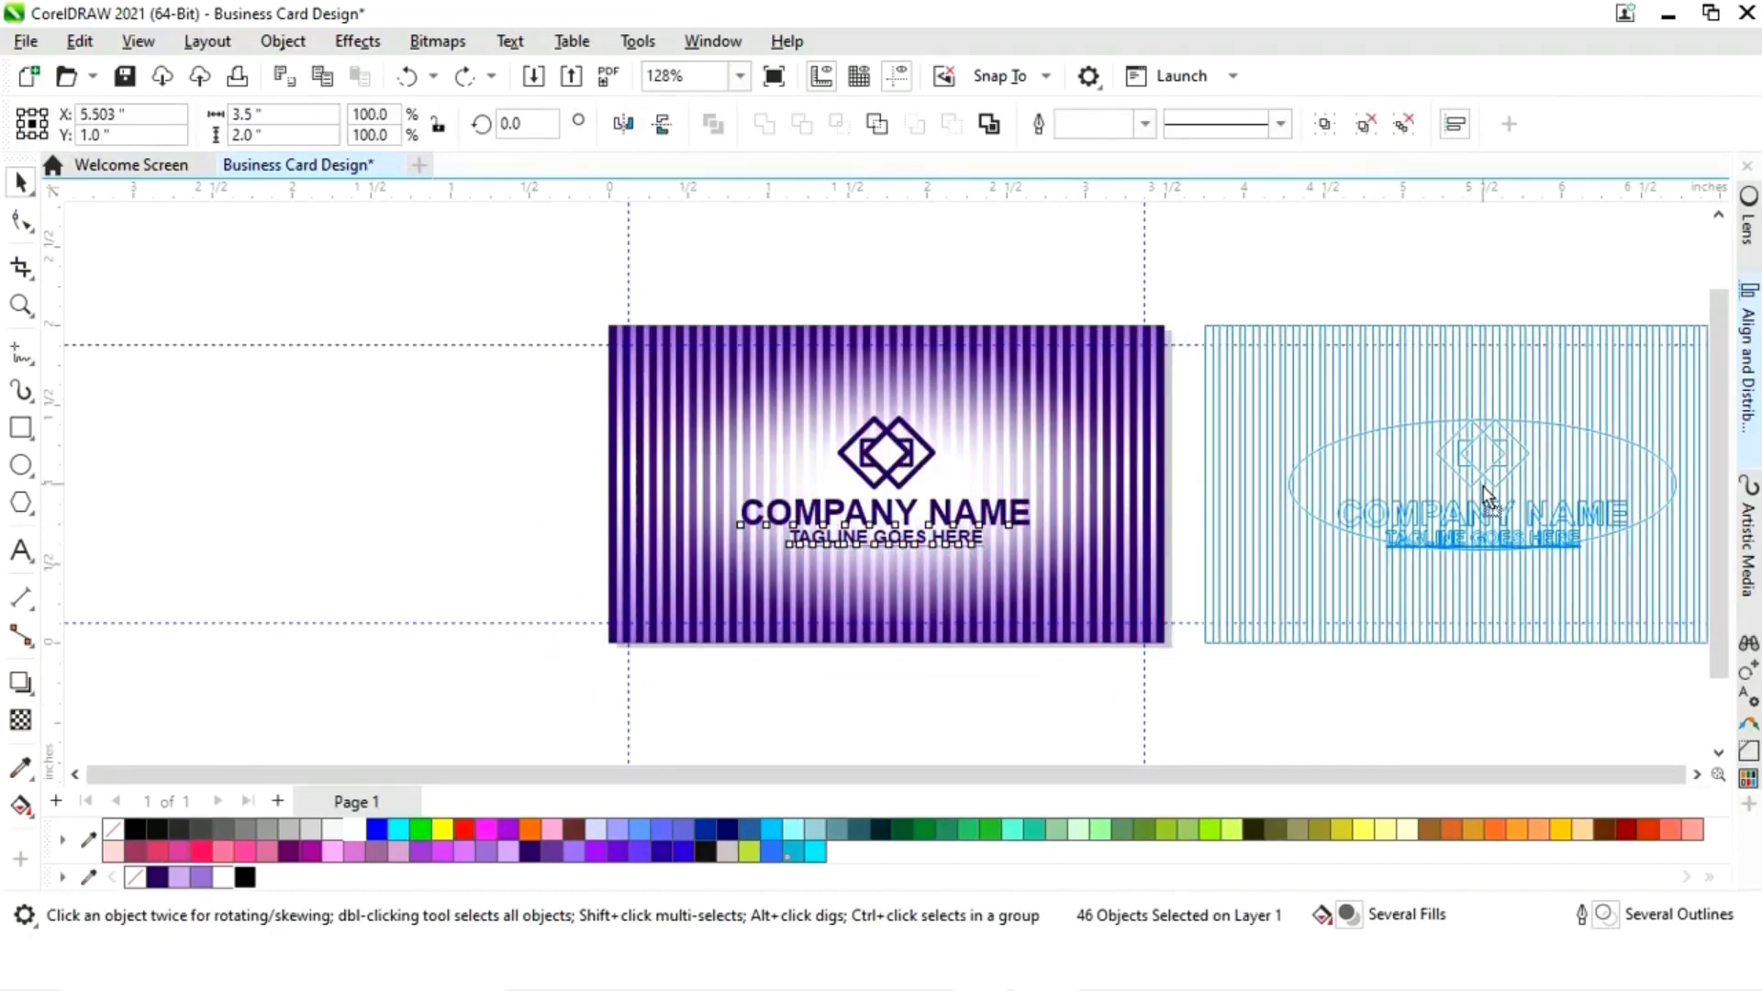
{"action": "left_click", "coordinate": [1231, 707]}
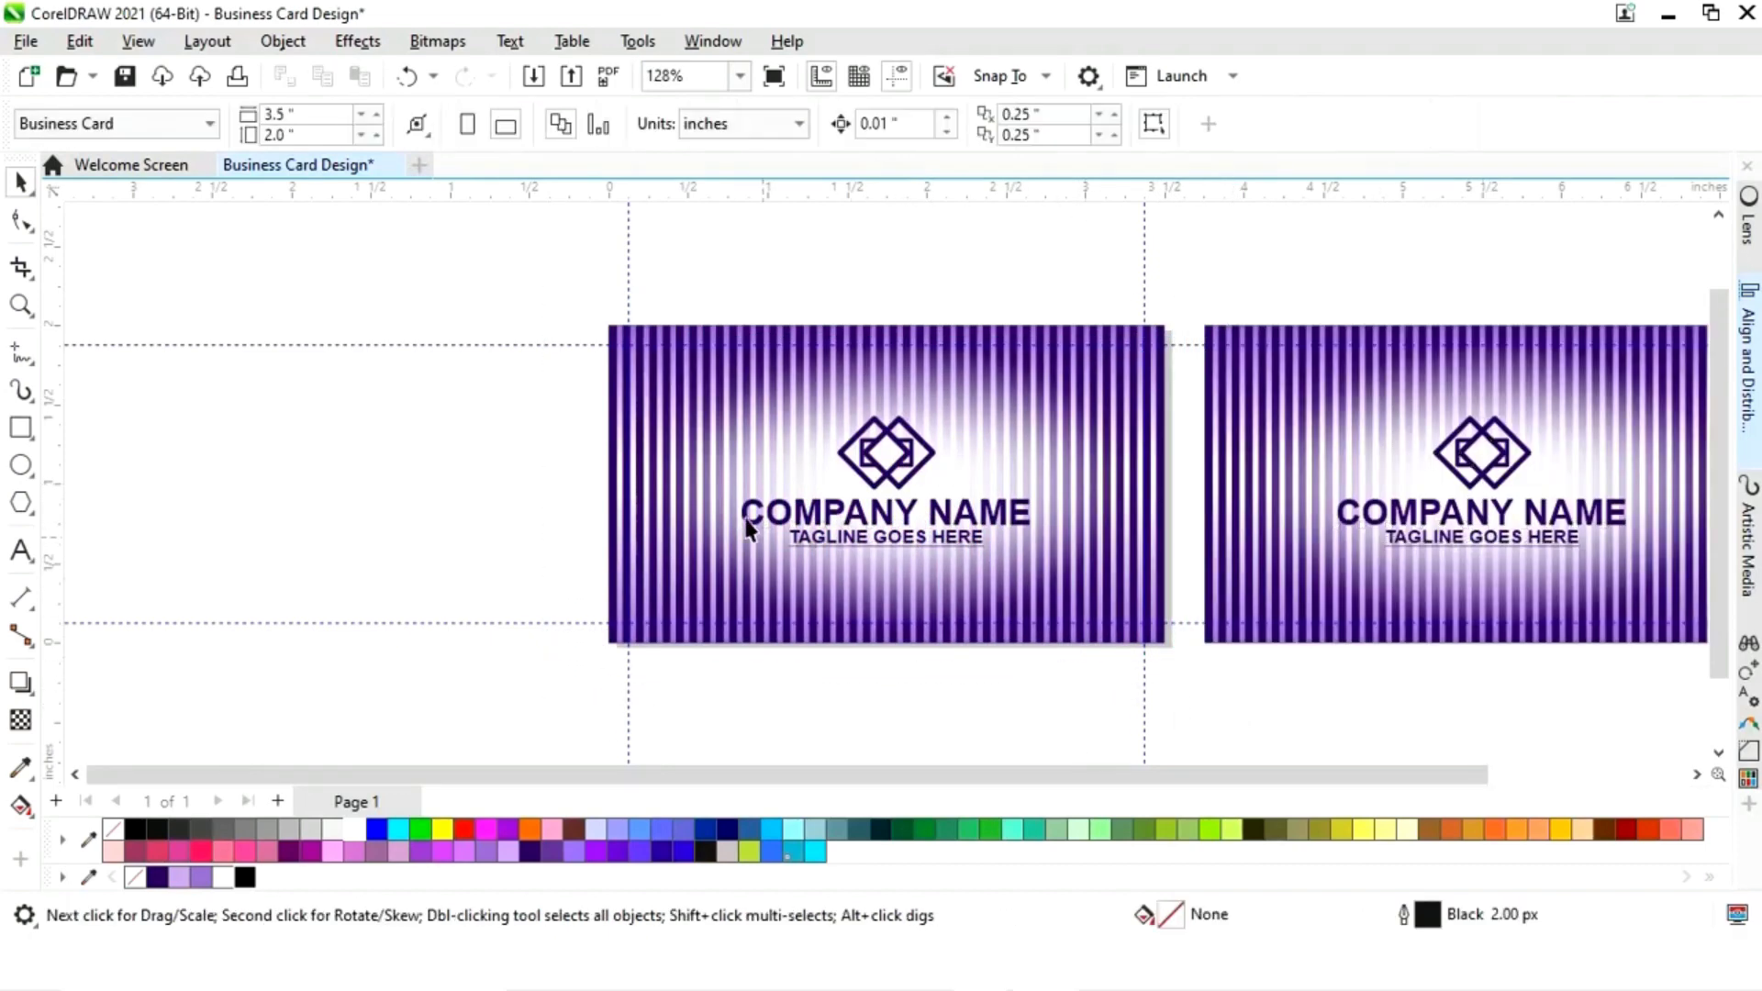
- Delete the logo, texts, blurred ellipse and all gradient strips from the original card, leaving only its gradient background rectangle
{"action": "left_click_drag", "start_coordinate": [580, 351], "coordinate": [1181, 594]}
{"action": "key", "text": "Delete"}
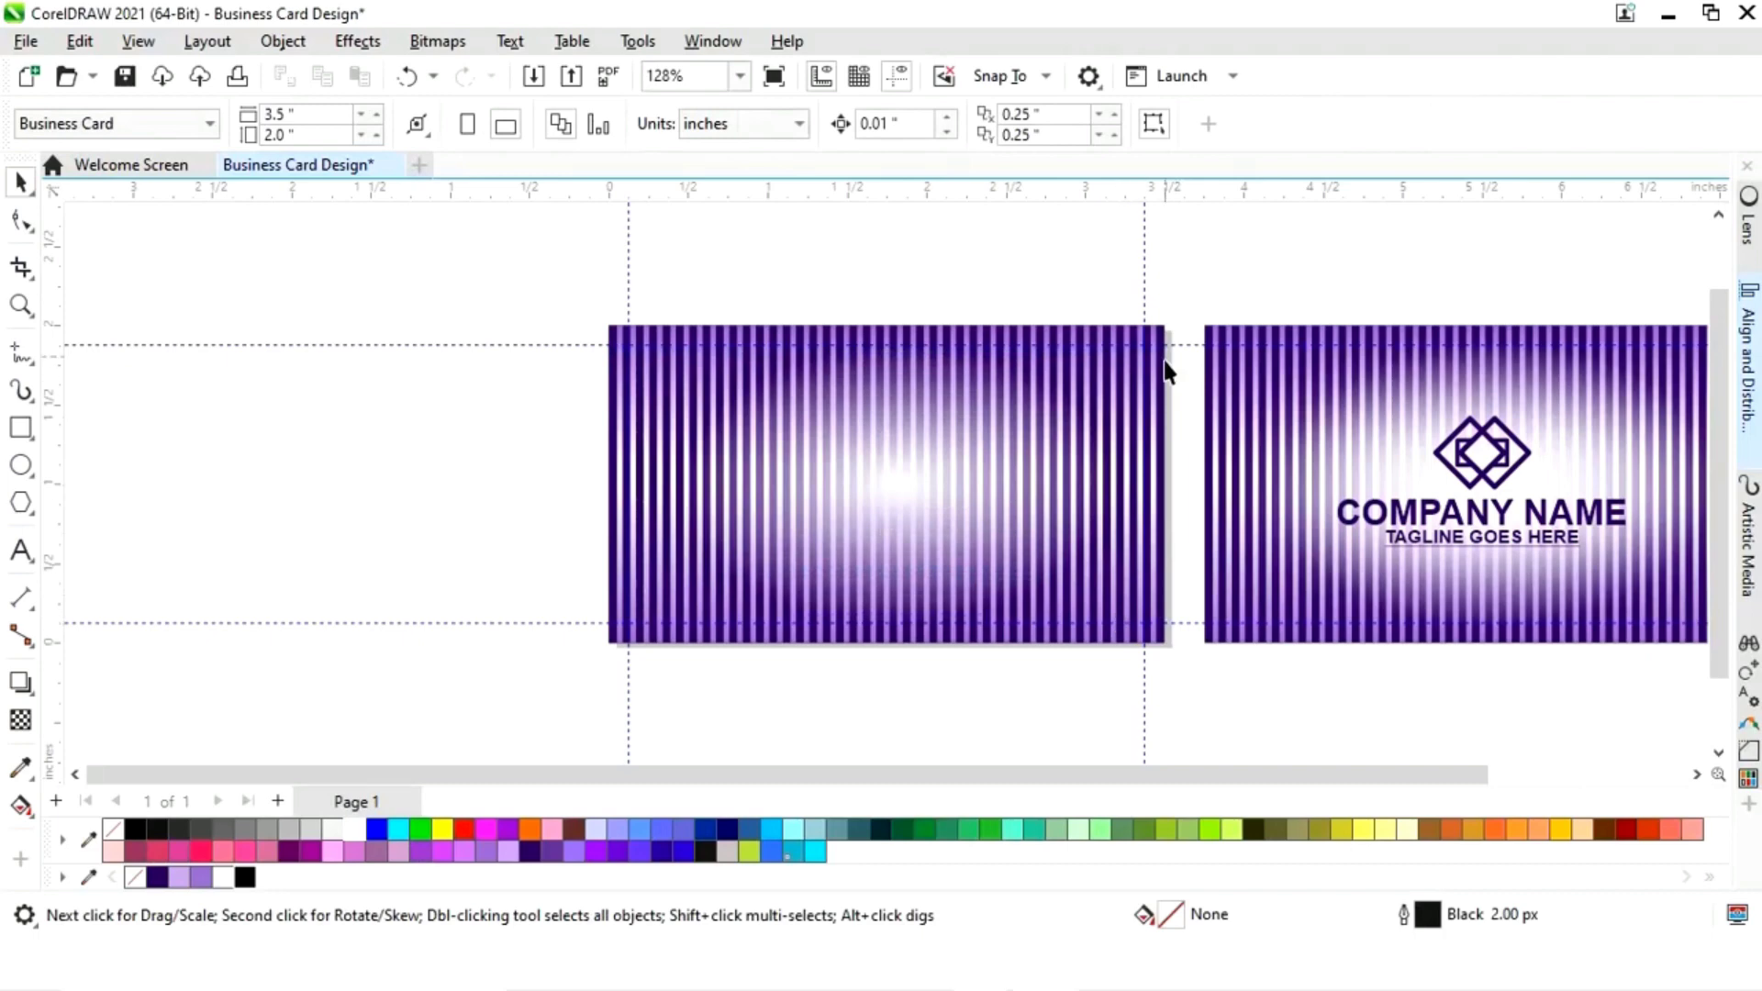
{"action": "left_click_drag", "start_coordinate": [1158, 302], "coordinate": [850, 729]}
{"action": "left_click_drag", "start_coordinate": [594, 722], "coordinate": [649, 713]}
{"action": "key", "text": "Delete"}
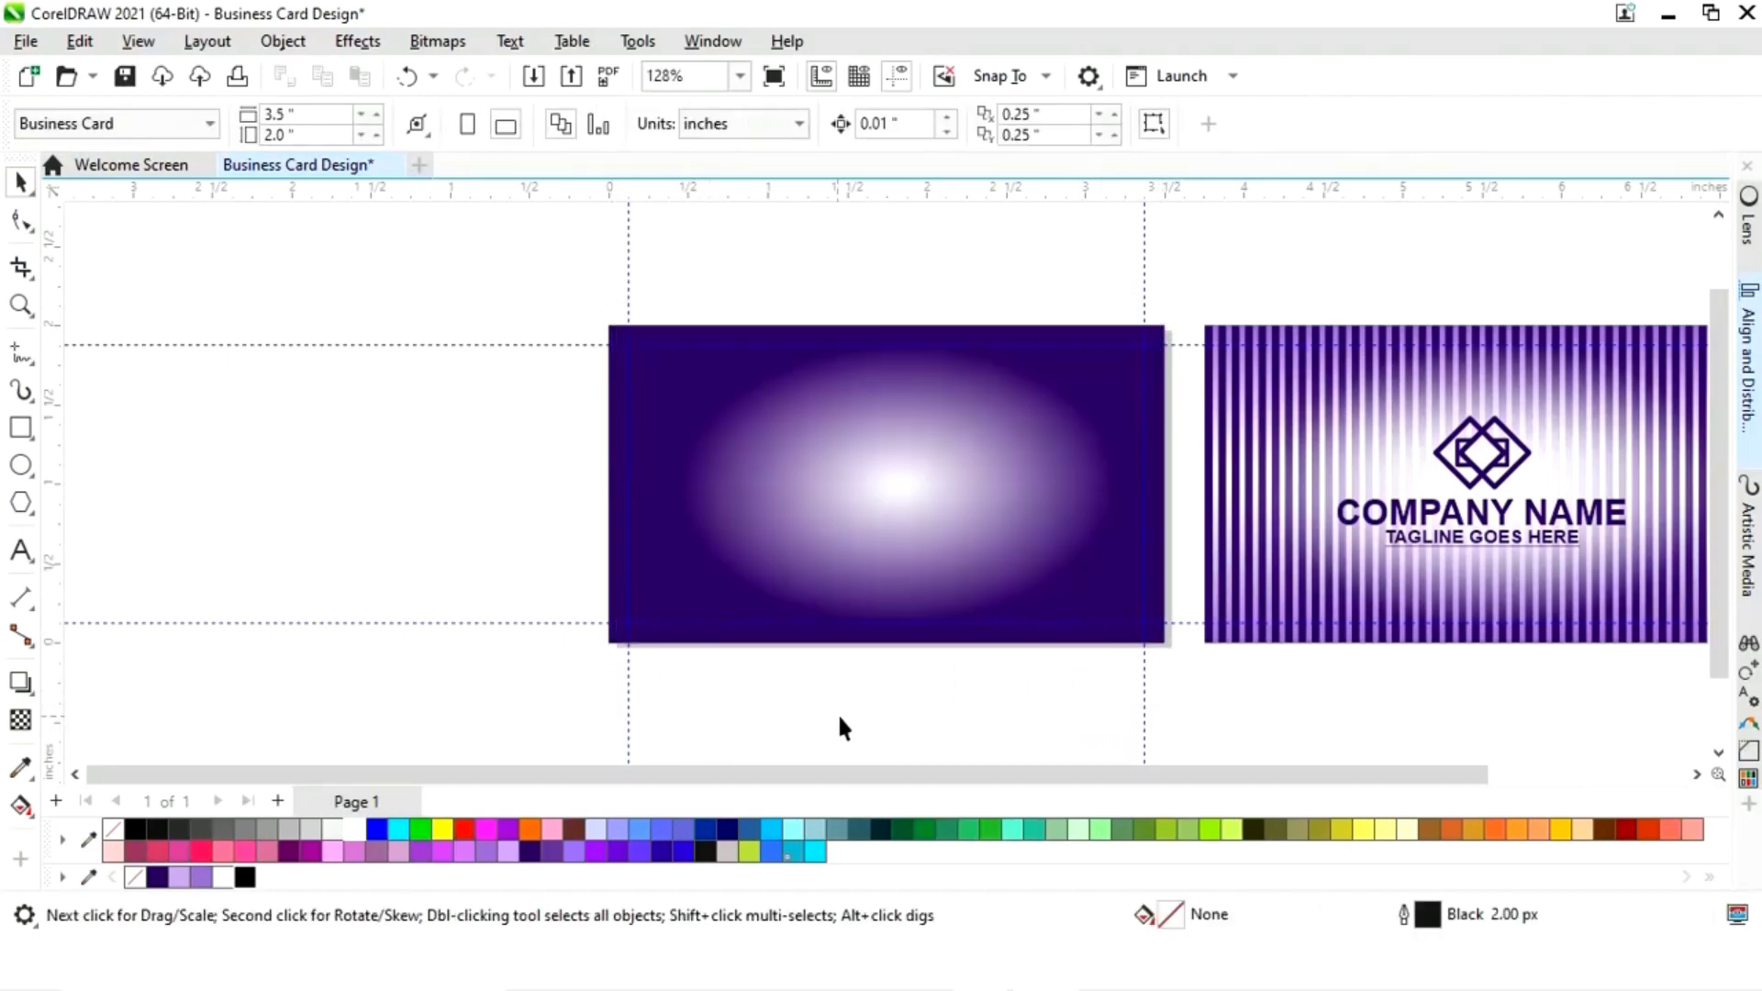
- Select the original card's background rectangle and open its fountain fill for interactive editing
{"action": "left_click", "coordinate": [1038, 519]}
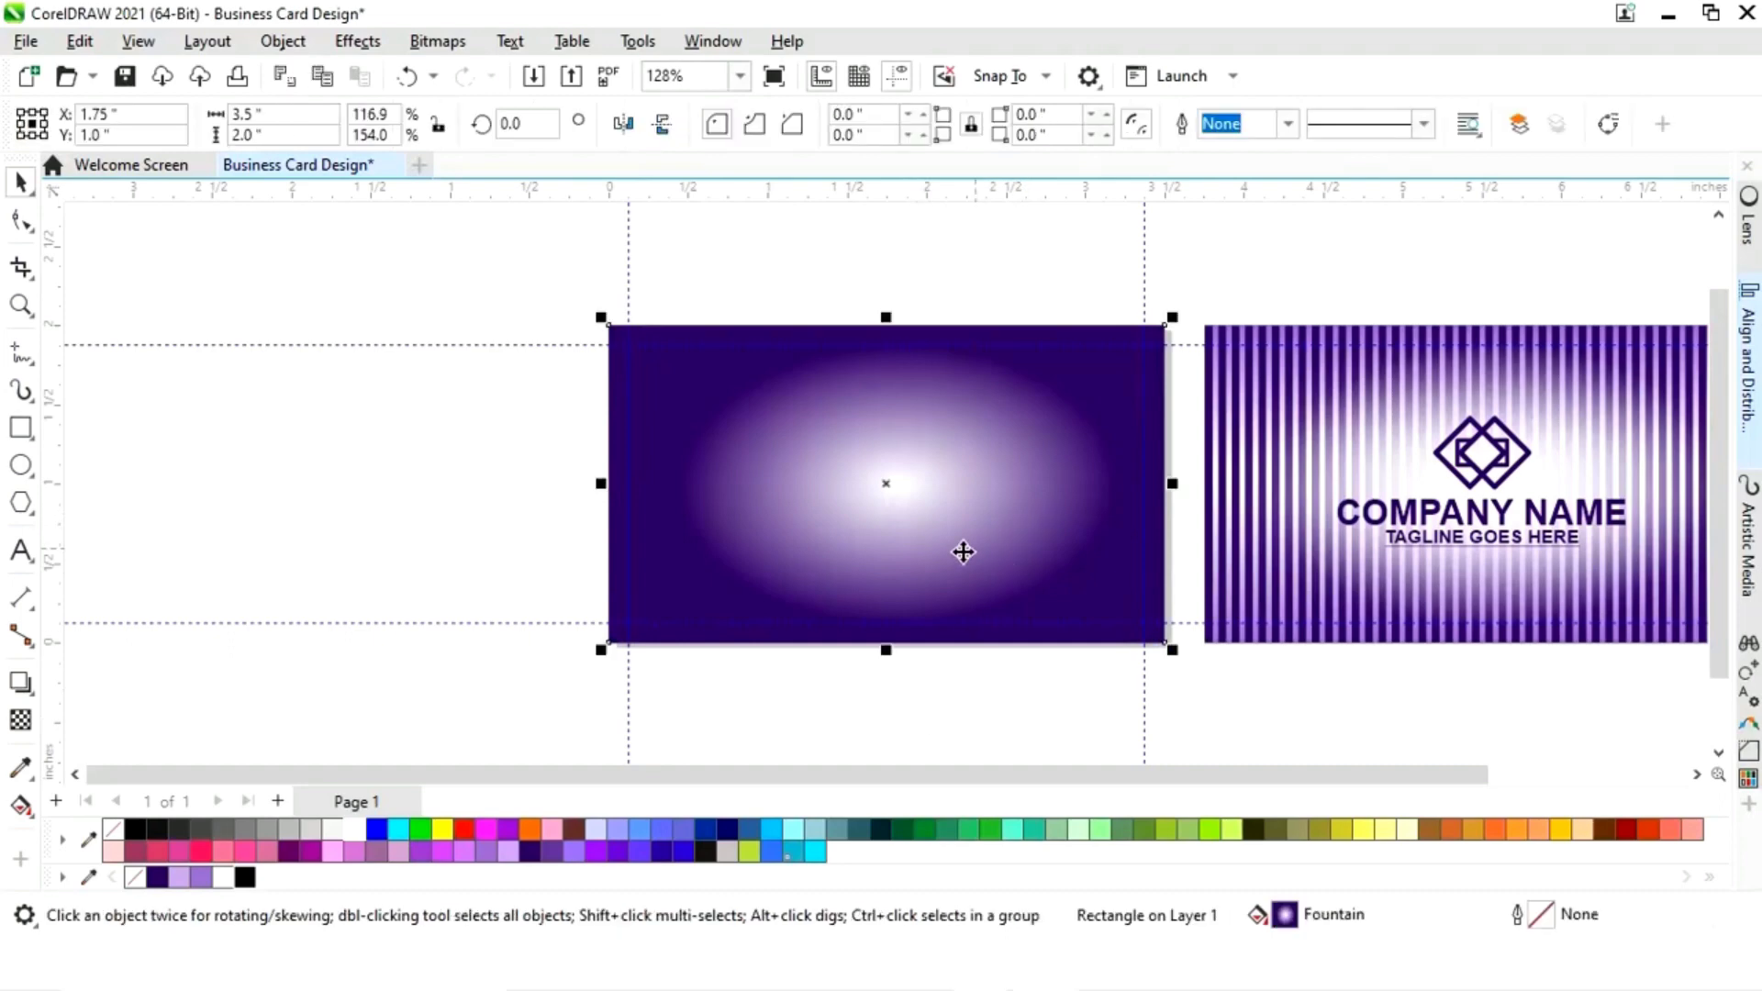
{"action": "key", "text": "z"}
{"action": "left_click_drag", "start_coordinate": [540, 259], "coordinate": [1230, 712]}
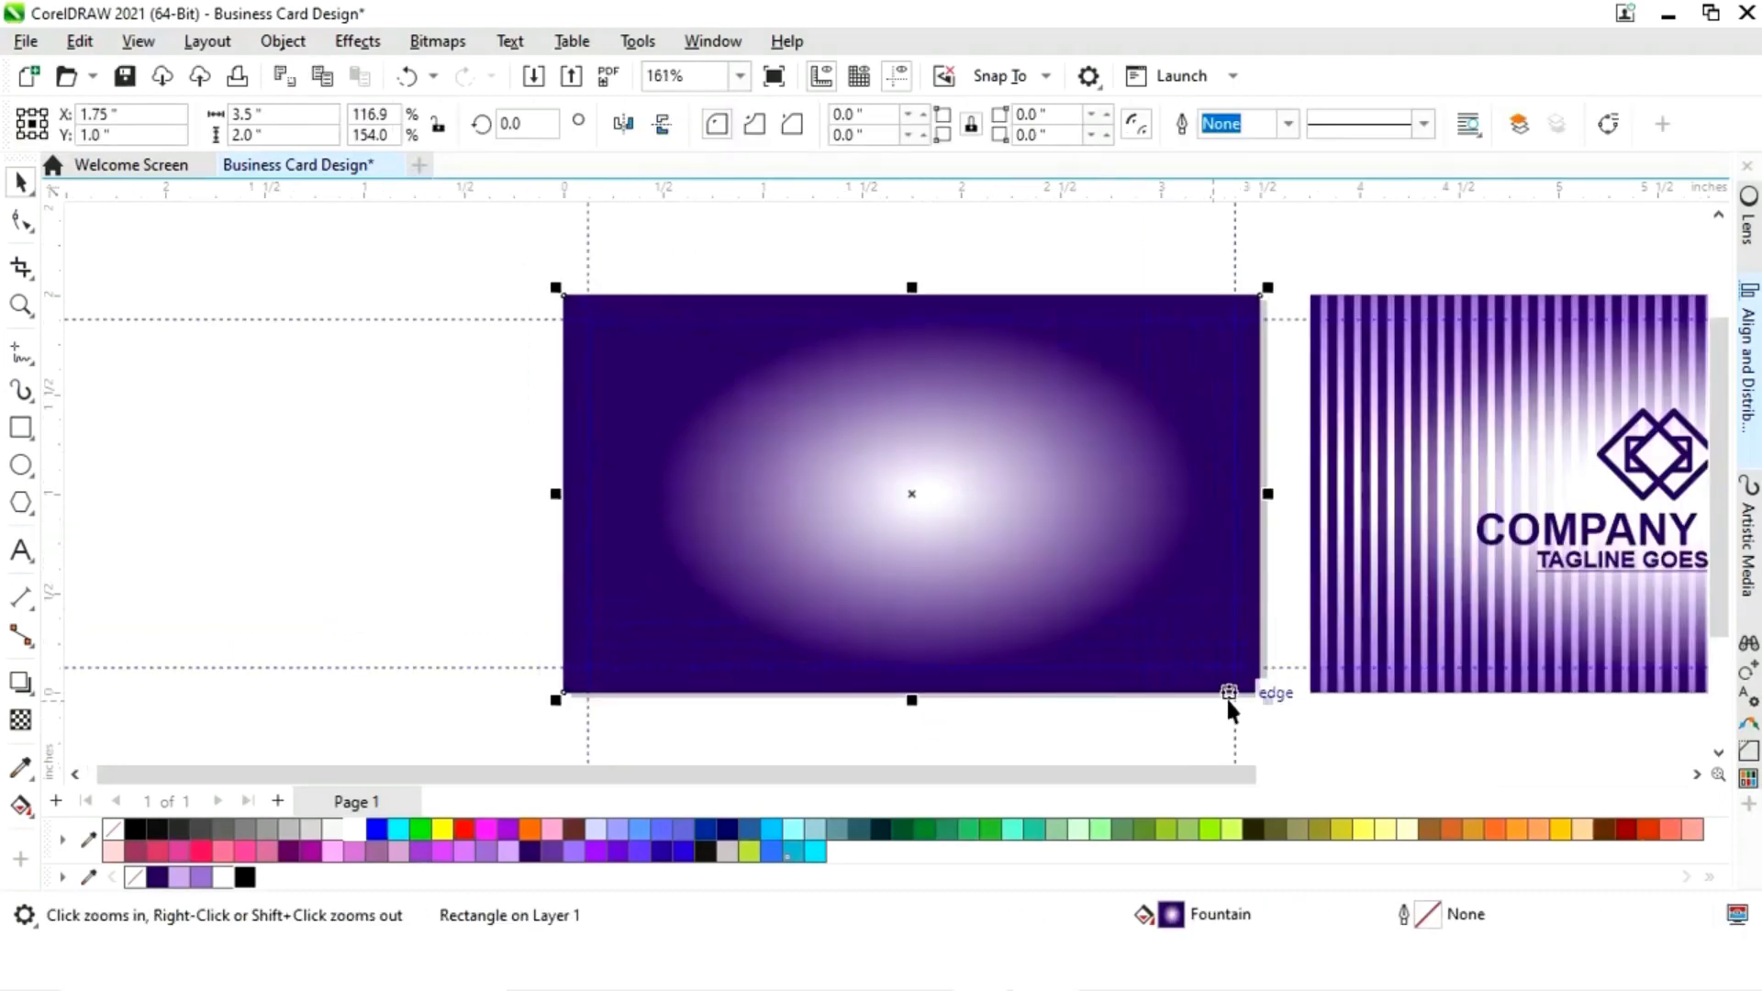
{"action": "left_click", "coordinate": [20, 806]}
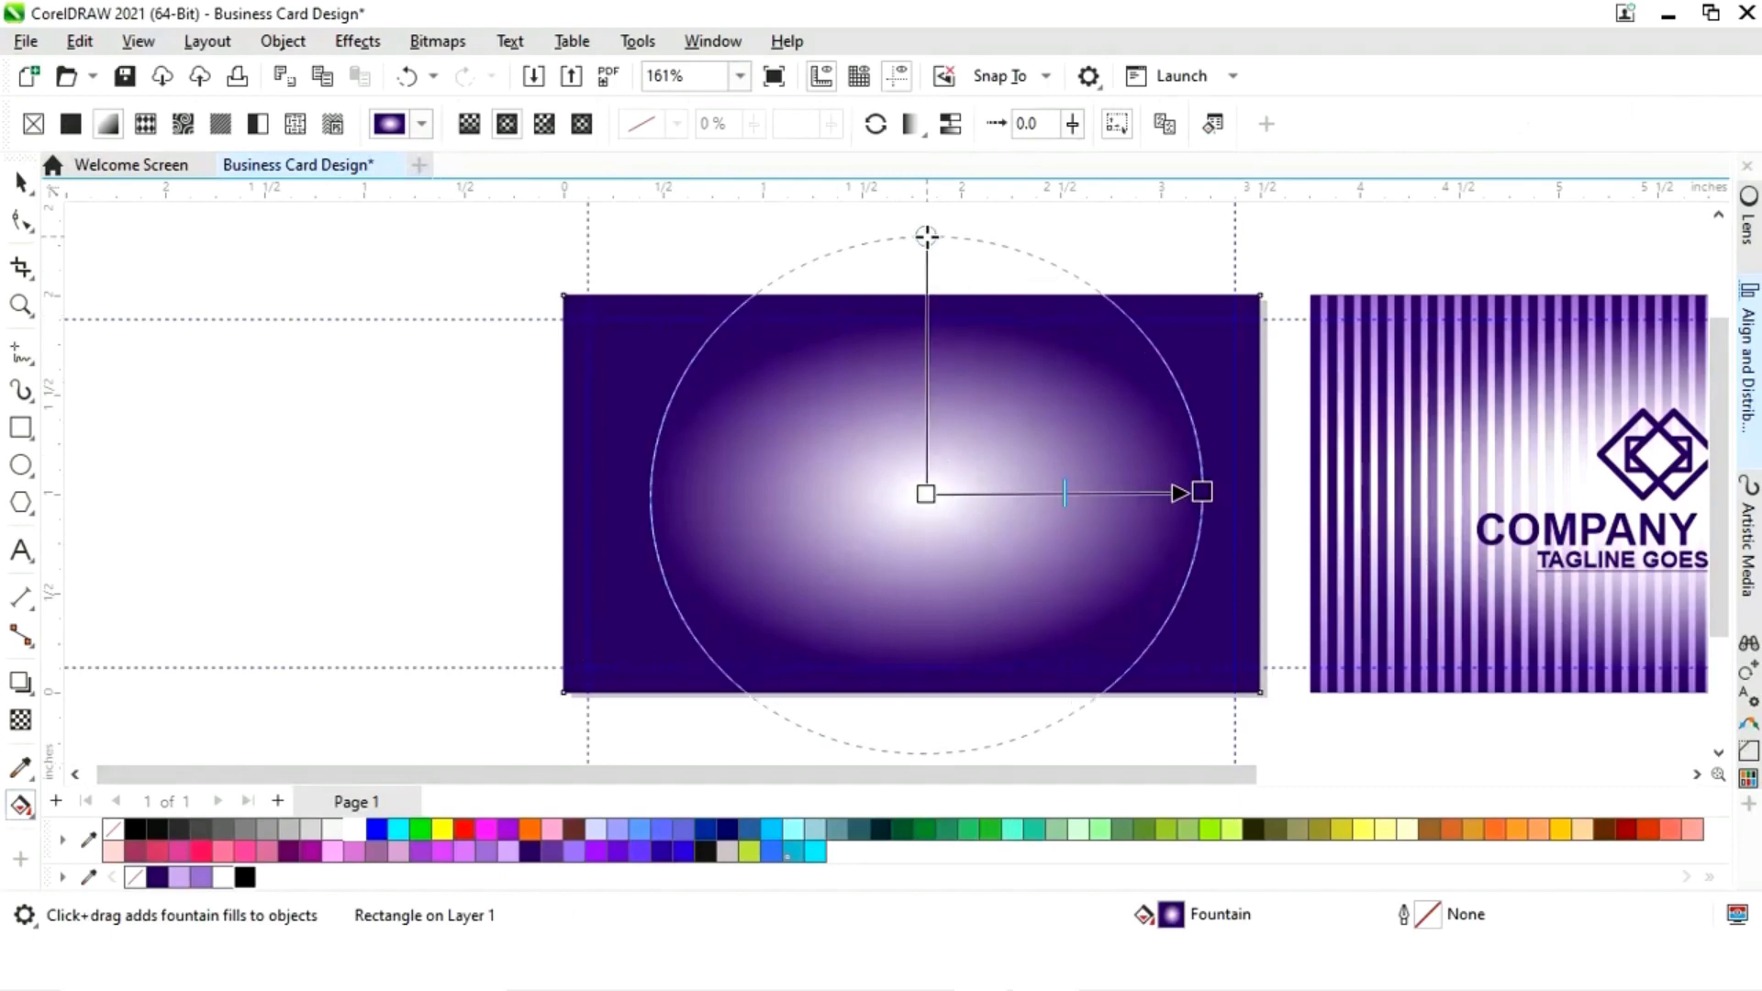
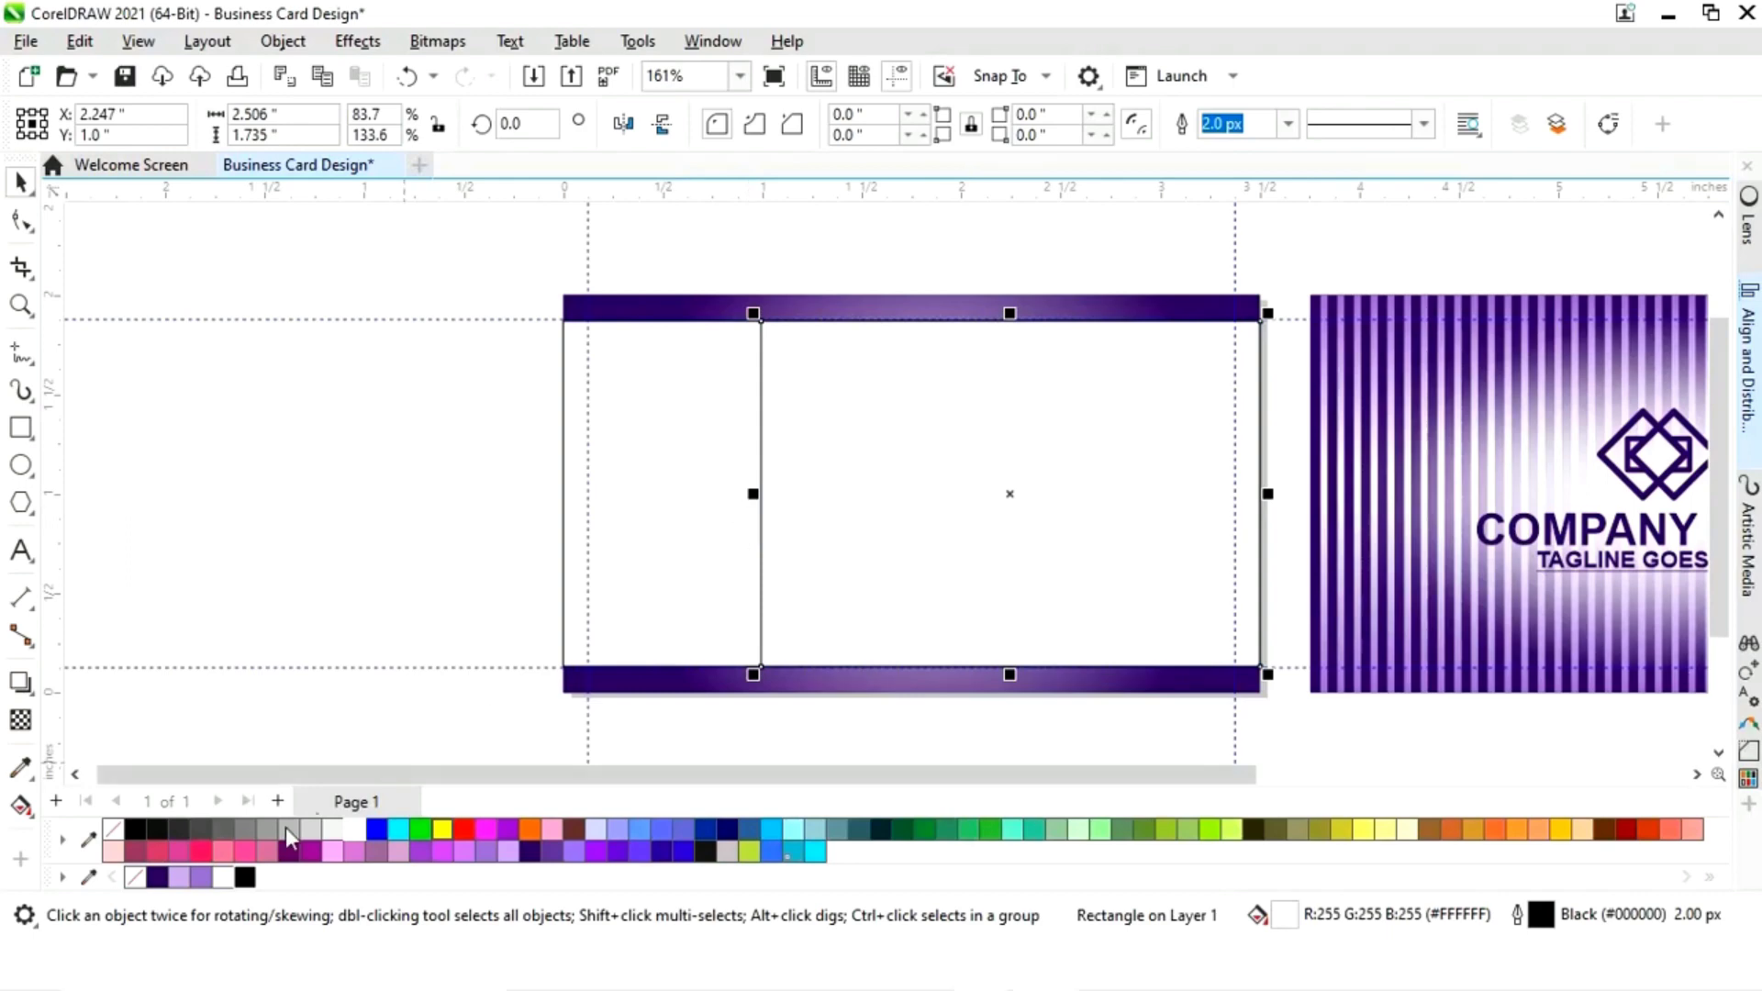
- Fill the wide right panel and a 0.929-inch-wide copy of the white band at the card's left edge with dark purple R51 G0 B102
{"action": "left_click", "coordinate": [158, 878]}
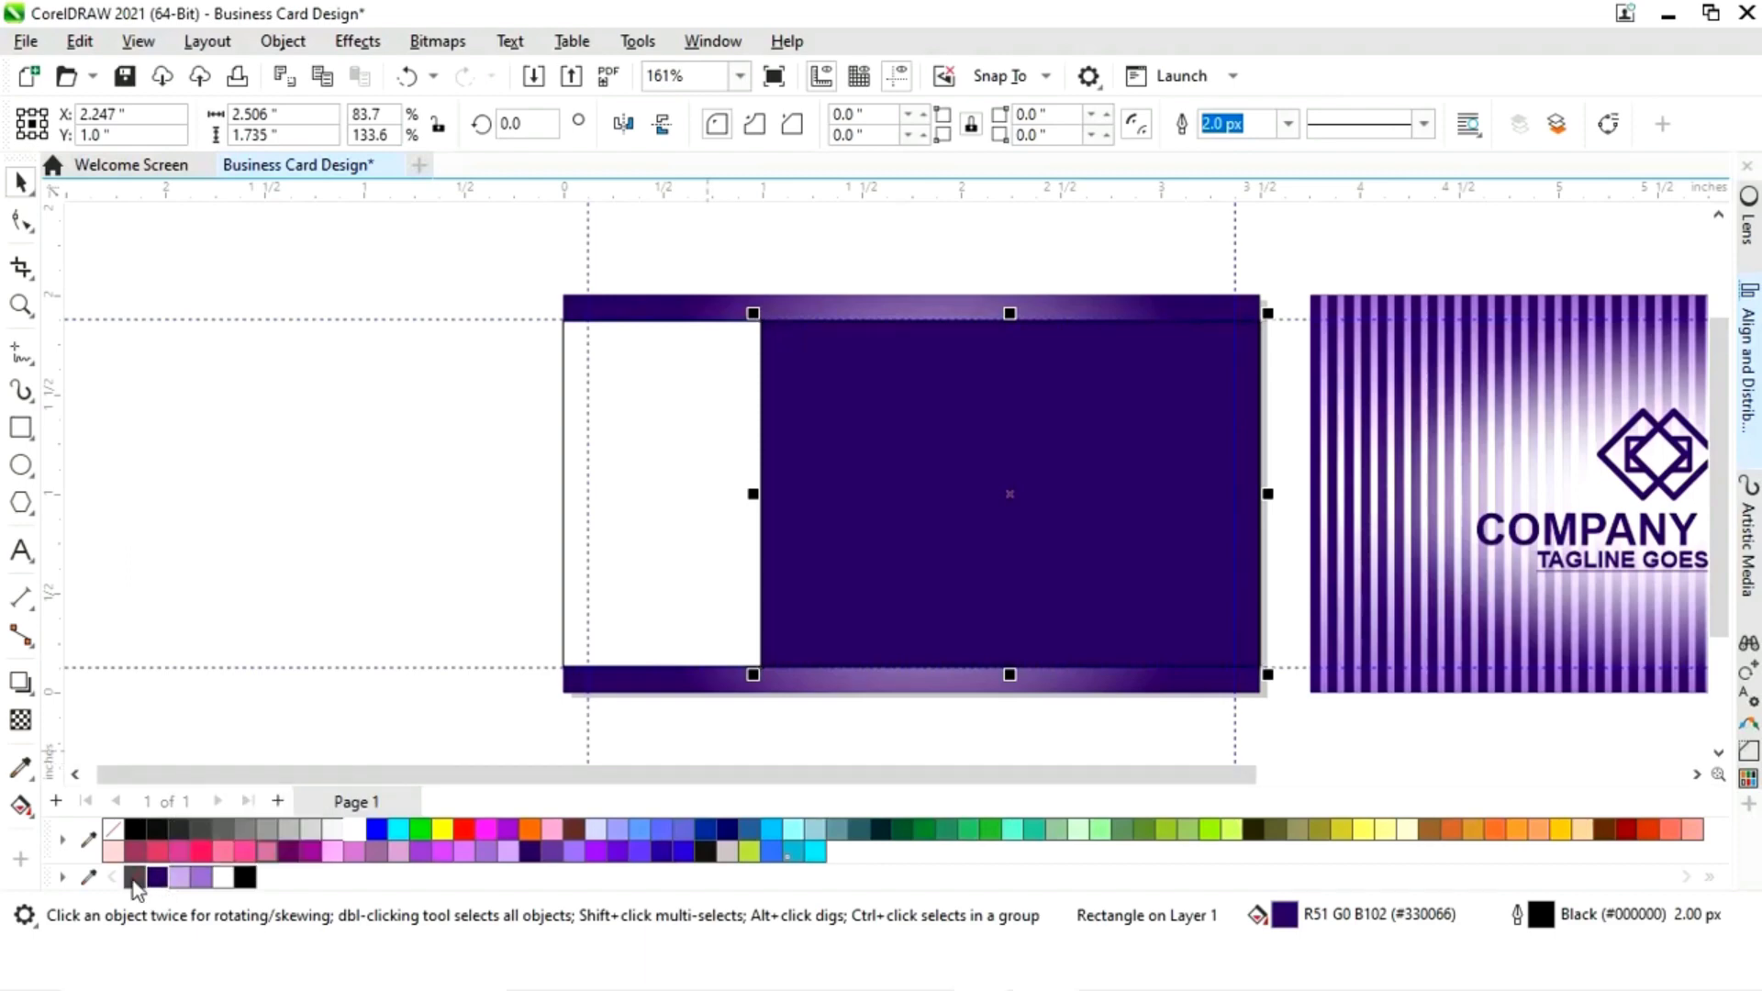
{"action": "left_click", "coordinate": [773, 728]}
{"action": "left_click", "coordinate": [656, 583]}
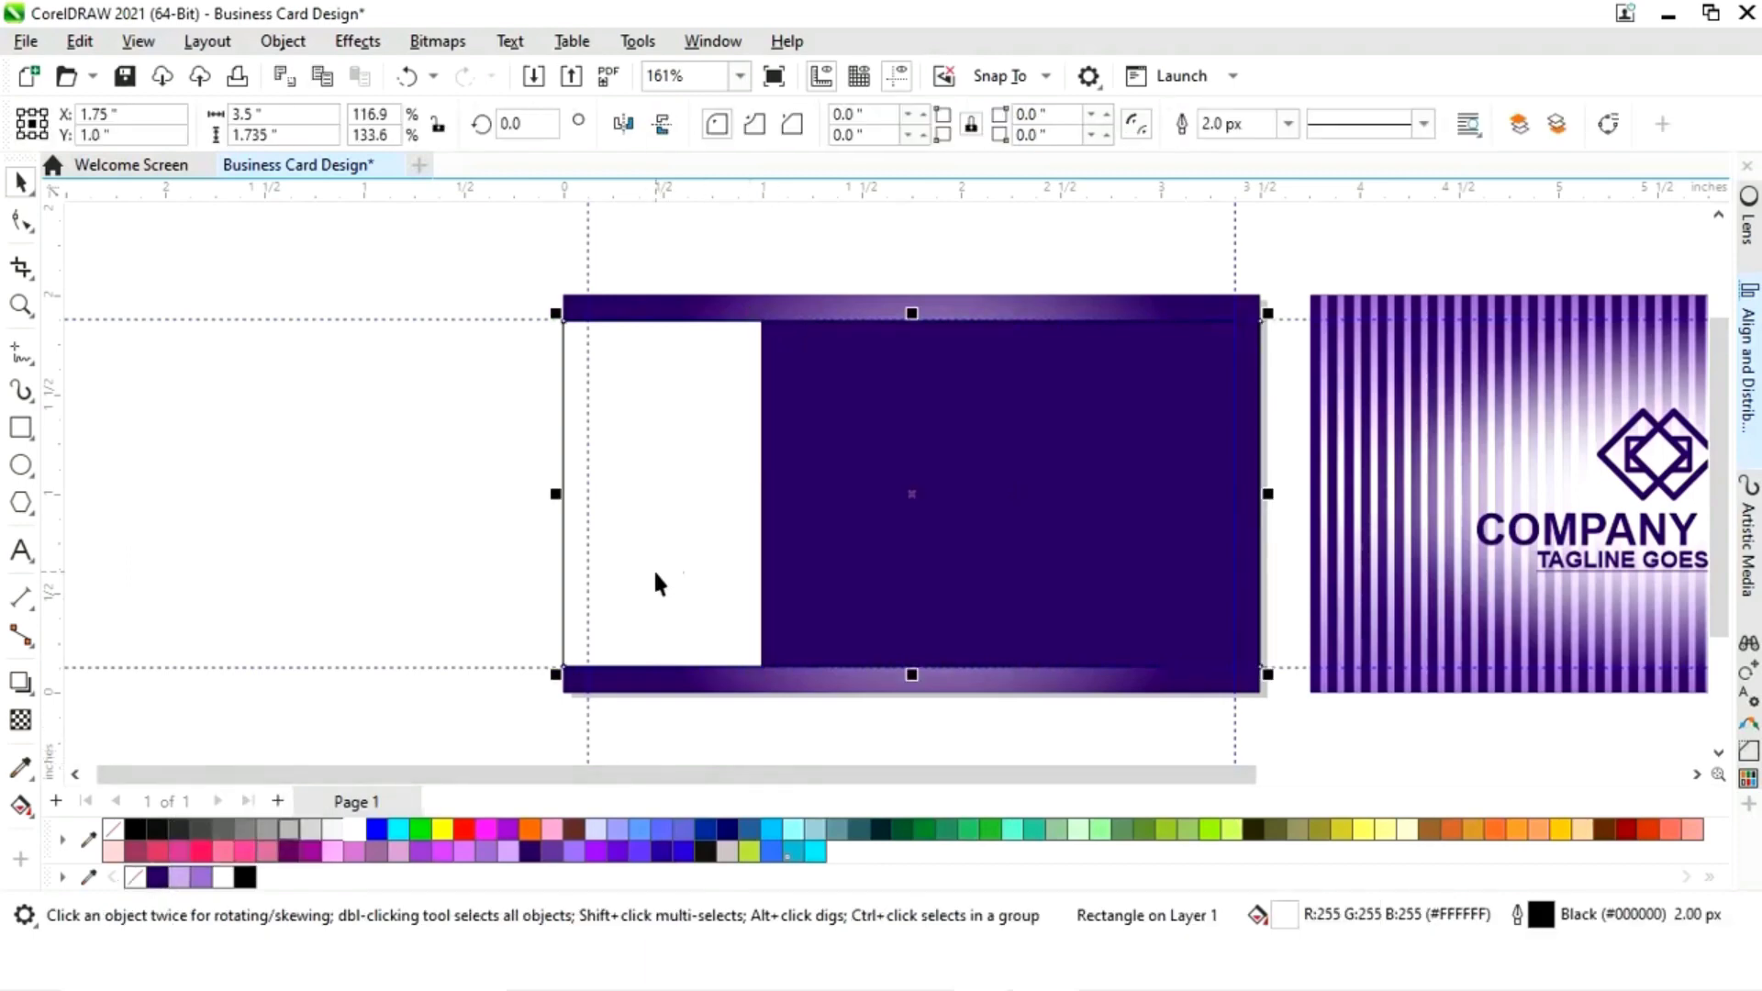
{"action": "left_click_drag", "start_coordinate": [1268, 493], "coordinate": [759, 501]}
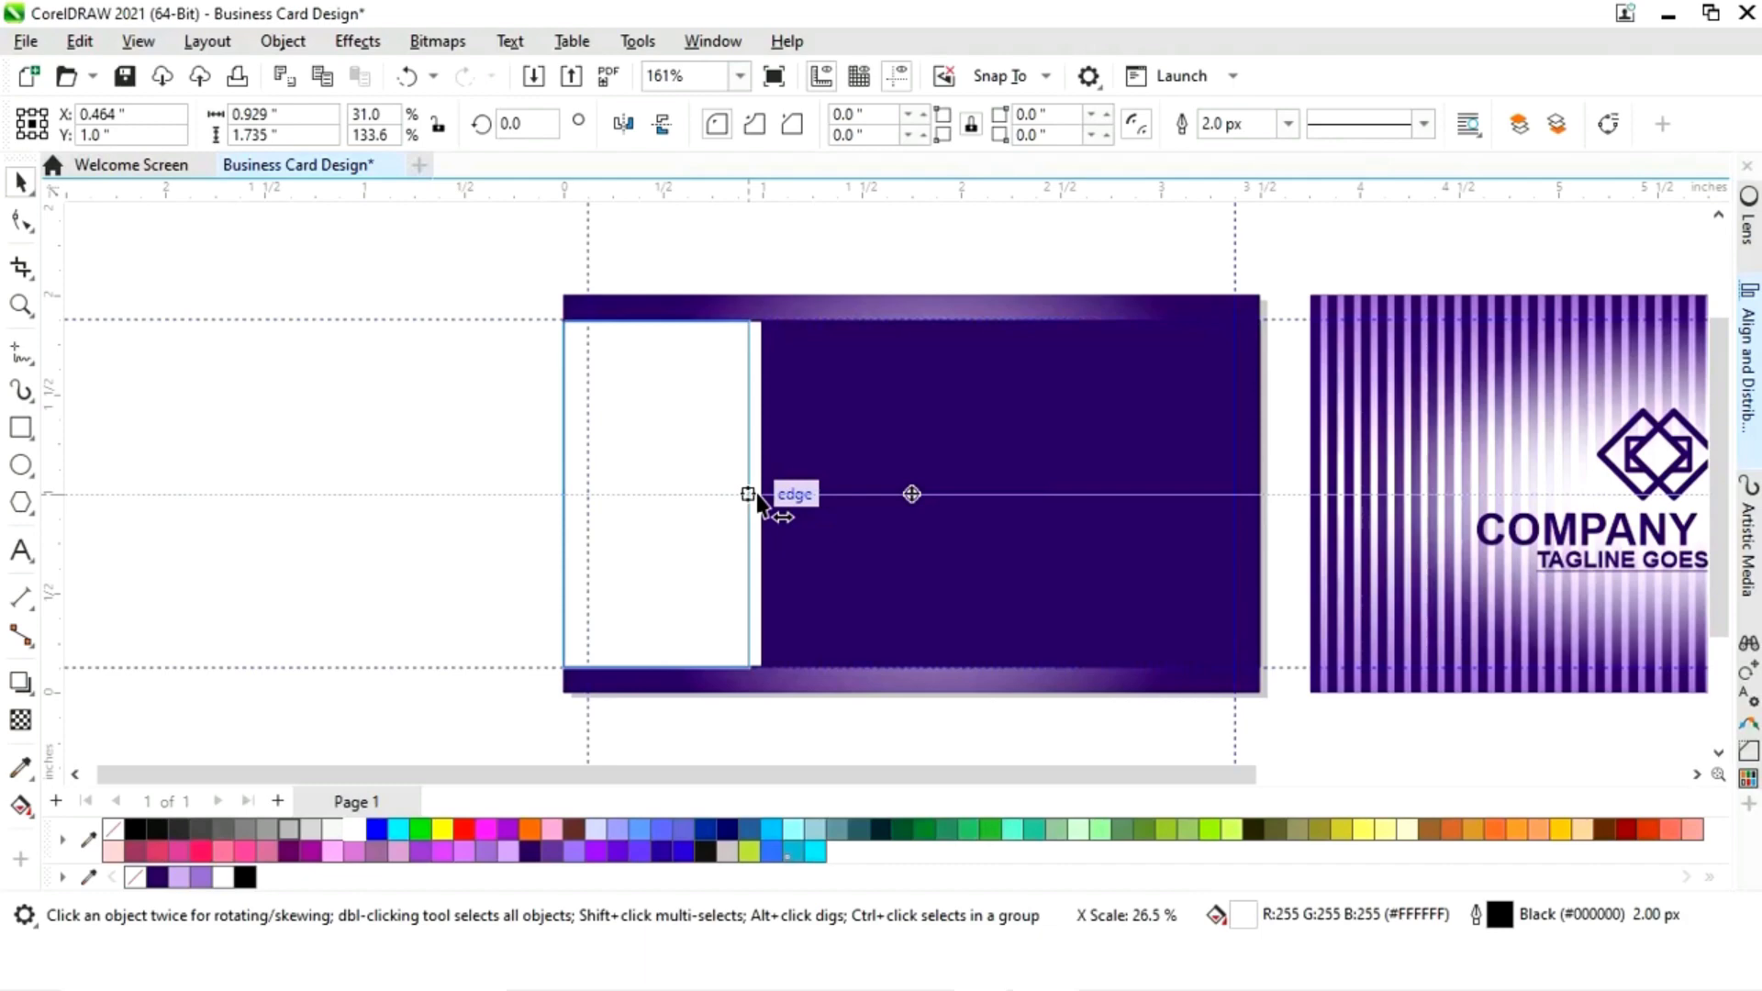
{"action": "left_click_drag", "start_coordinate": [758, 502], "coordinate": [758, 503]}
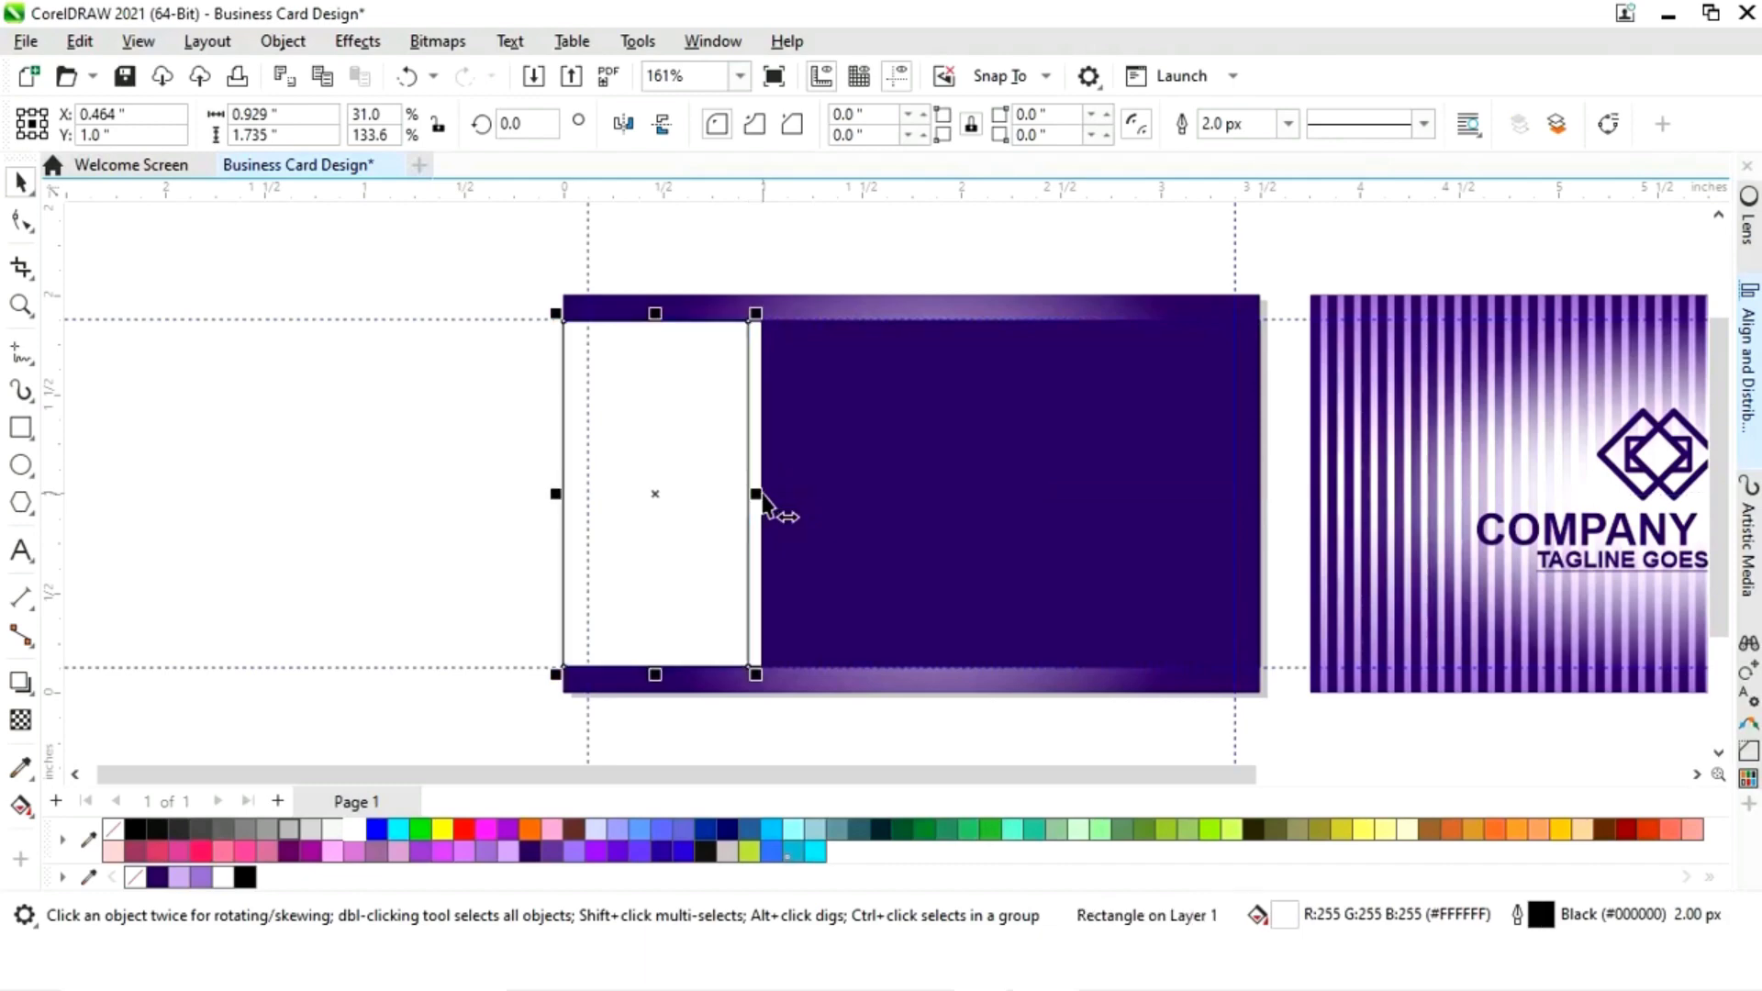
{"action": "left_click", "coordinate": [157, 877]}
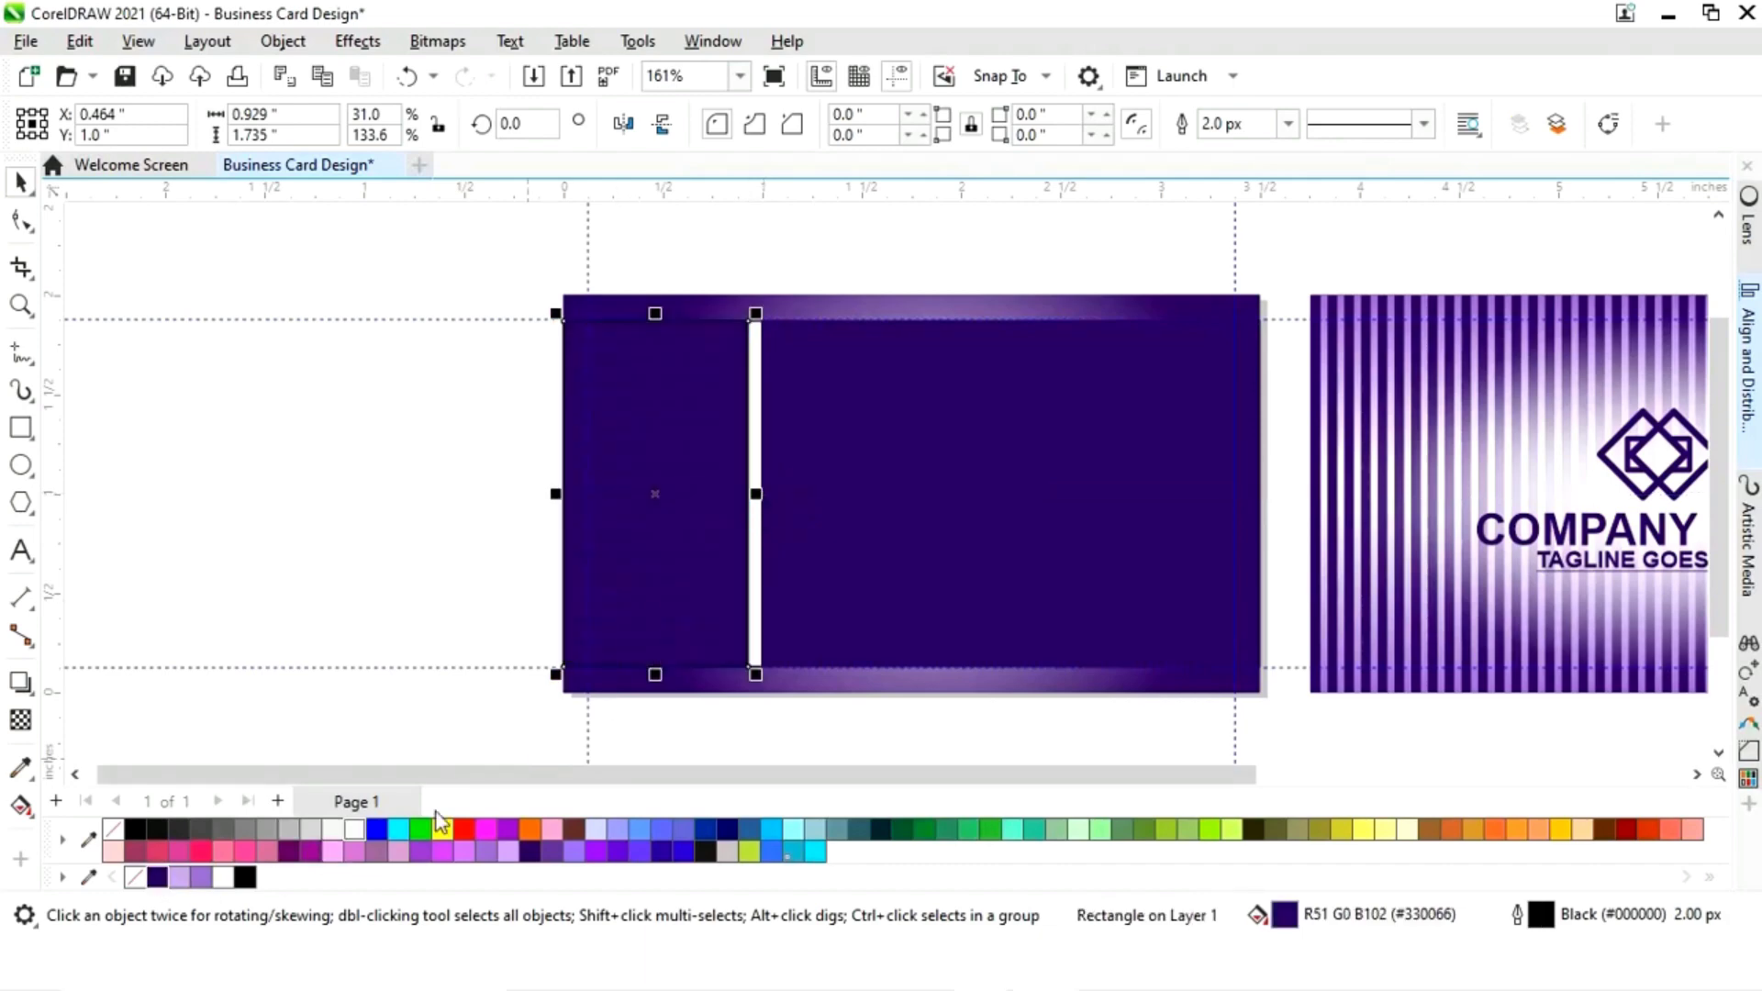
{"action": "left_click", "coordinate": [824, 732]}
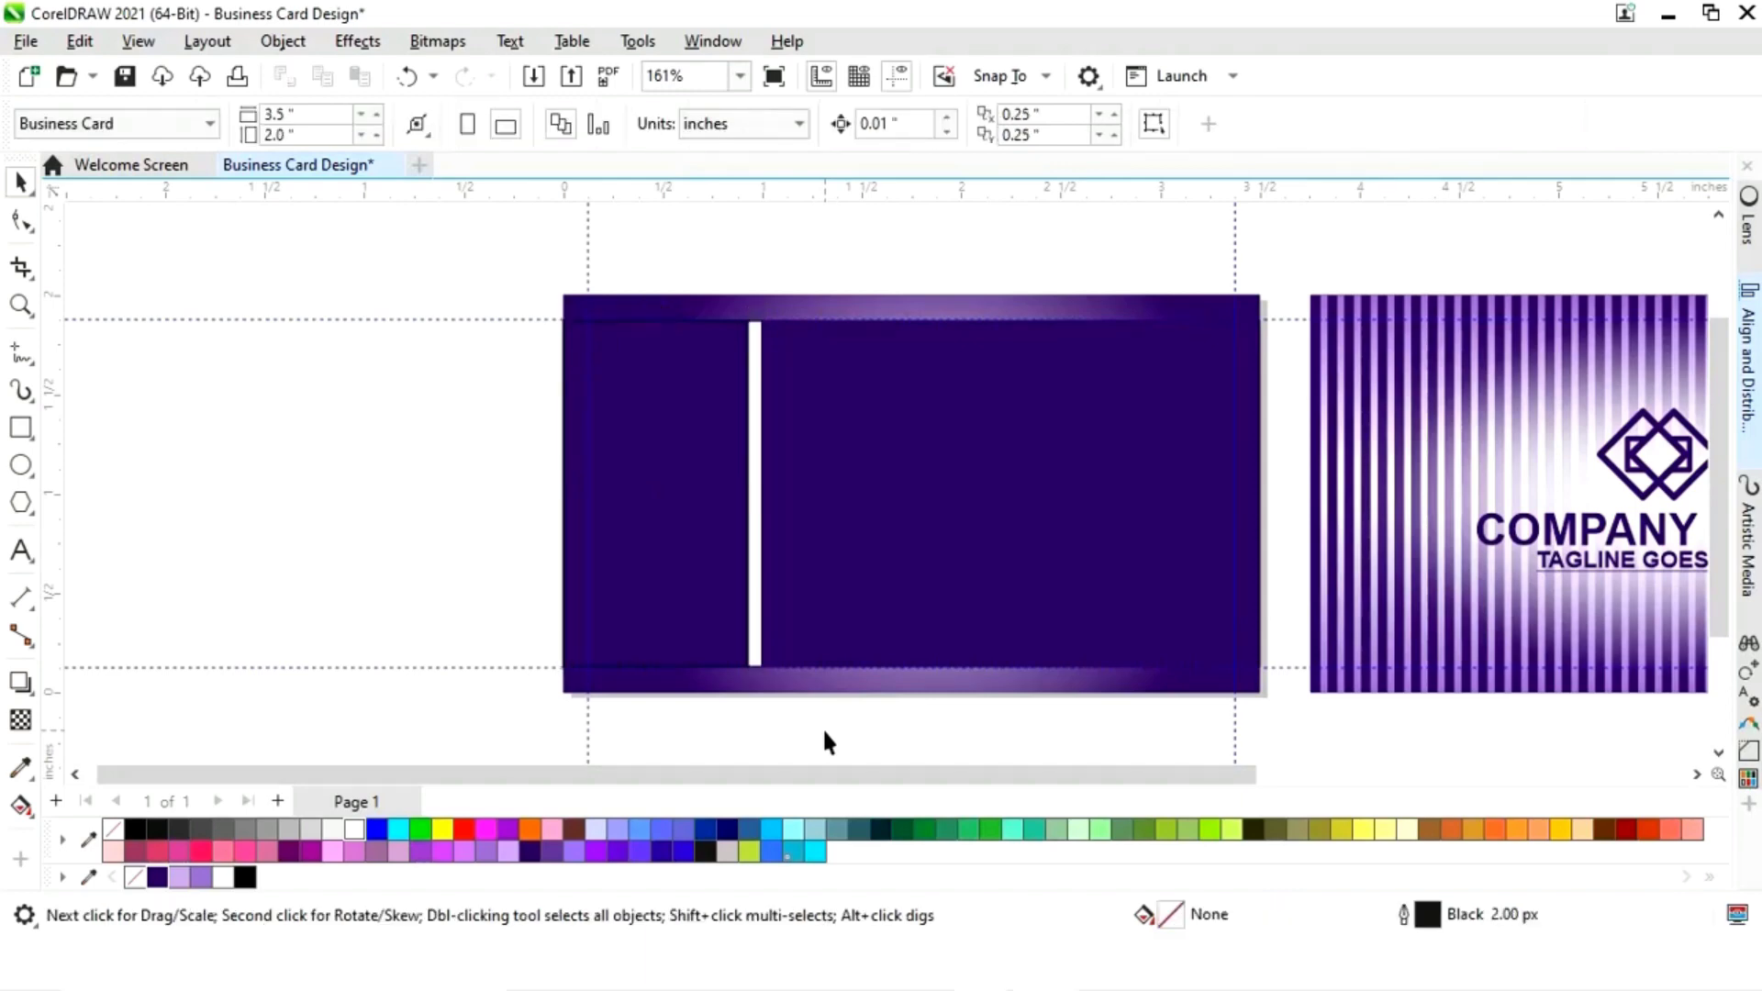
- Shrink both dark purple panels together vertically about their centre to a height of 1.606 inches
{"action": "left_click", "coordinate": [708, 576]}
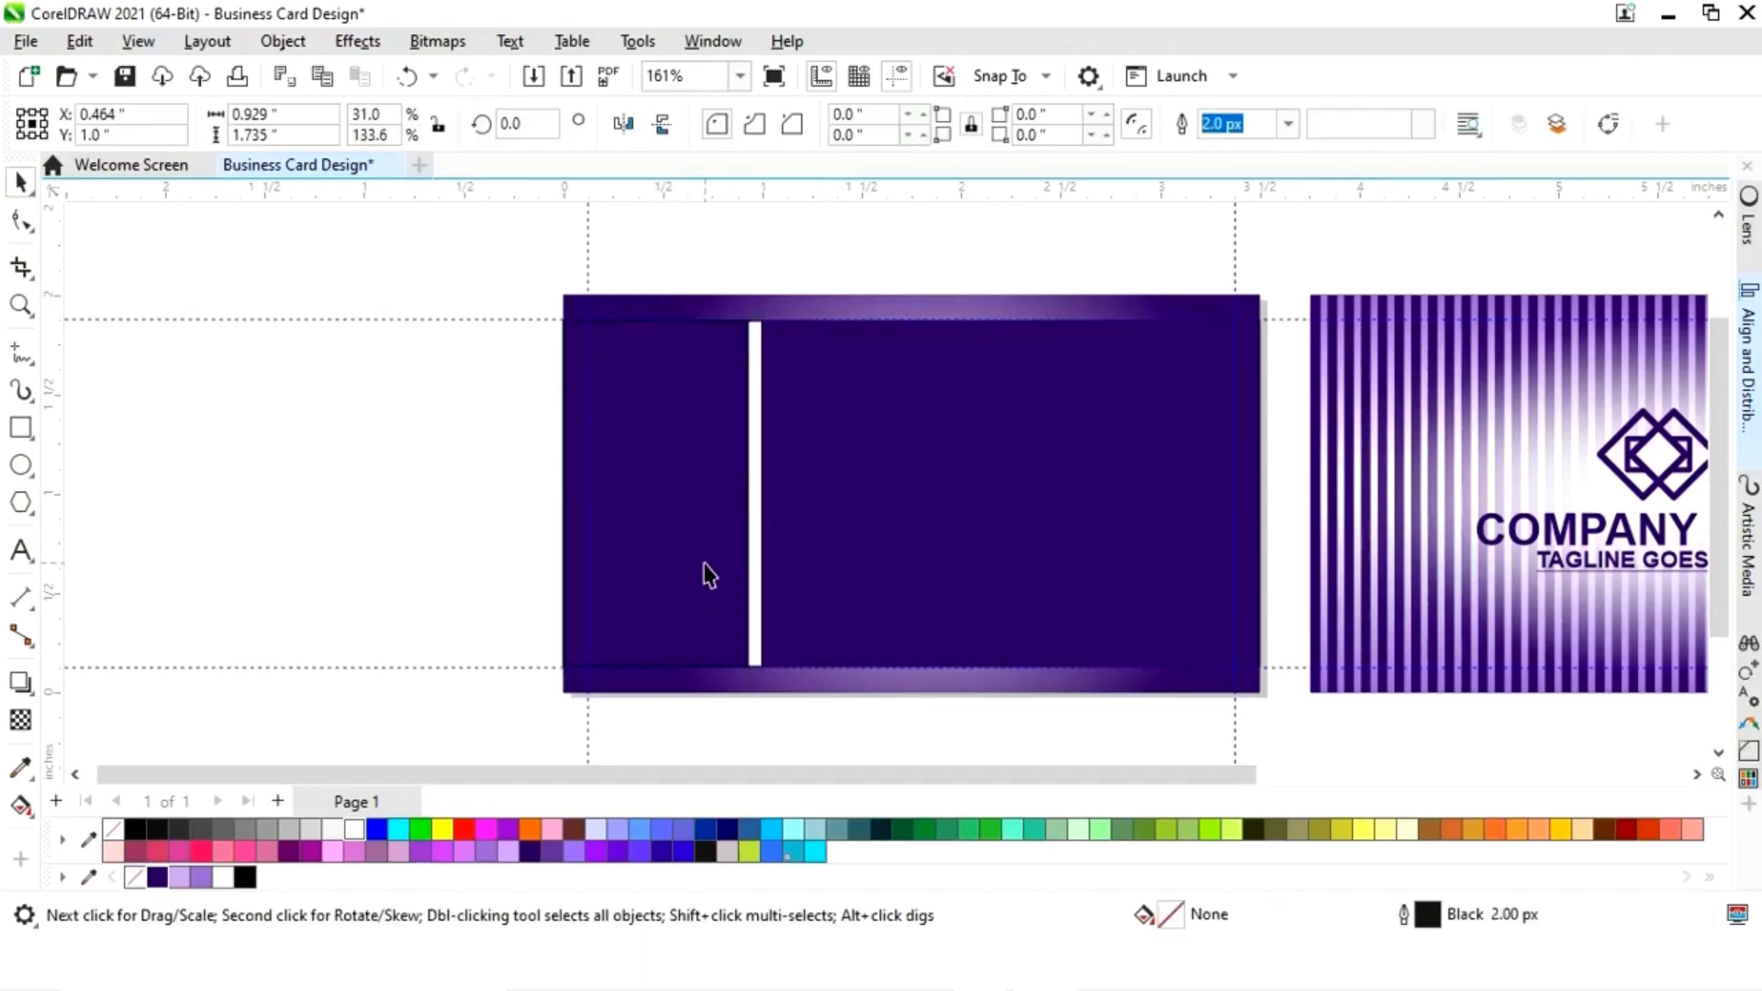
{"action": "left_click", "coordinate": [1054, 574], "text": "shift"}
{"action": "left_click_drag", "start_coordinate": [911, 314], "coordinate": [912, 328]}
{"action": "left_click", "coordinate": [1109, 729]}
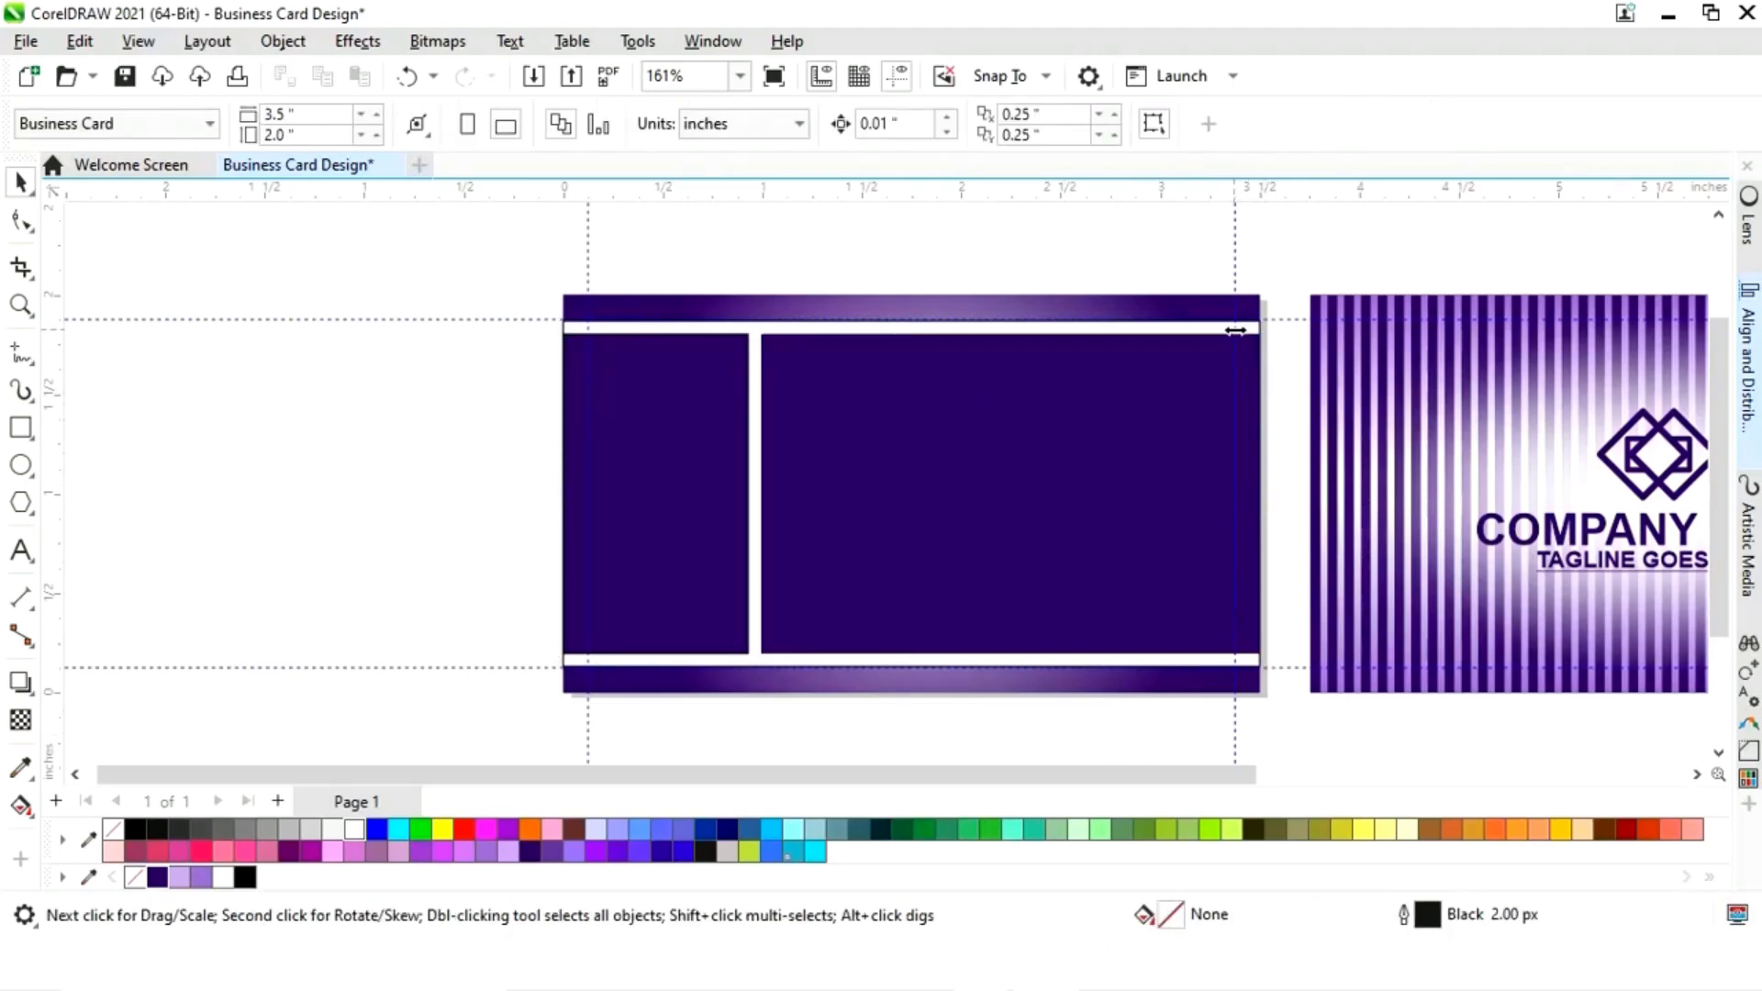
- Remove the outlines from the white band and from both dark purple panels
{"action": "left_click", "coordinate": [1189, 332]}
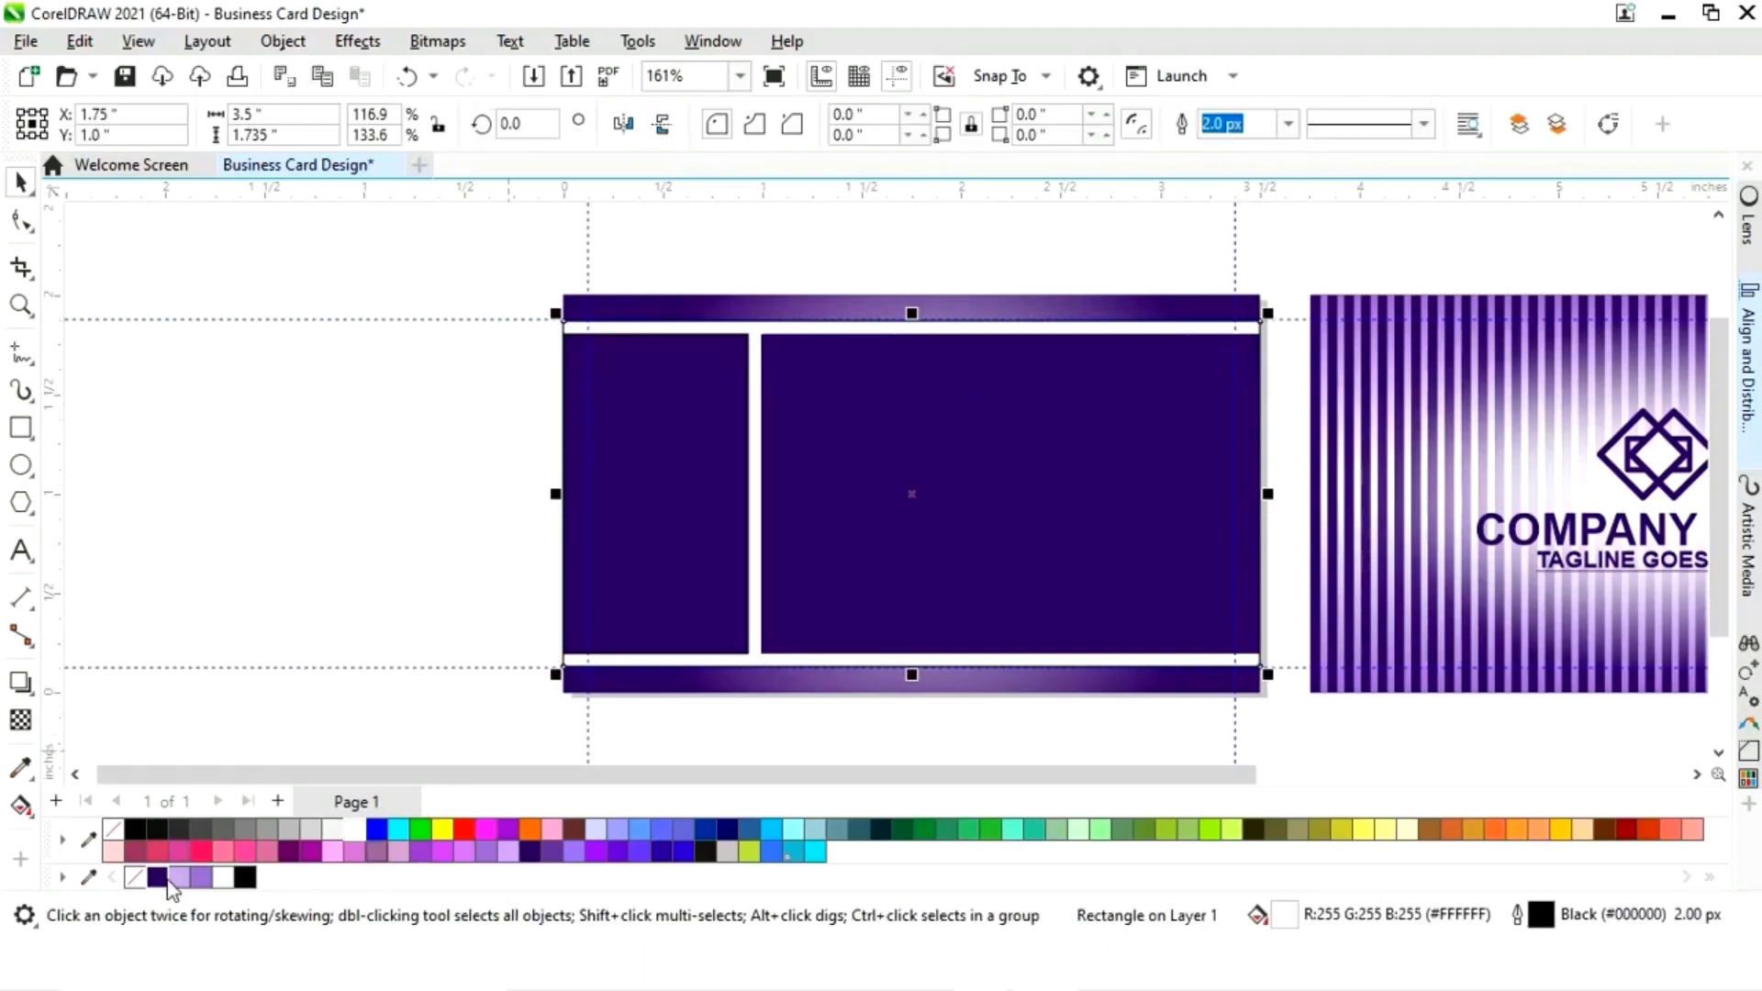
{"action": "right_click", "coordinate": [135, 878]}
{"action": "left_click", "coordinate": [403, 588]}
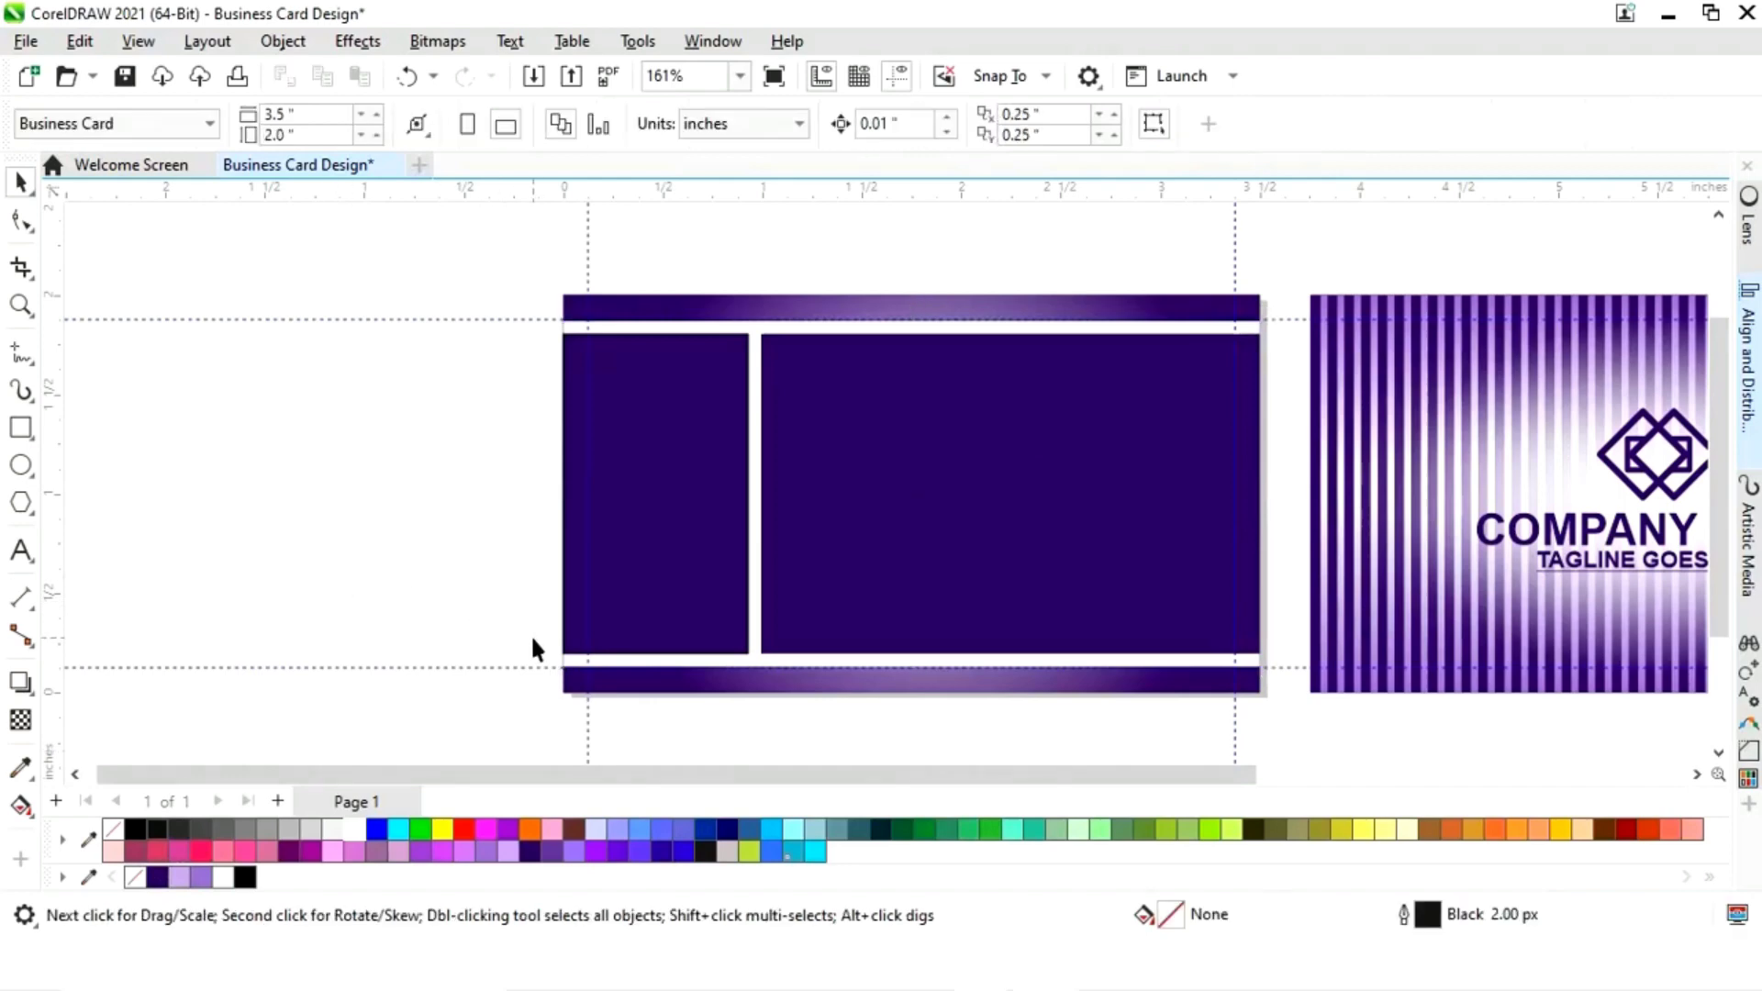
{"action": "left_click", "coordinate": [656, 612]}
{"action": "left_click", "coordinate": [807, 602], "text": "shift"}
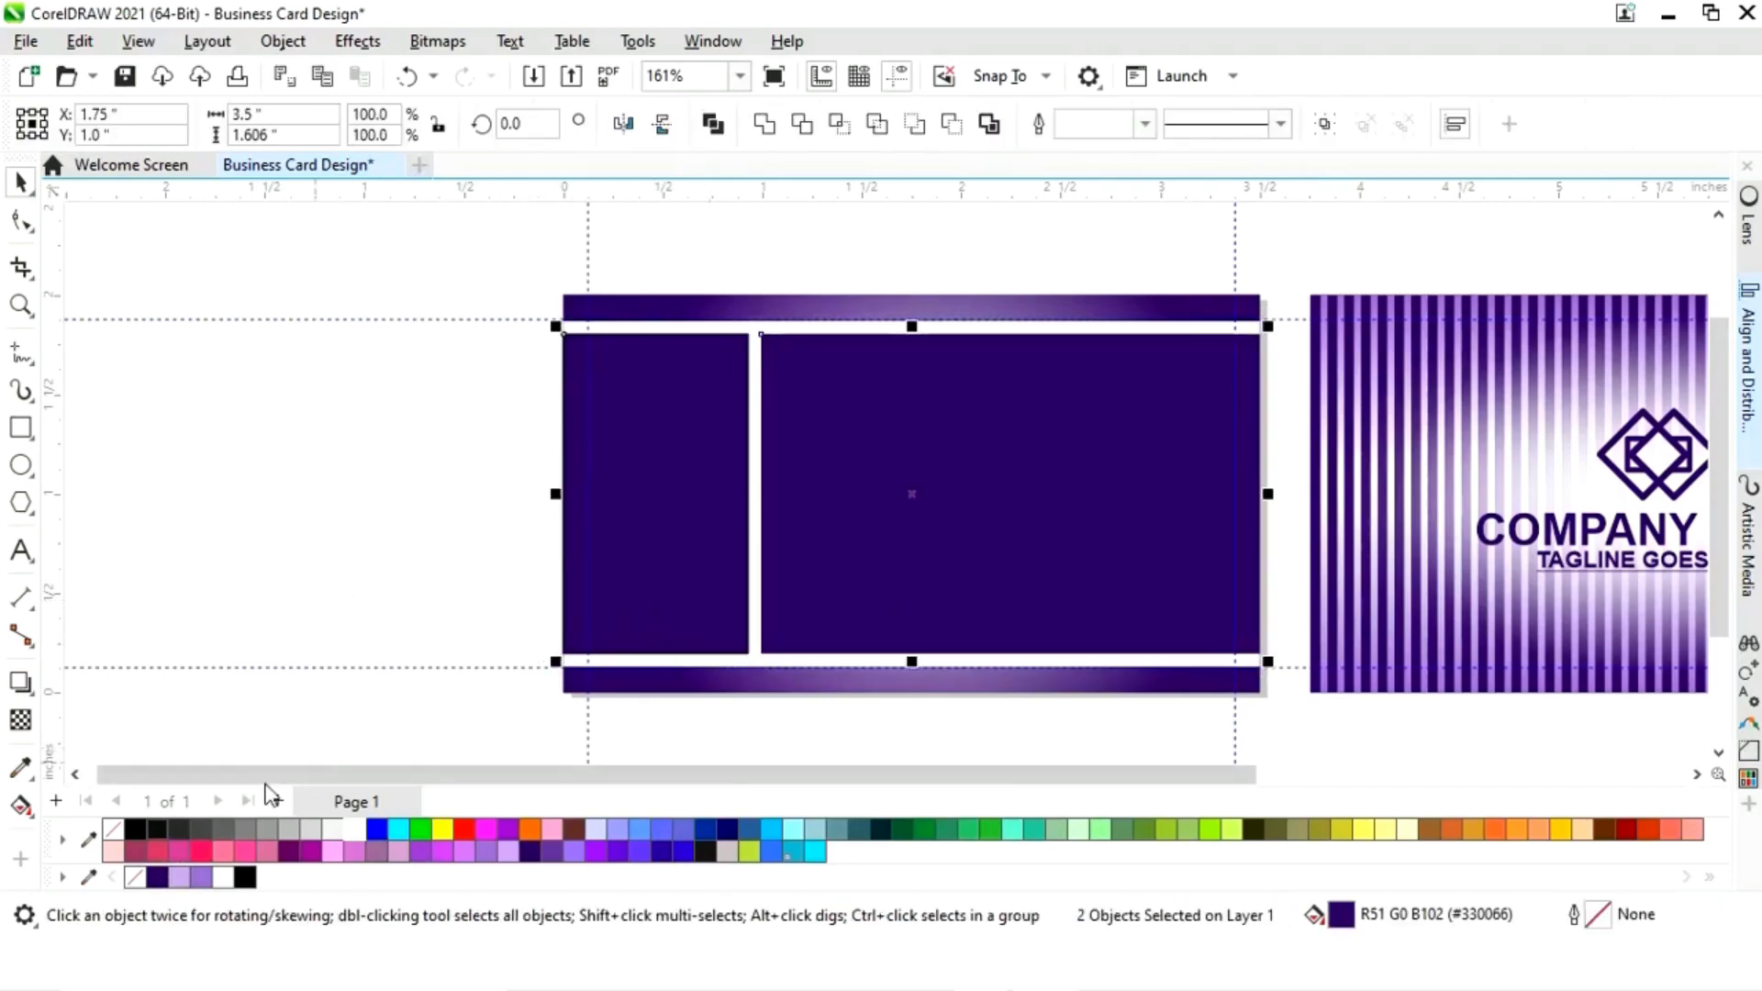
{"action": "right_click", "coordinate": [113, 830]}
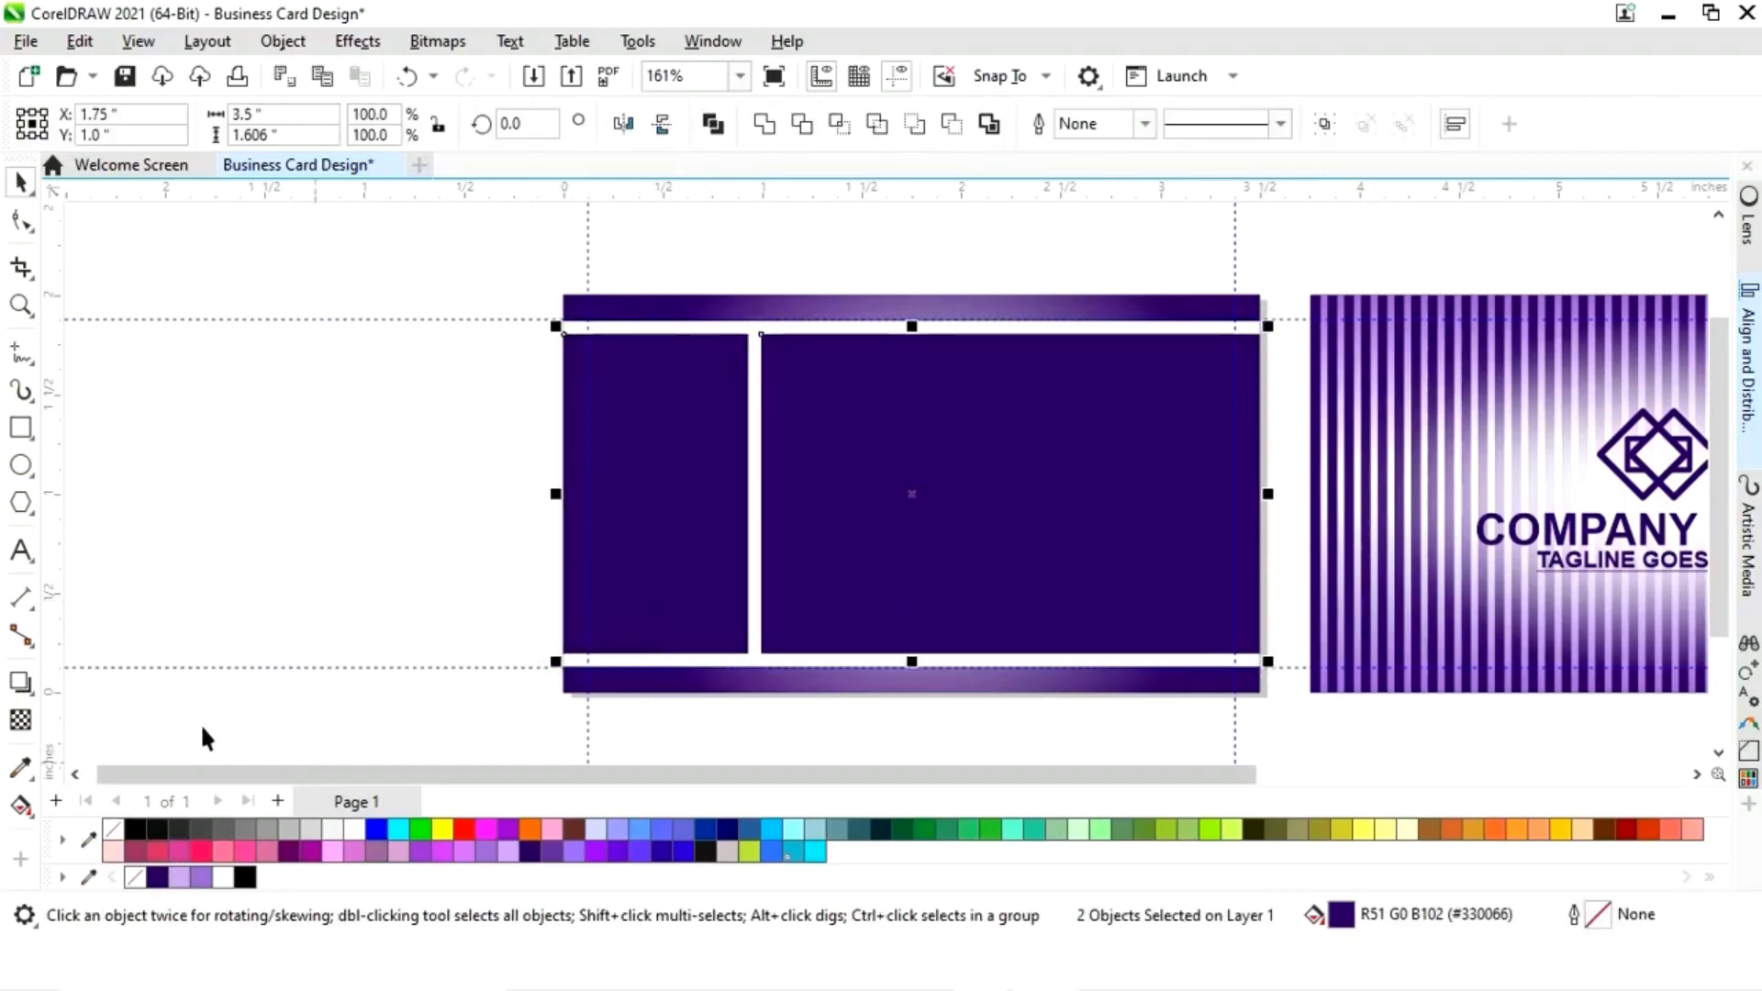
{"action": "left_click", "coordinate": [365, 718]}
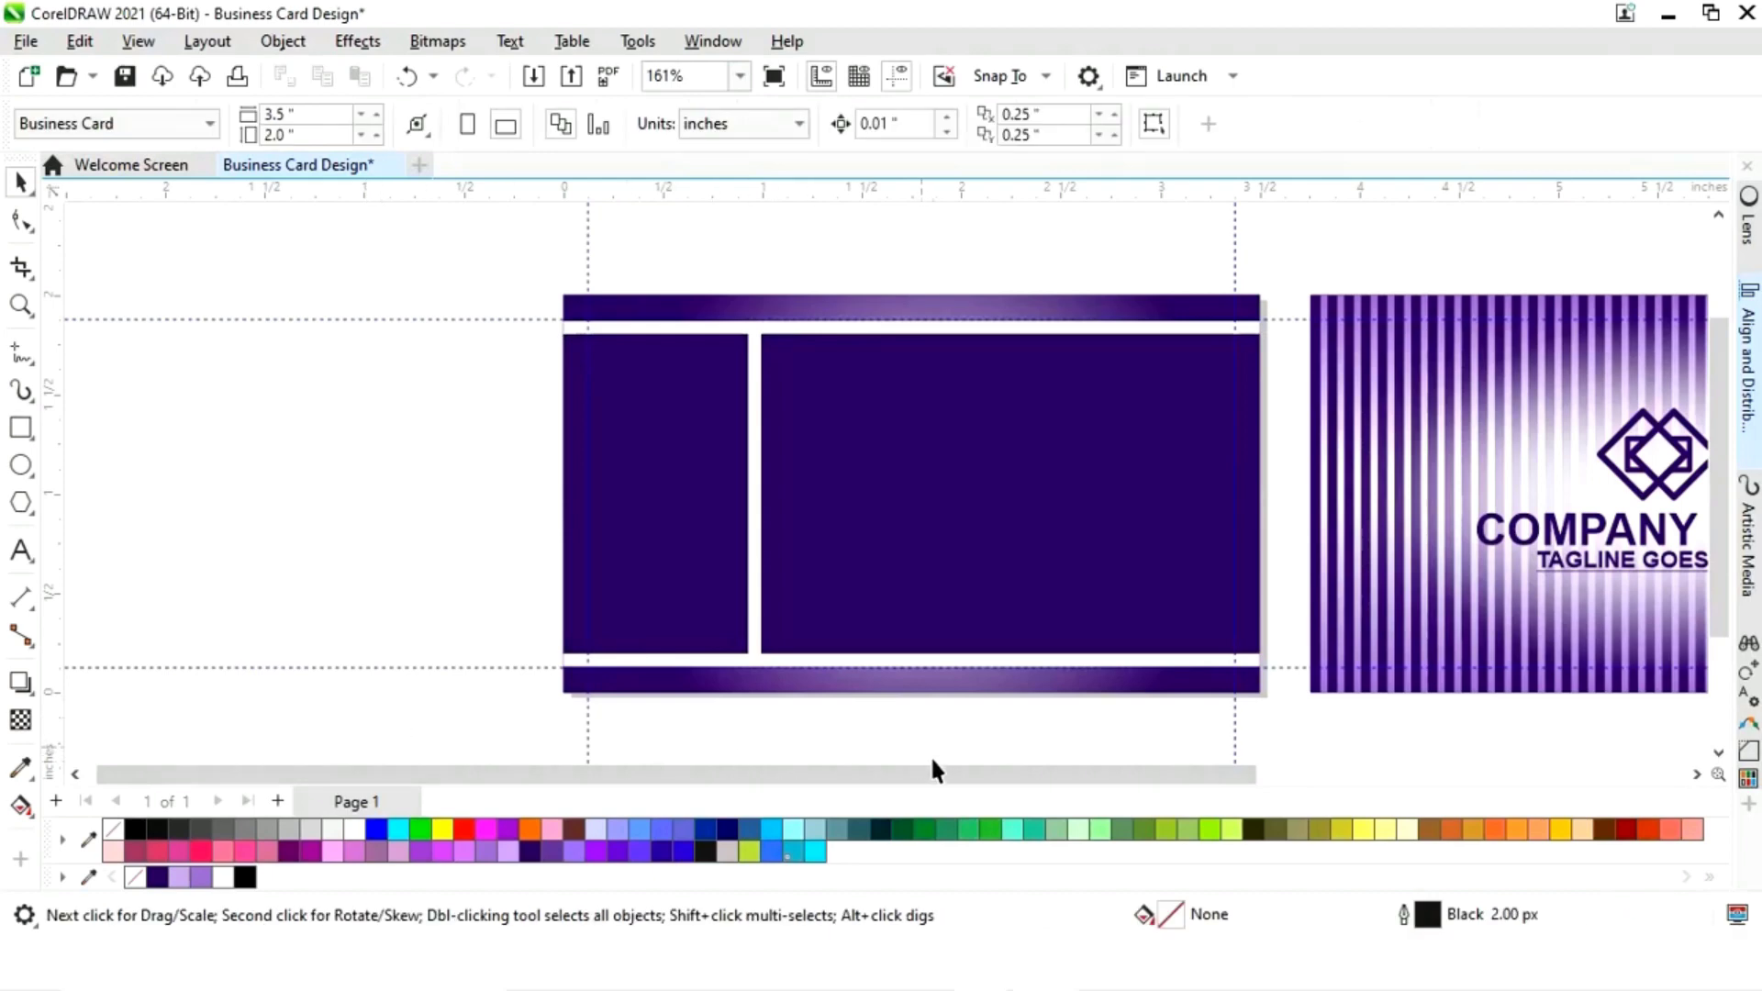
- Move the prepared logo, name, job title, contact details and QR code together across to just beside the panelled card's left edge
{"action": "key", "text": "z"}
{"action": "left_click_drag", "start_coordinate": [499, 253], "coordinate": [822, 811]}
{"action": "key", "text": "space"}
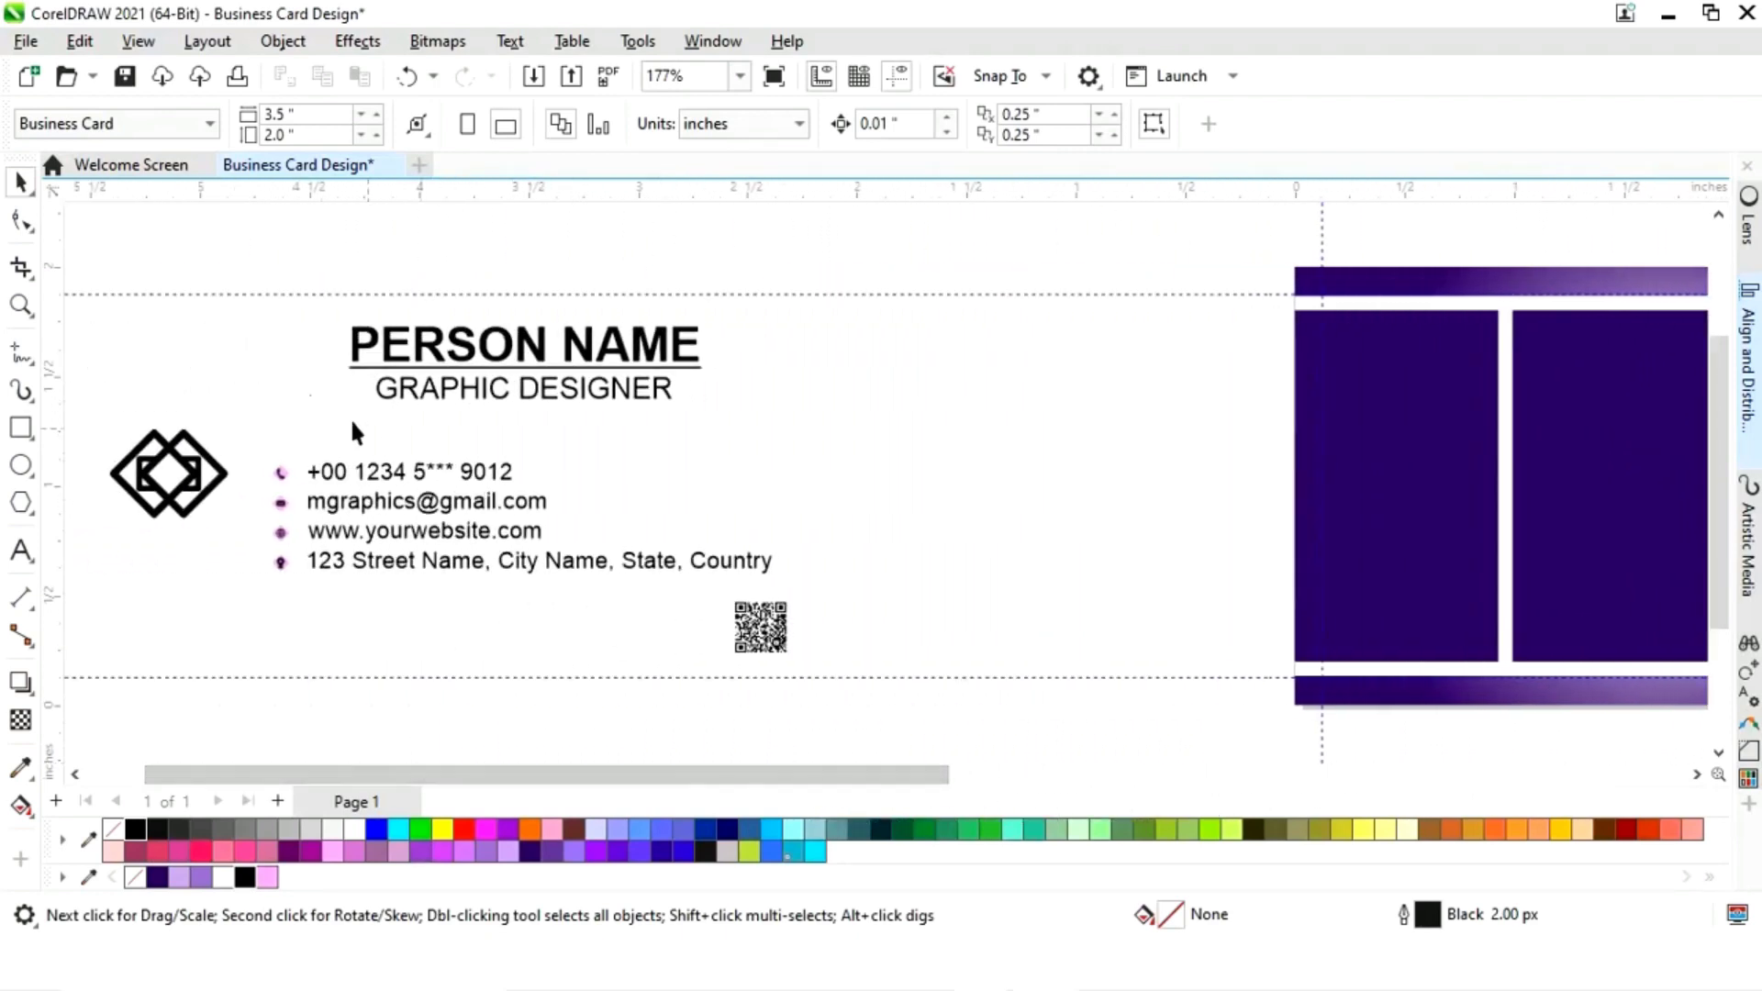
{"action": "left_click_drag", "start_coordinate": [230, 424], "coordinate": [828, 680]}
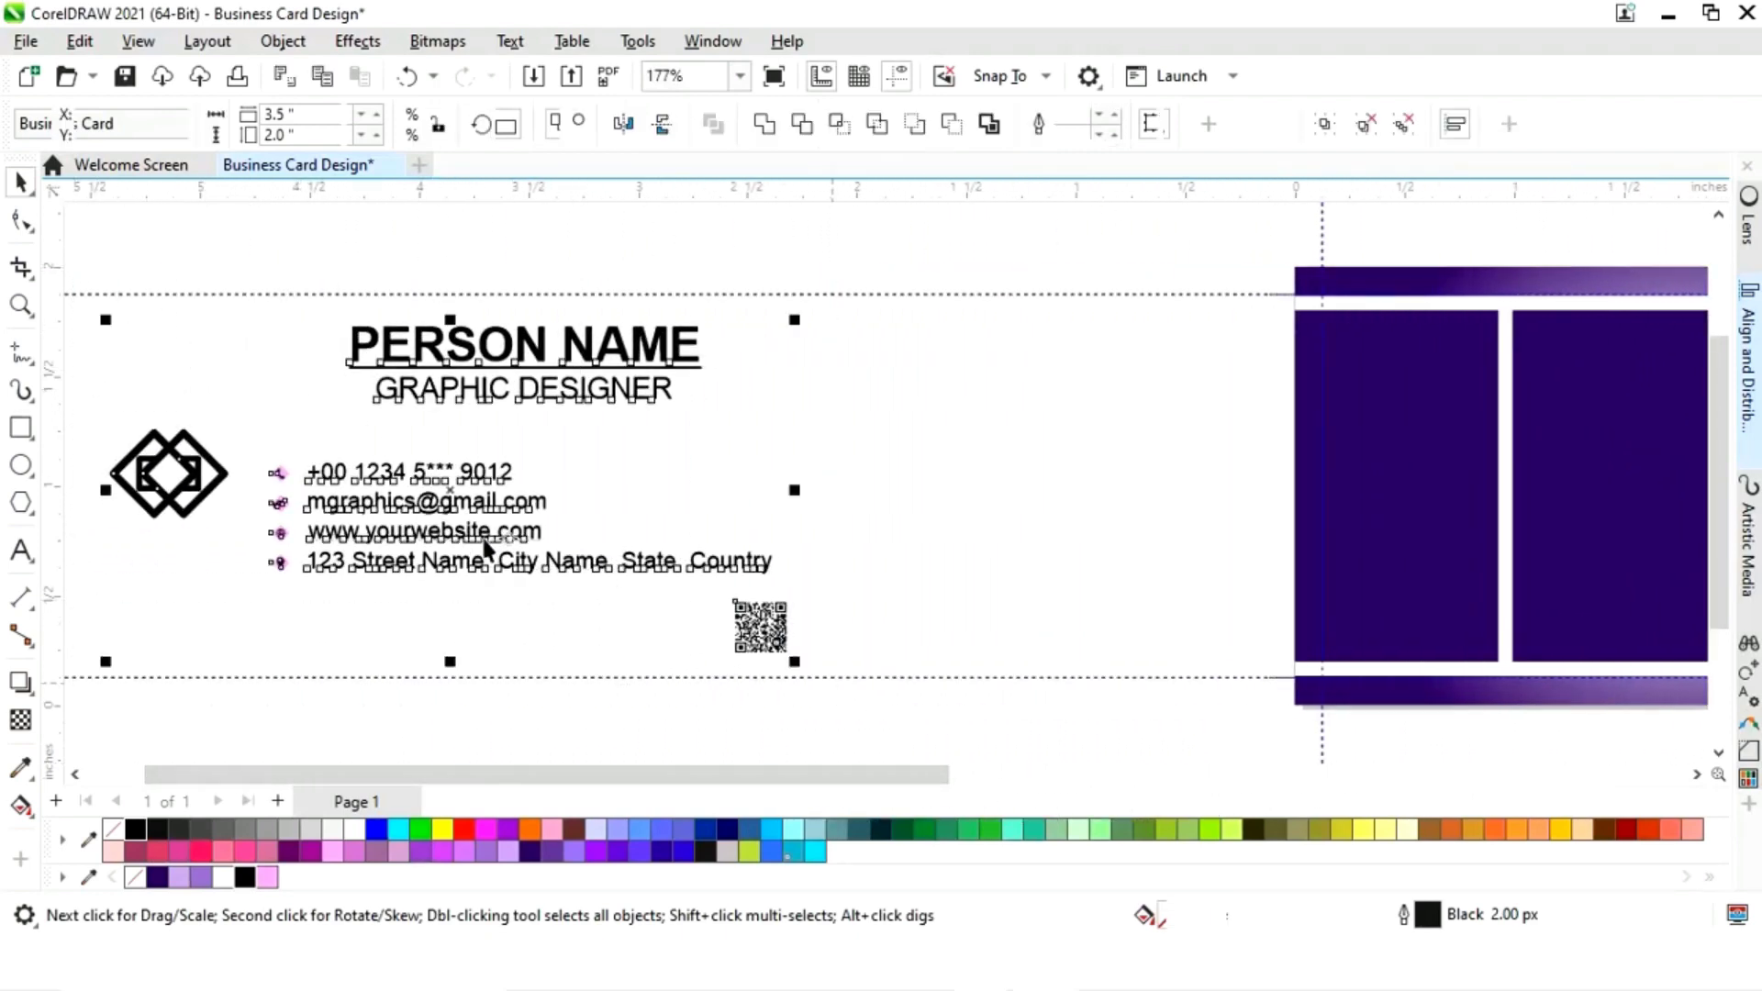
{"action": "left_click_drag", "start_coordinate": [452, 533], "coordinate": [876, 524]}
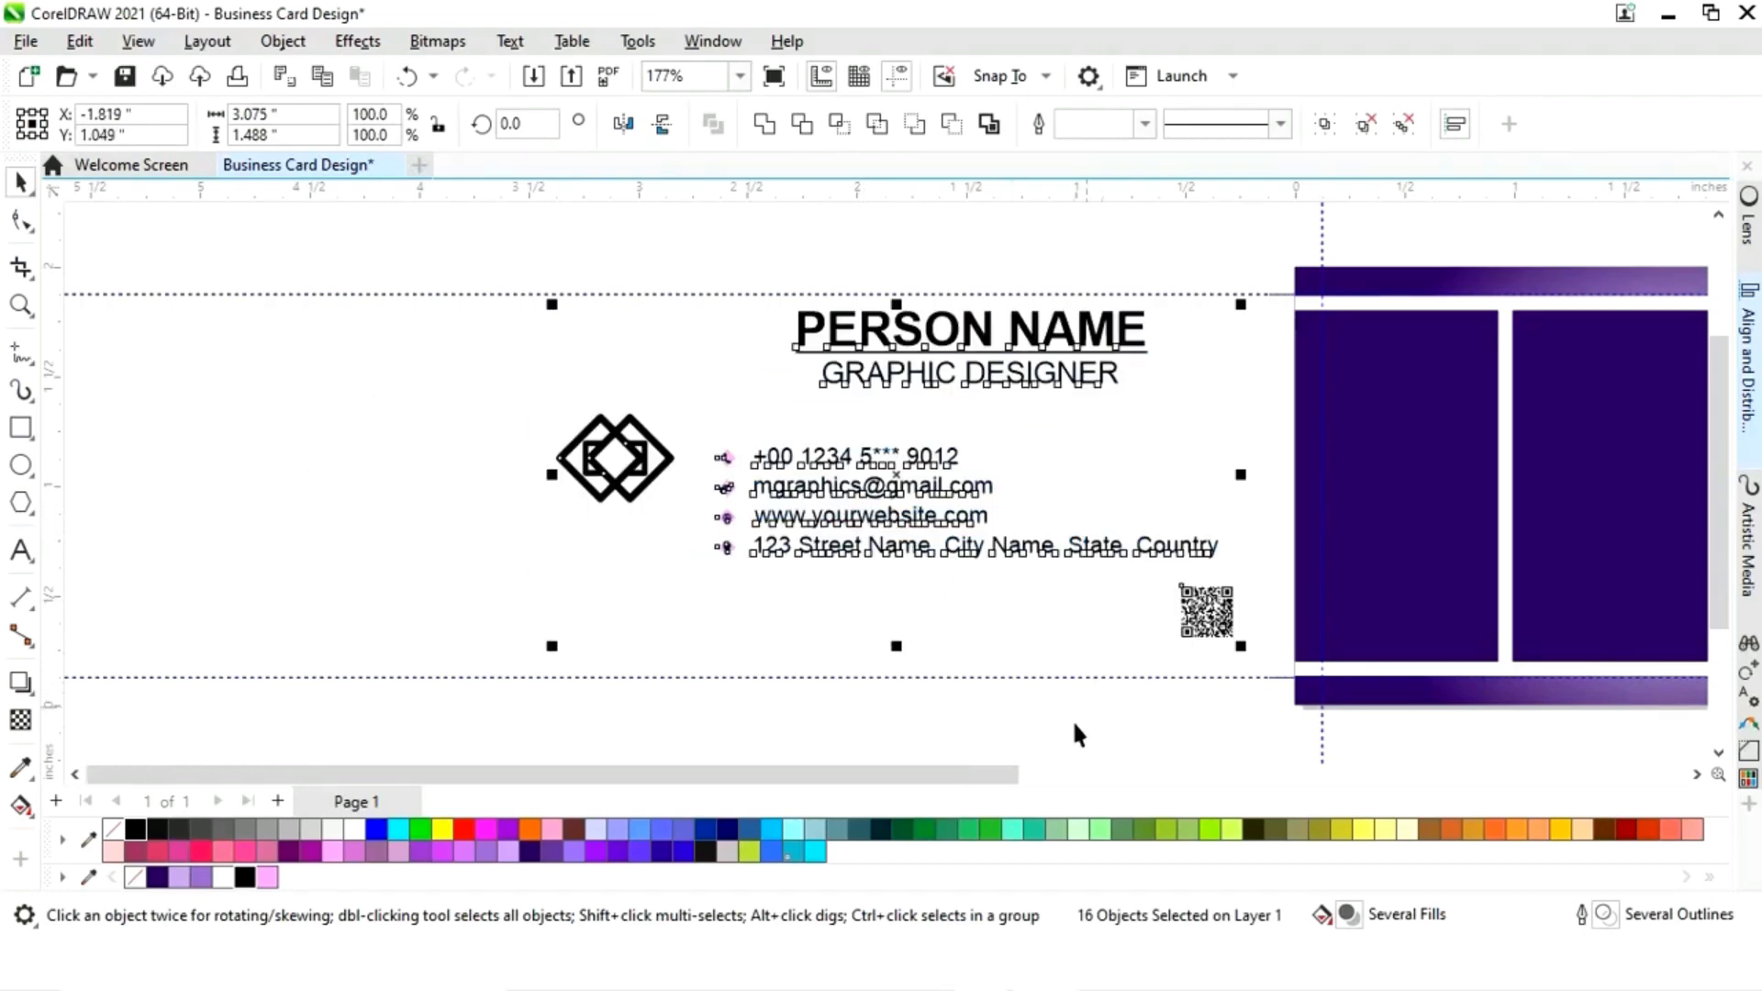
{"action": "left_click_drag", "start_coordinate": [971, 780], "coordinate": [1041, 795]}
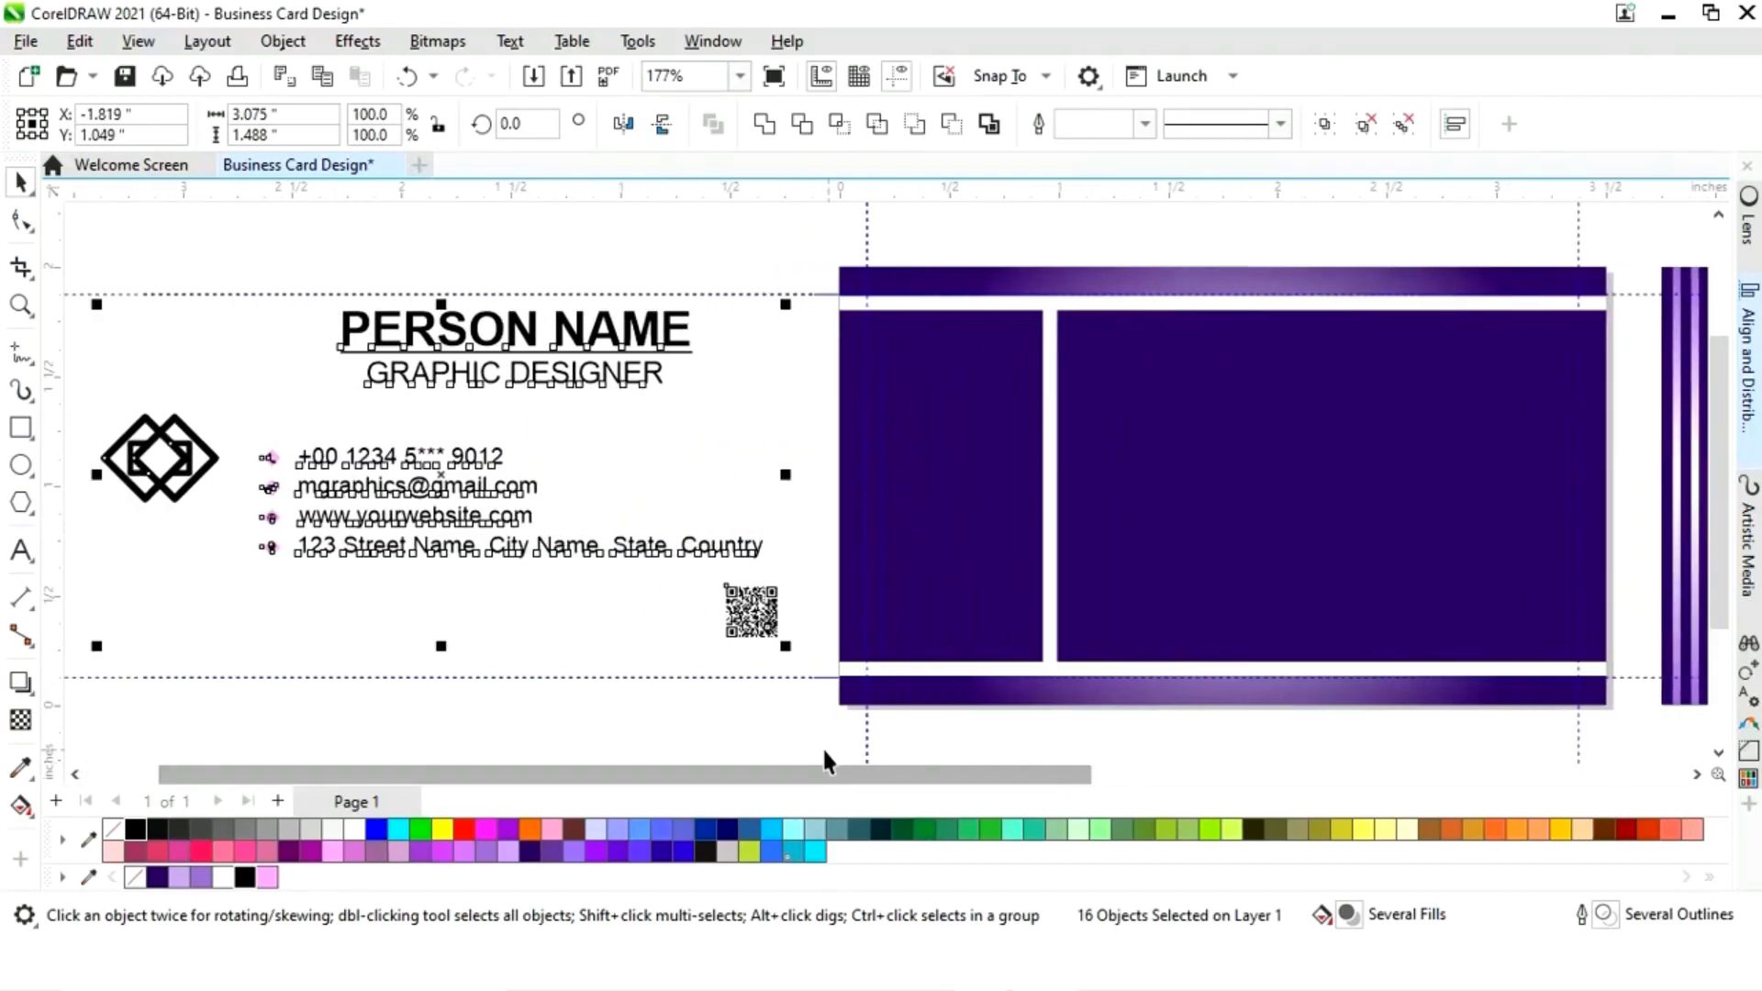
{"action": "left_click", "coordinate": [813, 730]}
- Place the logo in the middle of the narrow left panel, give it a white outline and enlarge it to about 0.614 inches wide
{"action": "left_click_drag", "start_coordinate": [183, 491], "coordinate": [960, 509]}
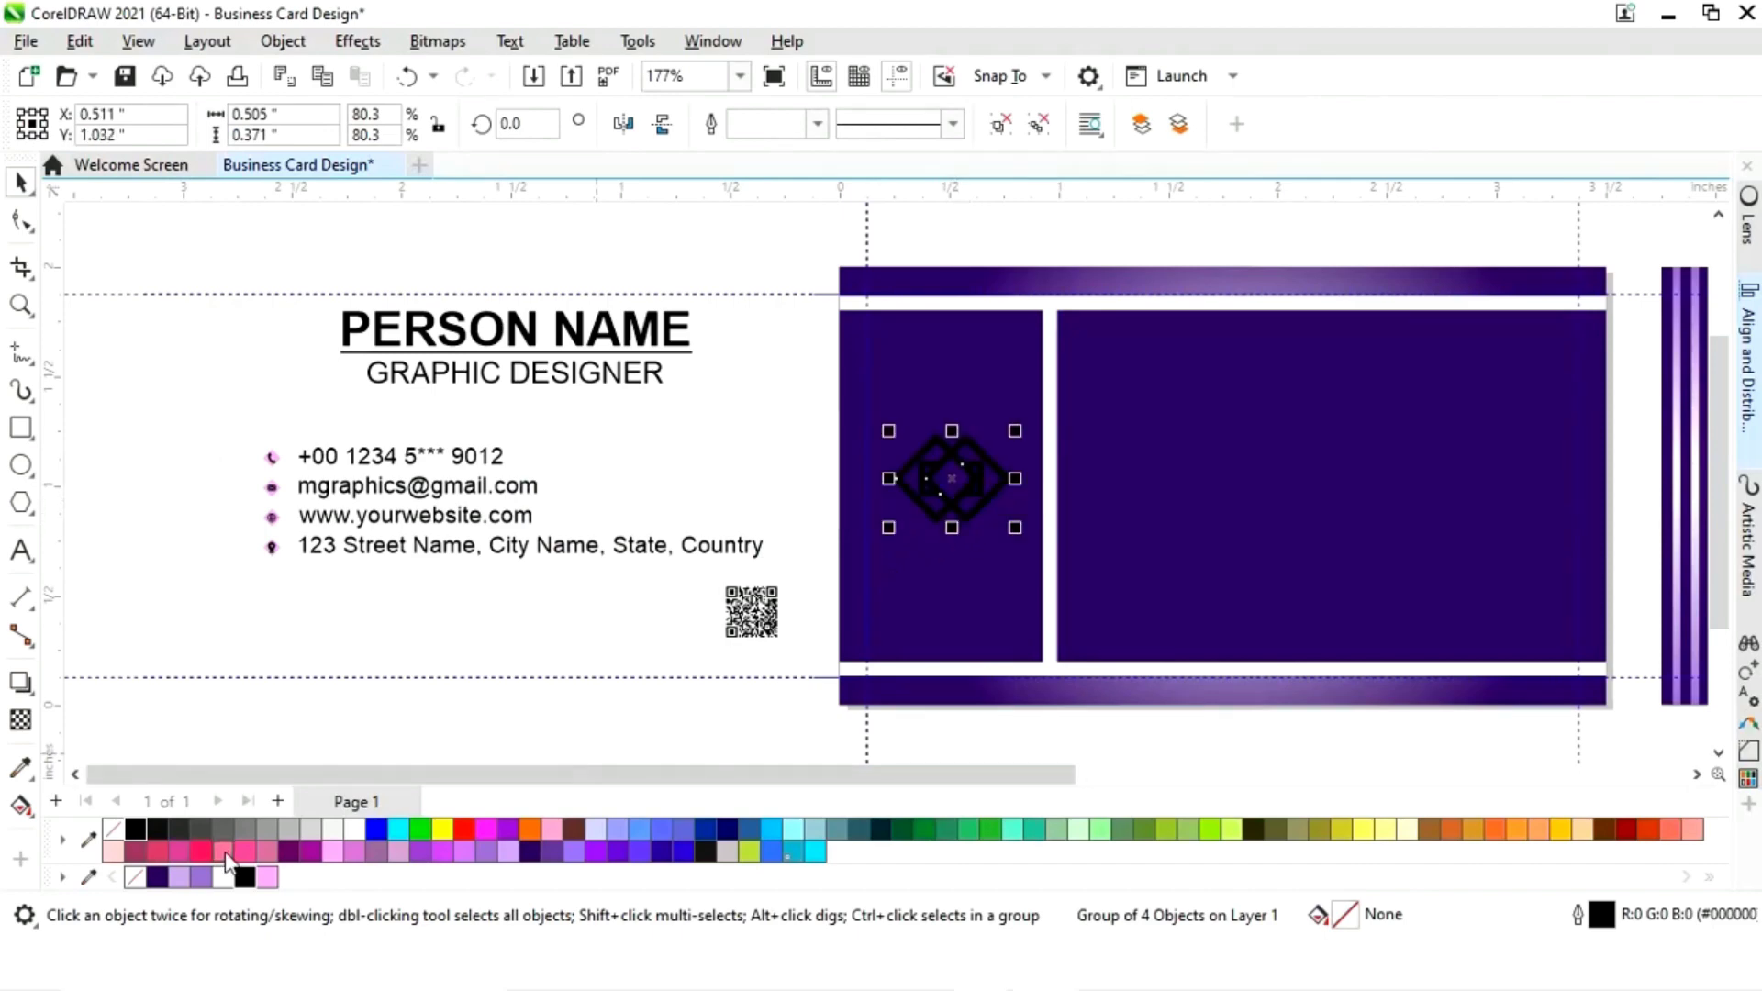
{"action": "right_click", "coordinate": [354, 829]}
{"action": "left_click_drag", "start_coordinate": [1015, 430], "coordinate": [1032, 426]}
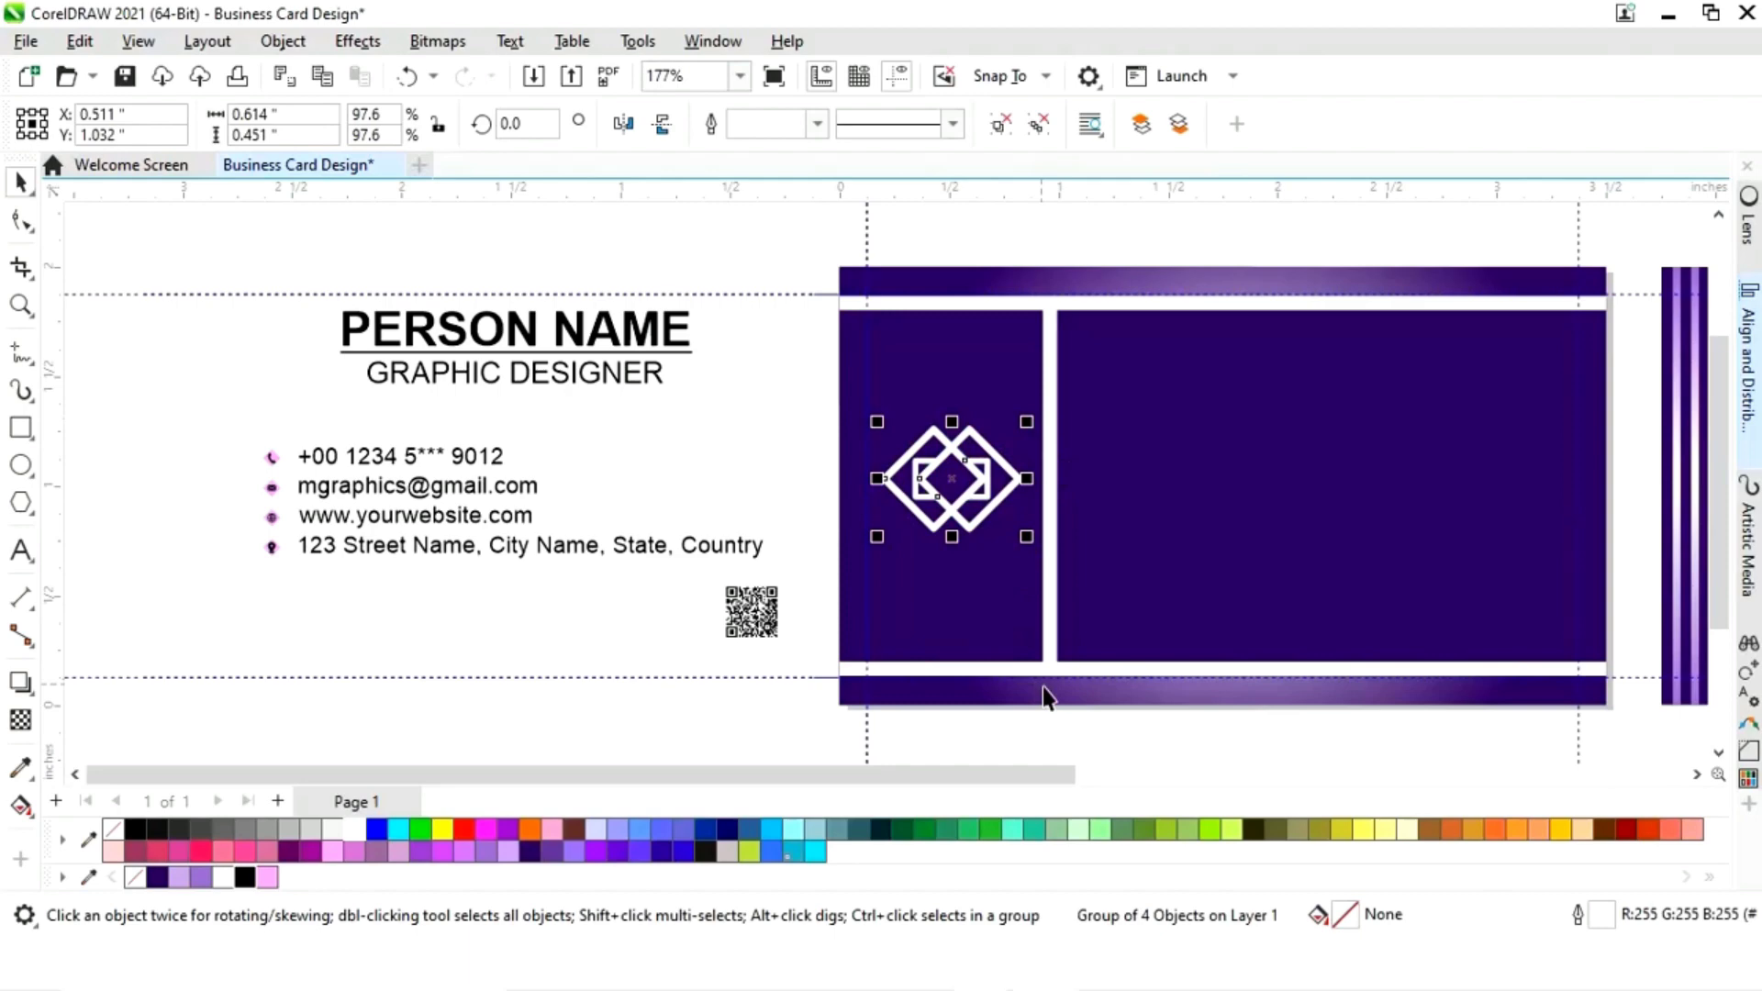
{"action": "left_click", "coordinate": [1108, 738]}
- Place the person name and GRAPHIC DESIGNER lines near the top of the wide right panel and fill them white
{"action": "left_click_drag", "start_coordinate": [1054, 774], "coordinate": [1139, 774]}
{"action": "left_click_drag", "start_coordinate": [129, 283], "coordinate": [551, 408]}
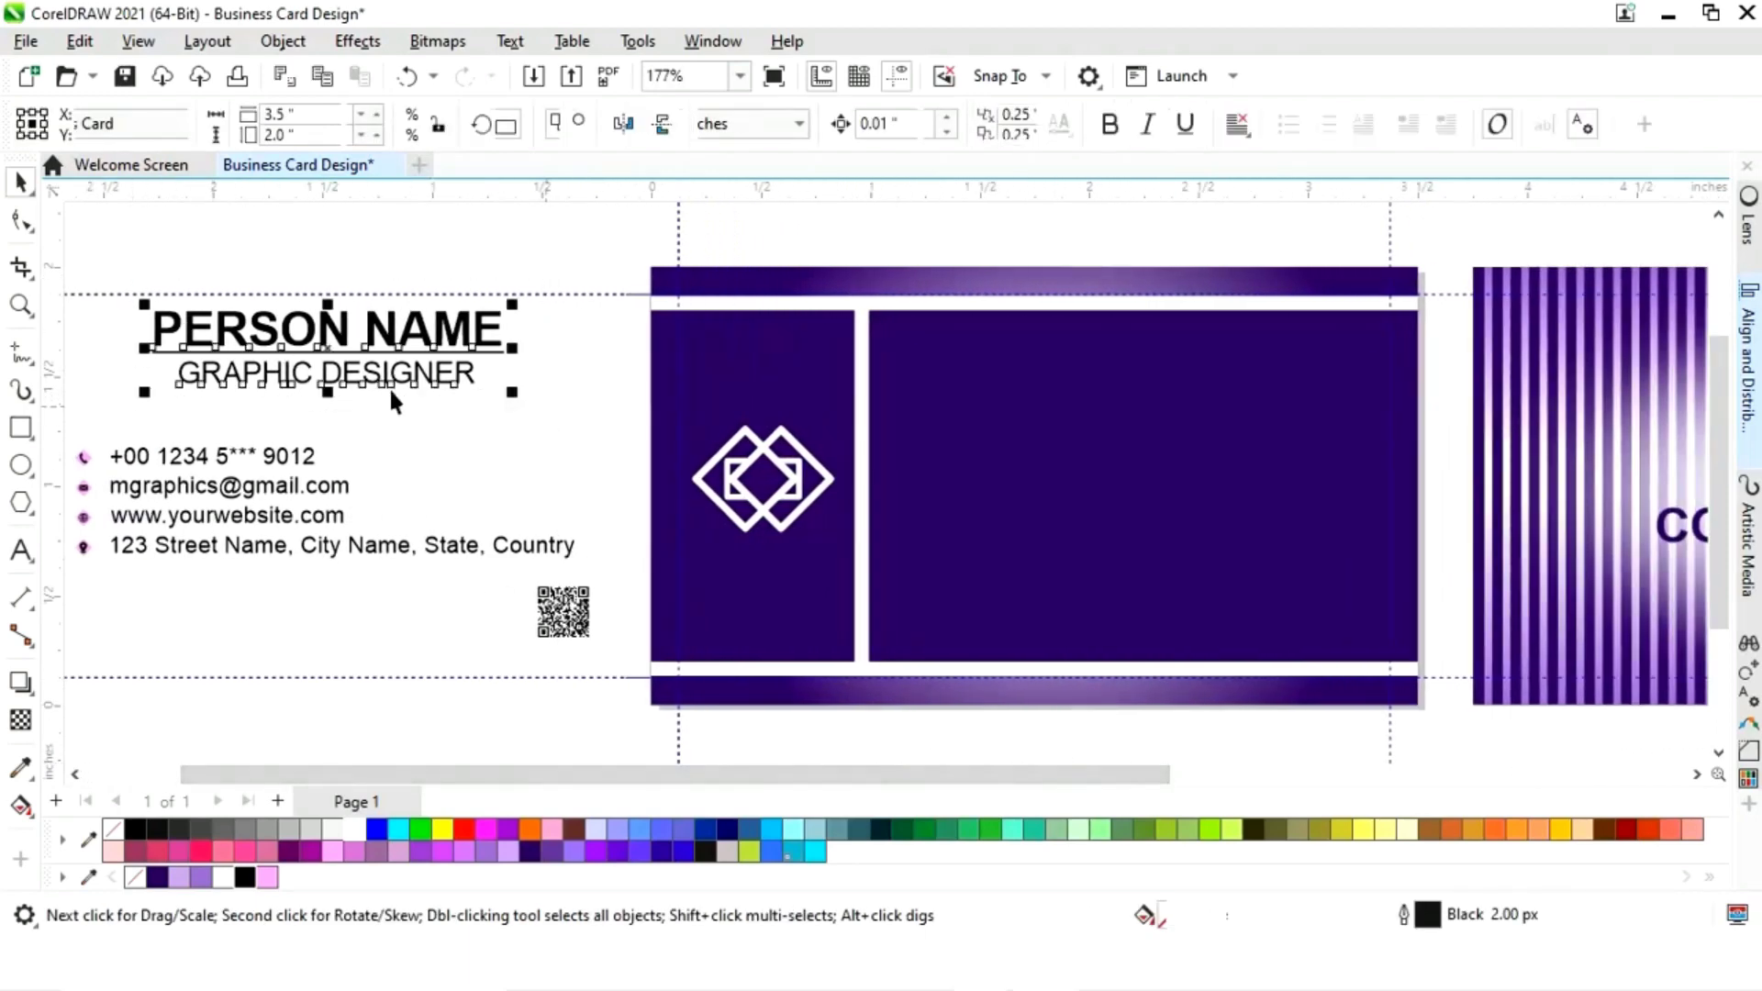
{"action": "left_click_drag", "start_coordinate": [324, 352], "coordinate": [1134, 361]}
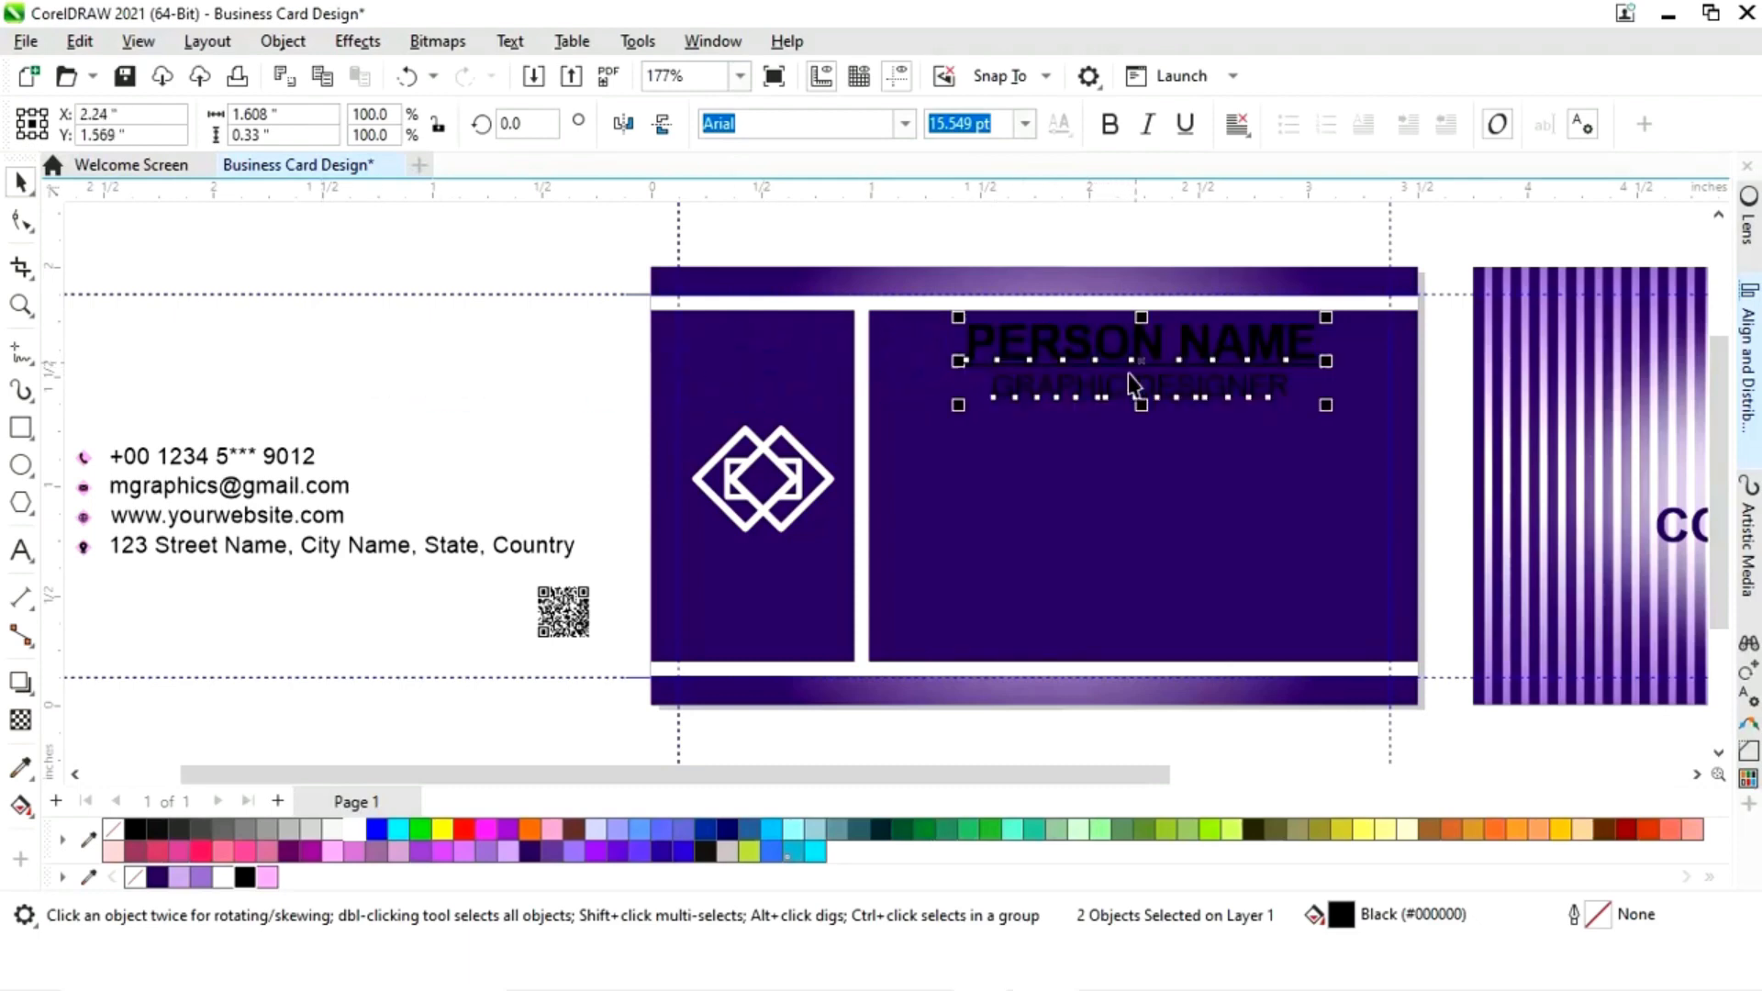
{"action": "left_click", "coordinate": [355, 830]}
{"action": "left_click", "coordinate": [537, 710]}
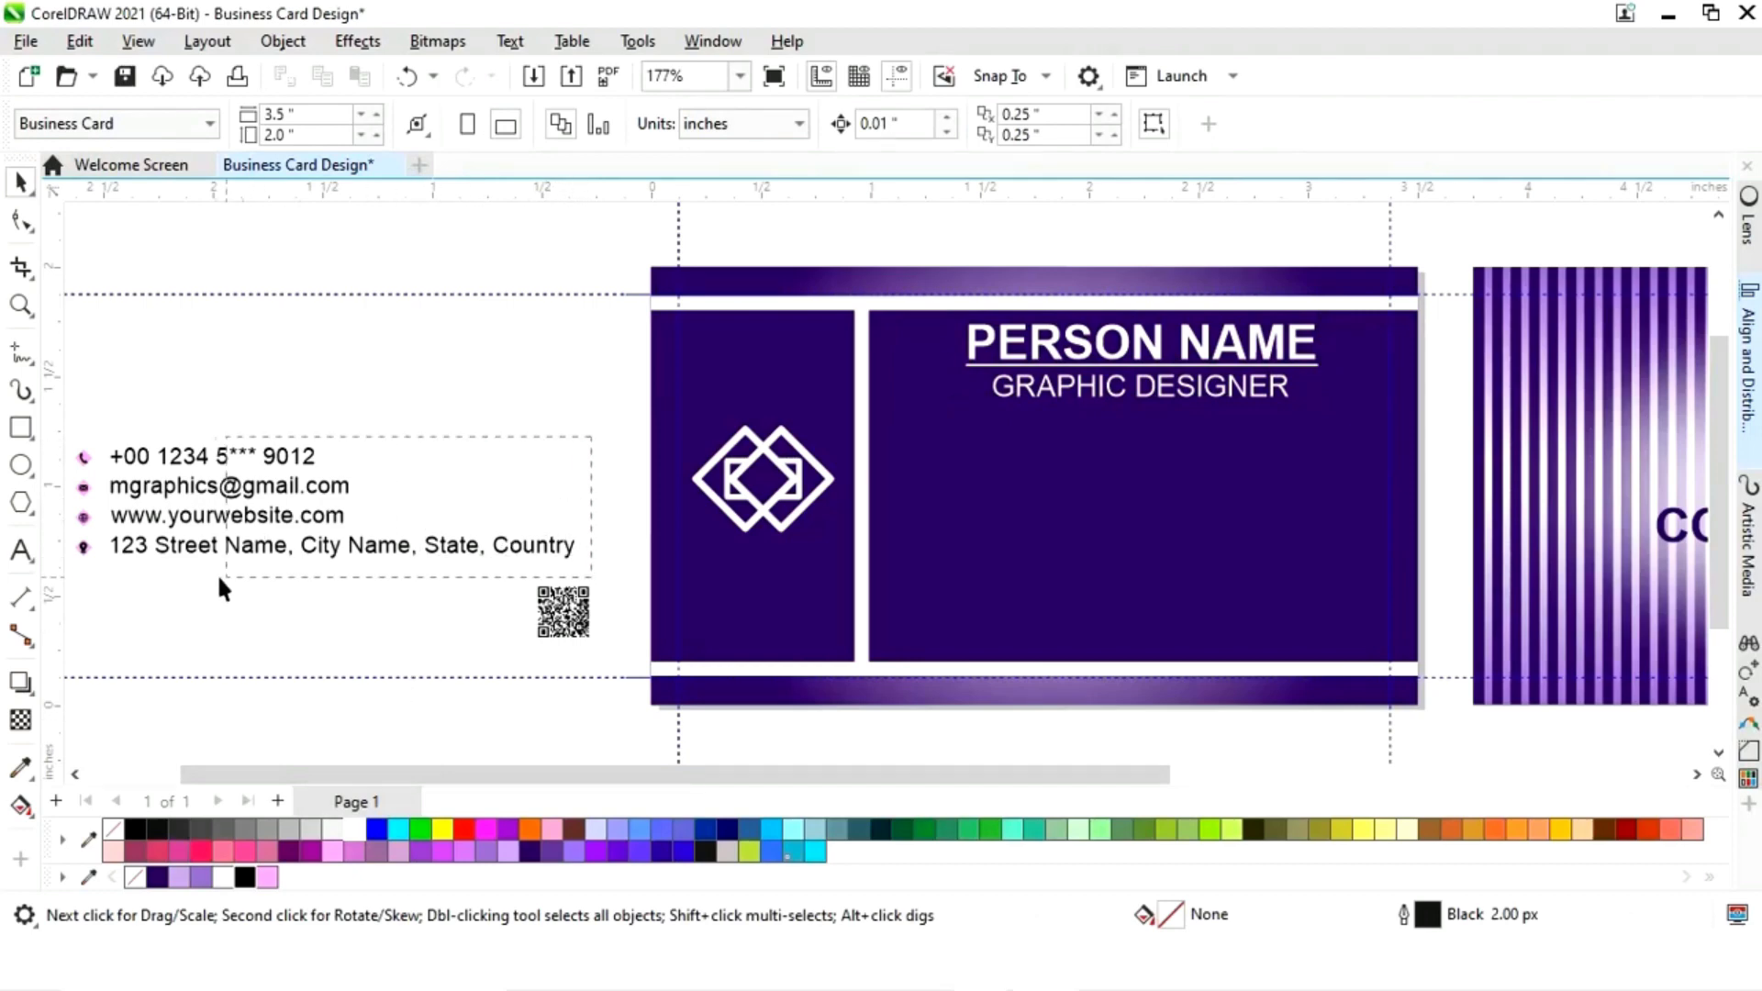
- Place the four contact lines with their icons below the job title on the wide panel and fill the text white
{"action": "scroll", "coordinate": [60, 566], "scroll_direction": "left", "scroll_amount": 3}
{"action": "left_click_drag", "start_coordinate": [228, 576], "coordinate": [241, 571]}
{"action": "left_click_drag", "start_coordinate": [417, 532], "coordinate": [1206, 510]}
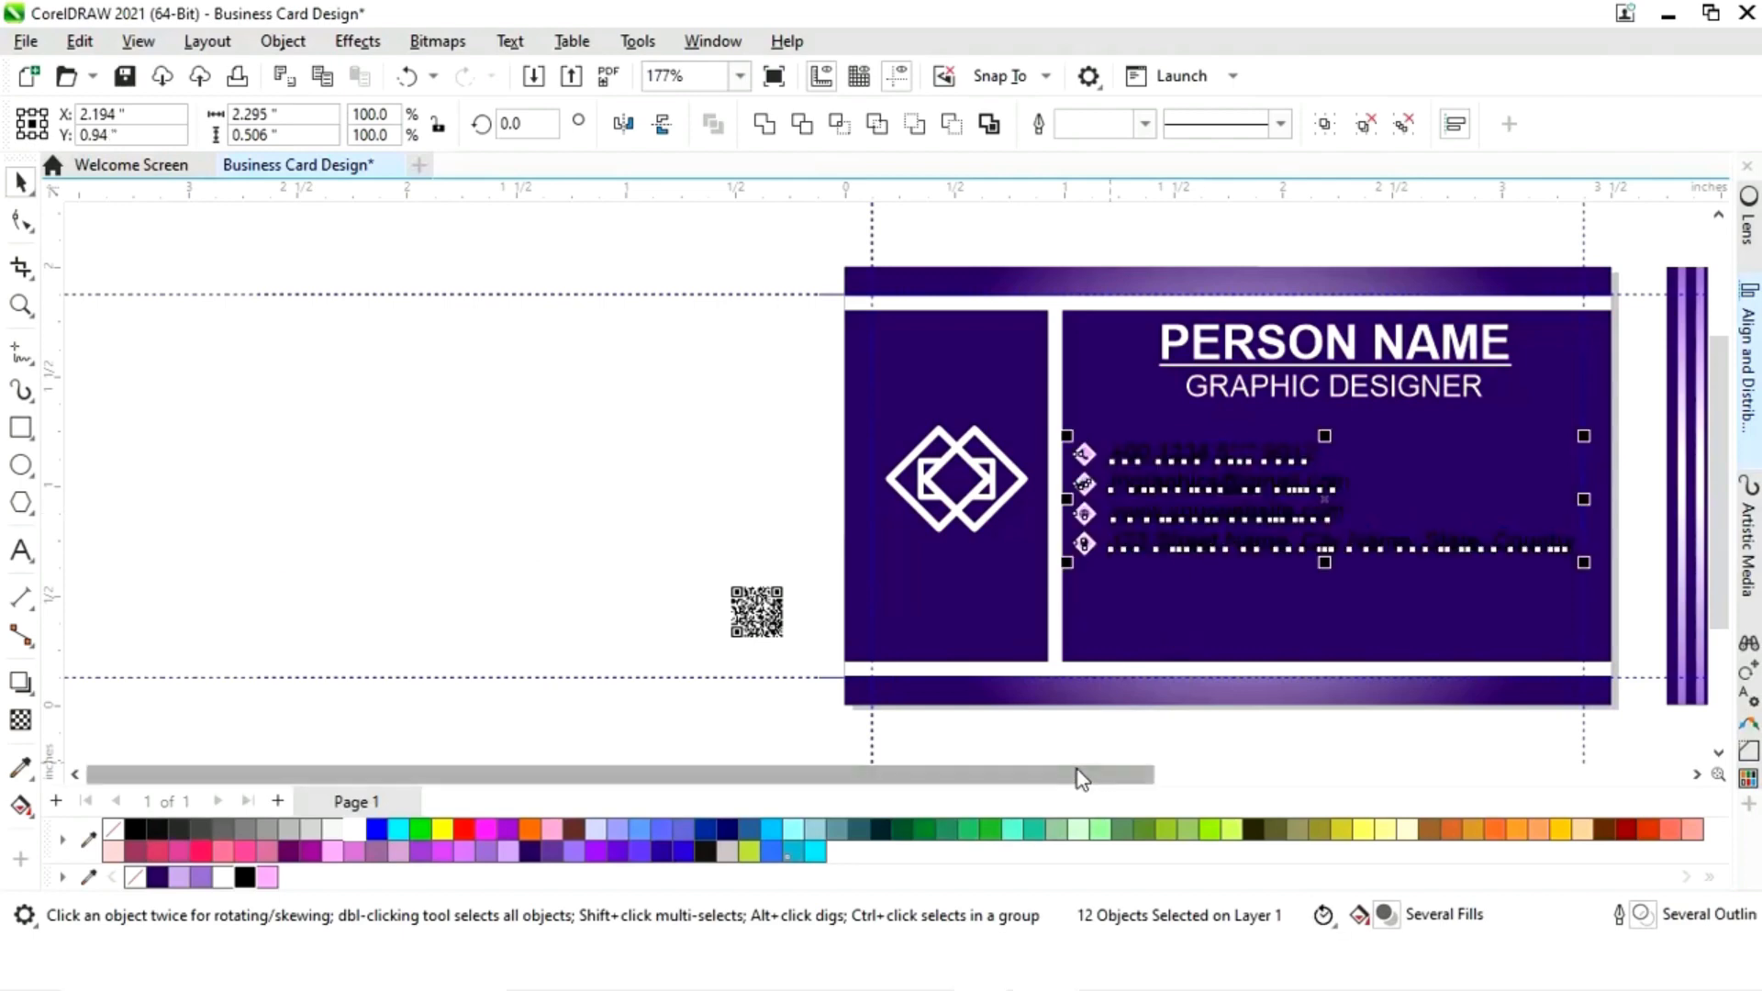
{"action": "left_click", "coordinate": [1083, 775]}
{"action": "left_click_drag", "start_coordinate": [713, 739], "coordinate": [1197, 437]}
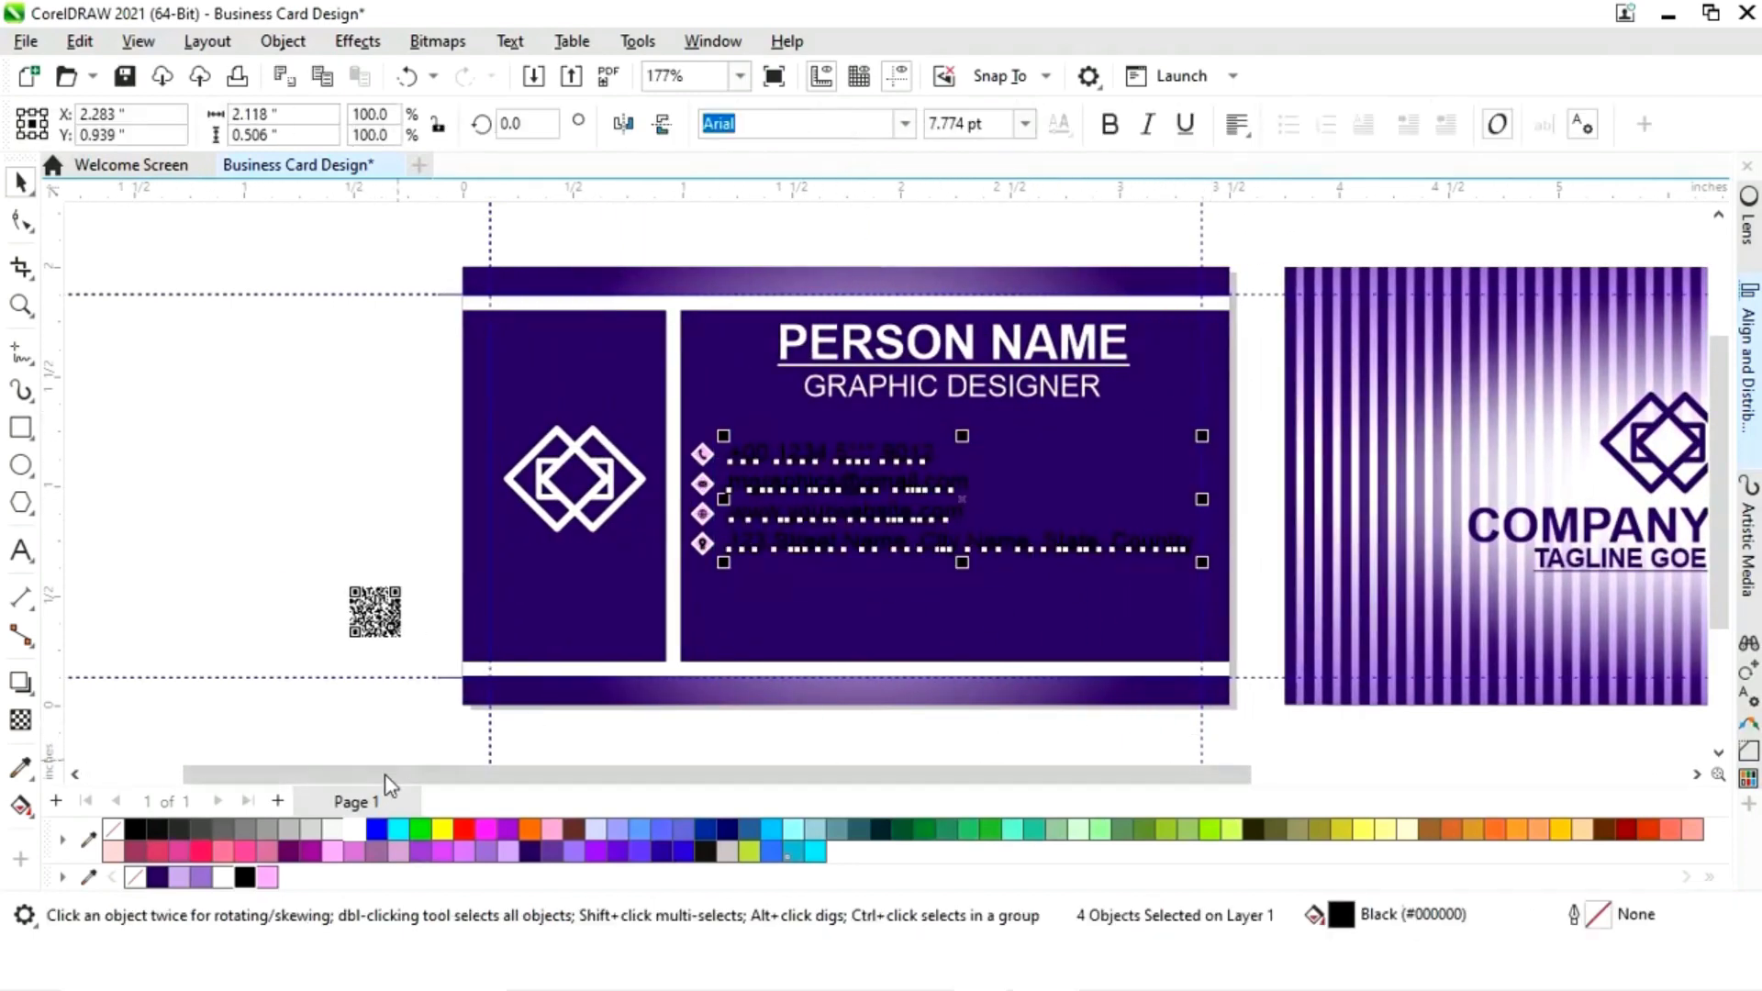
{"action": "left_click", "coordinate": [810, 745]}
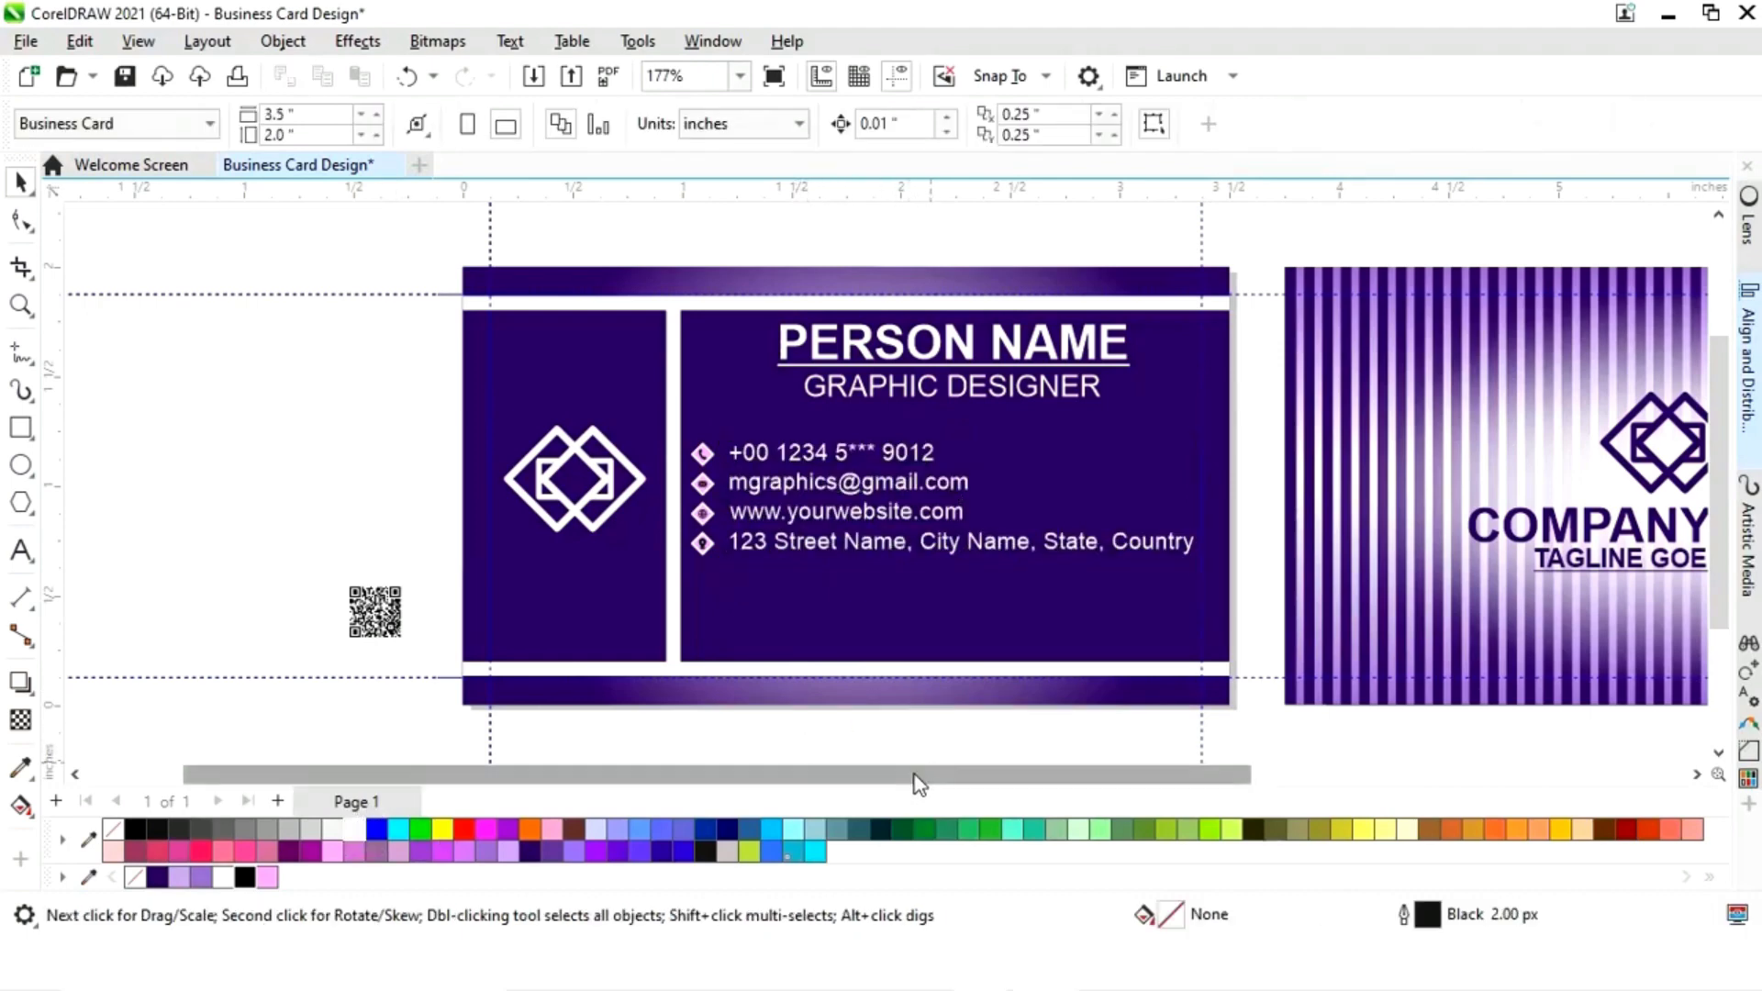
- Draw a white square of about 0.371 inches without outline over the lower white band near the card's right end
{"action": "left_click_drag", "start_coordinate": [918, 785], "coordinate": [943, 783]}
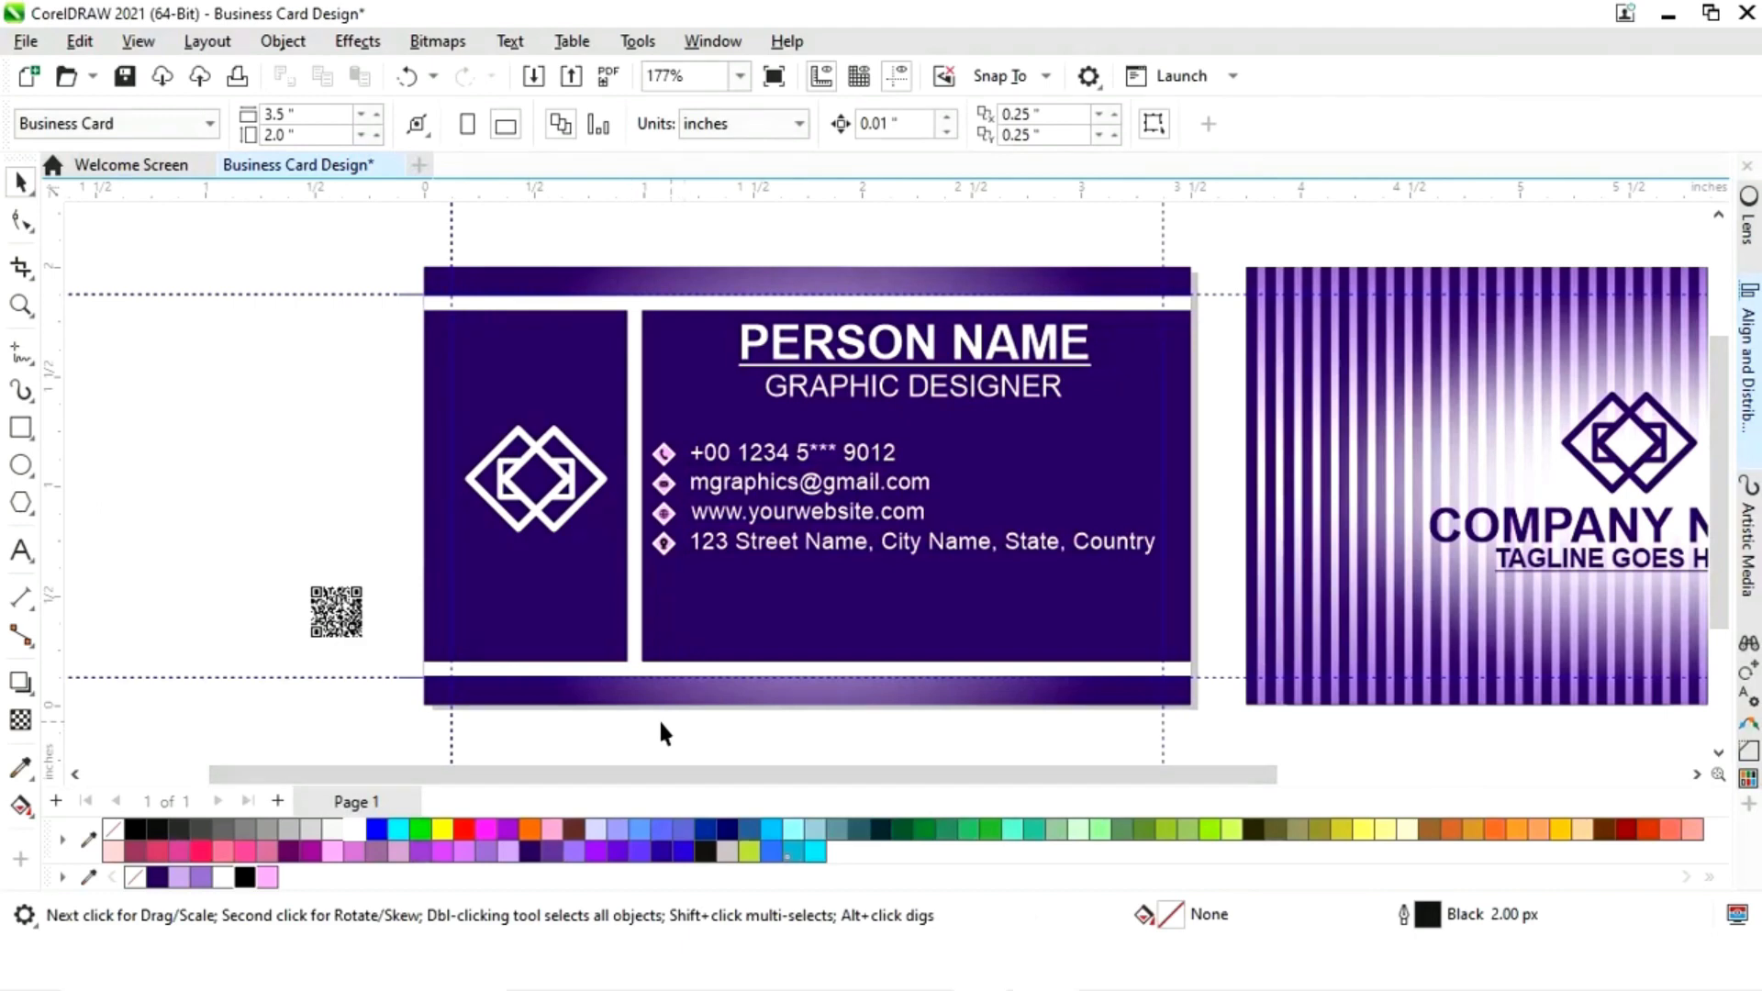
{"action": "left_click", "coordinate": [309, 610]}
{"action": "left_click", "coordinate": [122, 480]}
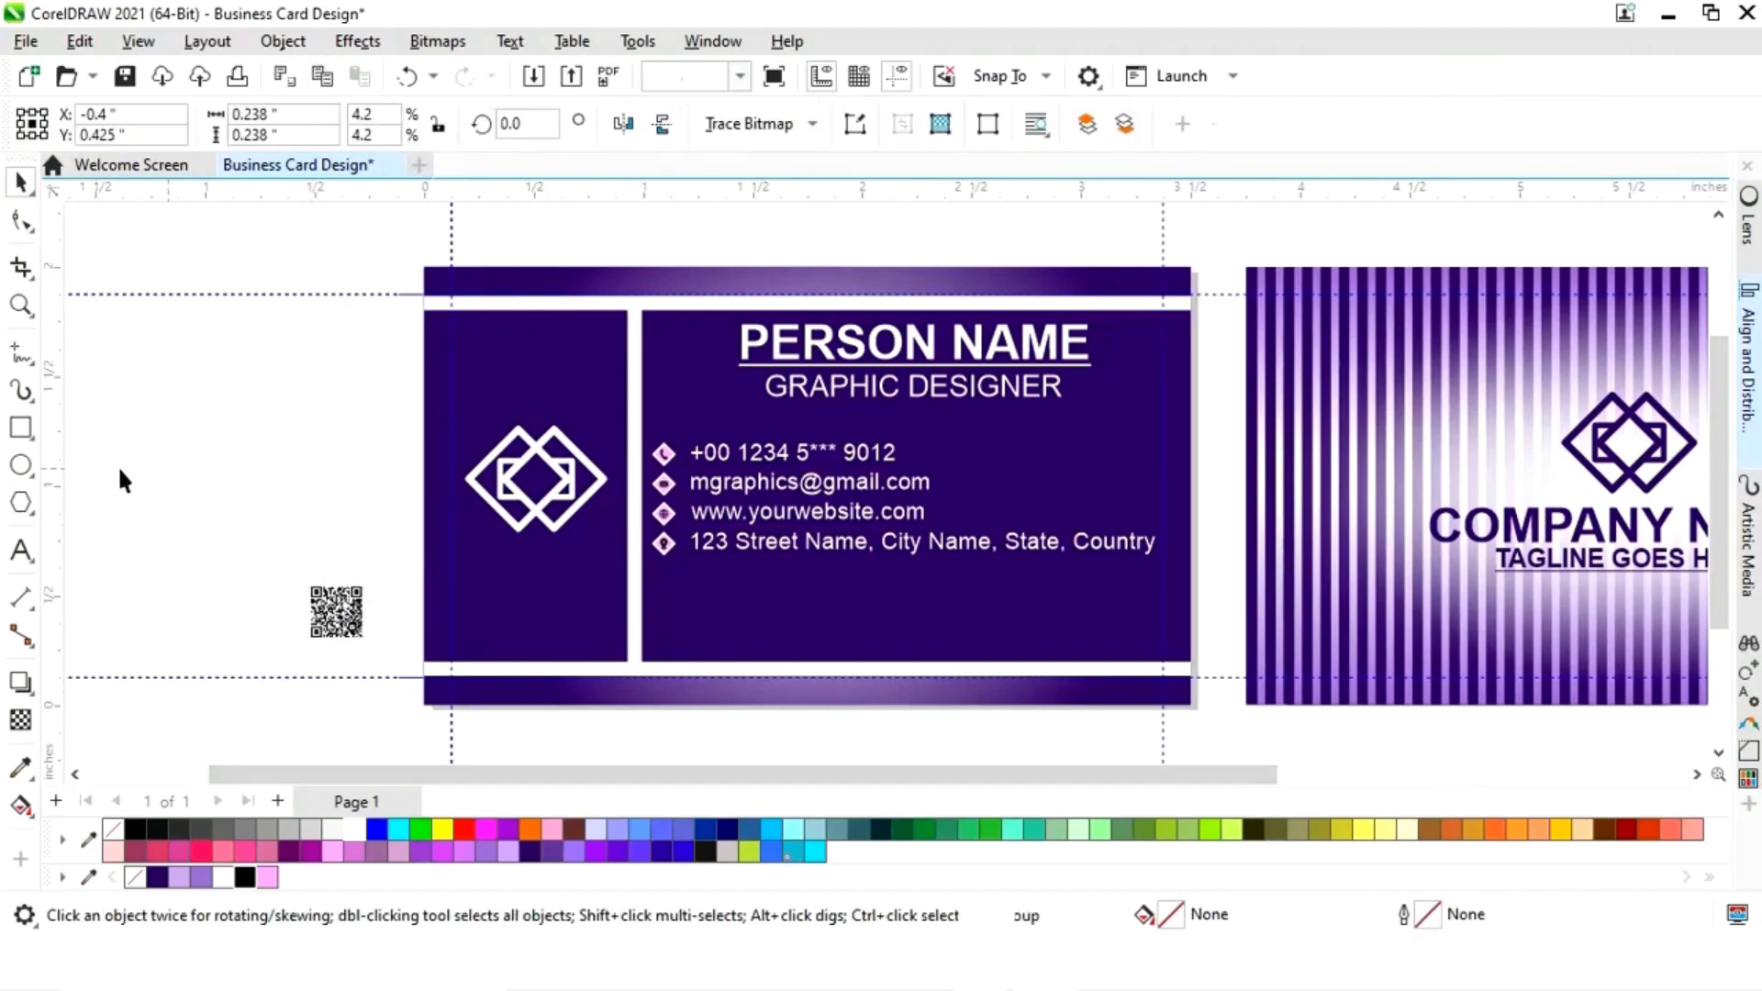
{"action": "left_click", "coordinate": [21, 428]}
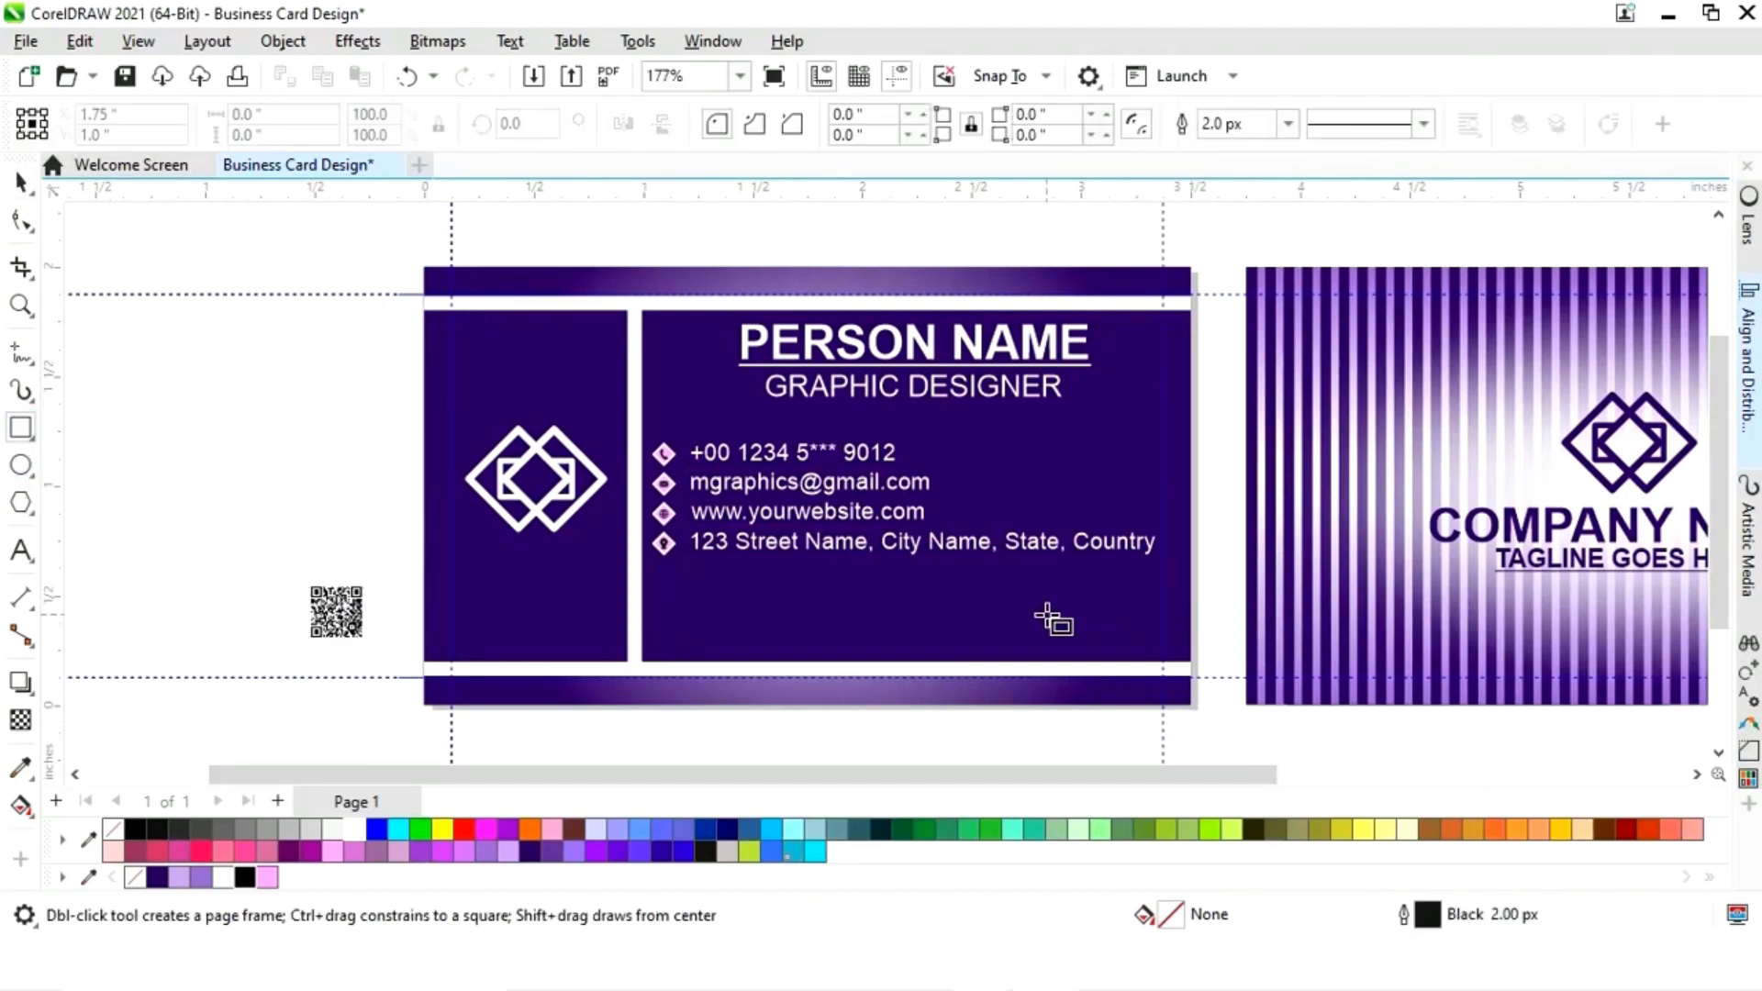
{"action": "left_click_drag", "start_coordinate": [1046, 613], "coordinate": [1129, 664]}
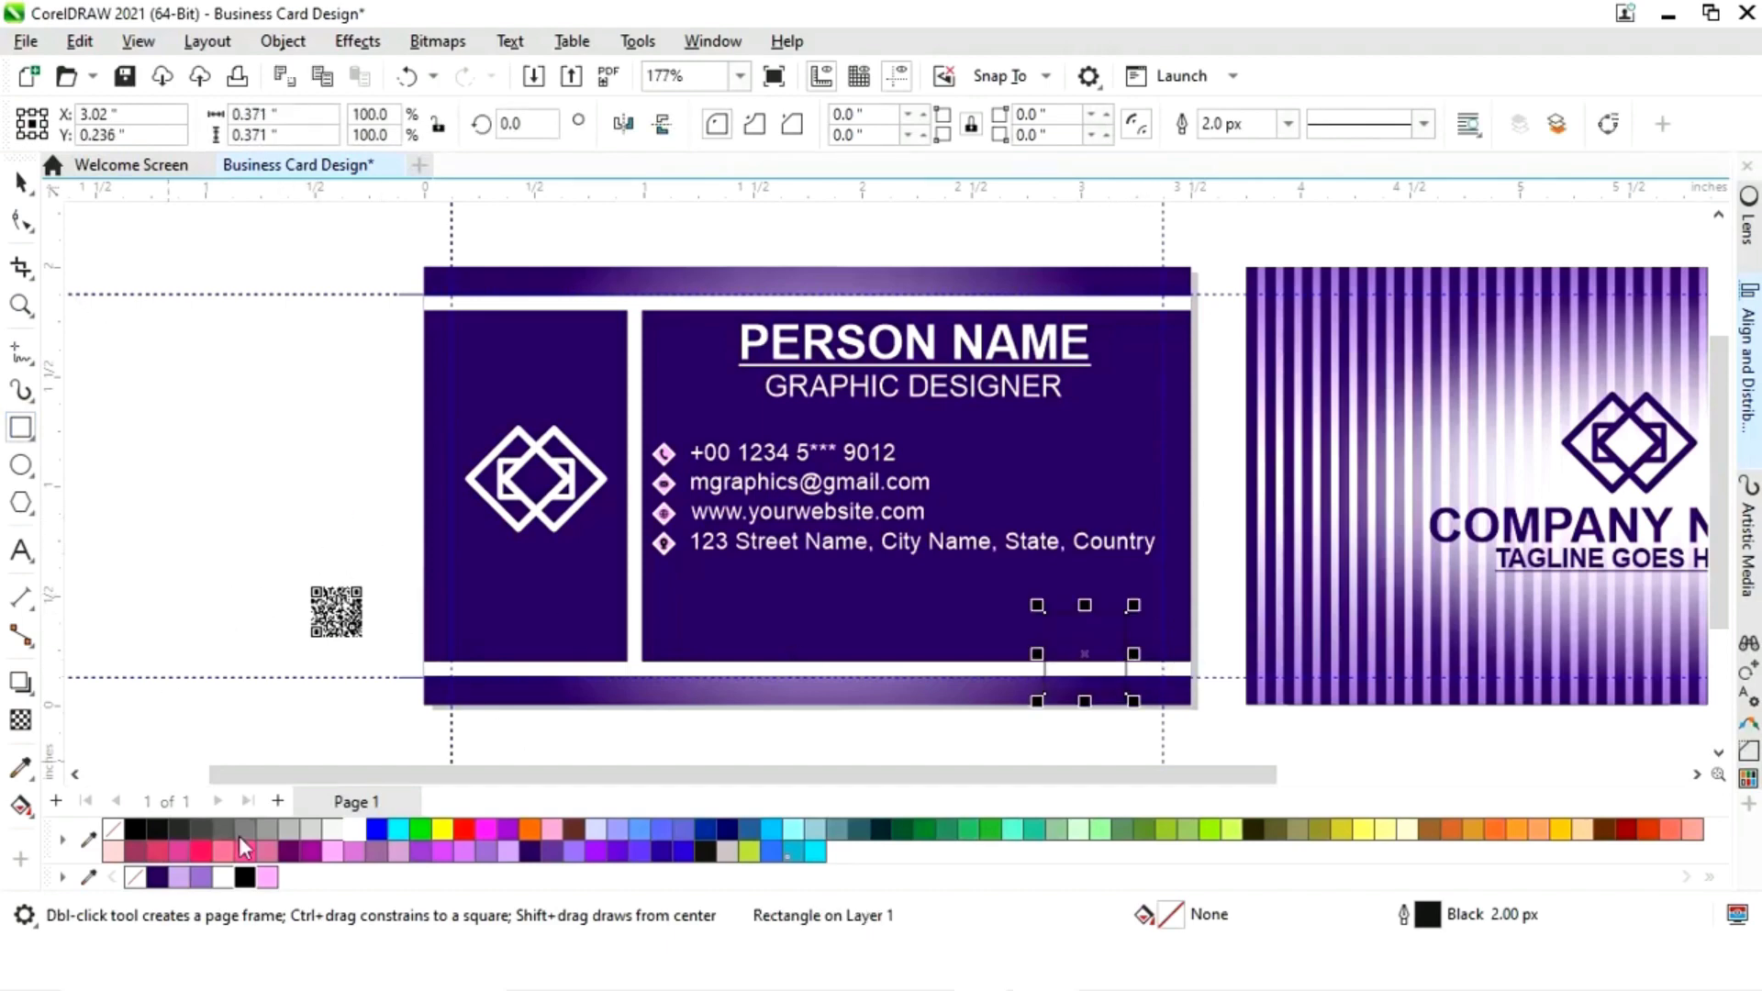
{"action": "left_click", "coordinate": [356, 829]}
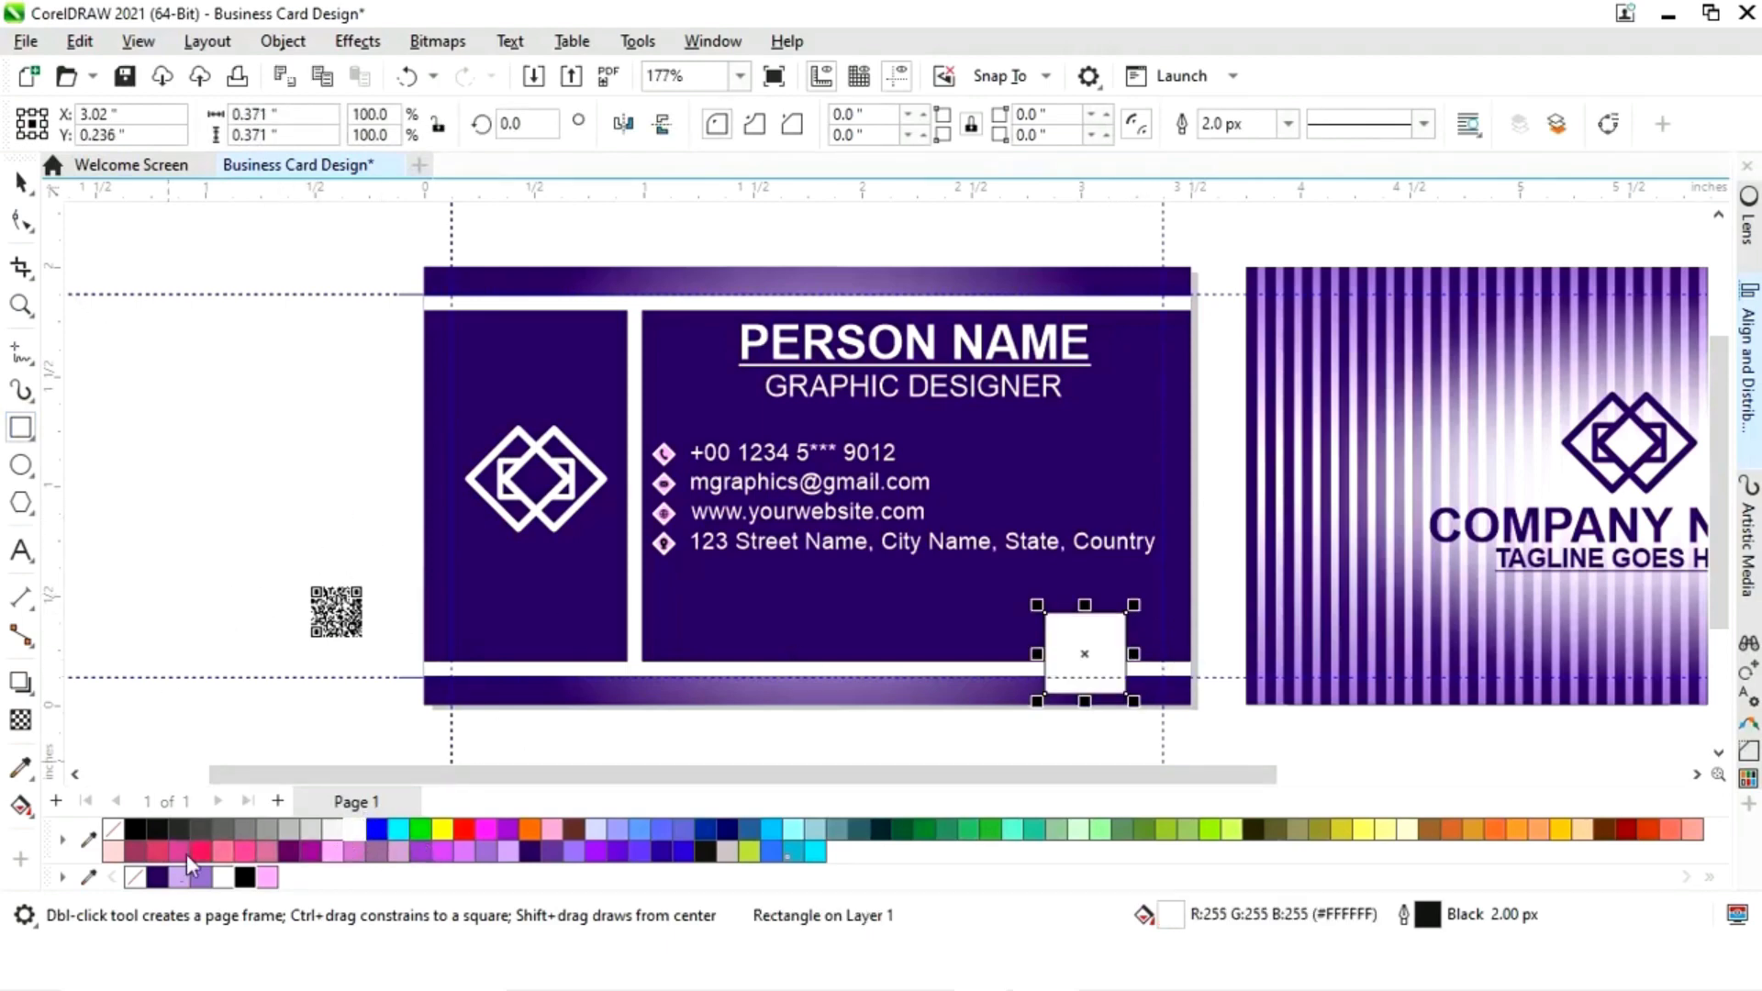
{"action": "right_click", "coordinate": [137, 879]}
{"action": "left_click", "coordinate": [22, 182]}
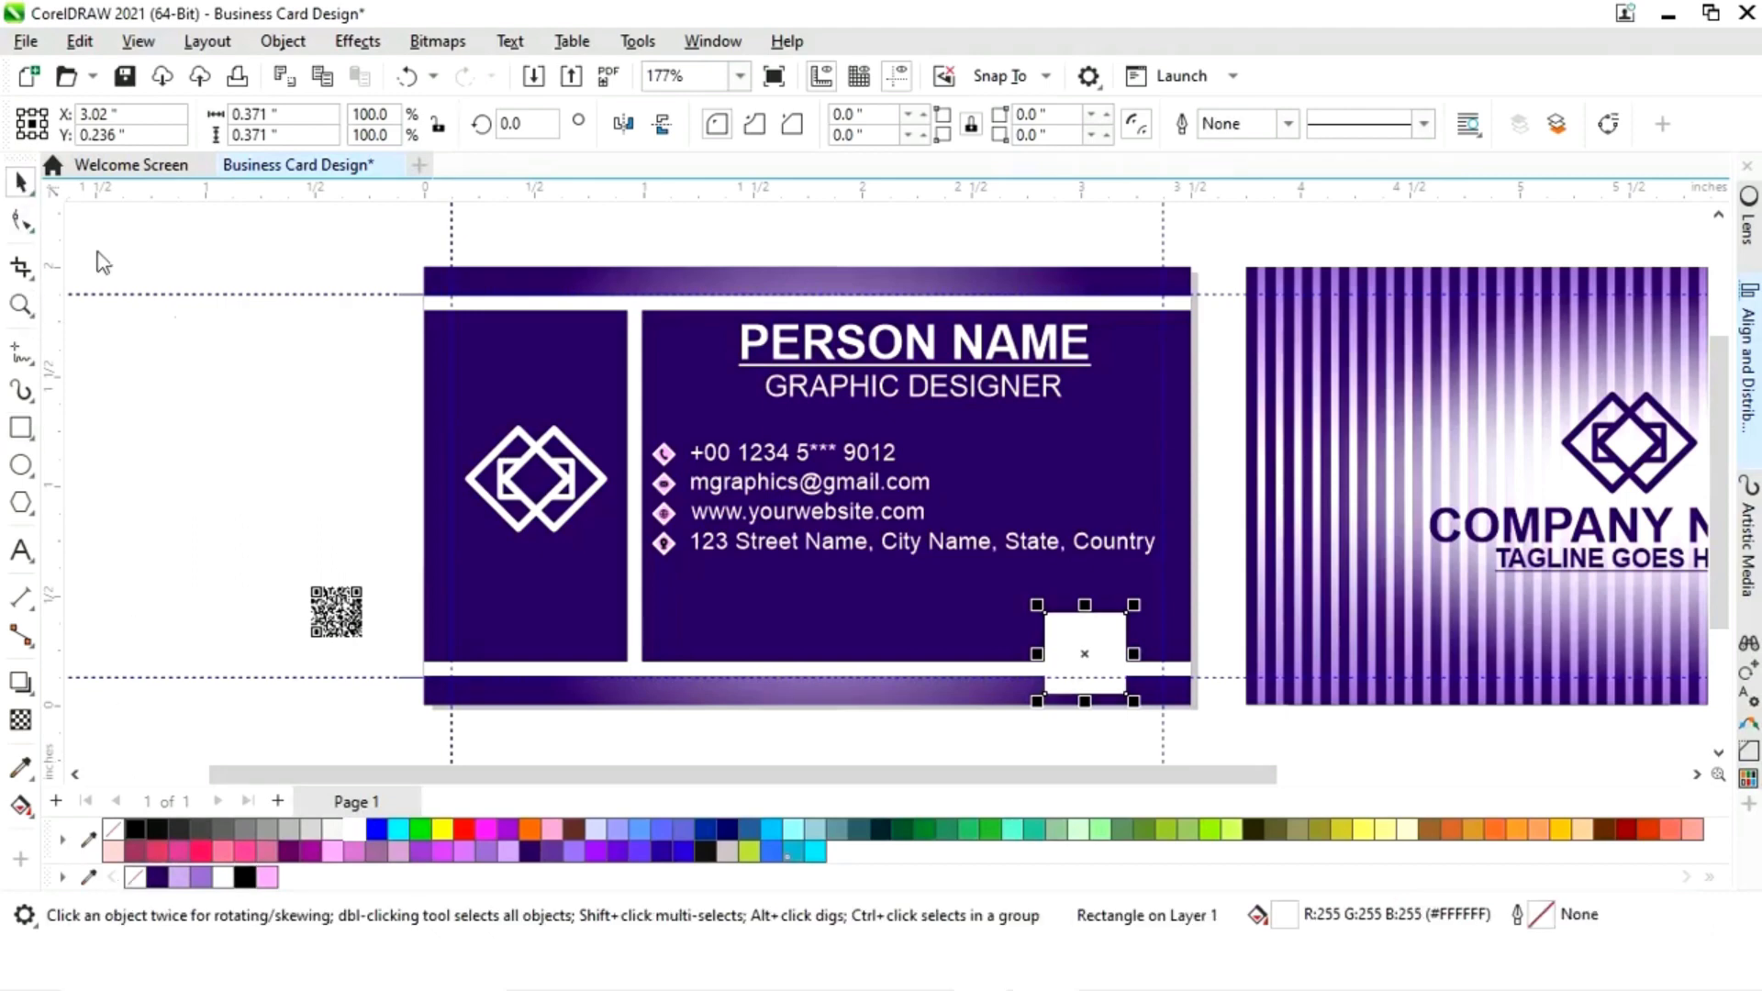
- Shift the white square slightly up and right, and place the QR code centred on it
{"action": "left_click", "coordinate": [954, 724]}
{"action": "left_click", "coordinate": [1081, 656]}
{"action": "left_click_drag", "start_coordinate": [1089, 630], "coordinate": [1114, 635]}
{"action": "left_click", "coordinate": [338, 623]}
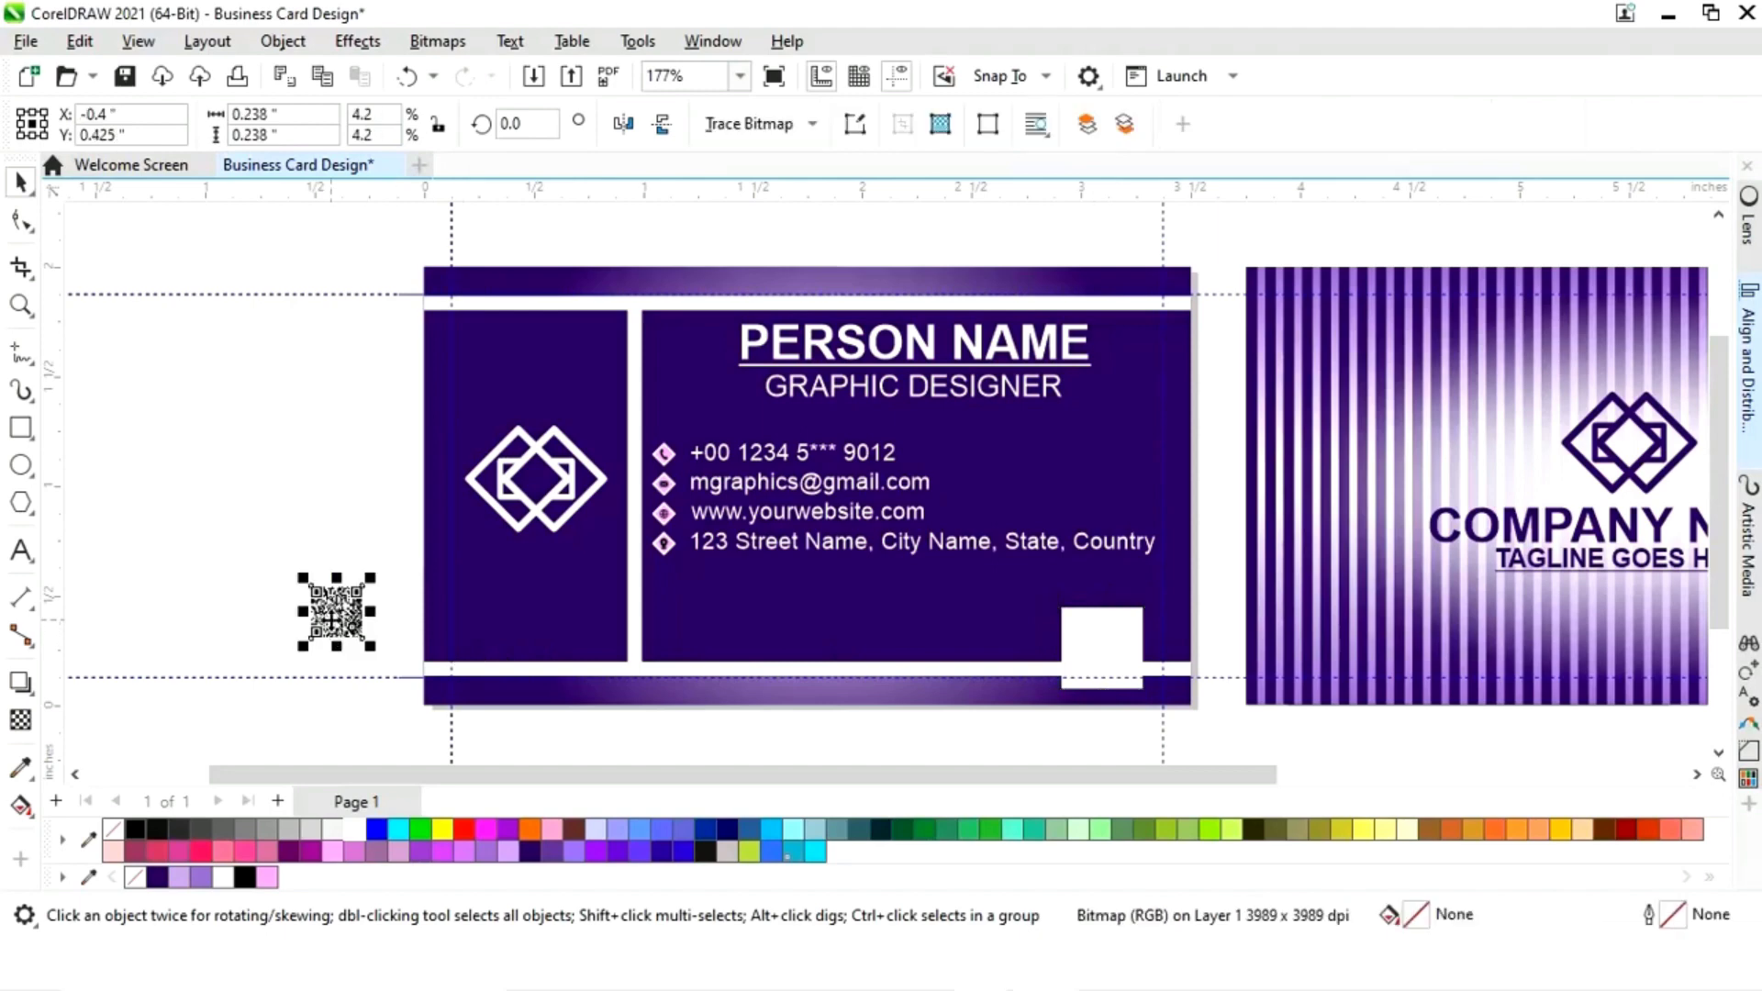
{"action": "left_click_drag", "start_coordinate": [337, 622], "coordinate": [1112, 657]}
{"action": "left_click", "coordinate": [1153, 712]}
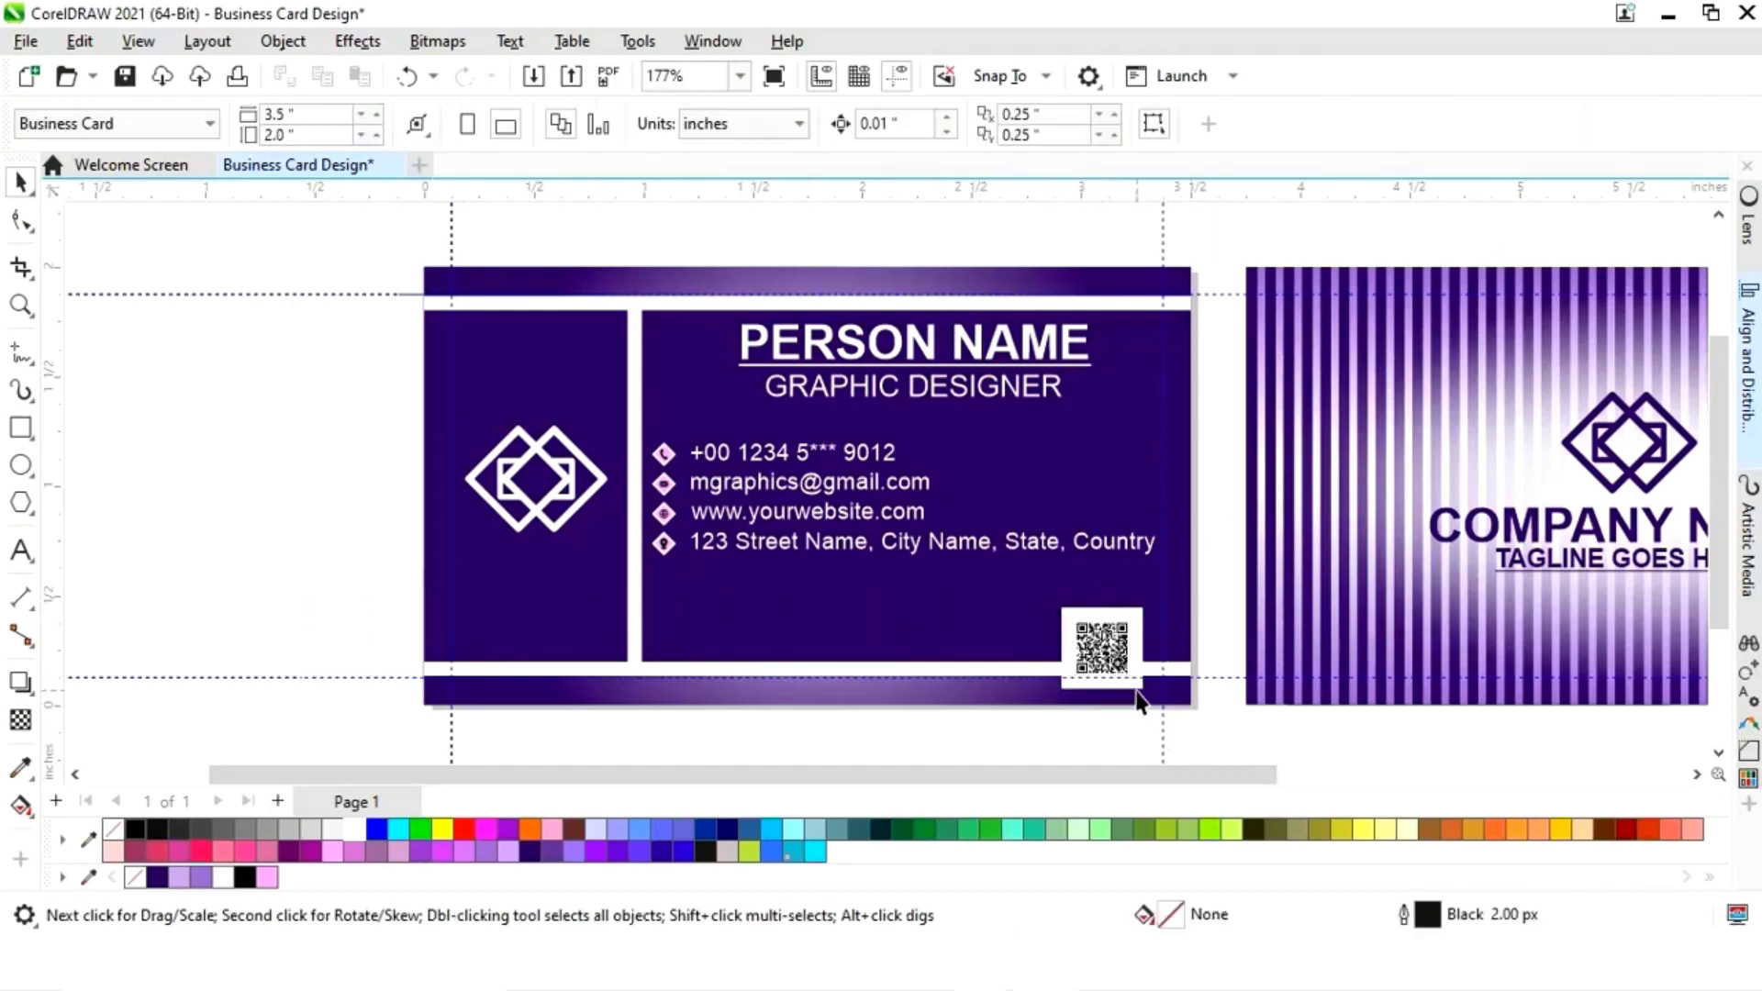
- Shrink the white square about its centre to about 0.254 inches so that it forms a thin border around the QR code
{"action": "key", "text": "z"}
{"action": "left_click_drag", "start_coordinate": [1009, 562], "coordinate": [1238, 739]}
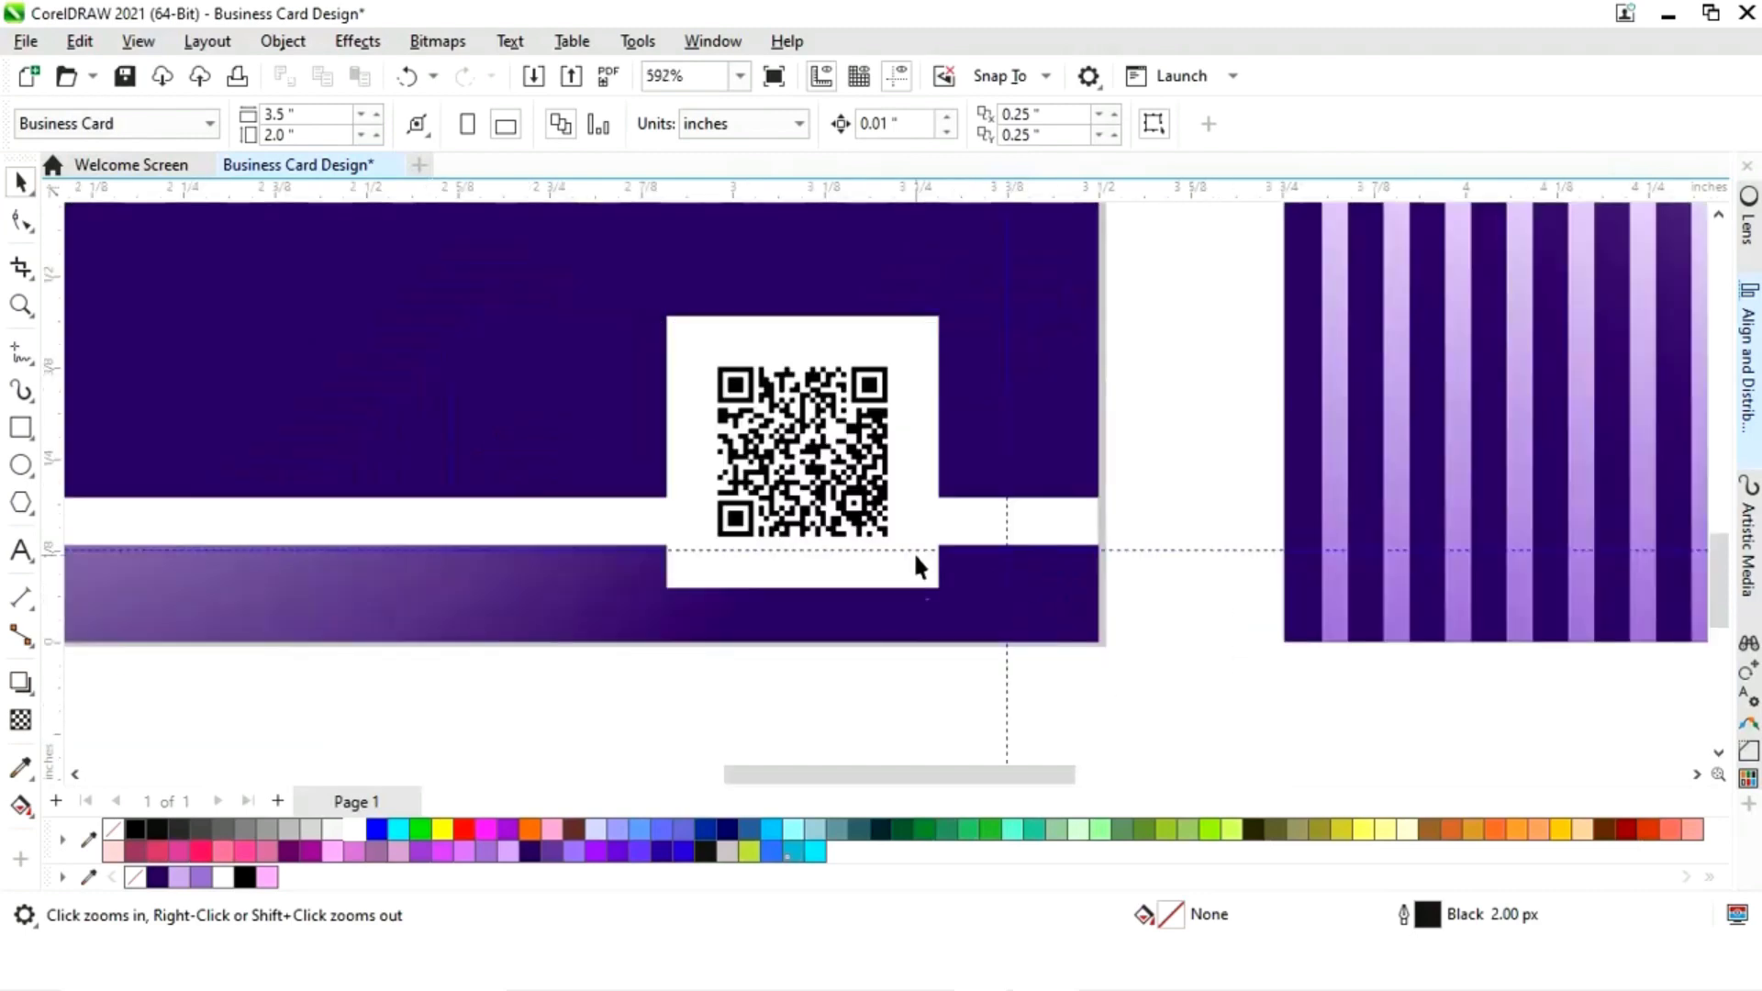
{"action": "key", "text": "space"}
{"action": "left_click", "coordinate": [936, 590]}
{"action": "left_click_drag", "start_coordinate": [951, 598], "coordinate": [929, 575]}
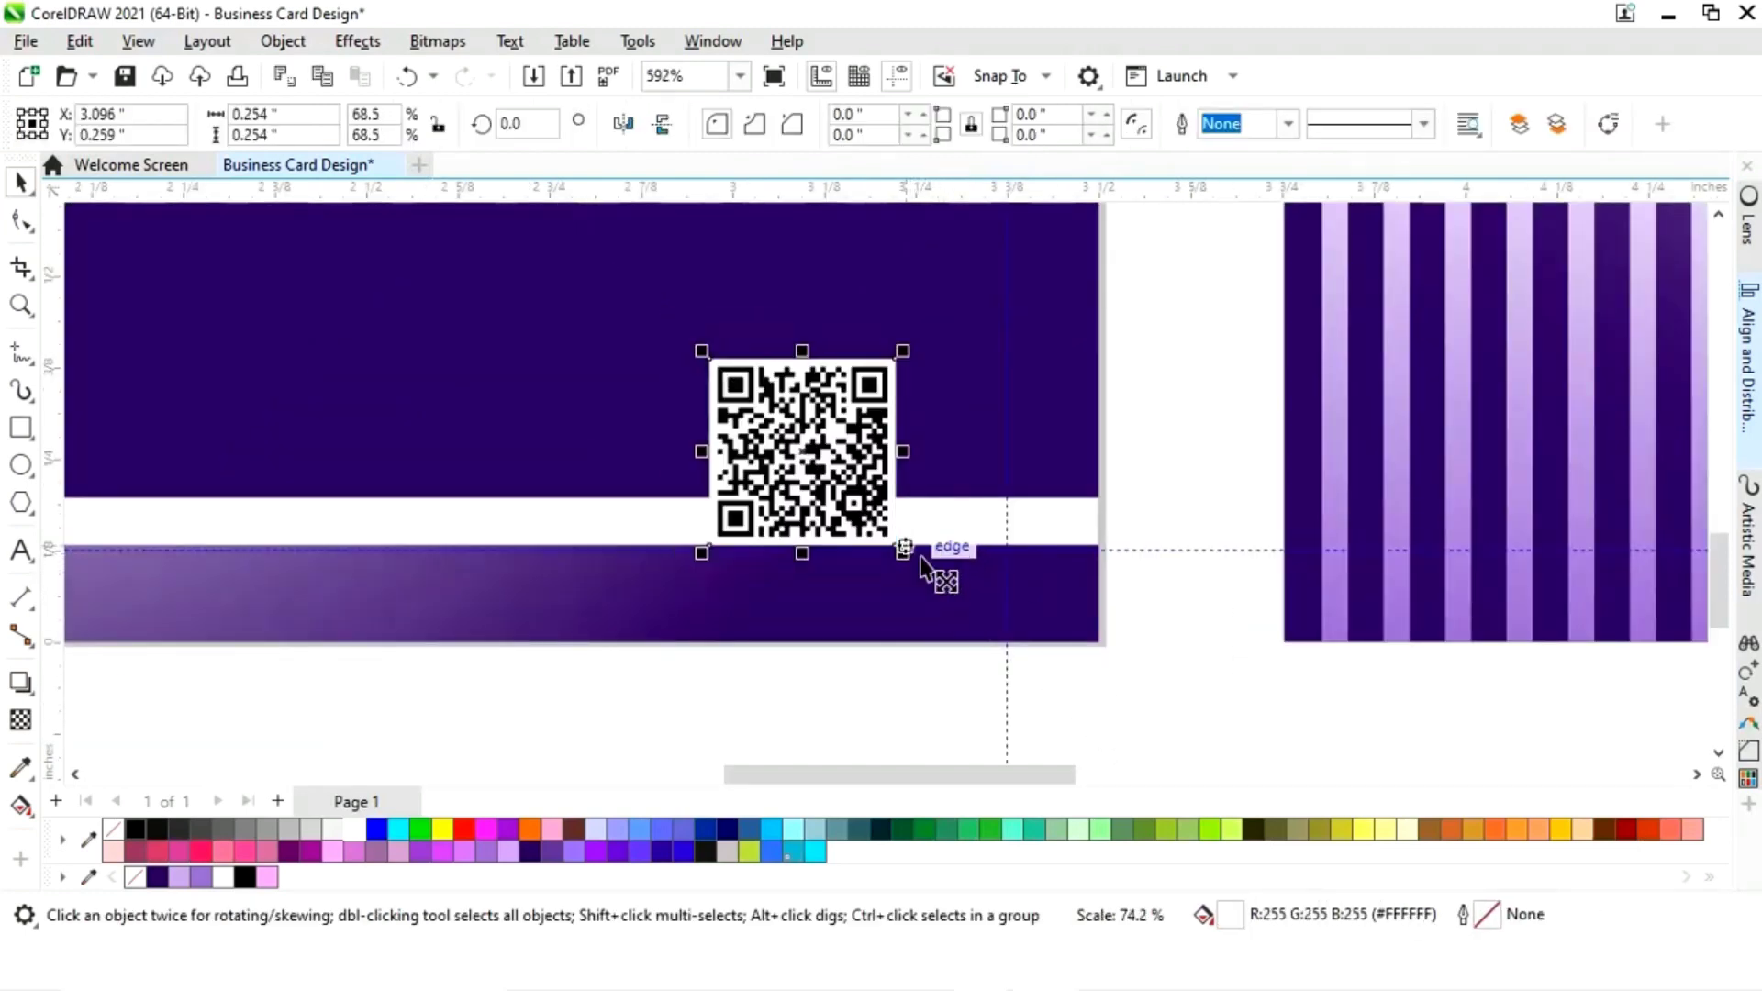
- Enlarge the QR code and its white square together to about 0.297 inches and shift them slightly right towards the margin guideline
{"action": "left_click_drag", "start_coordinate": [657, 697], "coordinate": [956, 349]}
{"action": "left_click_drag", "start_coordinate": [836, 454], "coordinate": [873, 456]}
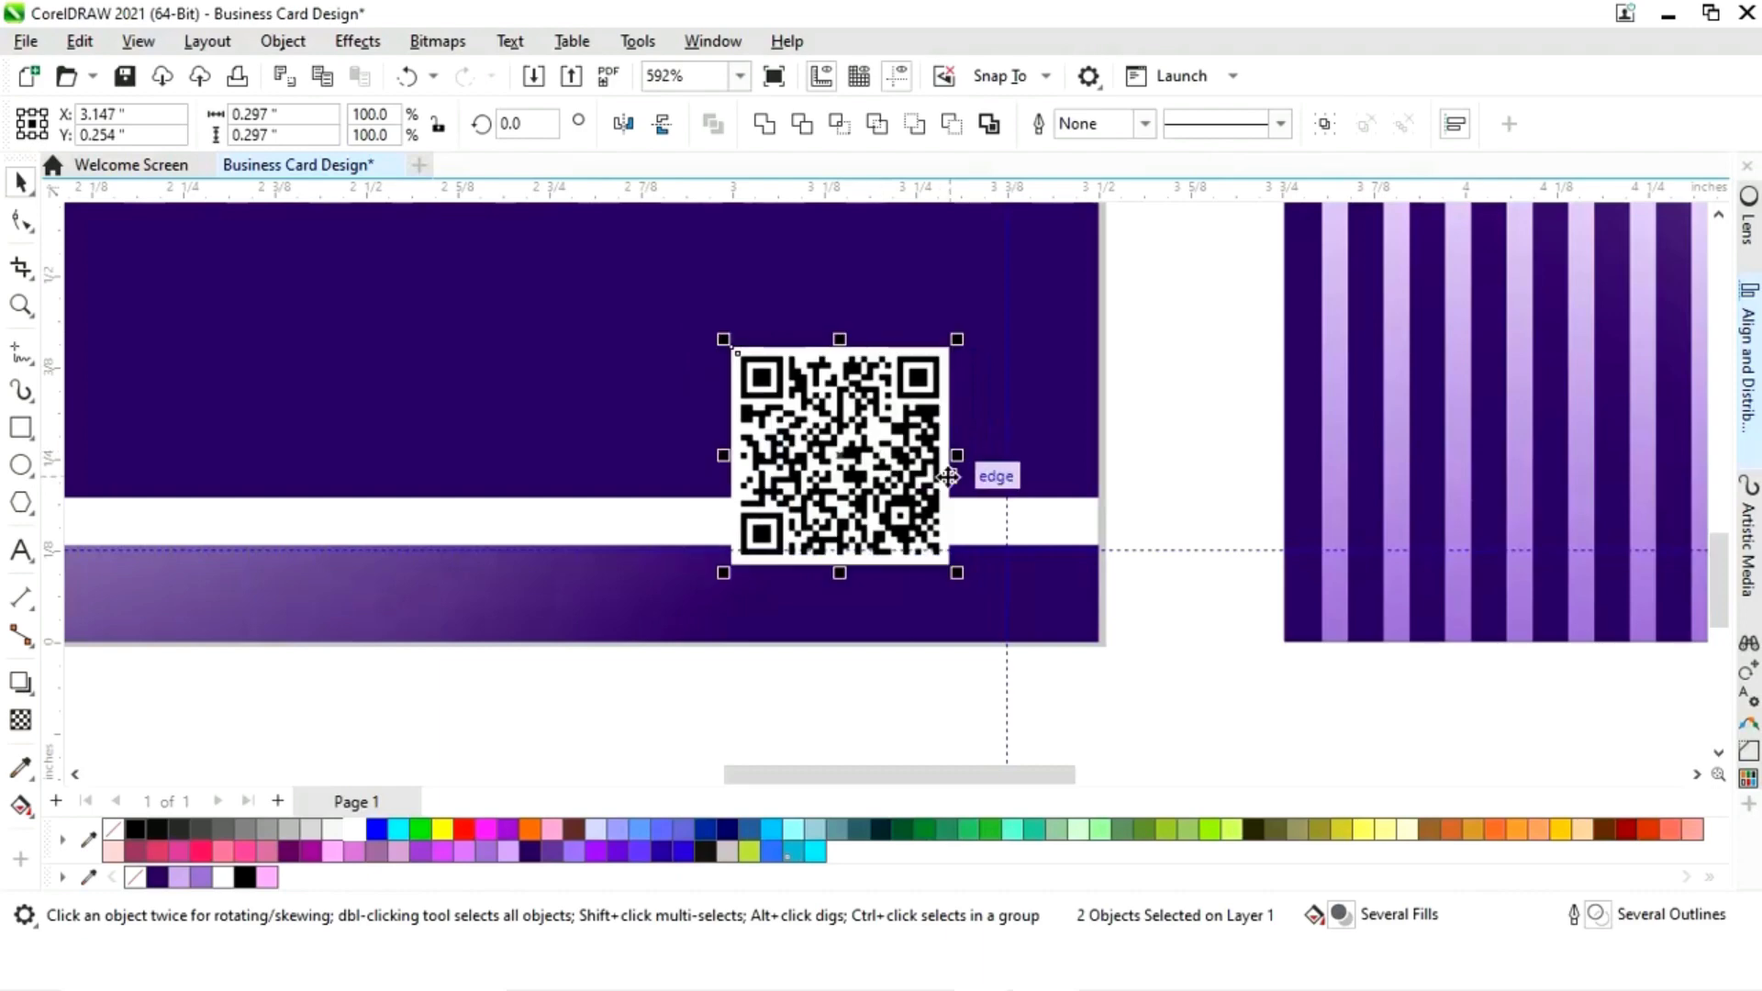
{"action": "key", "text": "F4"}
{"action": "left_click", "coordinate": [883, 686]}
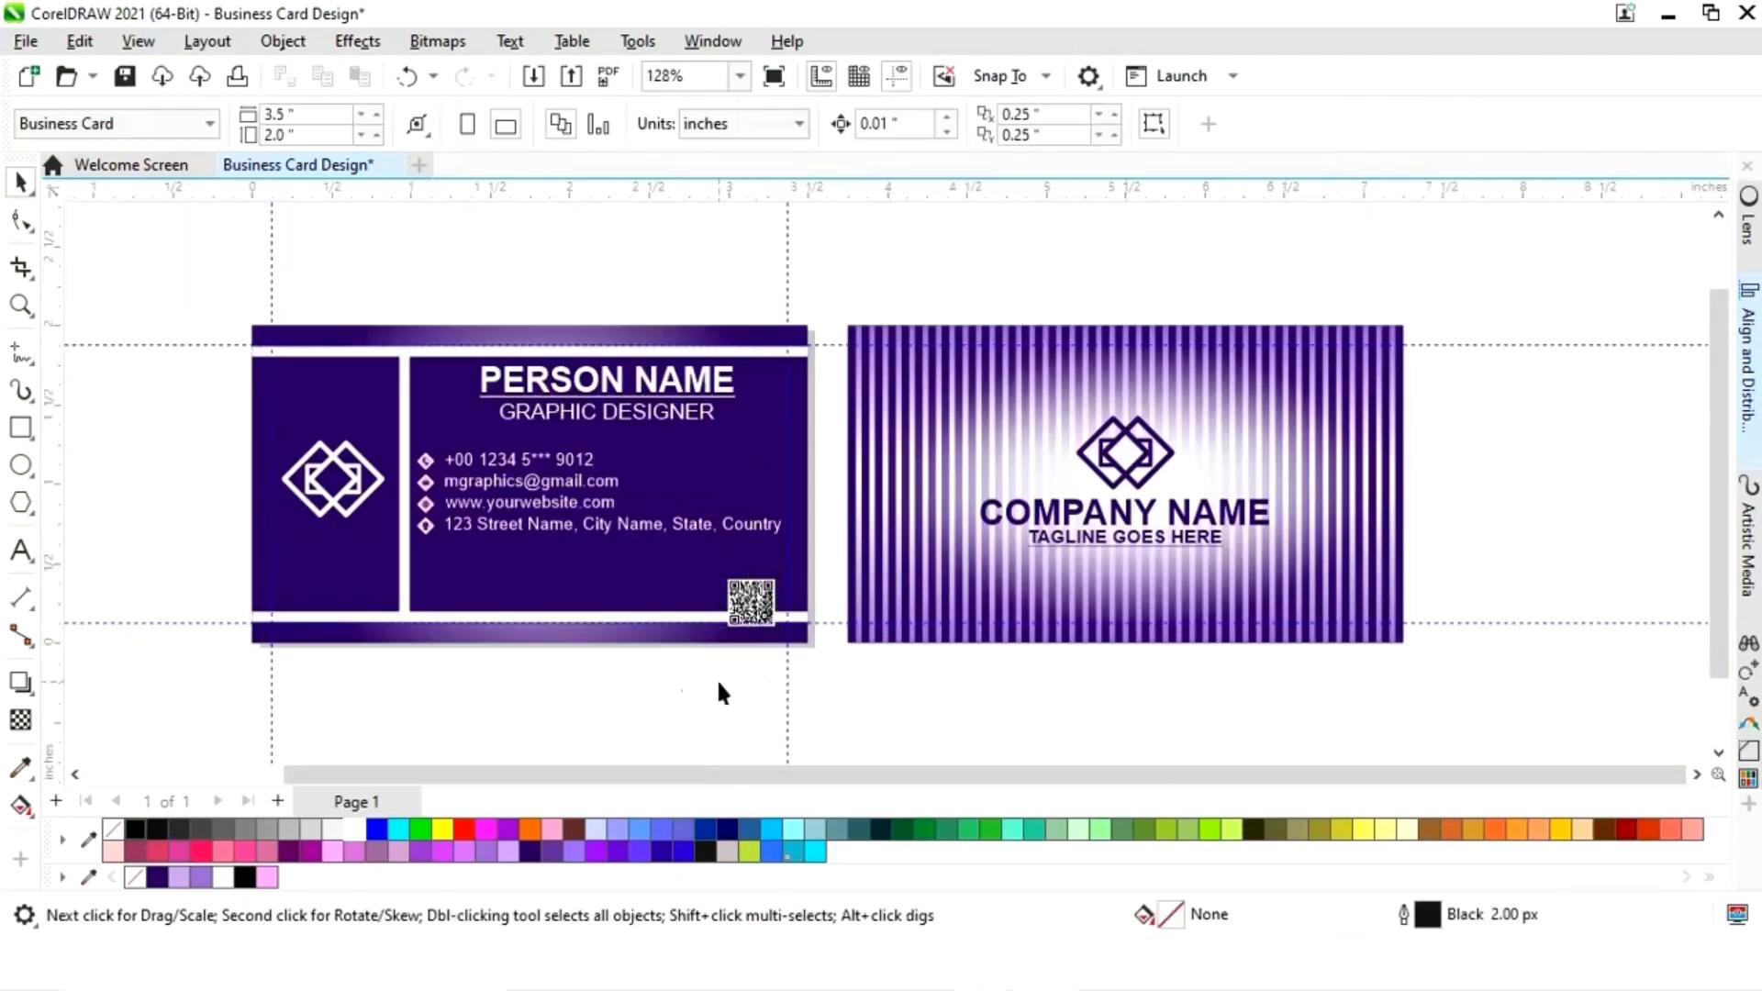
- Fill the phone, envelope, globe and location symbols beside the contact lines with white
{"action": "key", "text": "z"}
{"action": "left_click_drag", "start_coordinate": [203, 297], "coordinate": [845, 680]}
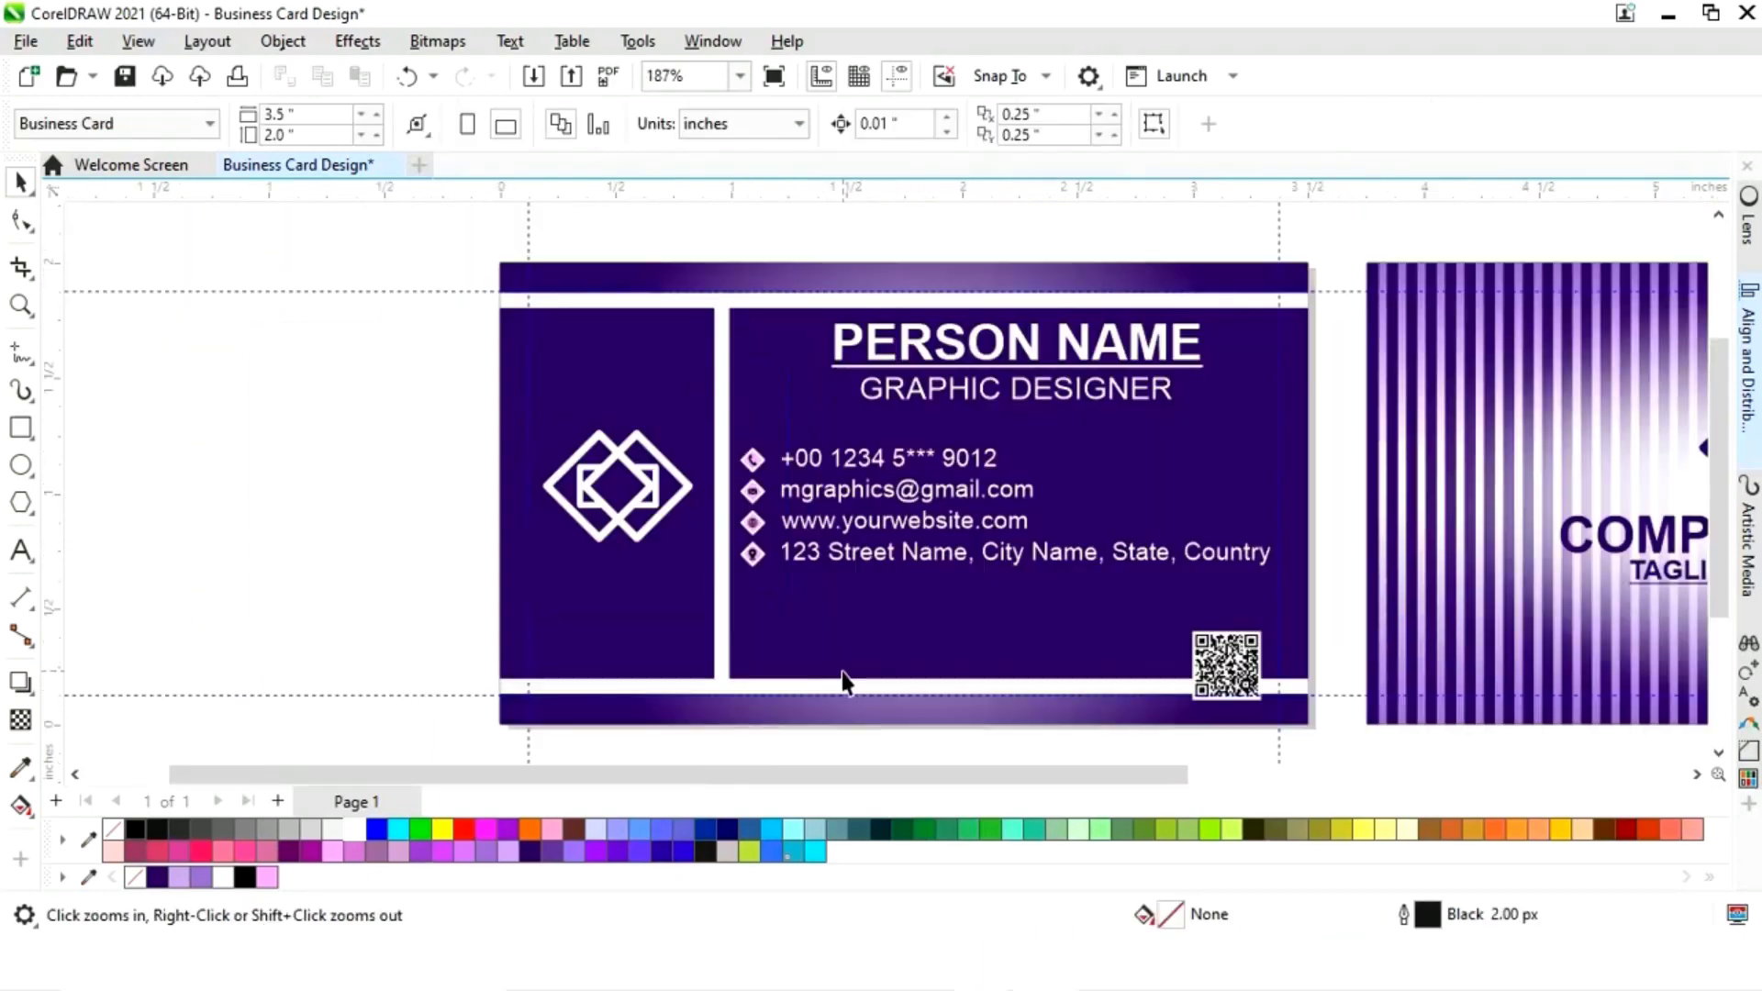
{"action": "left_click_drag", "start_coordinate": [688, 413], "coordinate": [836, 608]}
{"action": "key", "text": "space"}
{"action": "left_click", "coordinate": [895, 619]}
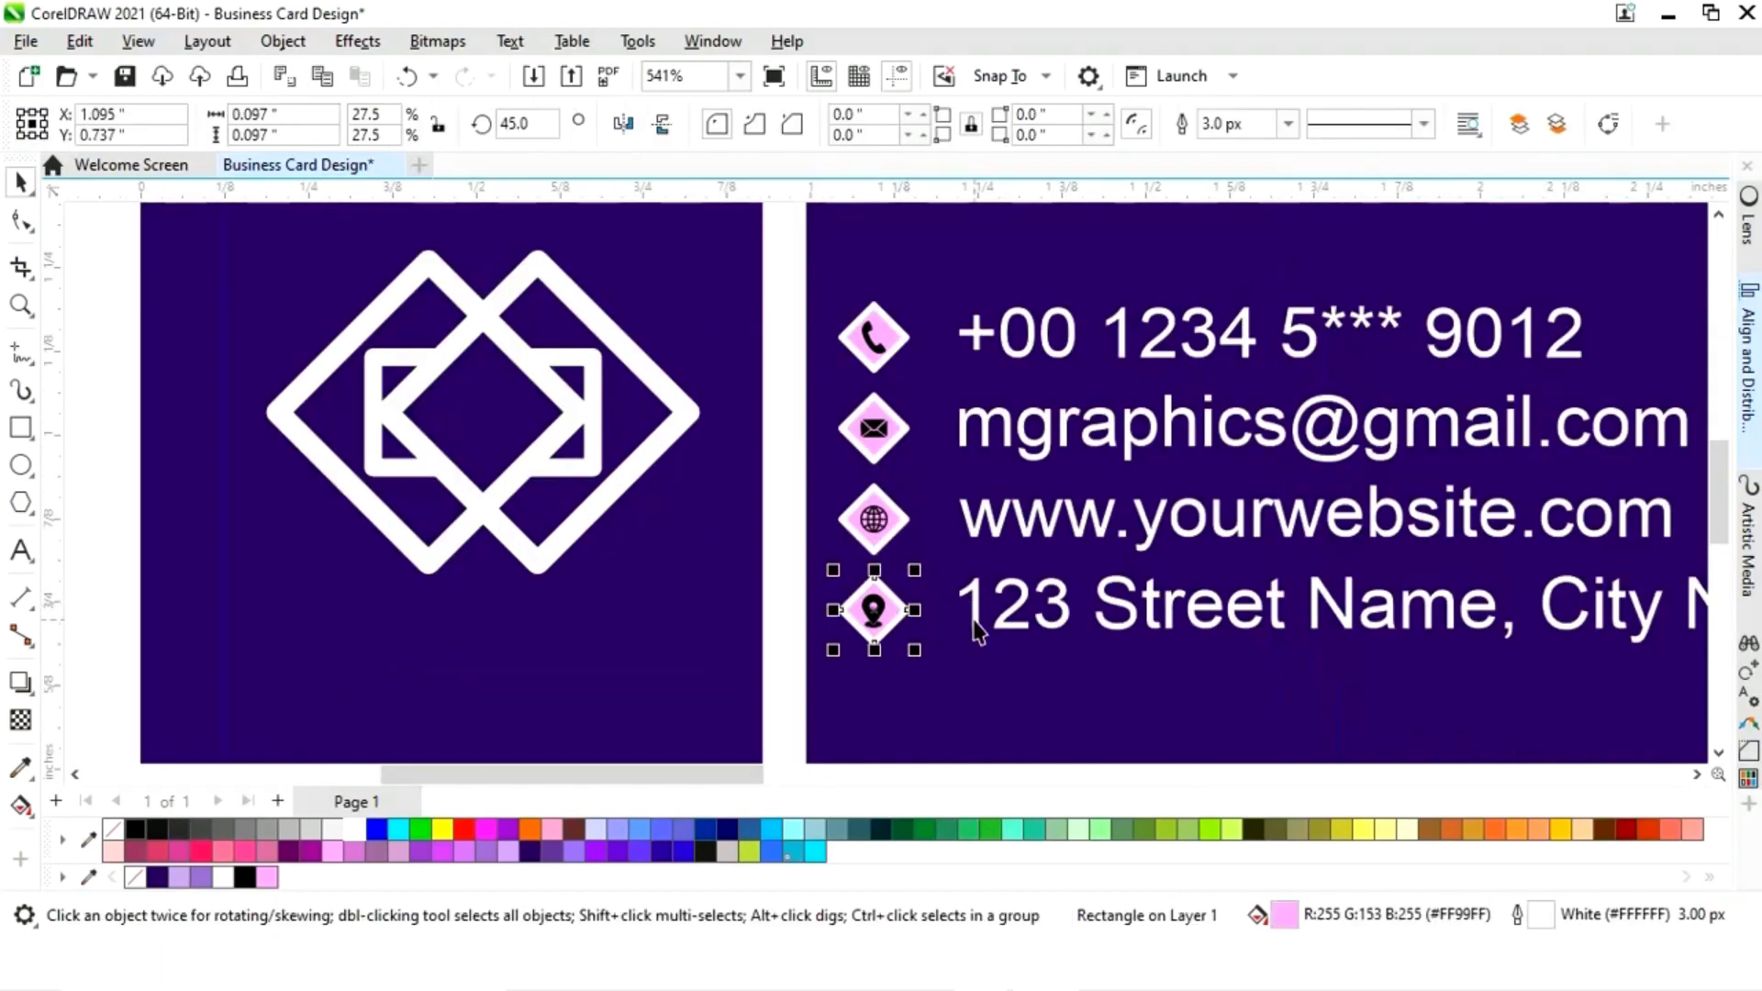
{"action": "left_click", "coordinate": [927, 675]}
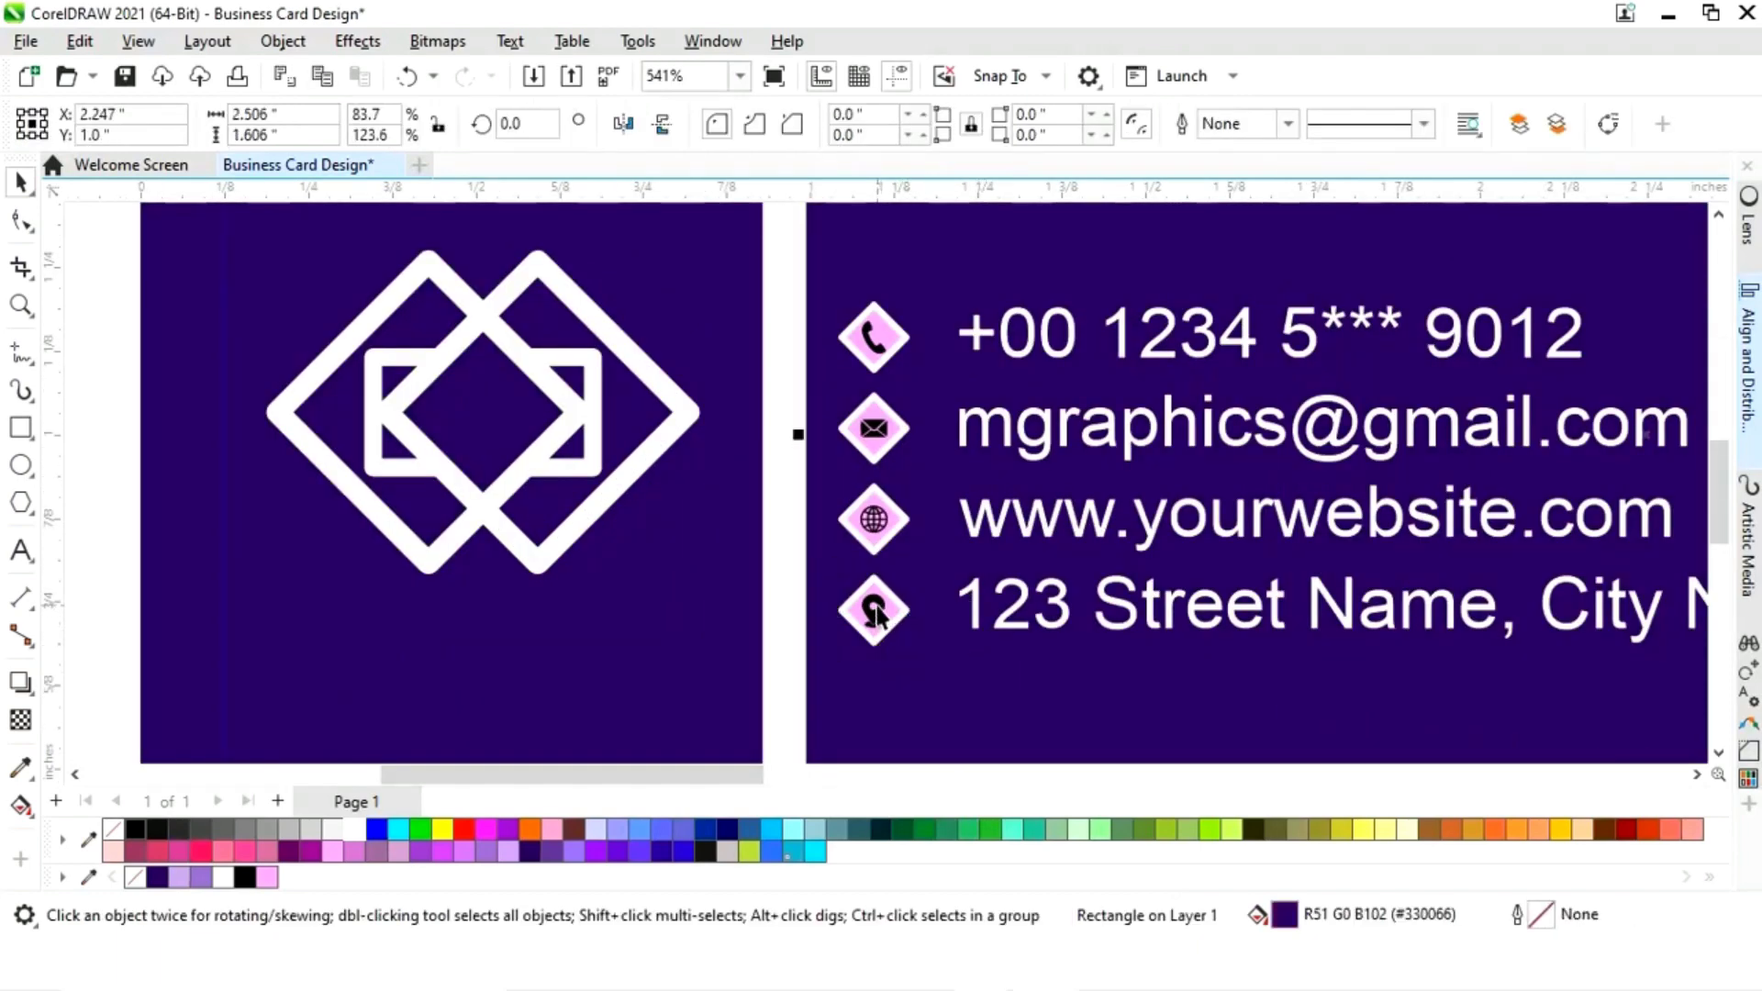
{"action": "left_click", "coordinate": [874, 610]}
{"action": "left_click", "coordinate": [876, 519], "text": "shift"}
{"action": "left_click", "coordinate": [873, 428], "text": "shift"}
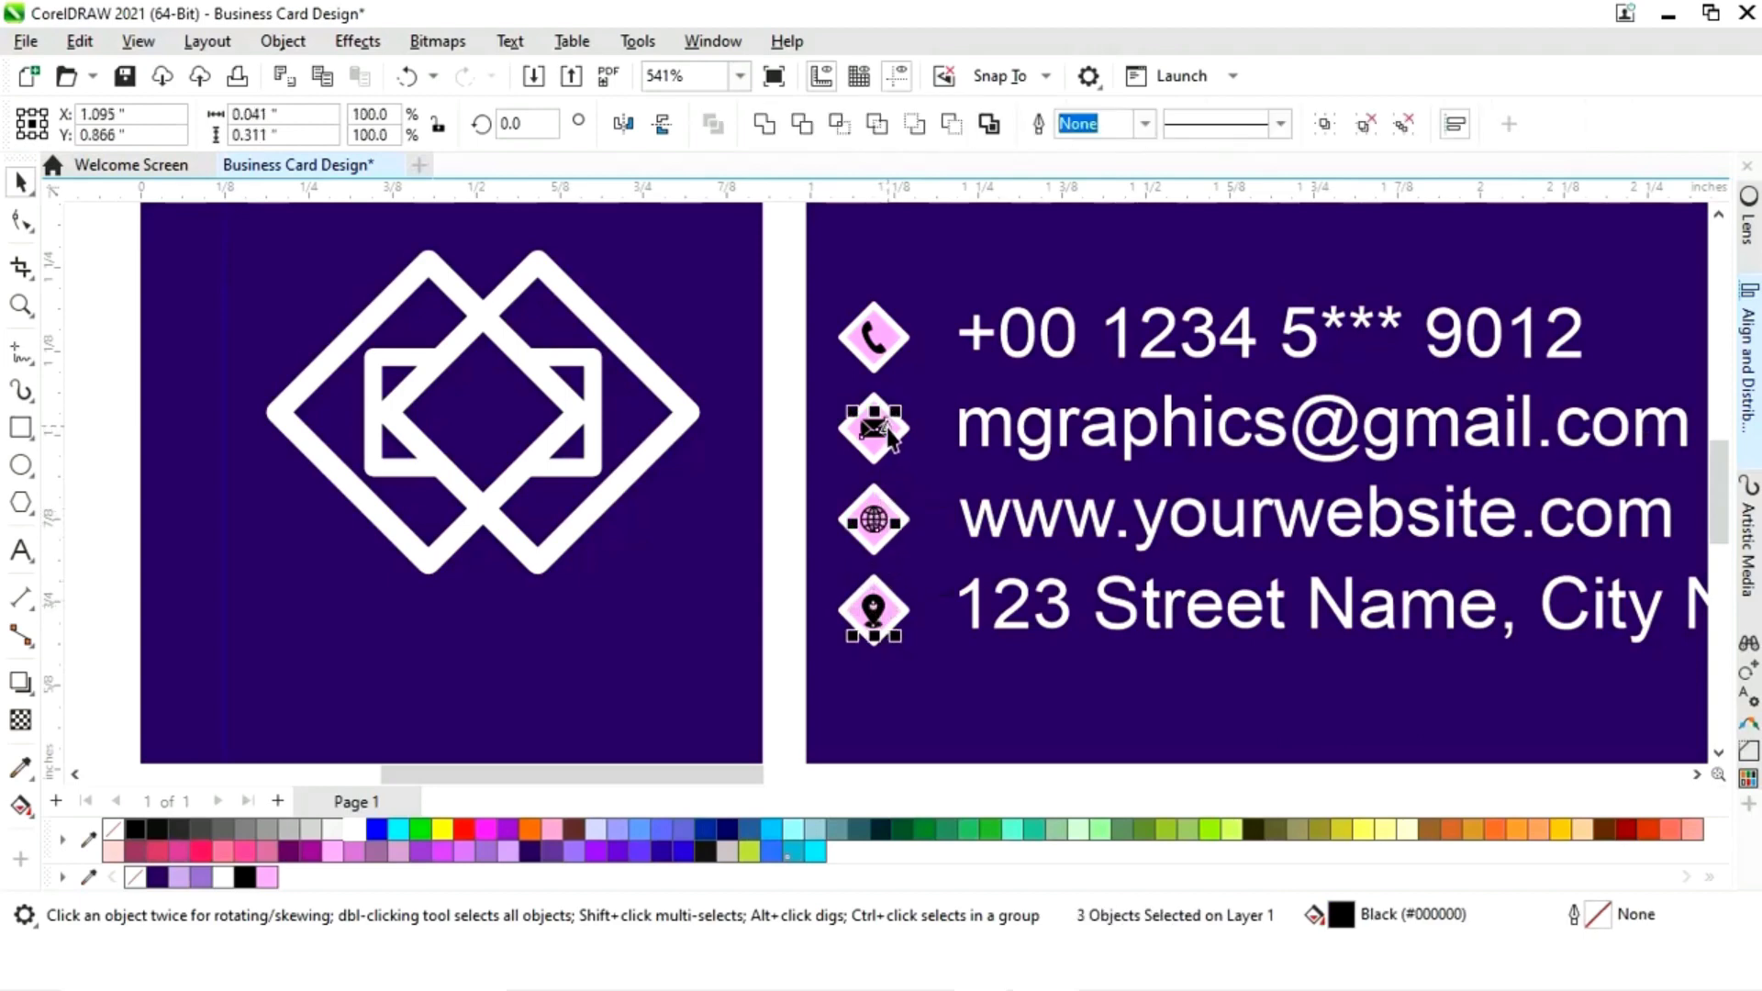
{"action": "left_click", "coordinate": [871, 339], "text": "shift"}
{"action": "left_click", "coordinate": [224, 877]}
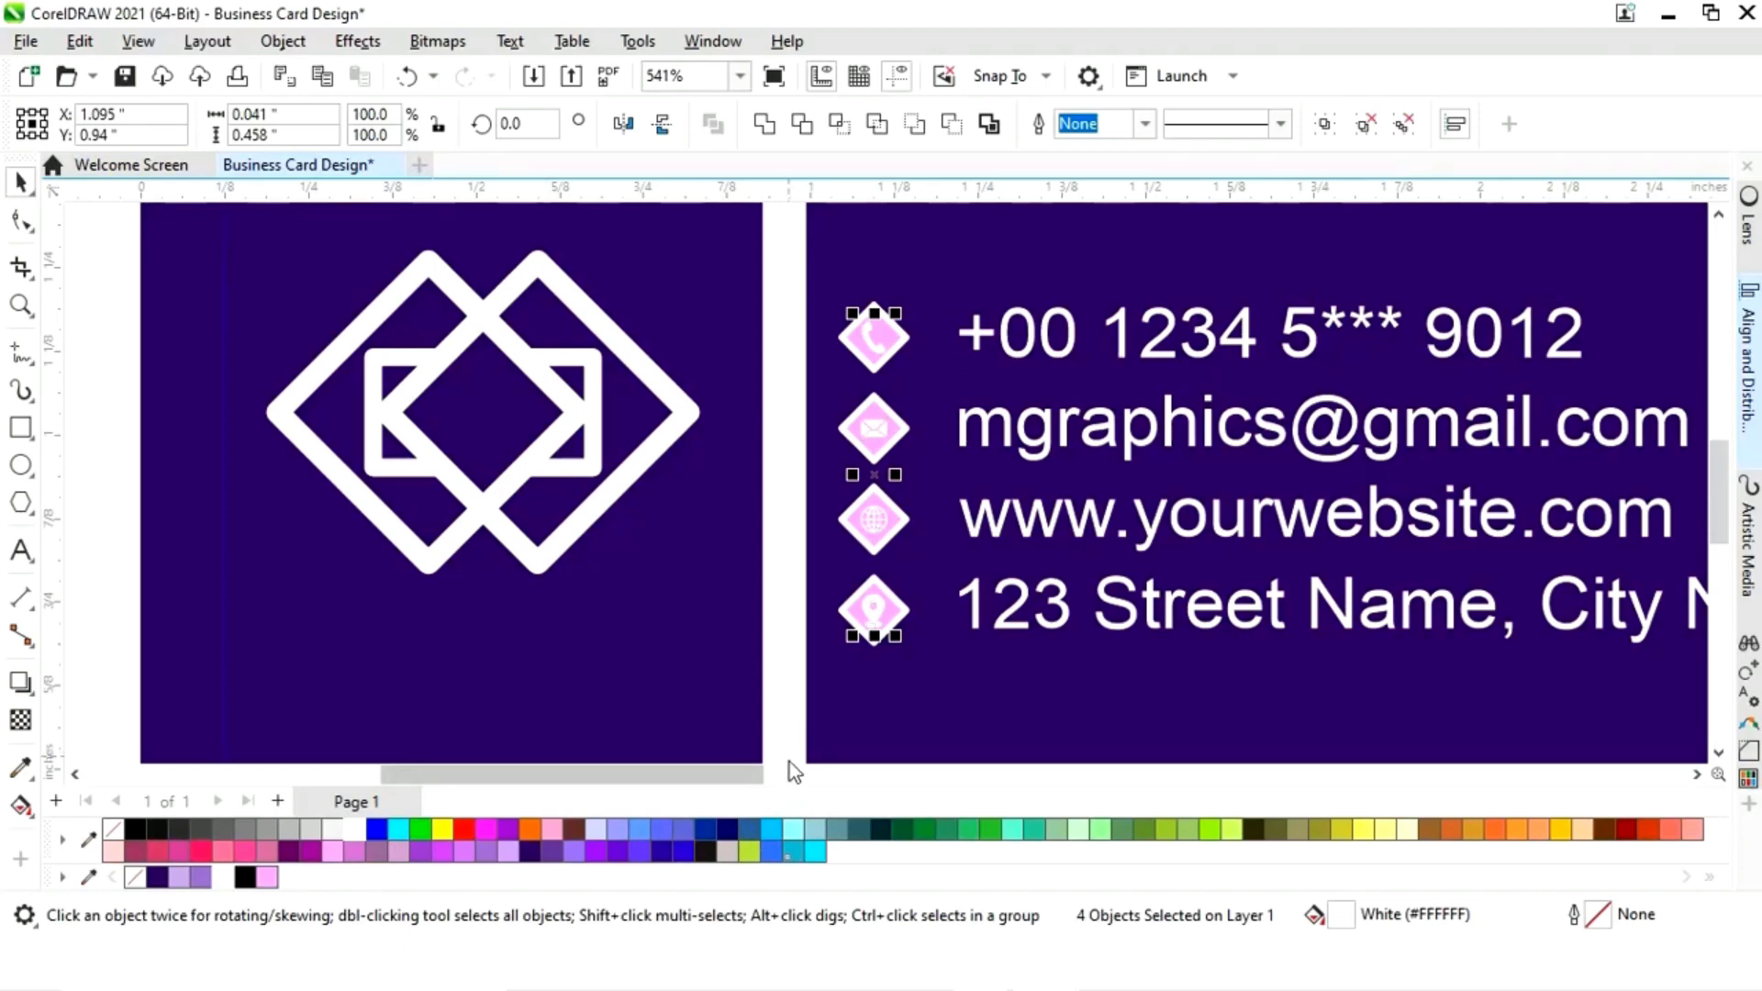
- Remove the pink fill from the four diamonds behind the contact symbols, keeping their white outlines
{"action": "left_click", "coordinate": [899, 624]}
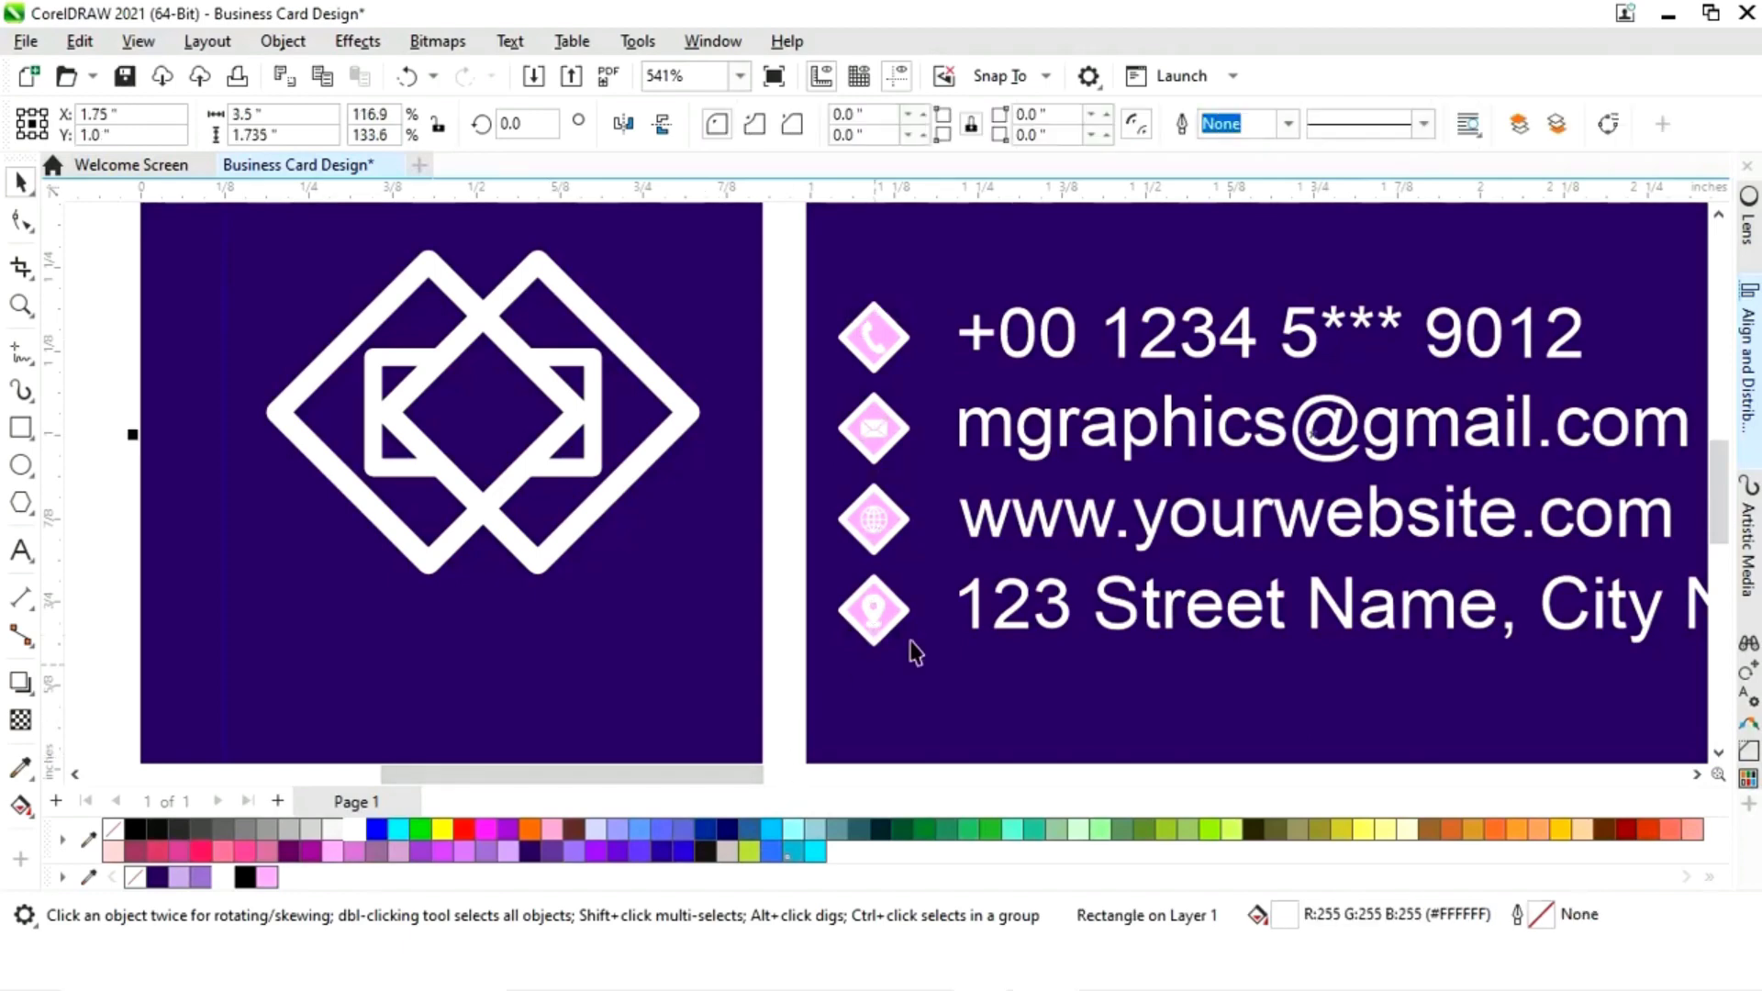
{"action": "left_click", "coordinate": [903, 523], "text": "shift"}
{"action": "left_click", "coordinate": [903, 448], "text": "shift"}
{"action": "left_click", "coordinate": [896, 337], "text": "shift"}
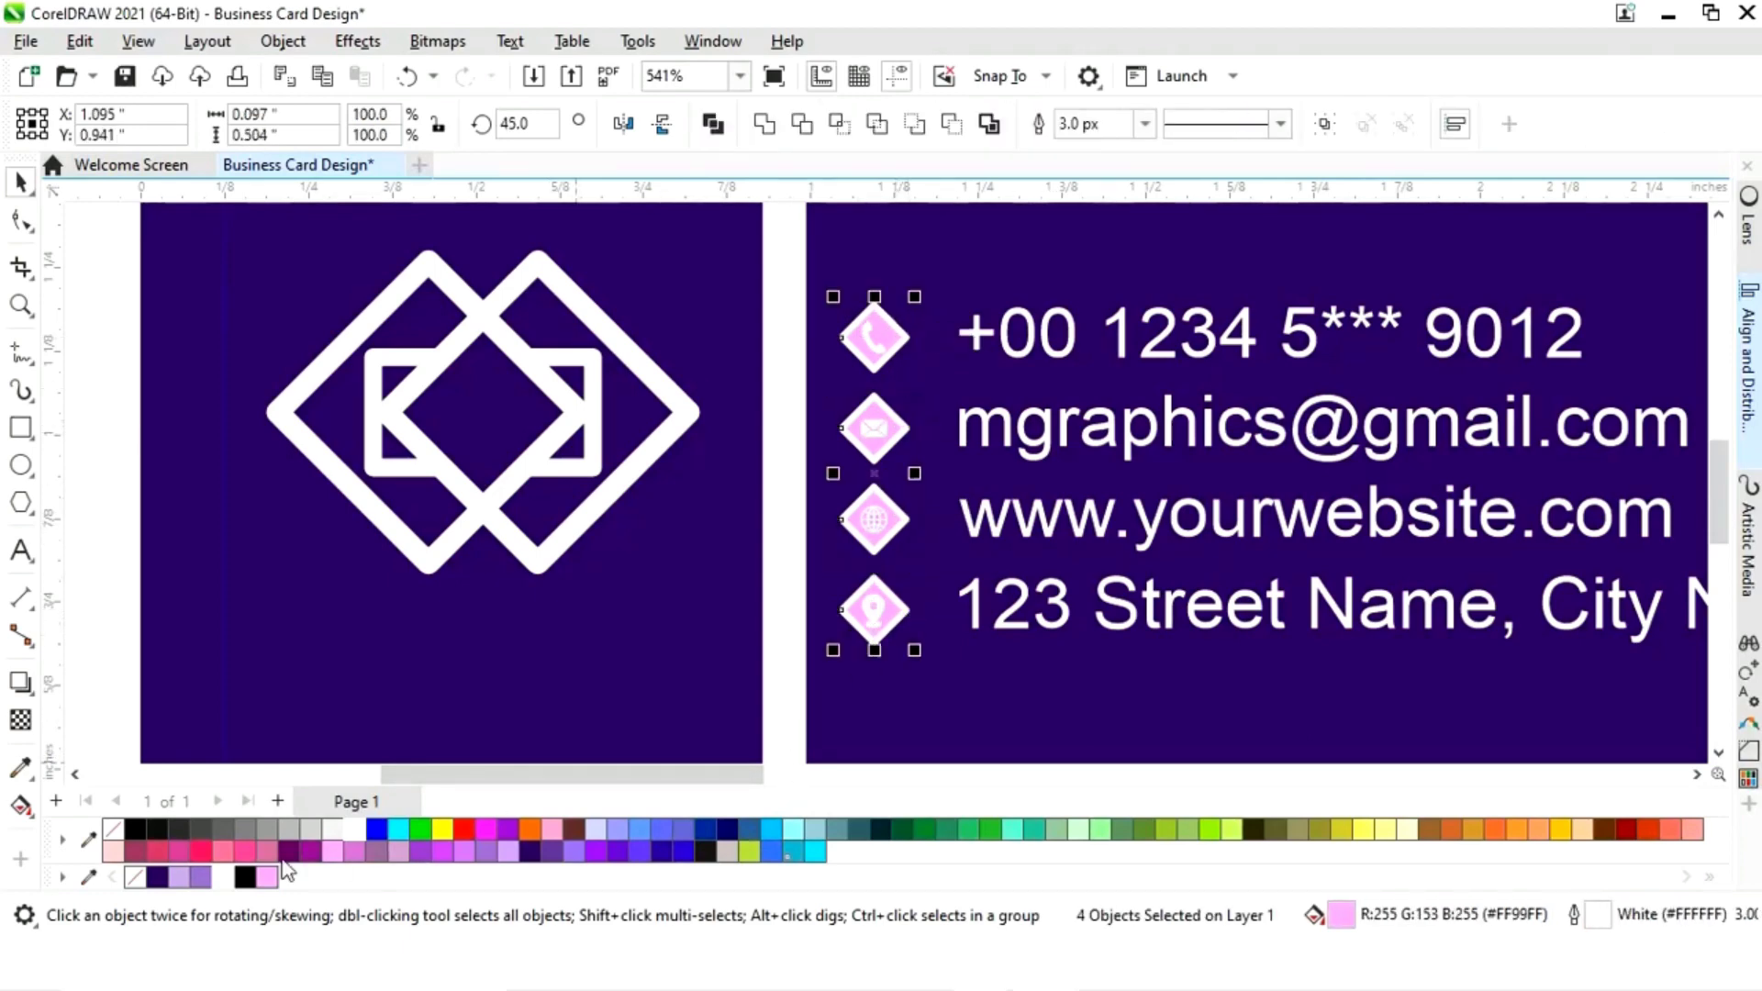
{"action": "left_click", "coordinate": [137, 876]}
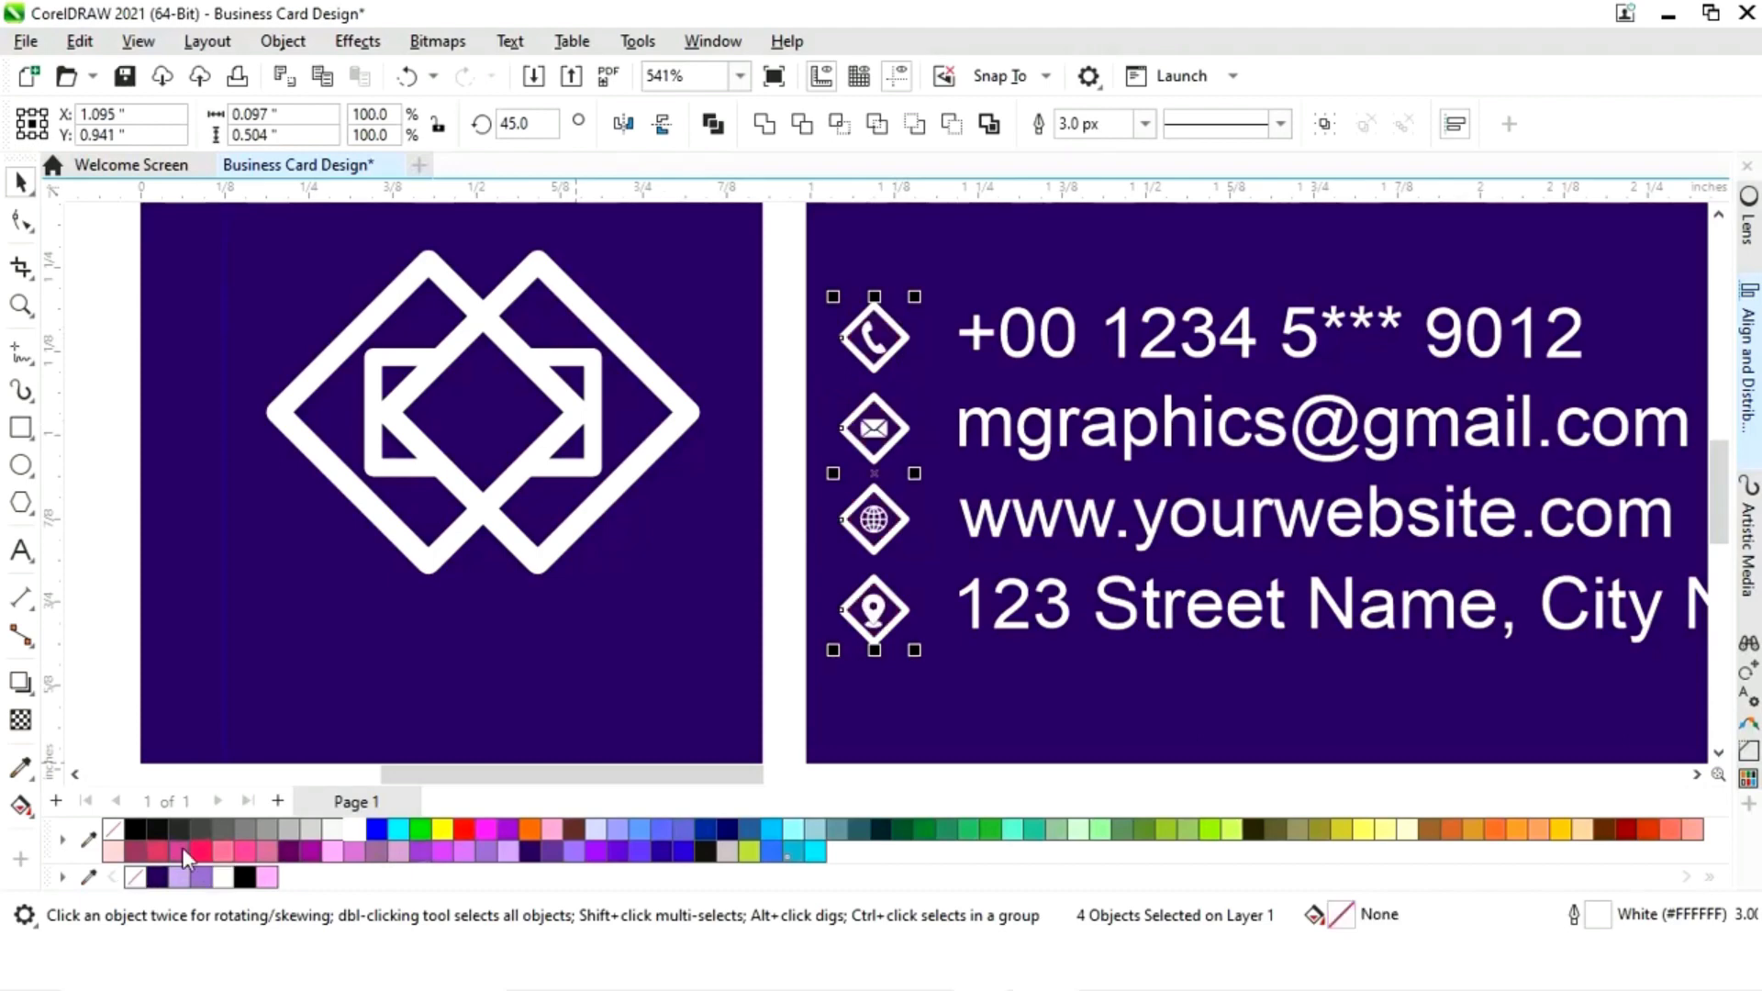
{"action": "left_click", "coordinate": [102, 712]}
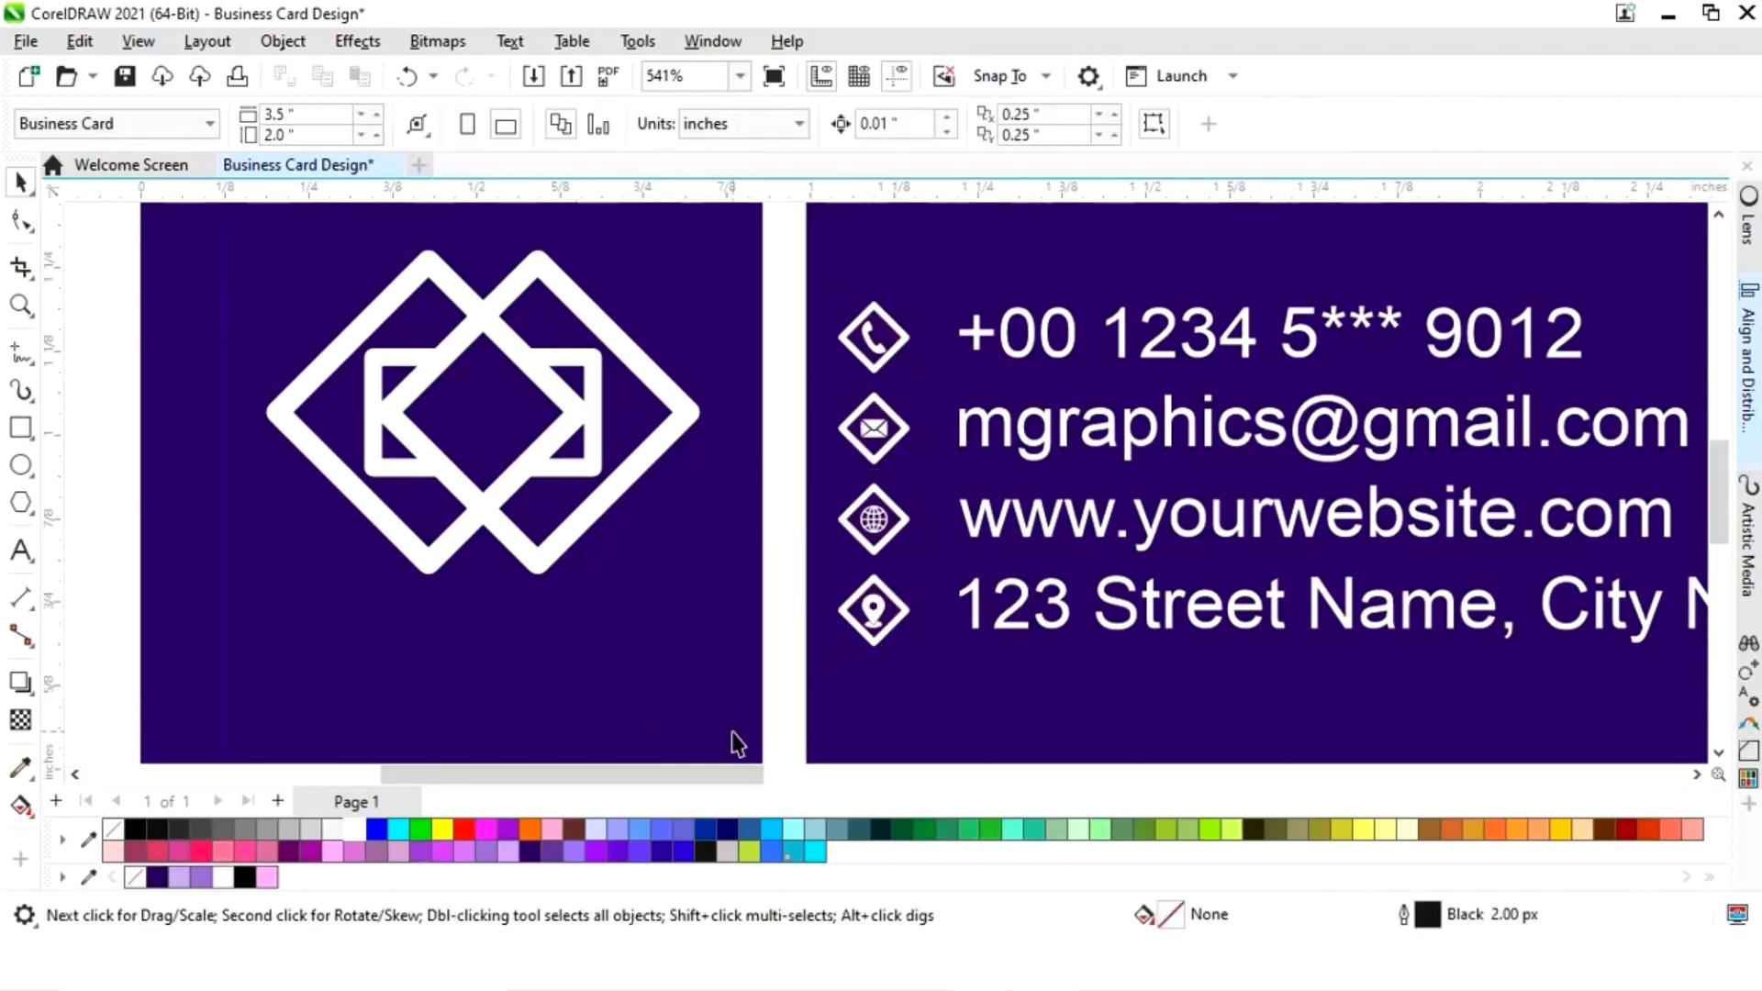
- Enlarge the contact lines and their icons together to about 2.341 inches wide and show both card sides in full
{"action": "scroll", "coordinate": [967, 752], "scroll_direction": "down", "scroll_amount": 5}
{"action": "scroll", "coordinate": [963, 711], "scroll_direction": "up", "scroll_amount": 1}
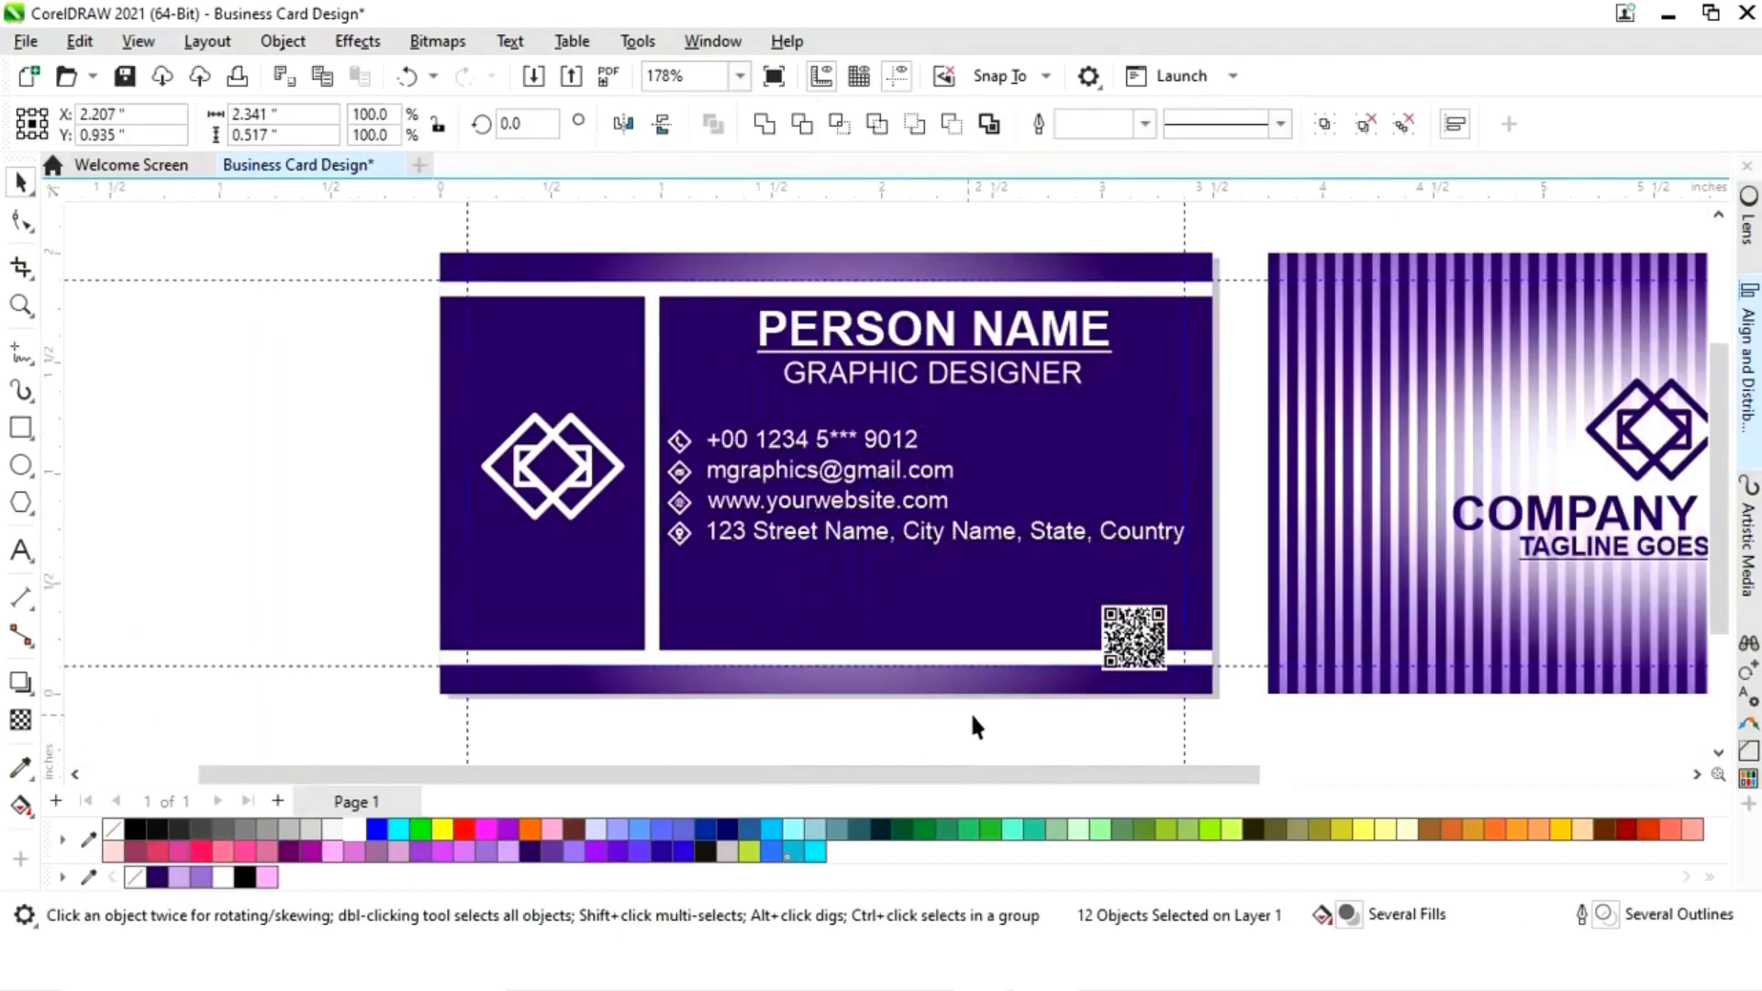
{"action": "left_click", "coordinate": [1193, 751]}
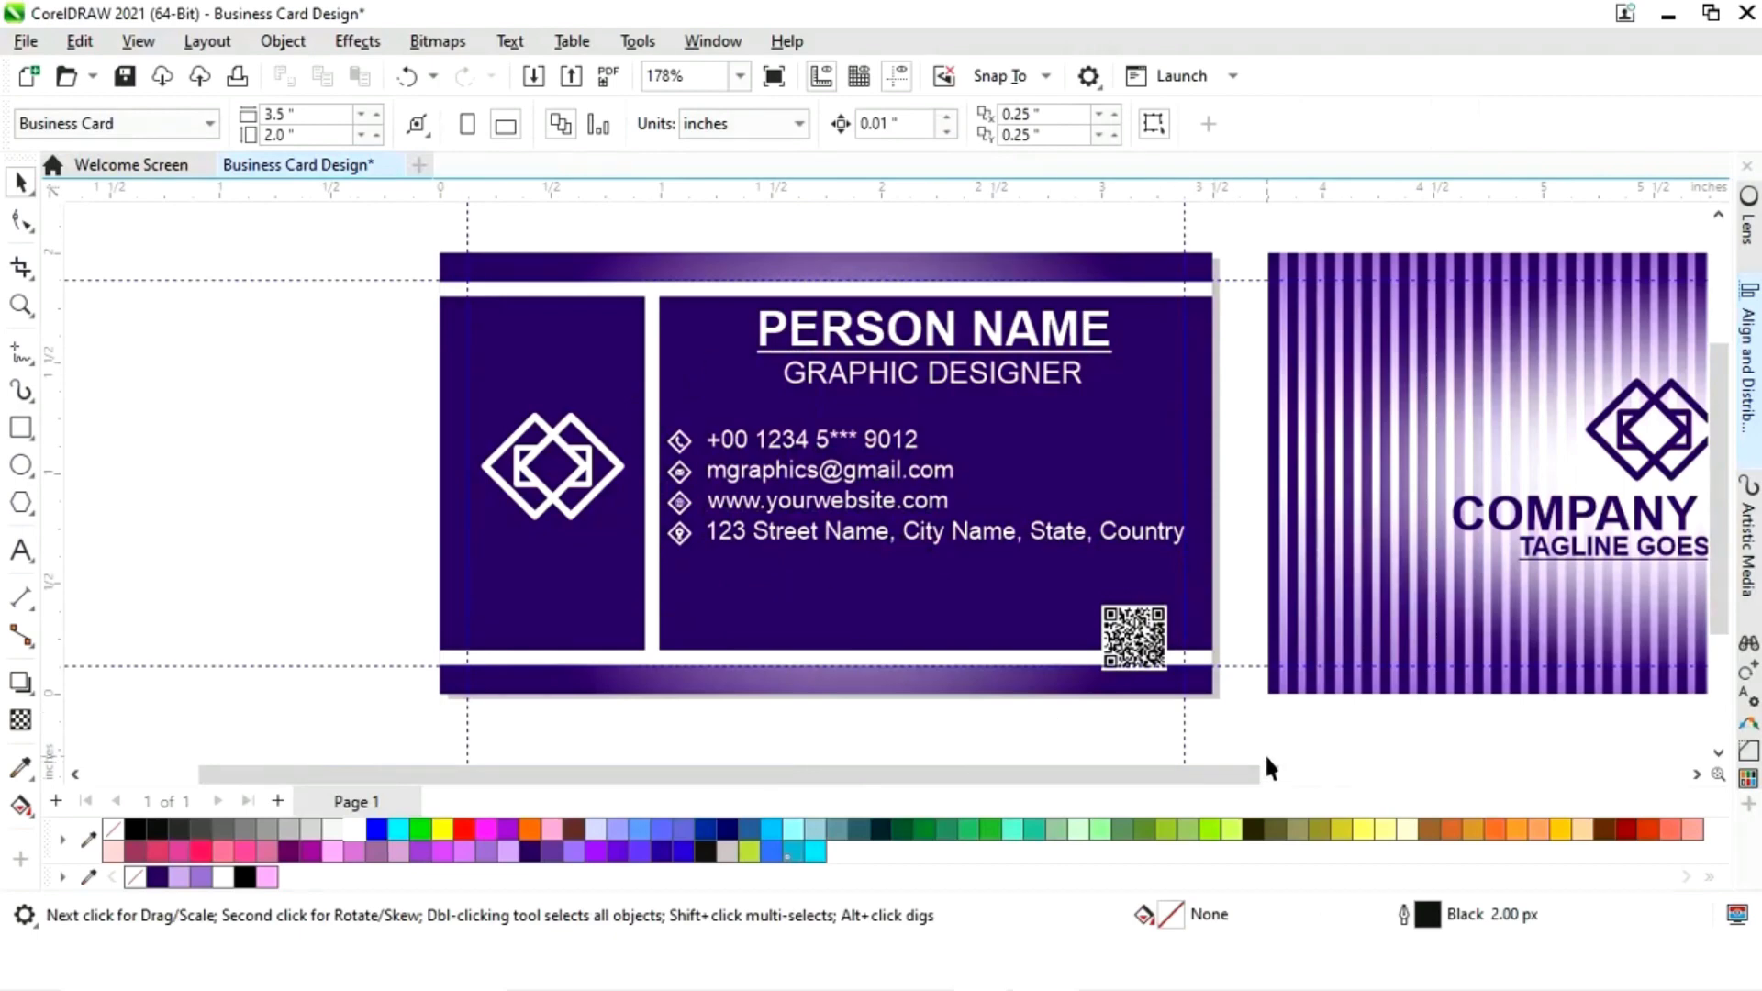
{"action": "key", "text": "F4"}
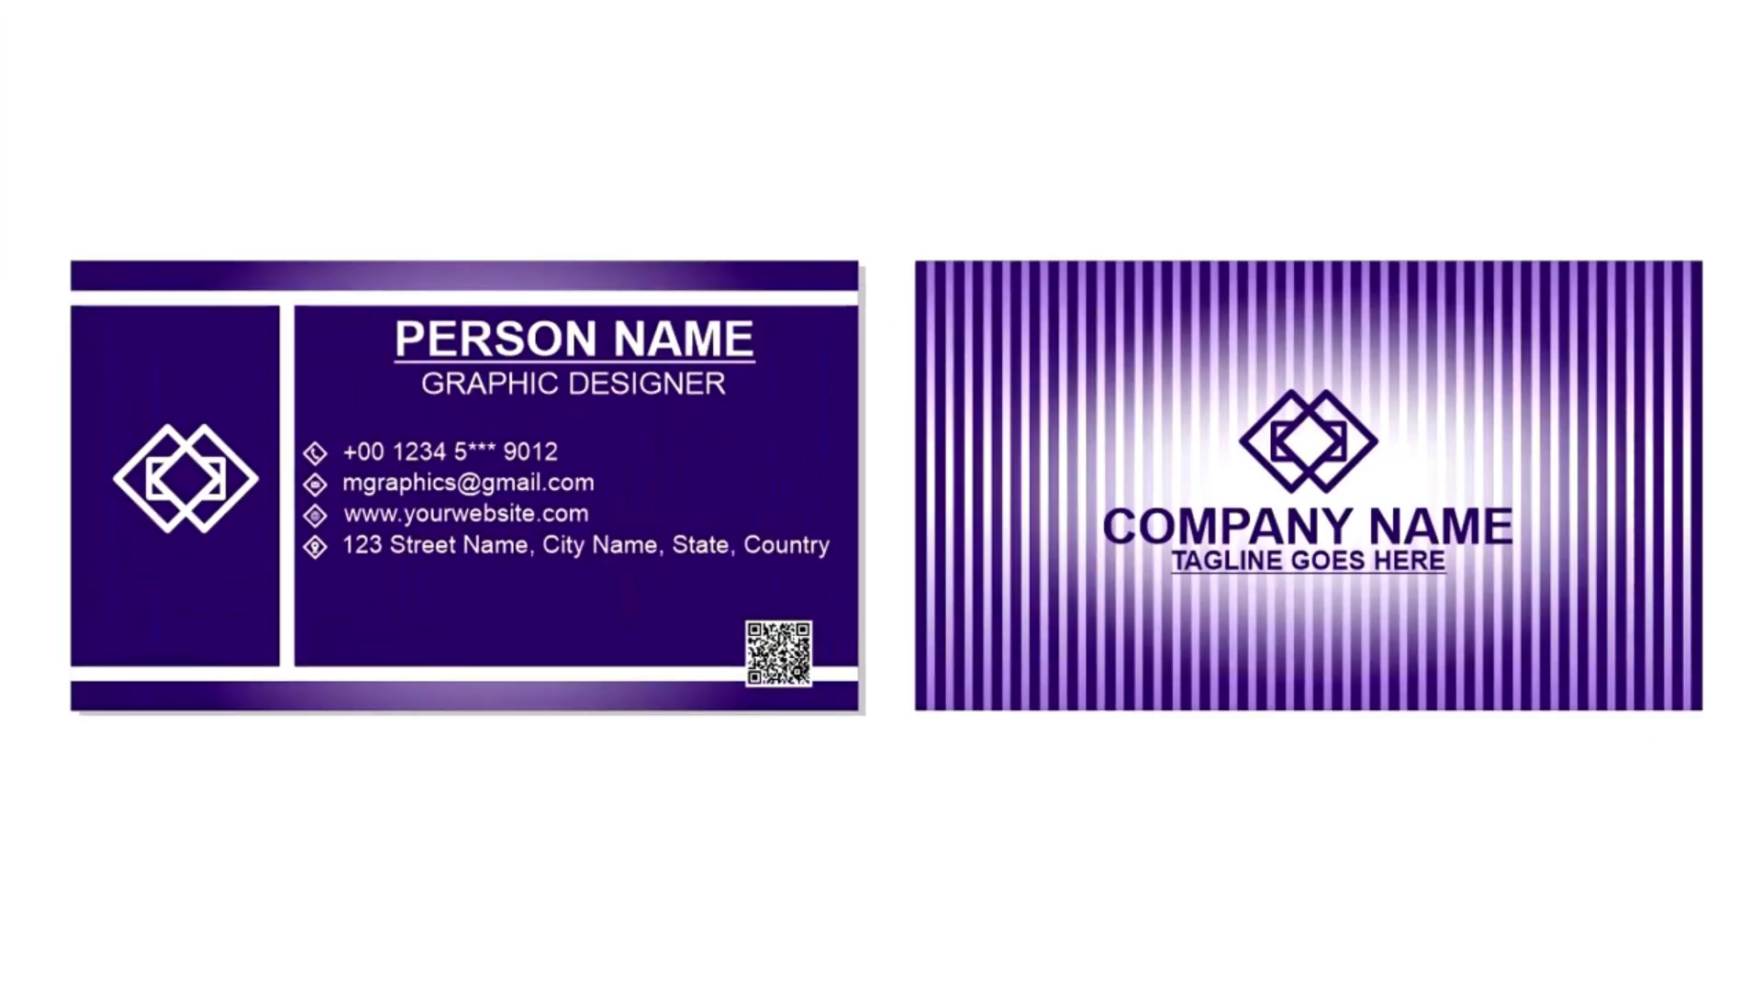